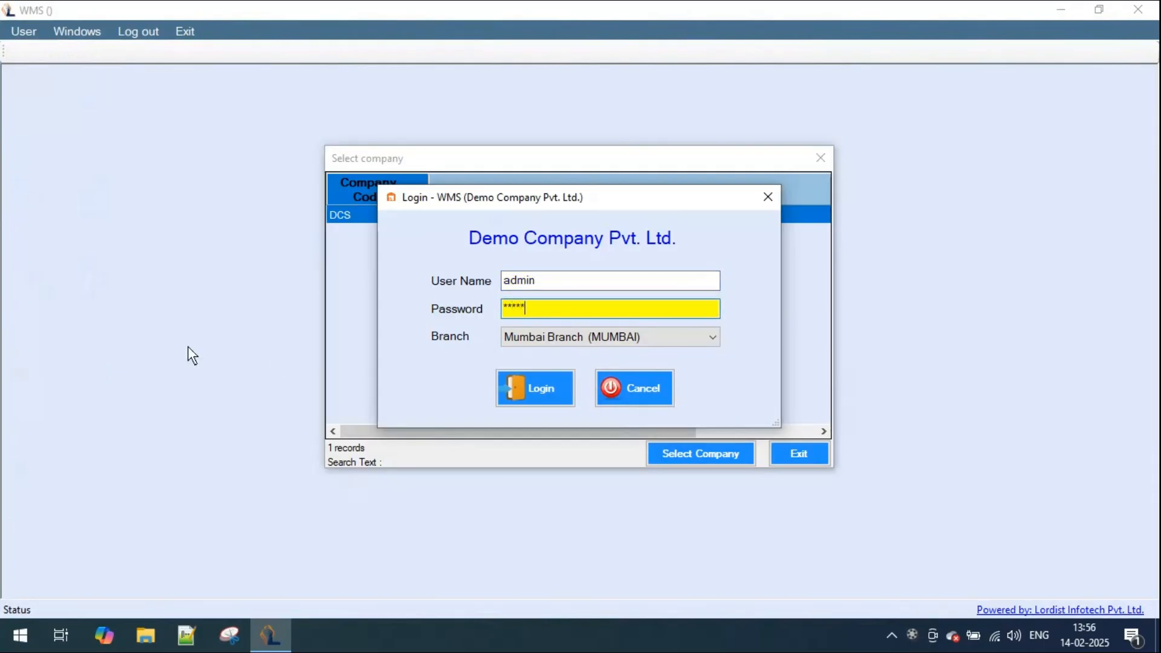
- Log in to the demo company with Mumbai Branch (MUMBAI) as the branch
{"action": "left_click", "coordinate": [717, 336]}
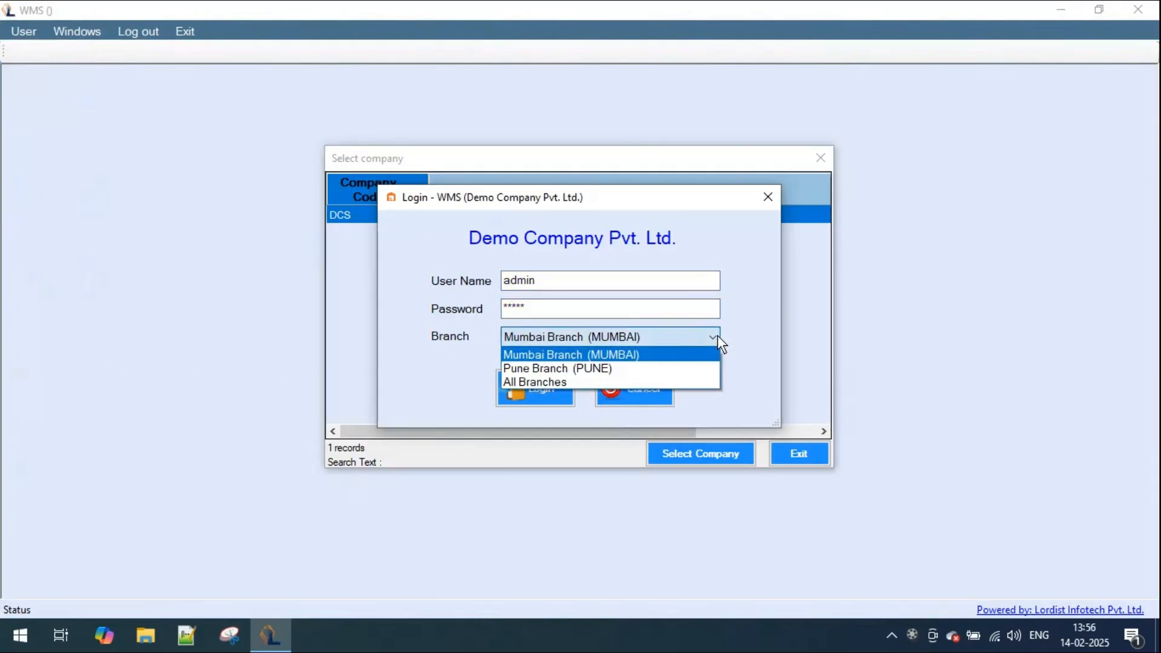
{"action": "left_click", "coordinate": [679, 357]}
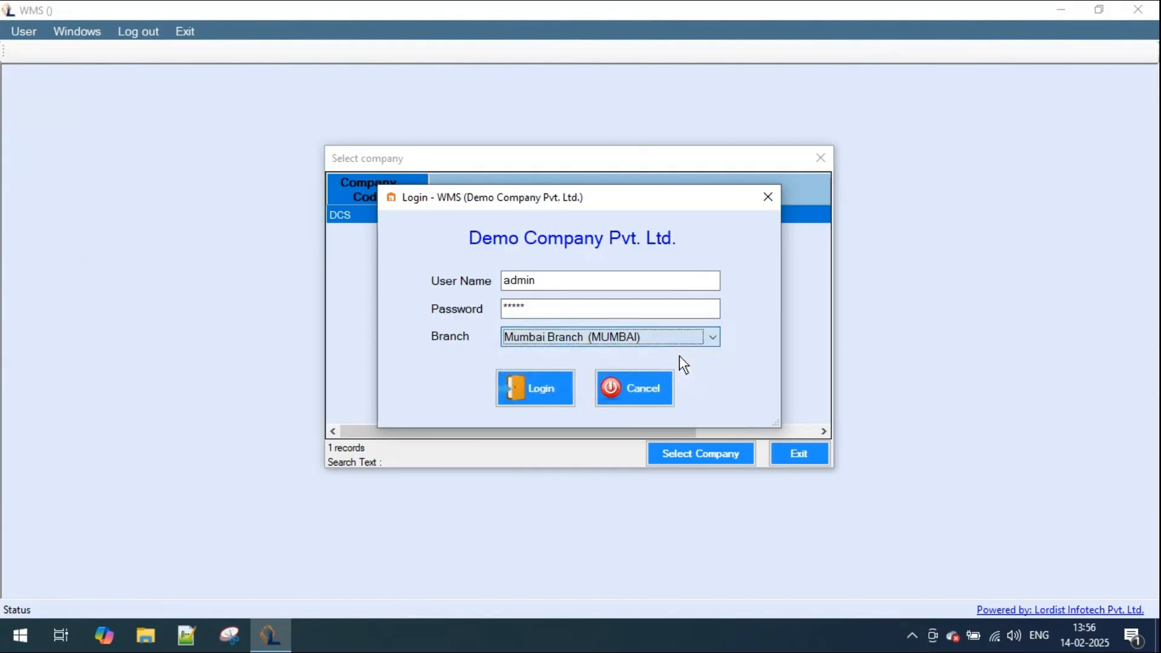
{"action": "left_click", "coordinate": [548, 396]}
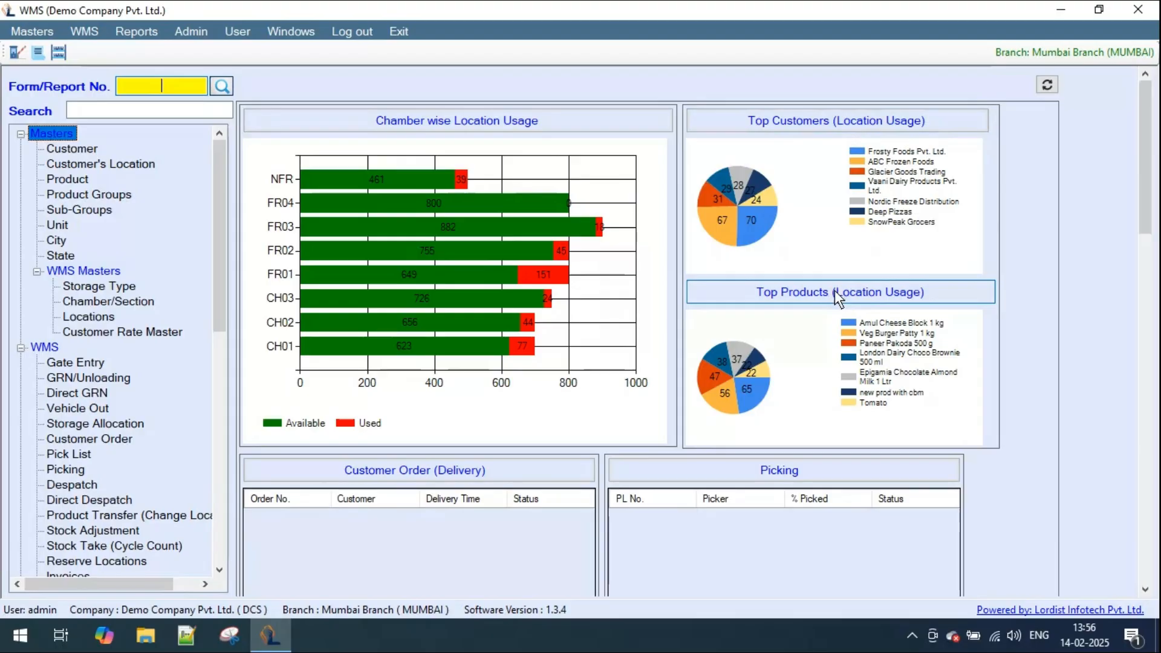
- Look through the dashboard's location usage, order, picking, GRN, dispatch and monthly chamber usage sections
{"action": "left_click_drag", "start_coordinate": [1141, 207], "coordinate": [1146, 277]}
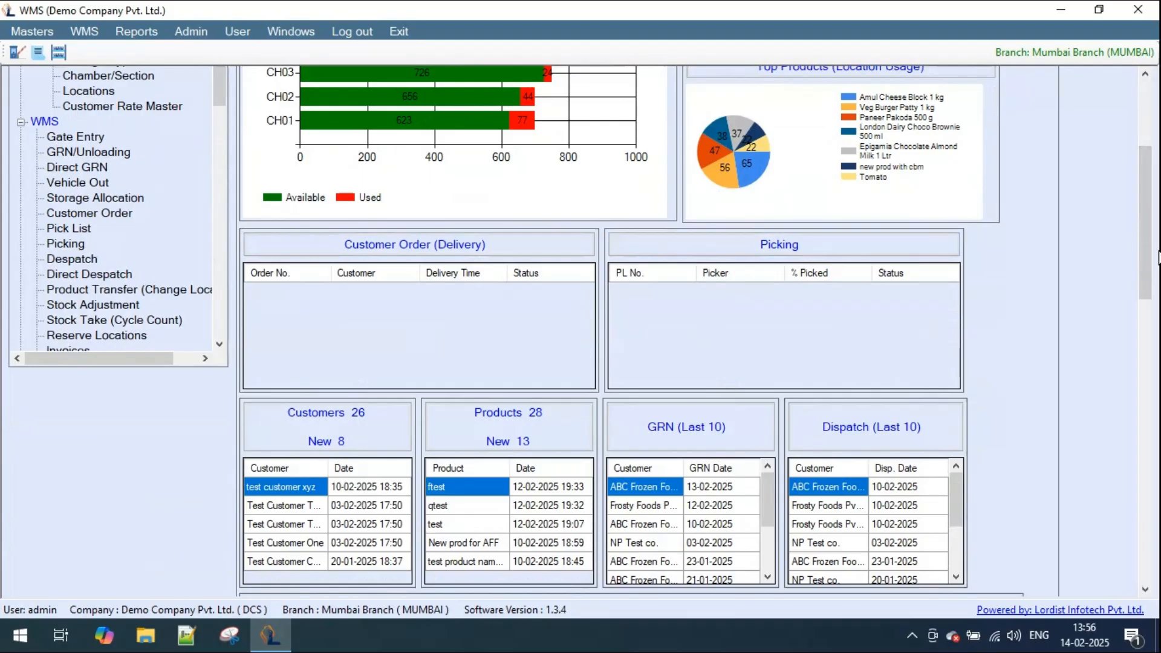
{"action": "left_click_drag", "start_coordinate": [1147, 248], "coordinate": [1147, 322]}
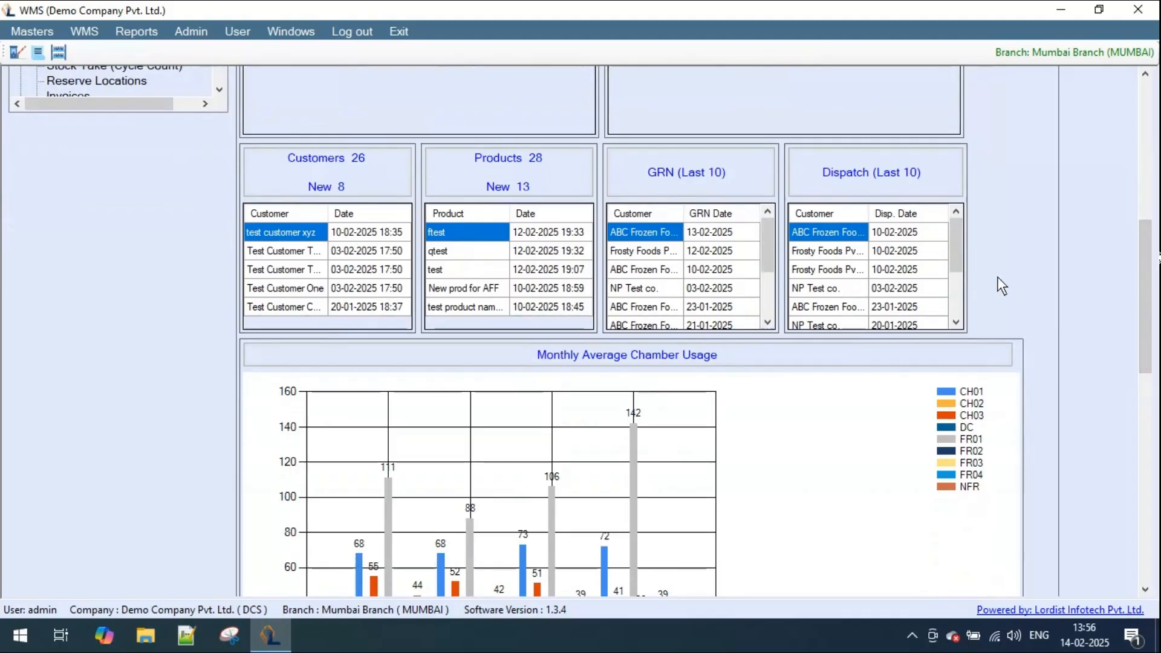
{"action": "left_click_drag", "start_coordinate": [1145, 264], "coordinate": [1144, 310]}
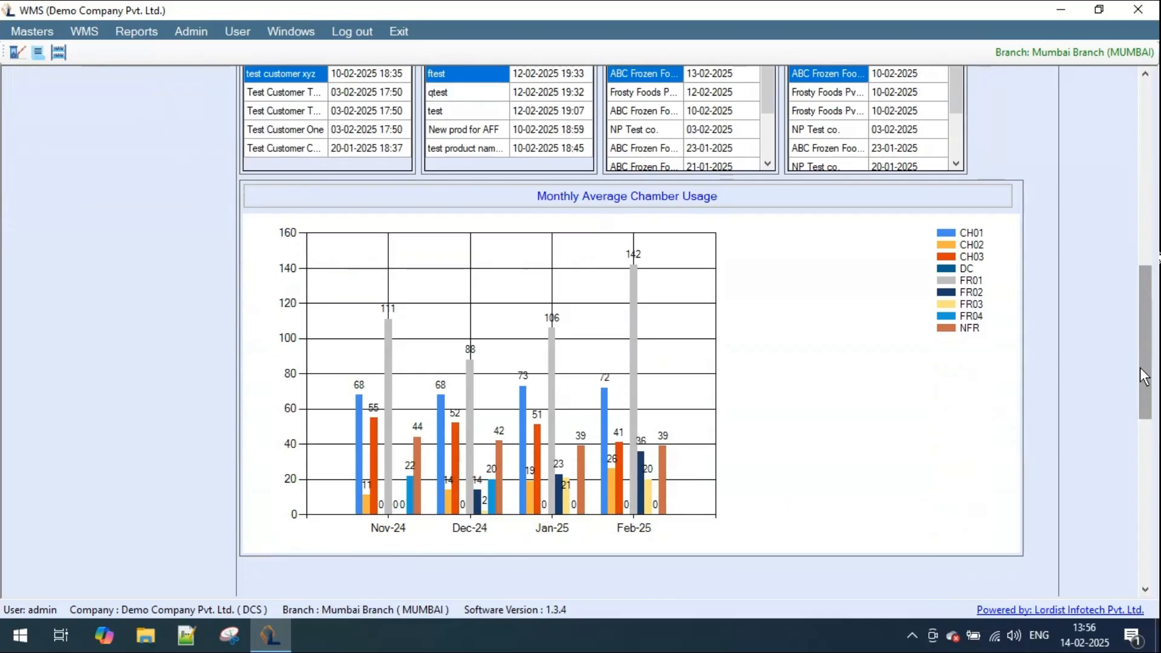
{"action": "left_click_drag", "start_coordinate": [1145, 386], "coordinate": [1145, 194]}
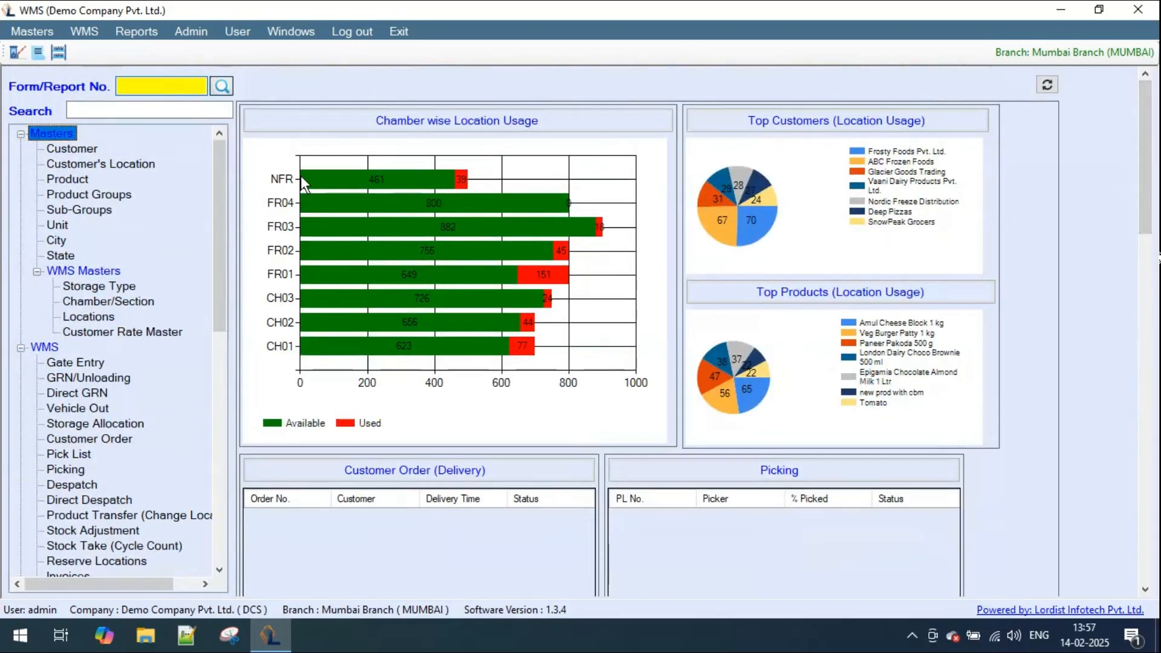
- Start a new record in the Customer Master with code TF and customer name "Test FMCG Pvt. Ltd."
{"action": "double_click", "coordinate": [68, 151]}
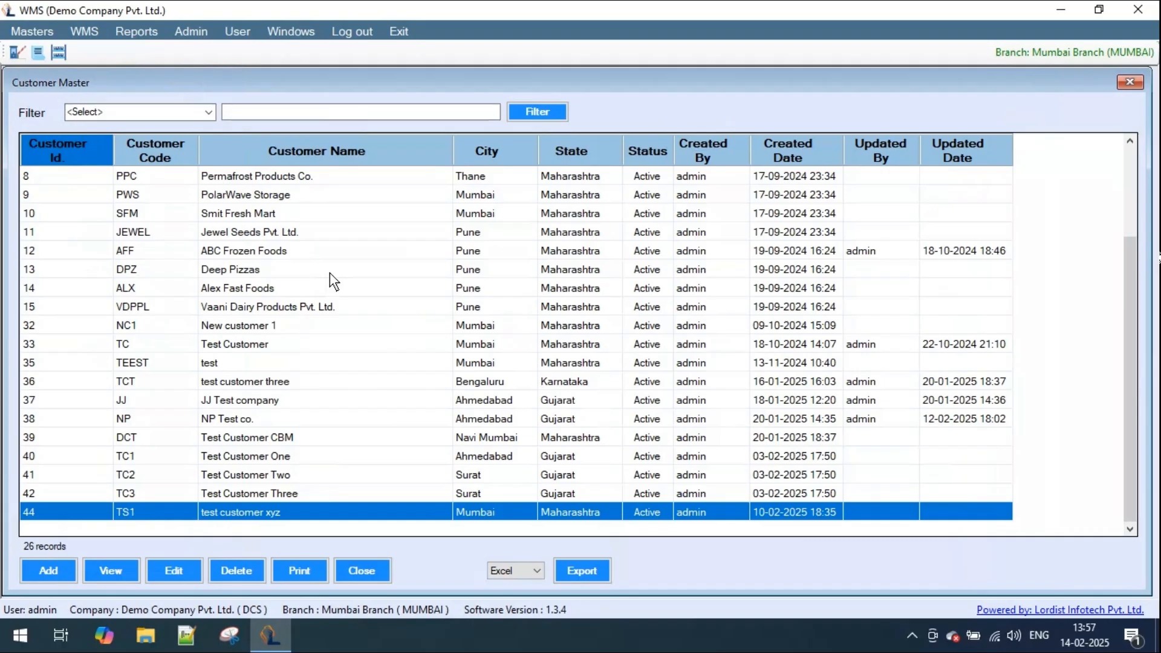
{"action": "left_click", "coordinate": [56, 572]}
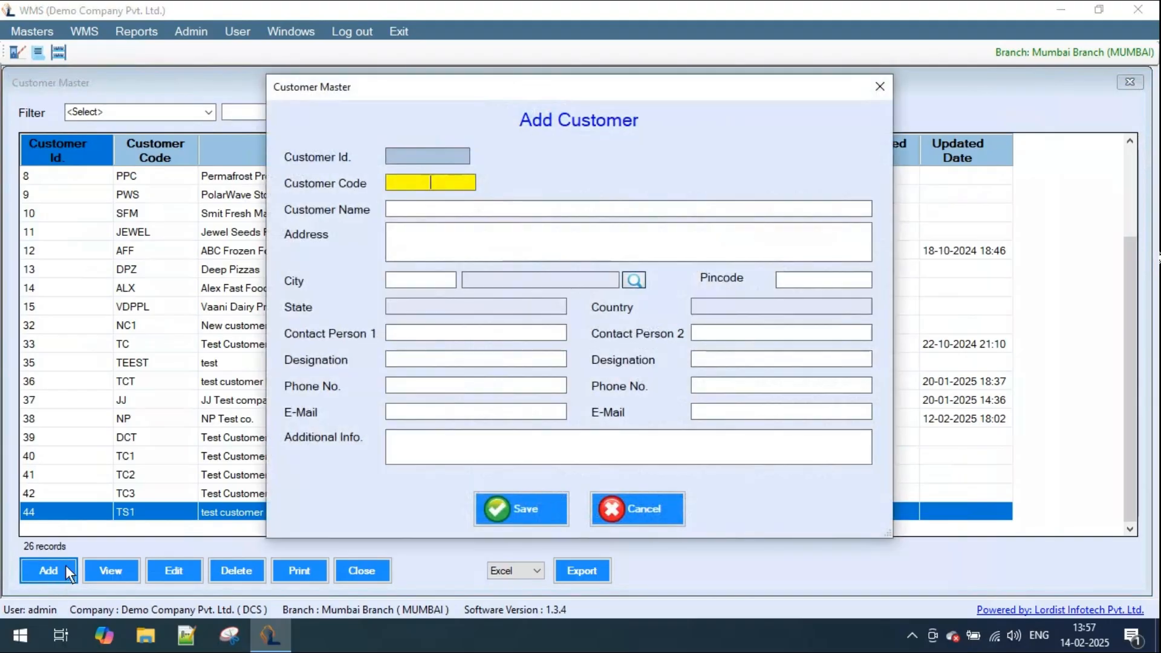
{"action": "type", "text": "TF"}
{"action": "key", "text": "Tab"}
{"action": "type", "text": "Test FMCG"}
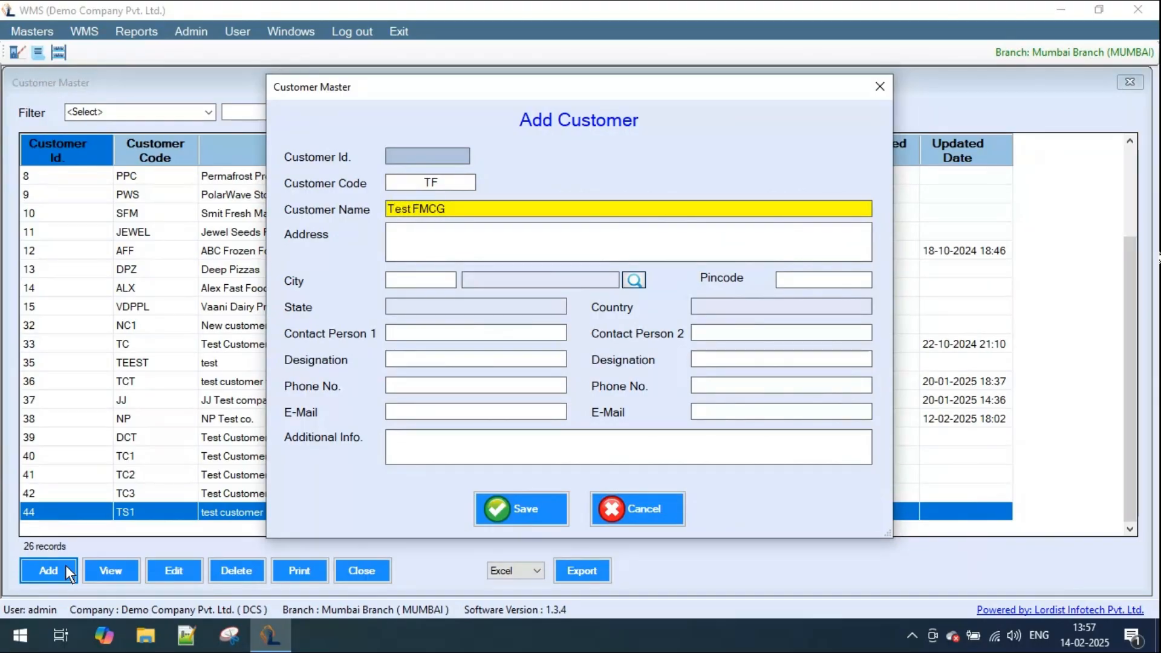
{"action": "type", "text": " Pvt Ltd."}
- Enter "test address" as the customer's address, choose Mumbai as the city, and save the record
{"action": "left_click", "coordinate": [428, 246]}
{"action": "type", "text": "t"}
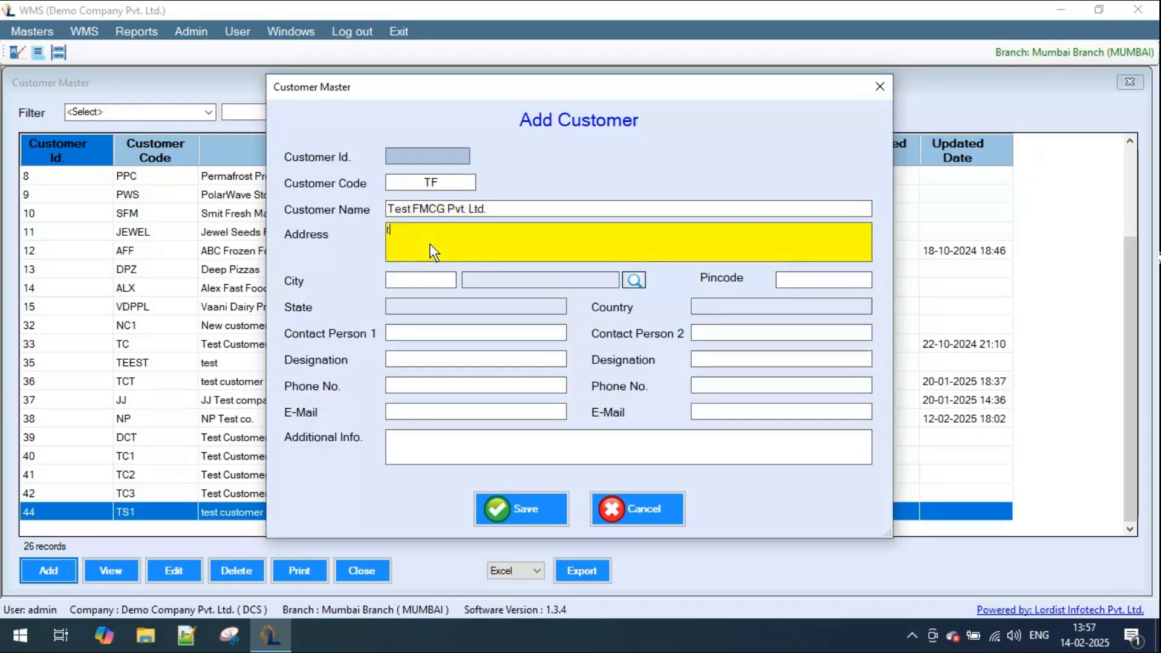
{"action": "type", "text": "est address"}
{"action": "left_click", "coordinate": [635, 279]}
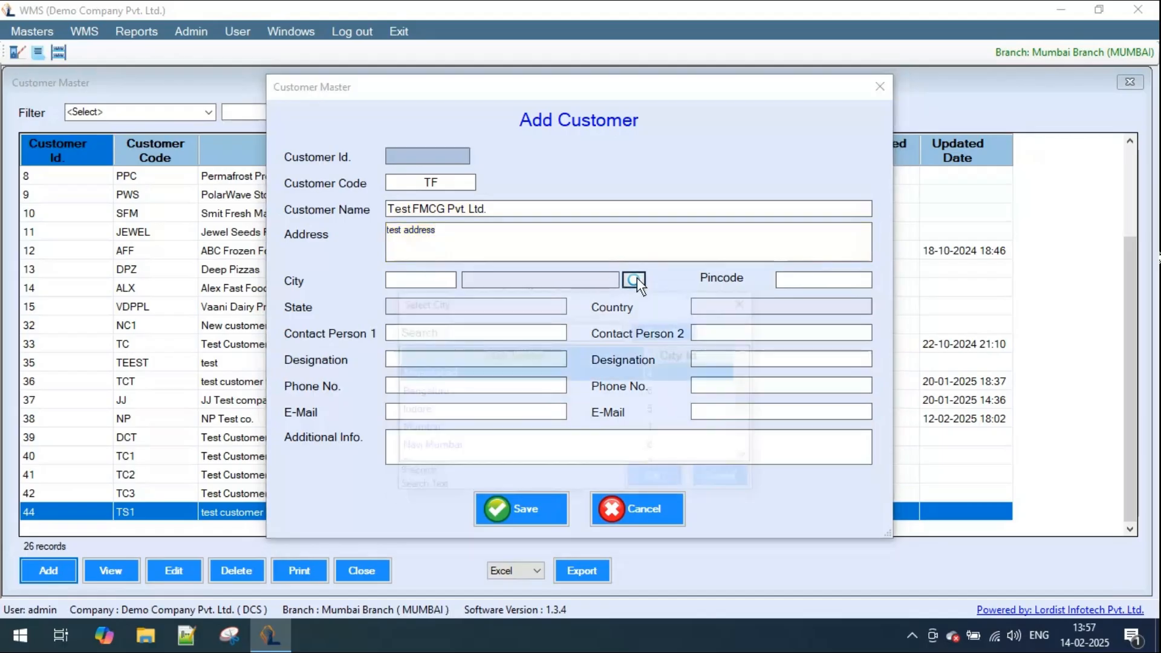
{"action": "double_click", "coordinate": [428, 431]}
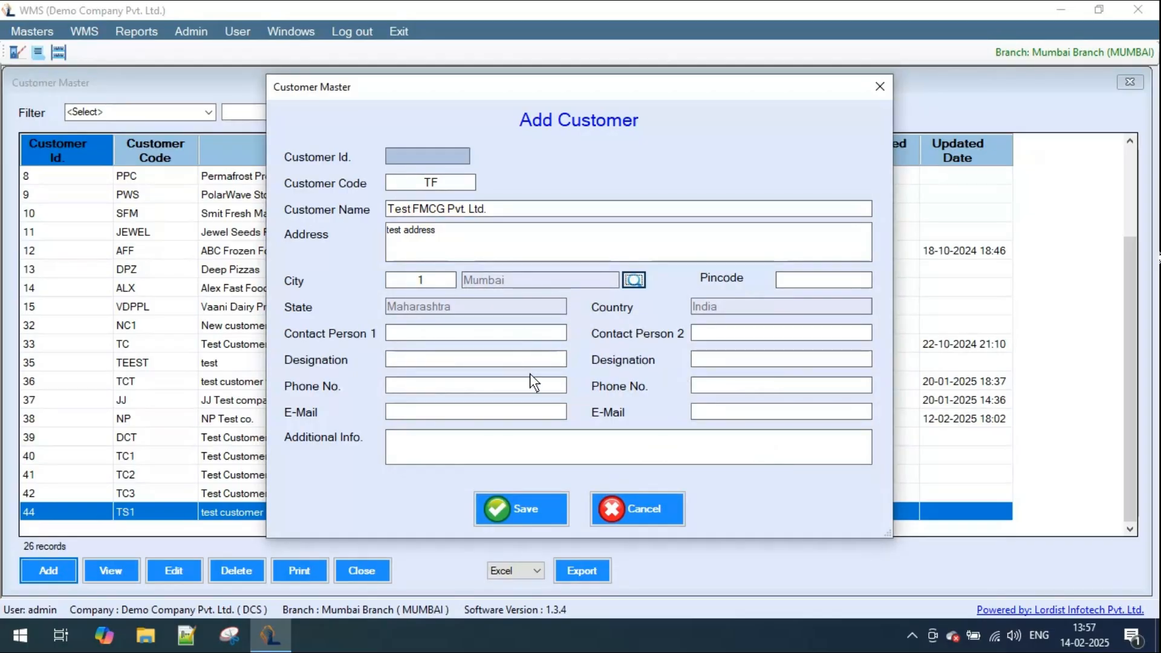
{"action": "left_click", "coordinate": [529, 509]}
{"action": "left_click", "coordinate": [592, 371]}
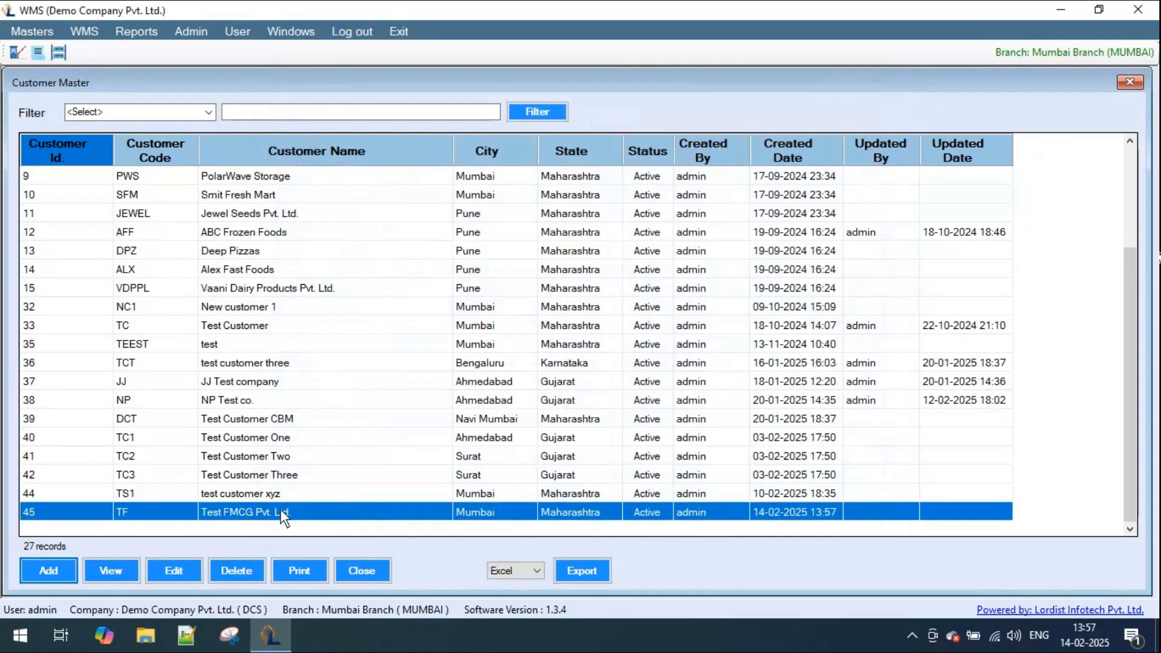
- View the edit form of the Test FMCG Pvt. Ltd. customer and close it without changes
{"action": "left_click", "coordinate": [174, 571]}
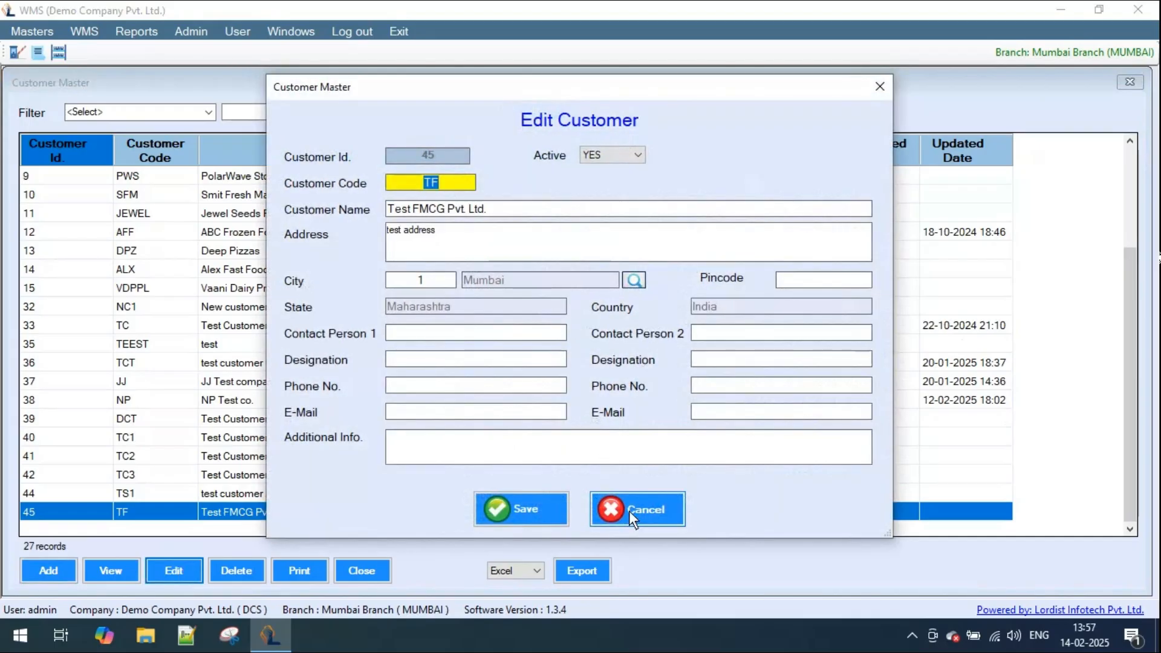
{"action": "left_click", "coordinate": [630, 512]}
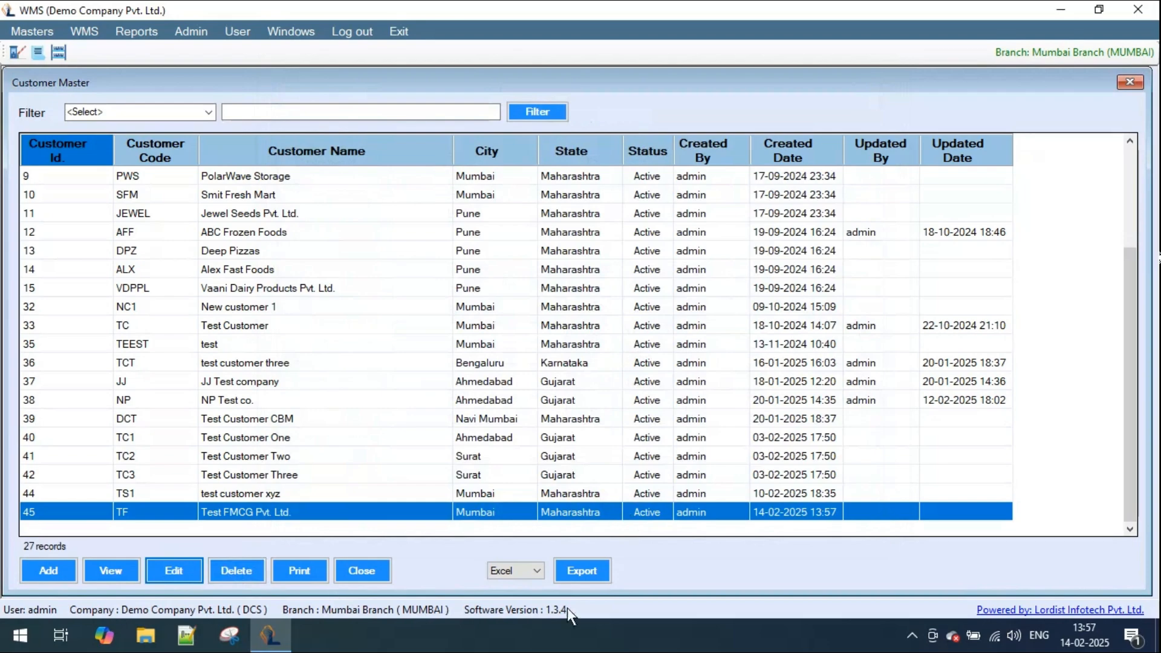
- Export the customer list in Excel format and open the exported workbook
{"action": "left_click", "coordinate": [535, 571]}
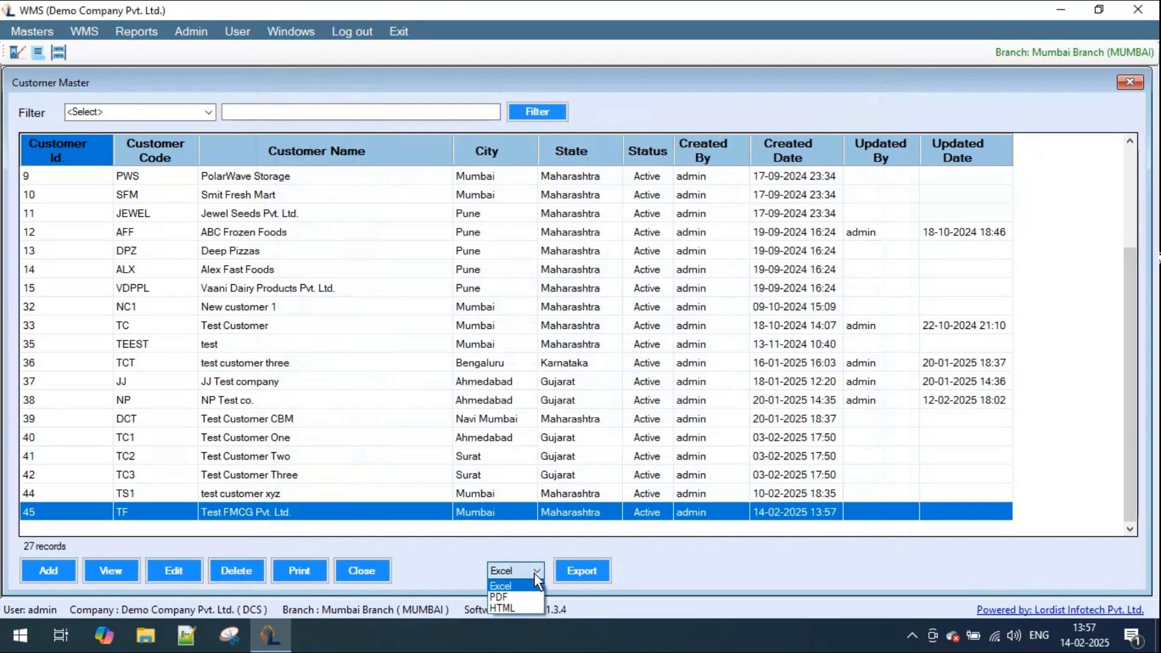
{"action": "left_click", "coordinate": [534, 572]}
{"action": "left_click", "coordinate": [581, 575]}
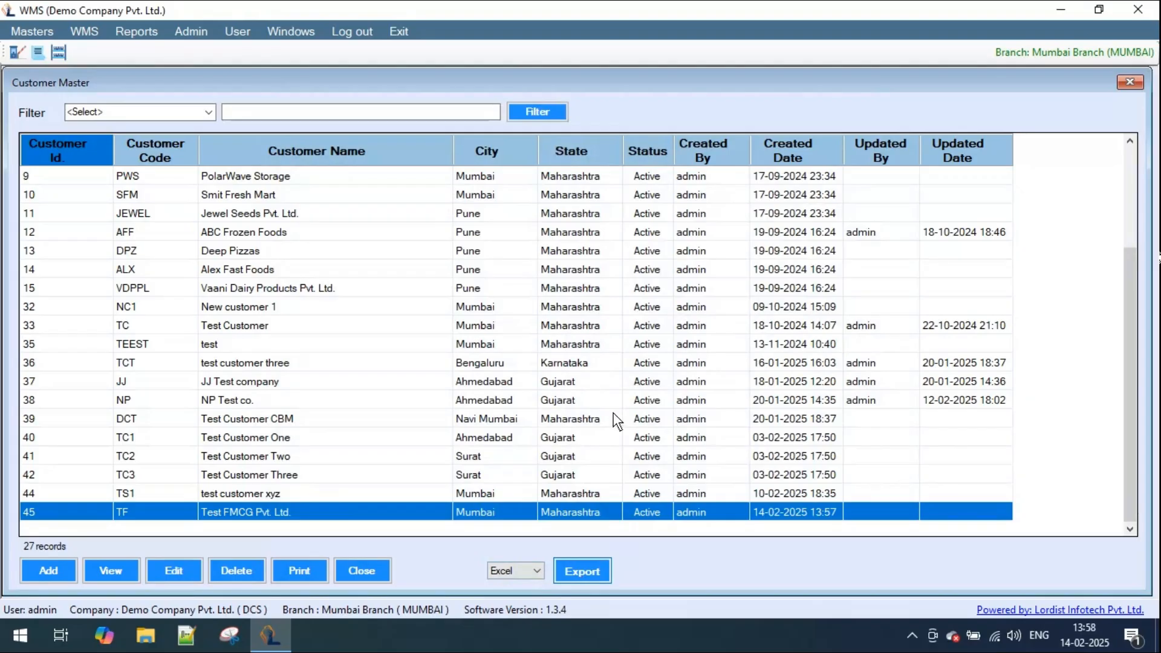
{"action": "left_click", "coordinate": [599, 370]}
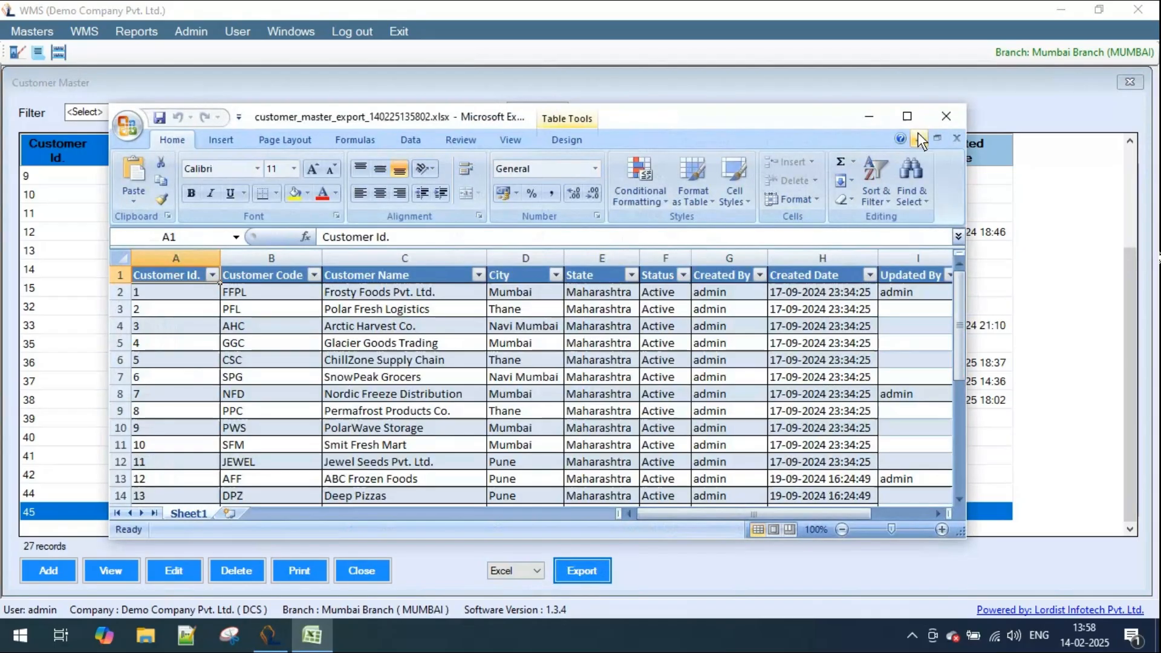
- Examine the exported customer list in Excel, and close both the workbook and the Customer Master
{"action": "left_click", "coordinate": [908, 117]}
{"action": "scroll", "coordinate": [705, 344], "scroll_direction": "down", "scroll_amount": 4}
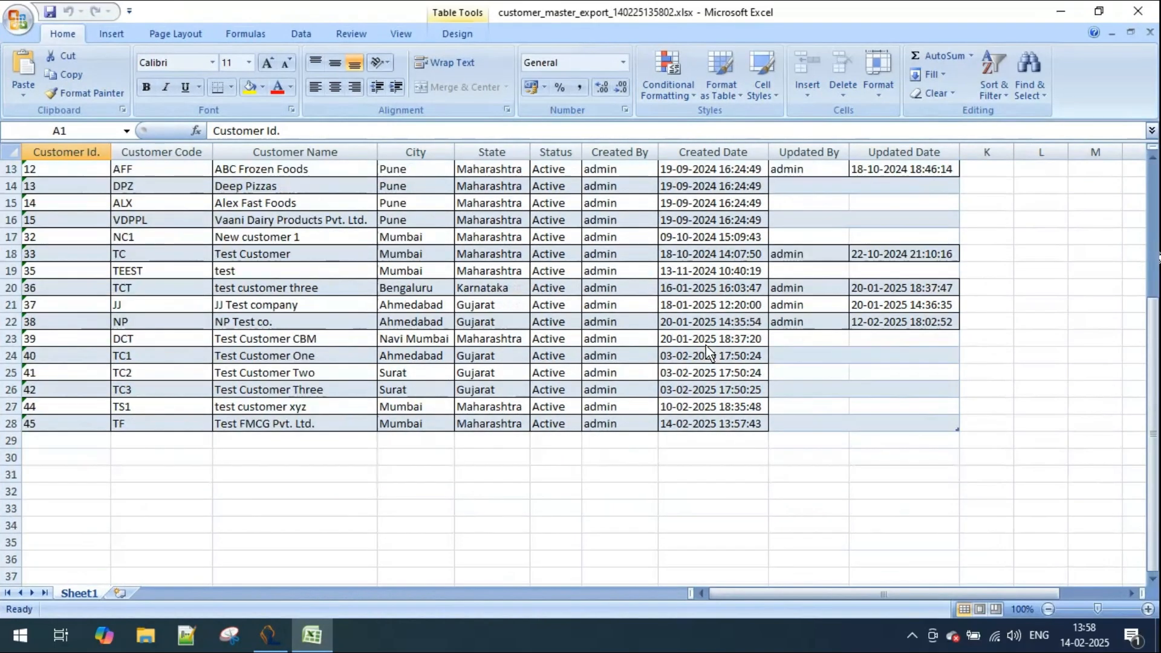
{"action": "scroll", "coordinate": [706, 344], "scroll_direction": "down", "scroll_amount": 1}
{"action": "scroll", "coordinate": [706, 345], "scroll_direction": "up", "scroll_amount": 5}
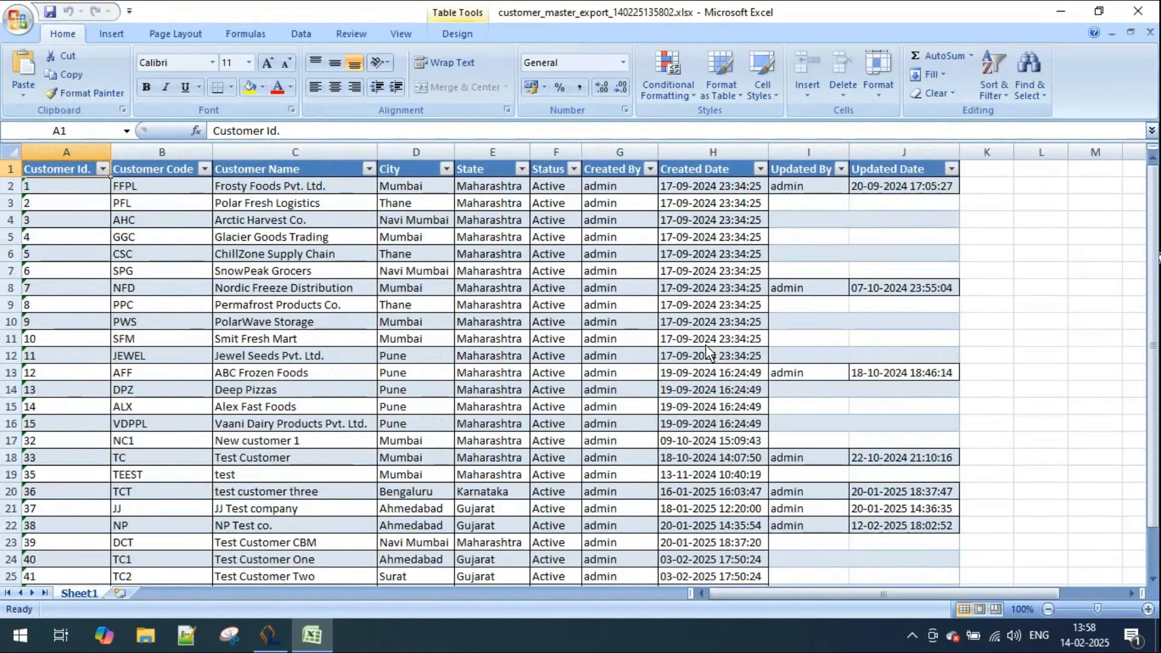
{"action": "left_click", "coordinate": [1138, 11]}
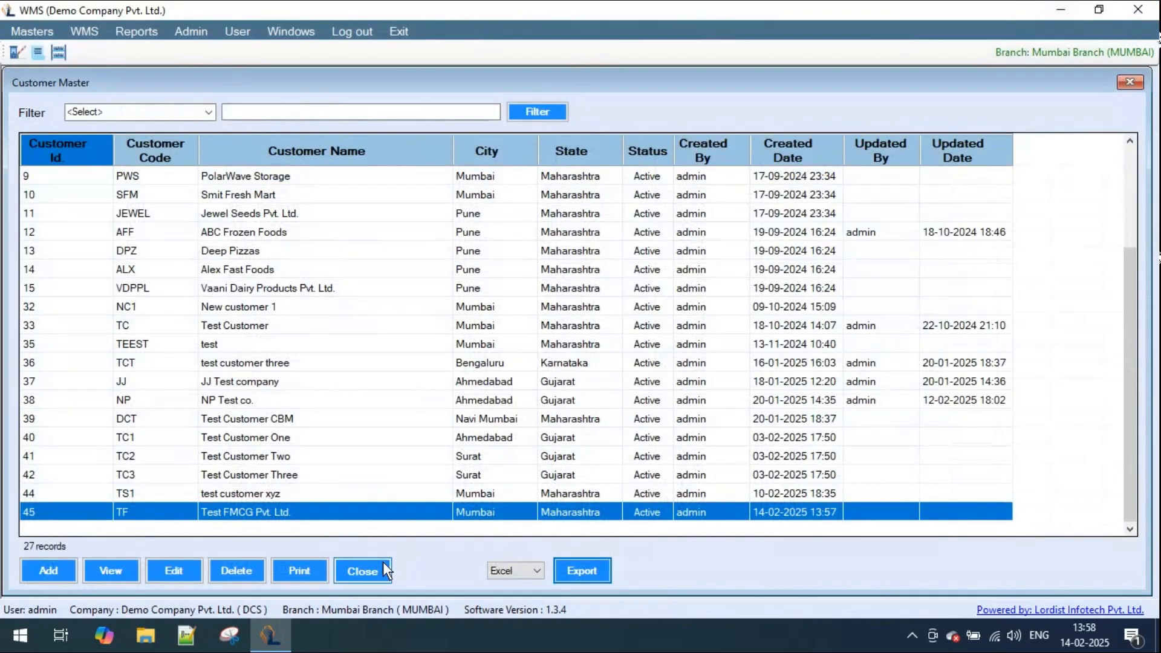
{"action": "left_click", "coordinate": [362, 570]}
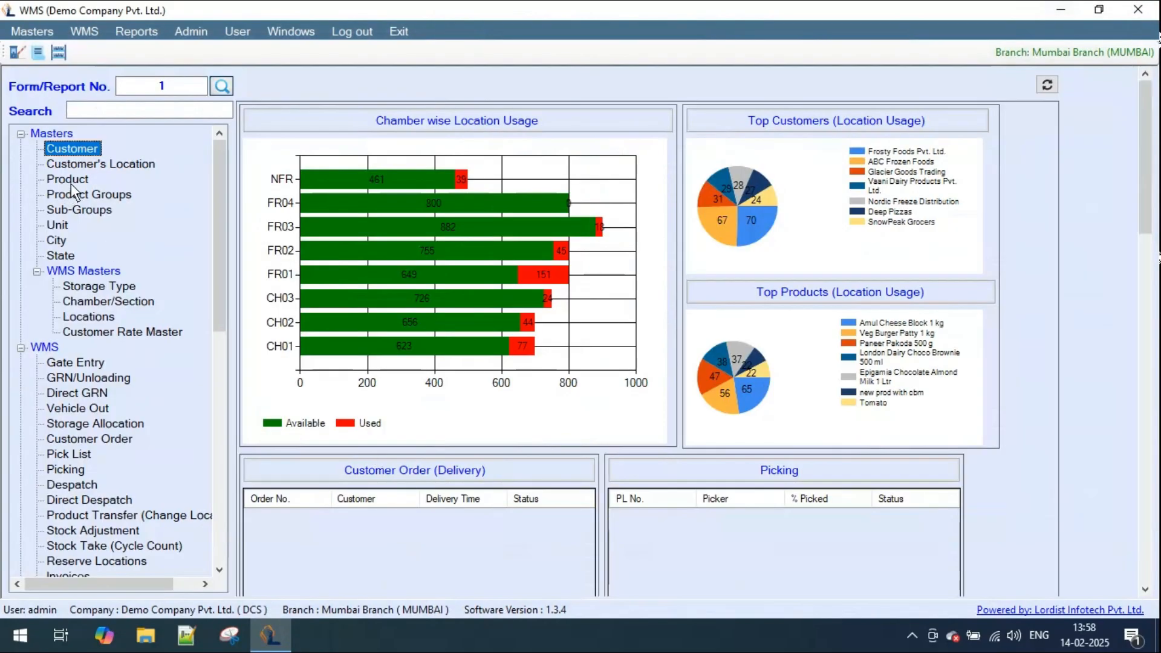
- Start a new customer-specific product in the Product Master and assign it to customer Test FMCG Pvt. Ltd
{"action": "double_click", "coordinate": [54, 181]}
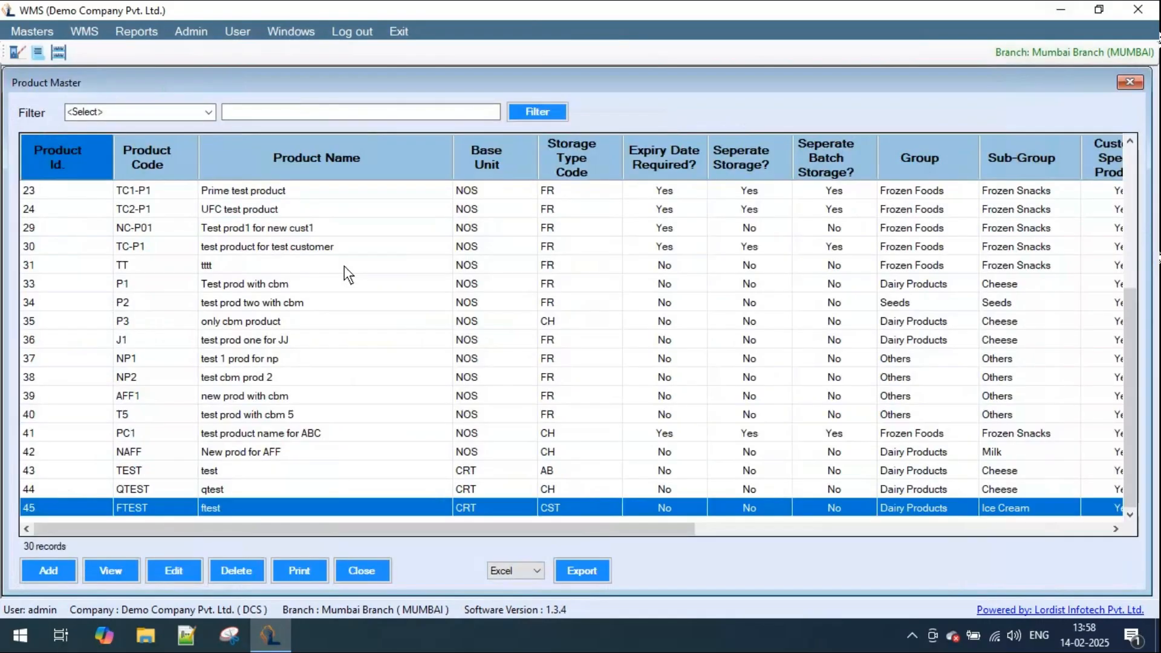
{"action": "left_click", "coordinate": [59, 571]}
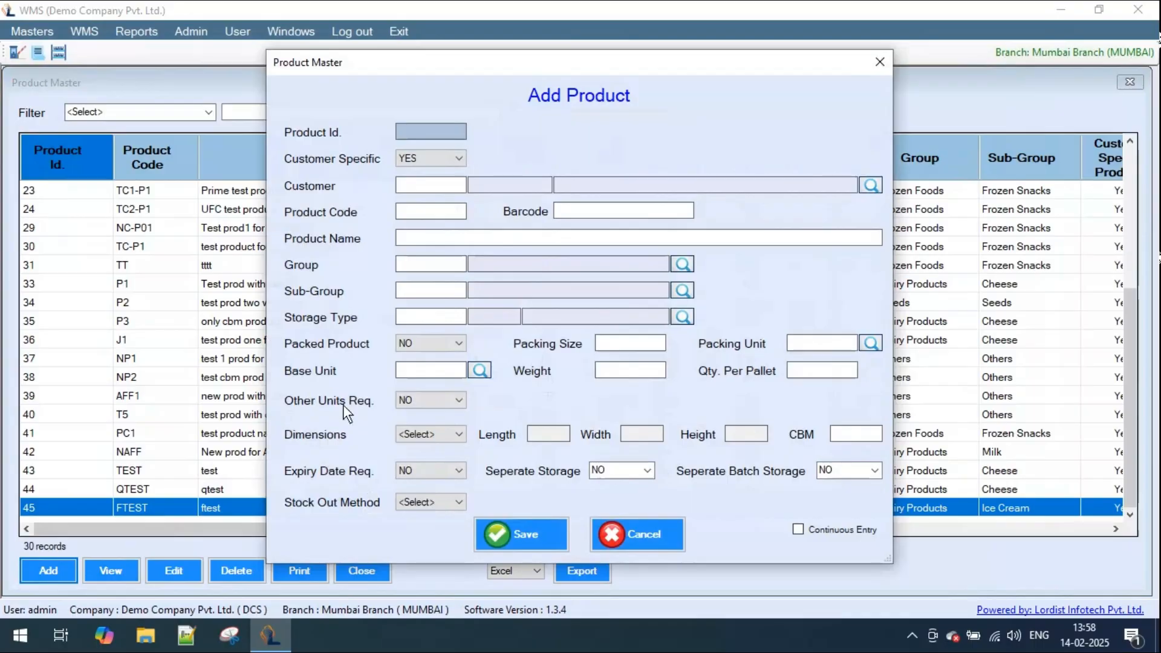
{"action": "left_click", "coordinate": [423, 187]}
{"action": "left_click", "coordinate": [871, 185]}
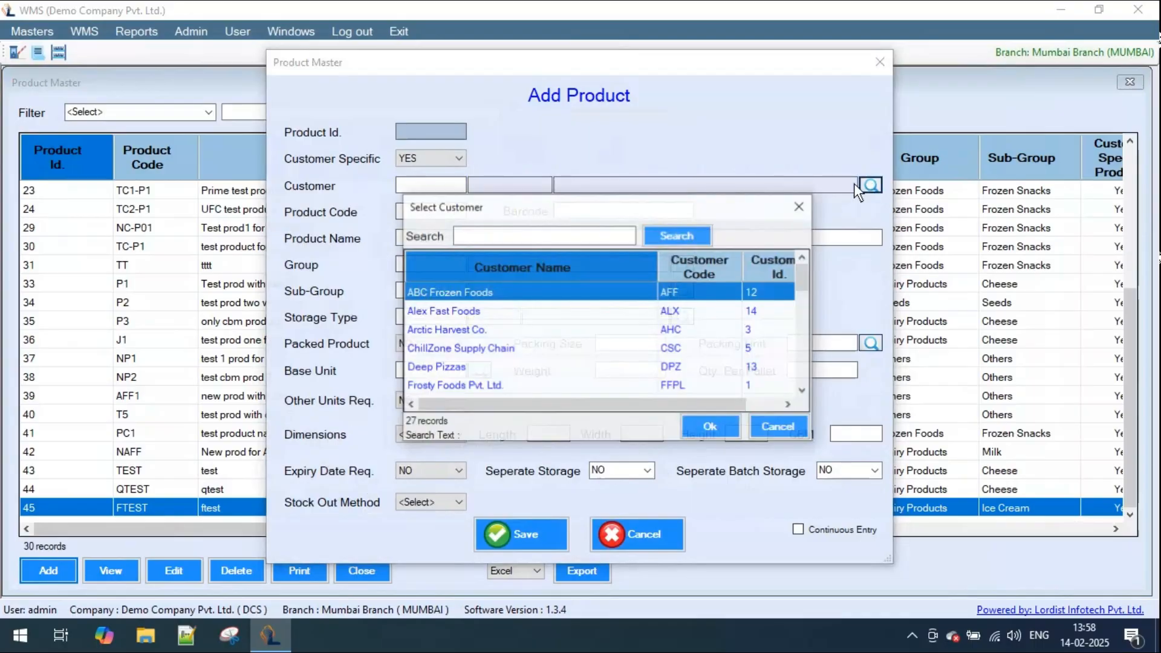
{"action": "type", "text": "te"}
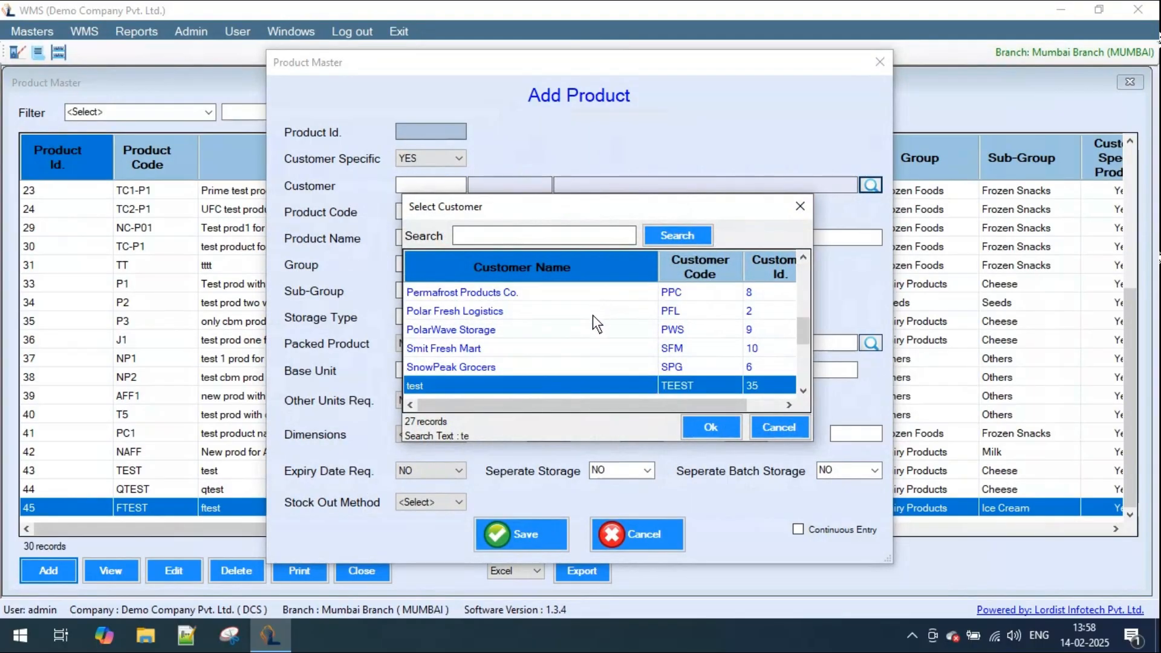
{"action": "scroll", "coordinate": [593, 314], "scroll_direction": "down", "scroll_amount": 1}
{"action": "scroll", "coordinate": [533, 354], "scroll_direction": "down", "scroll_amount": 2}
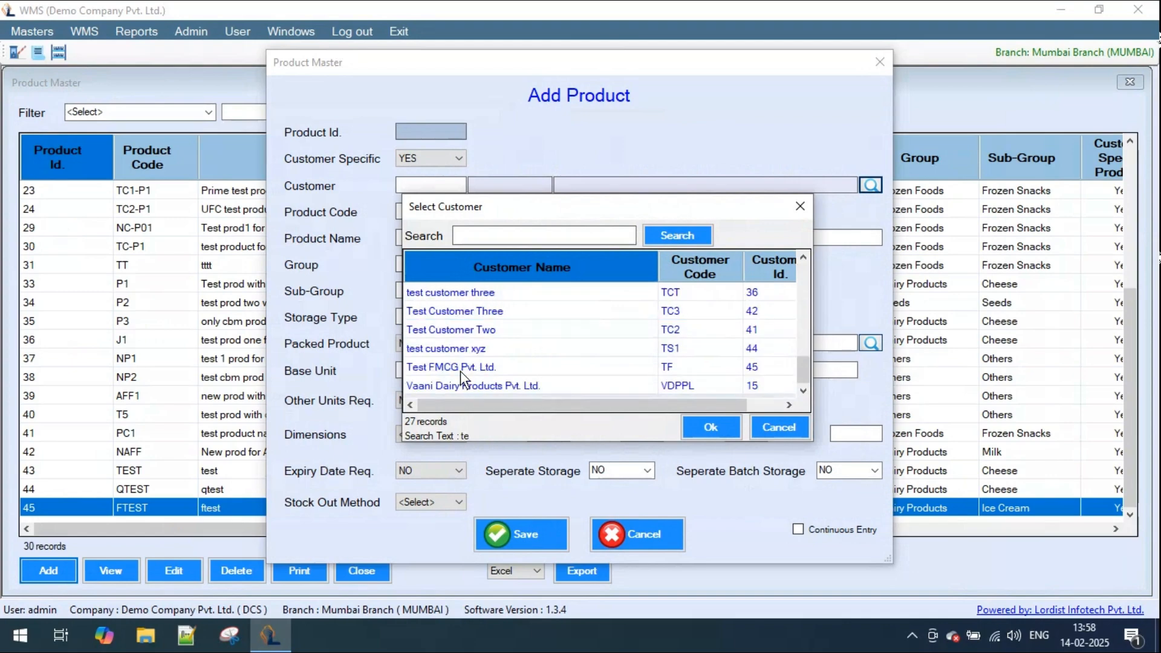
{"action": "double_click", "coordinate": [448, 367]}
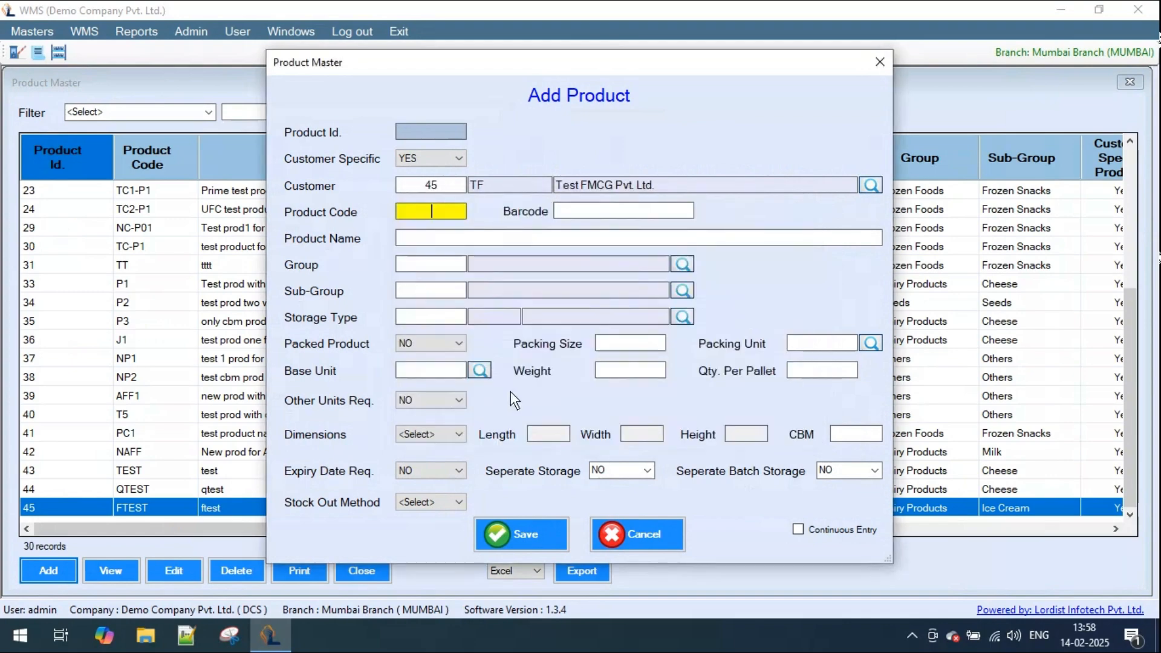
{"action": "type", "text": "TFP1"}
{"action": "key", "text": "Tab"}
{"action": "type", "text": "Te"}
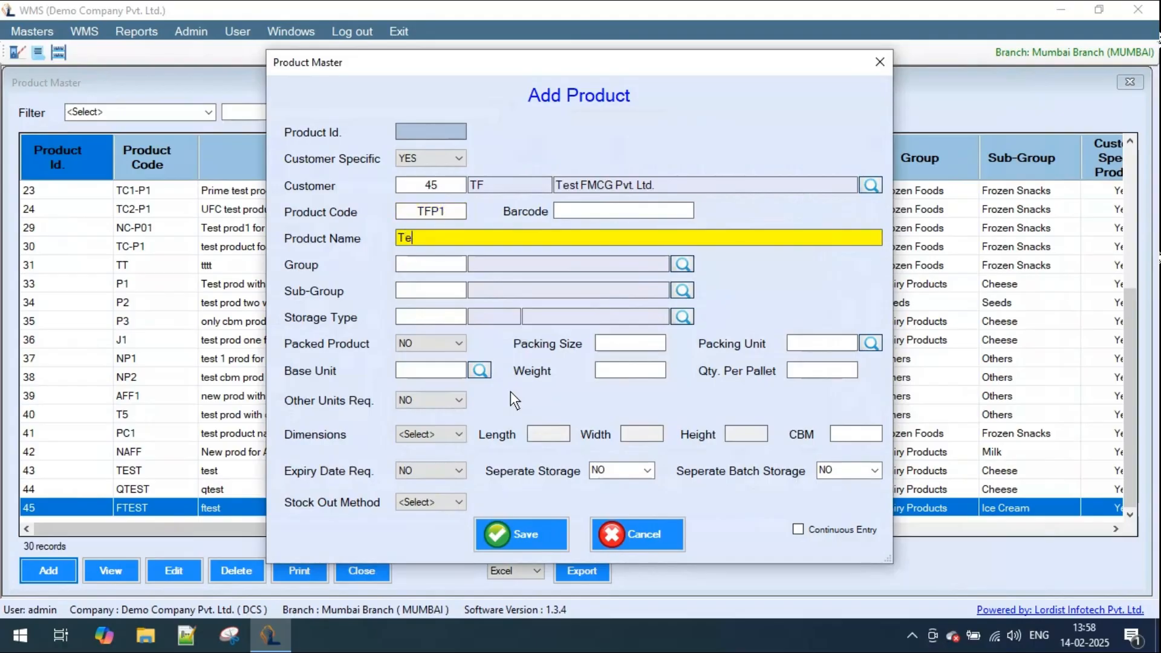
{"action": "type", "text": "st prod for Test"}
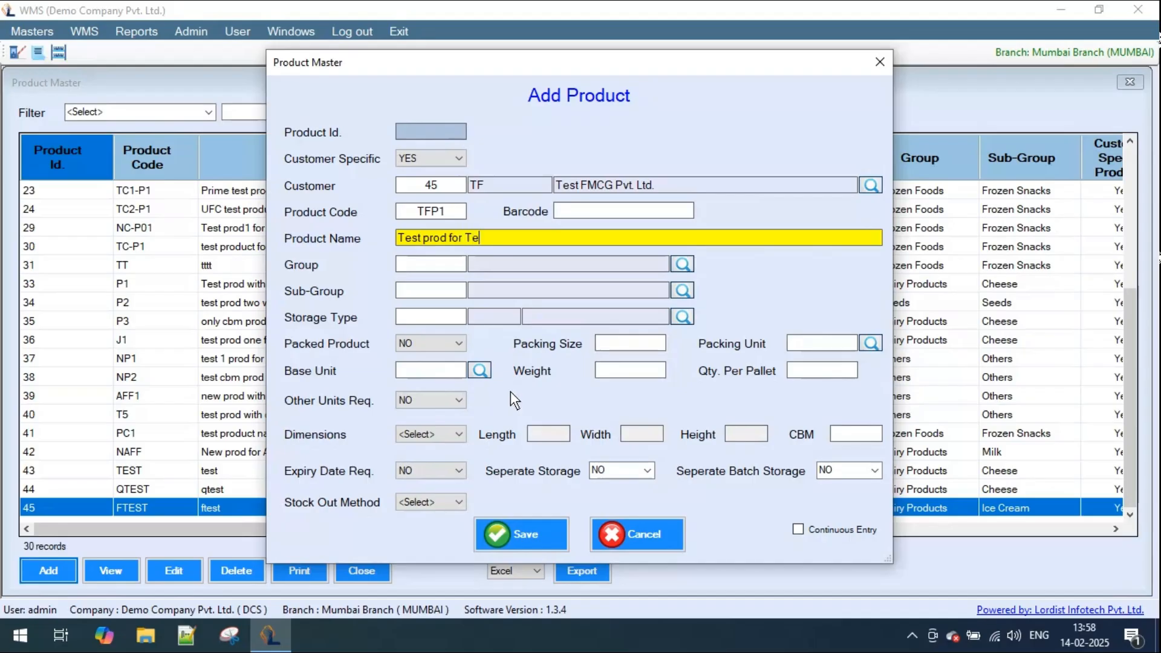
{"action": "type", "text": " FMCG one"}
{"action": "left_click", "coordinate": [581, 209]}
{"action": "type", "text": "1"}
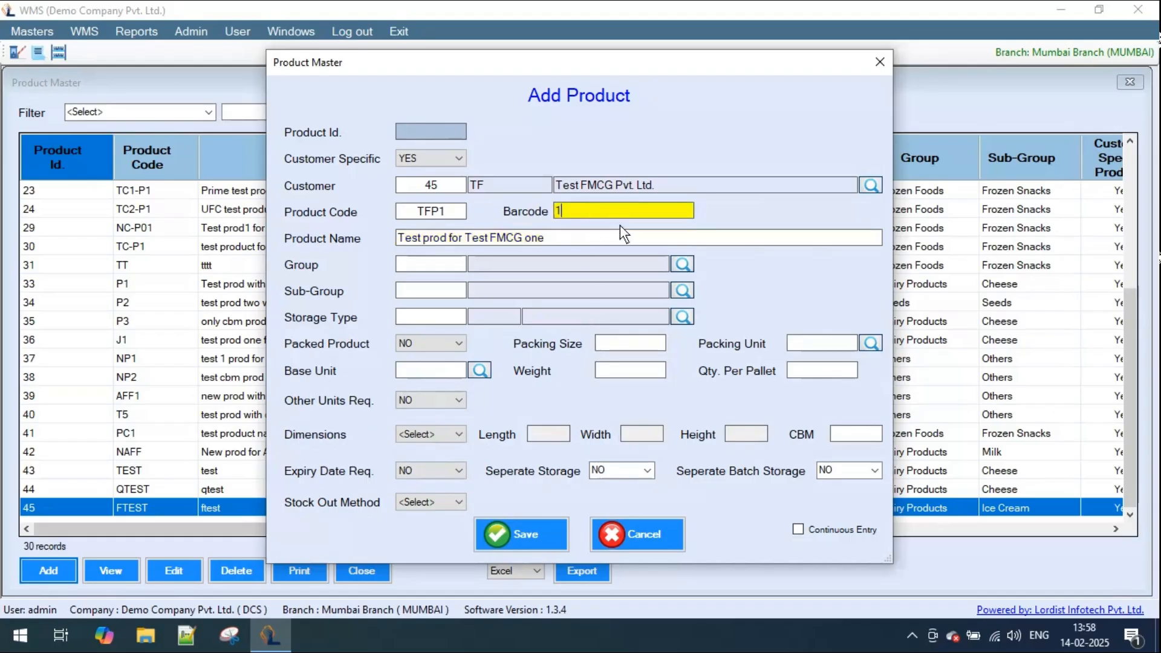
{"action": "type", "text": "23412341234"}
- Set the product's group to Frozen Foods and its sub-group to Frozen Snacks
{"action": "left_click", "coordinate": [682, 264]}
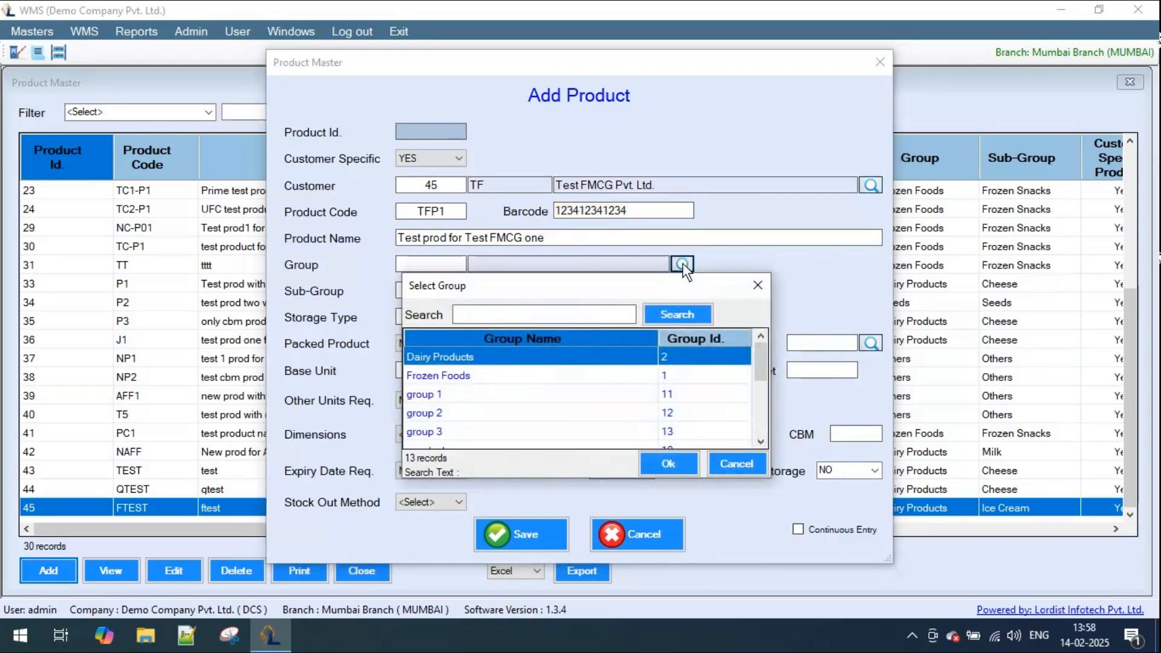
{"action": "double_click", "coordinate": [501, 375]}
{"action": "left_click", "coordinate": [684, 289]}
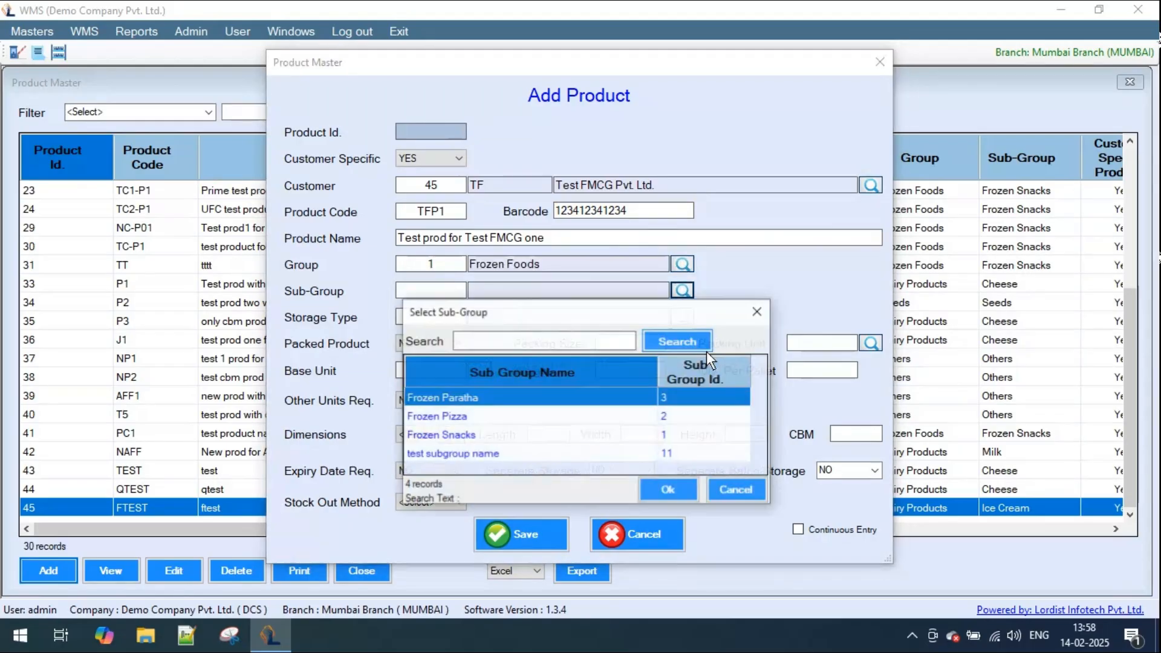
{"action": "double_click", "coordinate": [469, 435]}
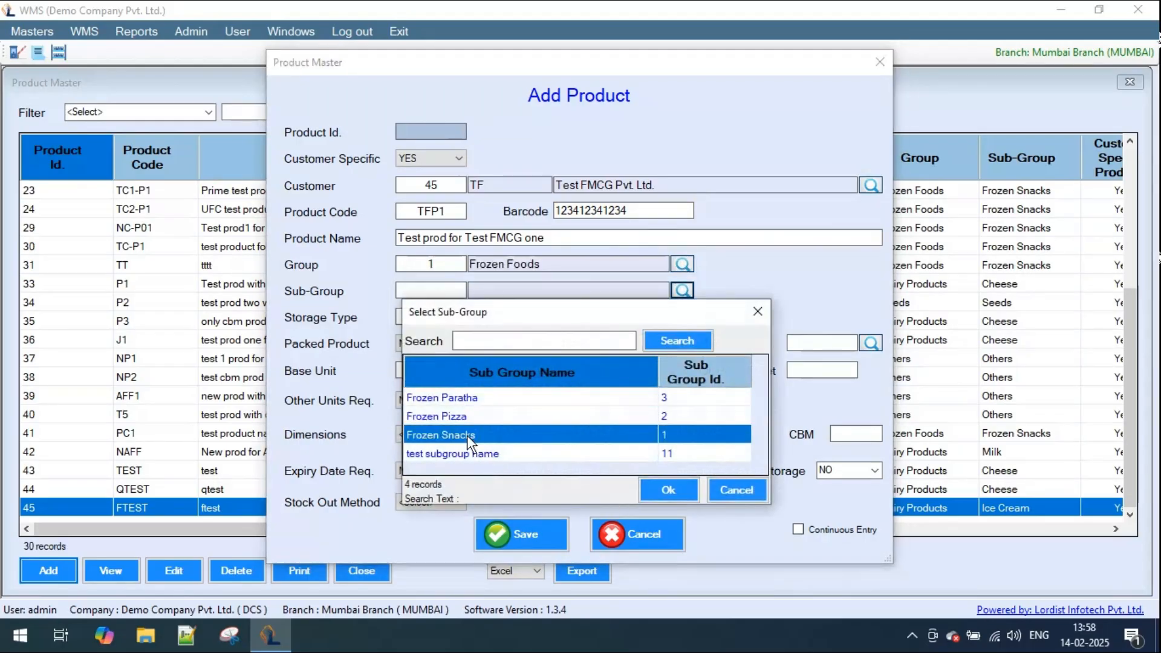
- Set the storage type of product TFP1 to Freezer
{"action": "left_click", "coordinate": [683, 316]}
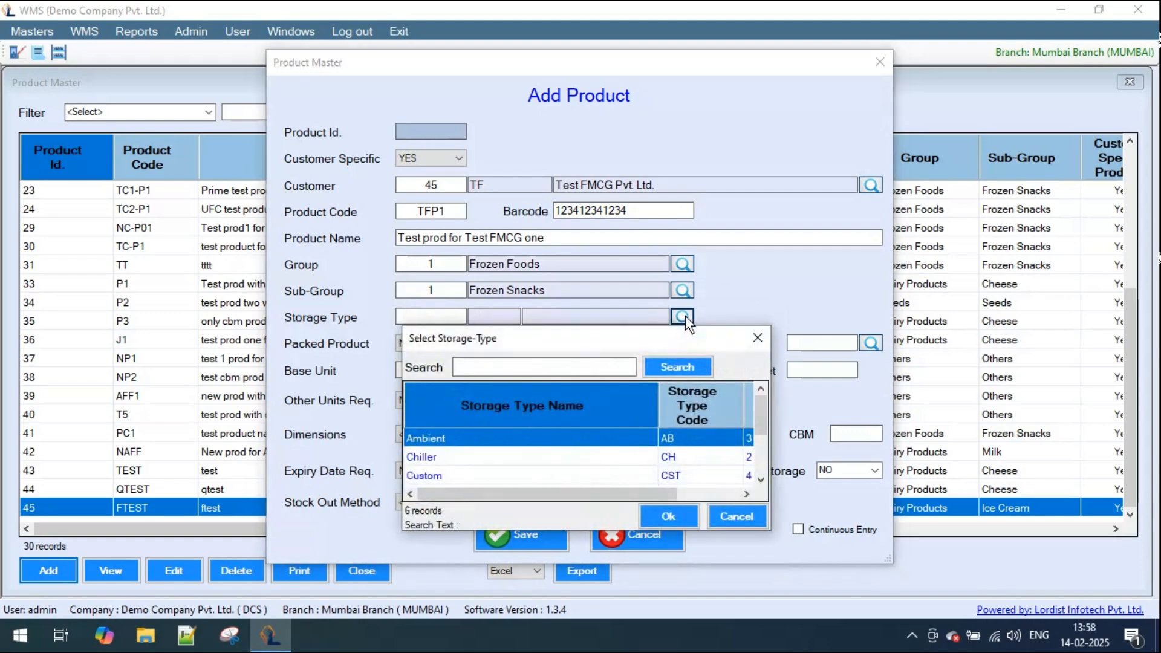
{"action": "scroll", "coordinate": [633, 442], "scroll_direction": "down", "scroll_amount": 1}
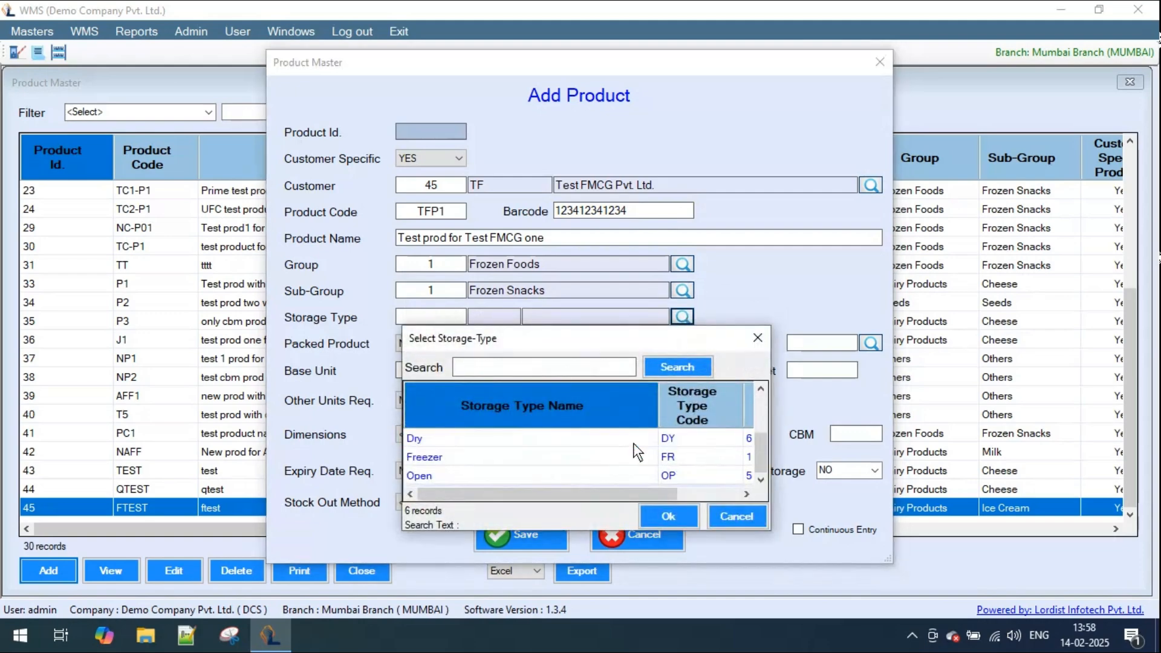
{"action": "double_click", "coordinate": [452, 456]}
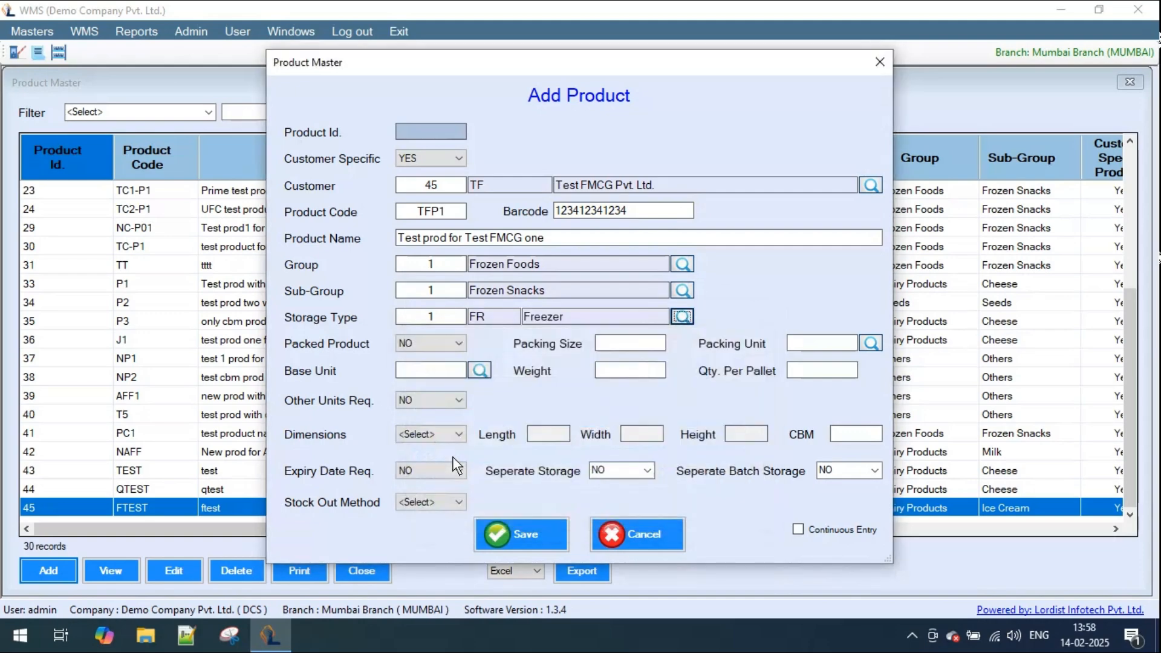
{"action": "left_click", "coordinate": [458, 342]}
{"action": "left_click", "coordinate": [455, 342]}
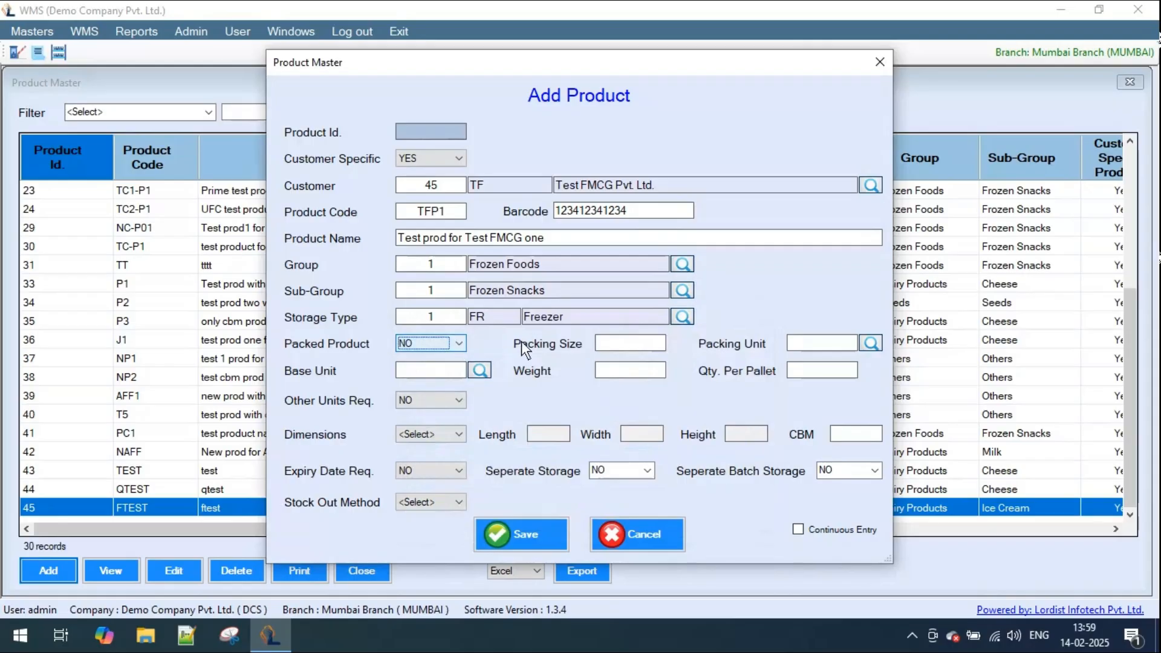
- Set the product's base unit to NOS, its weight to 1 and its quantity per pallet to 300
{"action": "left_click", "coordinate": [483, 371]}
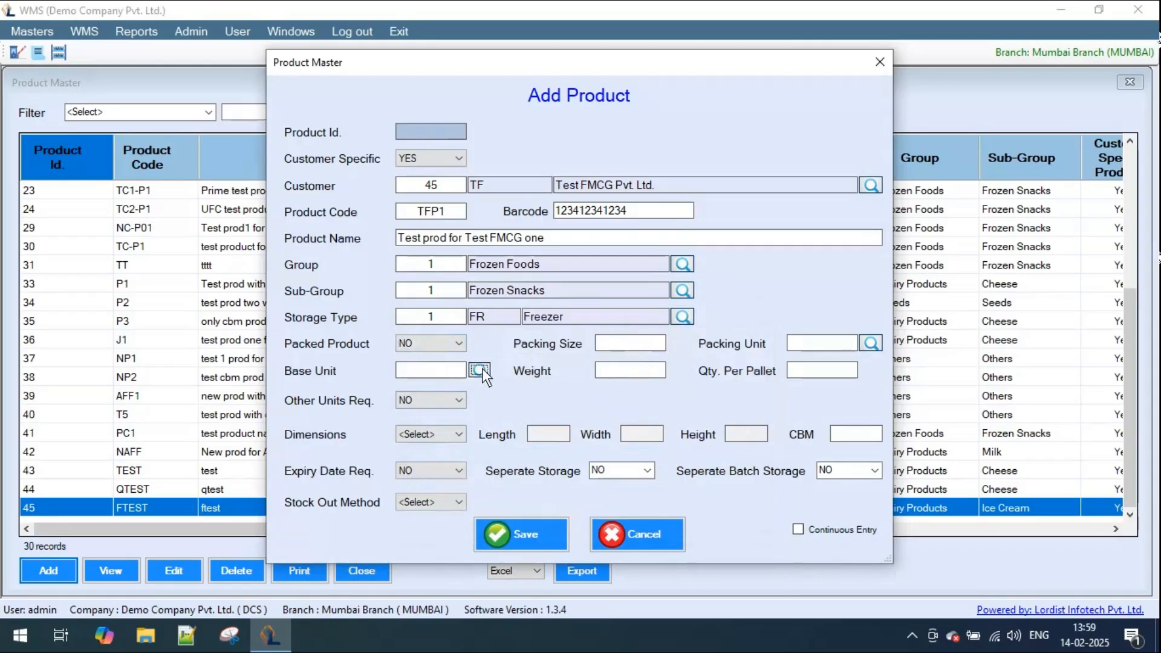
{"action": "type", "text": "n"}
{"action": "double_click", "coordinate": [418, 532]}
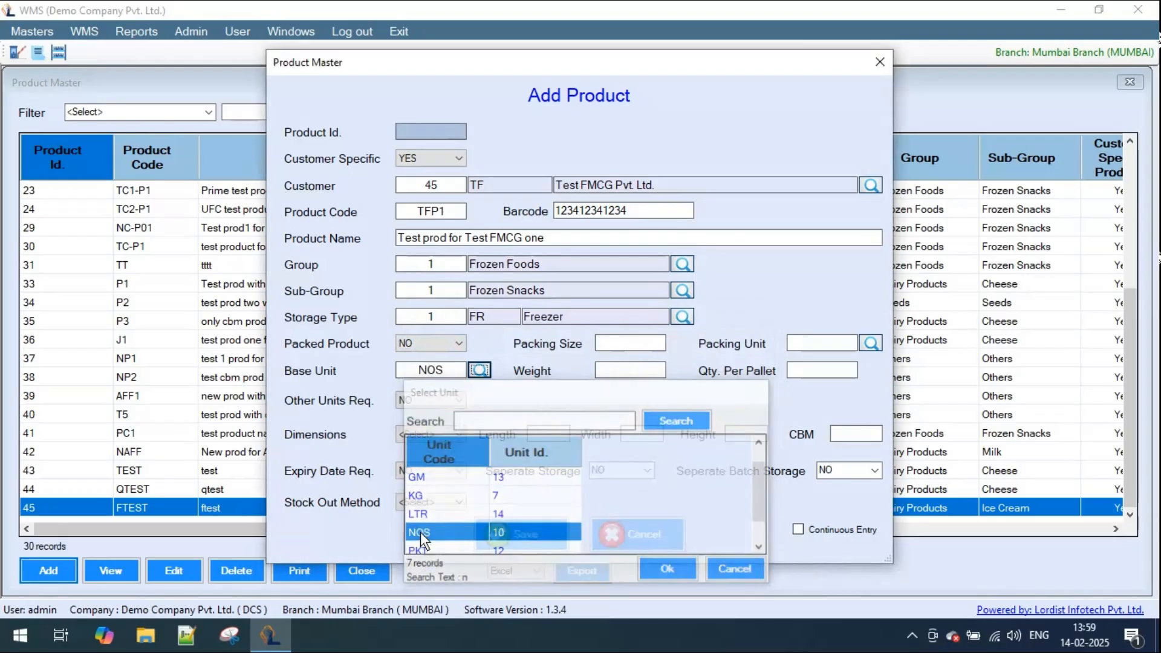
{"action": "left_click", "coordinate": [626, 374]}
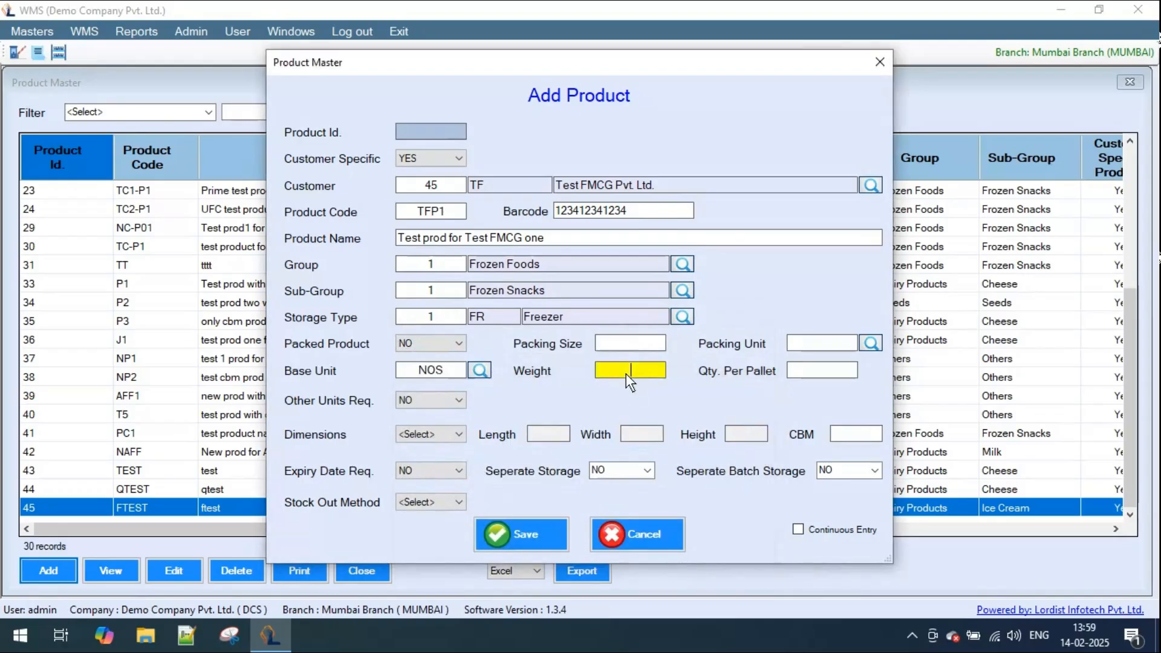
{"action": "type", "text": "1"}
{"action": "left_click", "coordinate": [816, 372]}
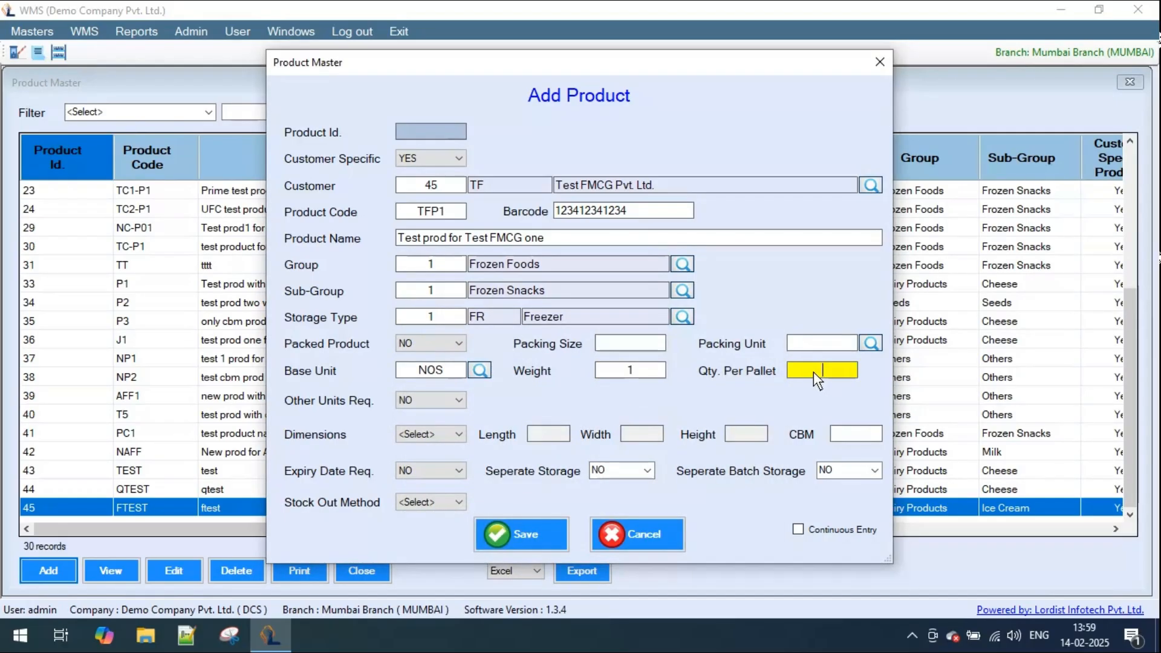
{"action": "type", "text": "300"}
- Review the Other Units form and the dimension unit options without adding anything, returning Other Units Req. to NO
{"action": "left_click", "coordinate": [452, 403]}
{"action": "left_click", "coordinate": [437, 427]}
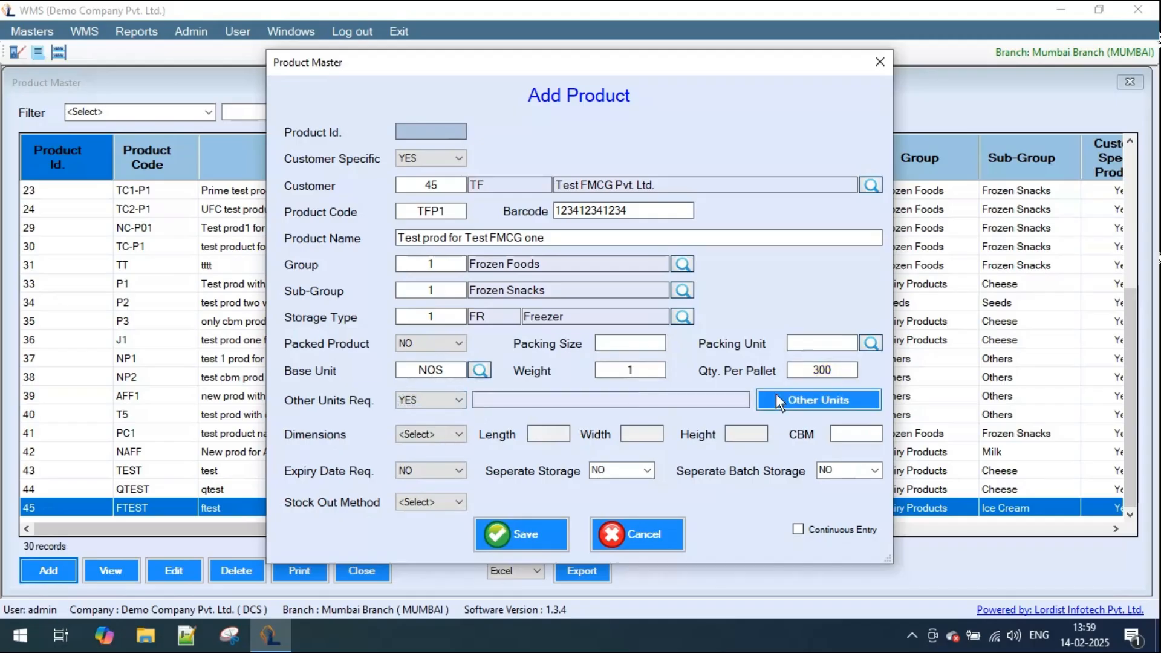
{"action": "left_click", "coordinate": [822, 400]}
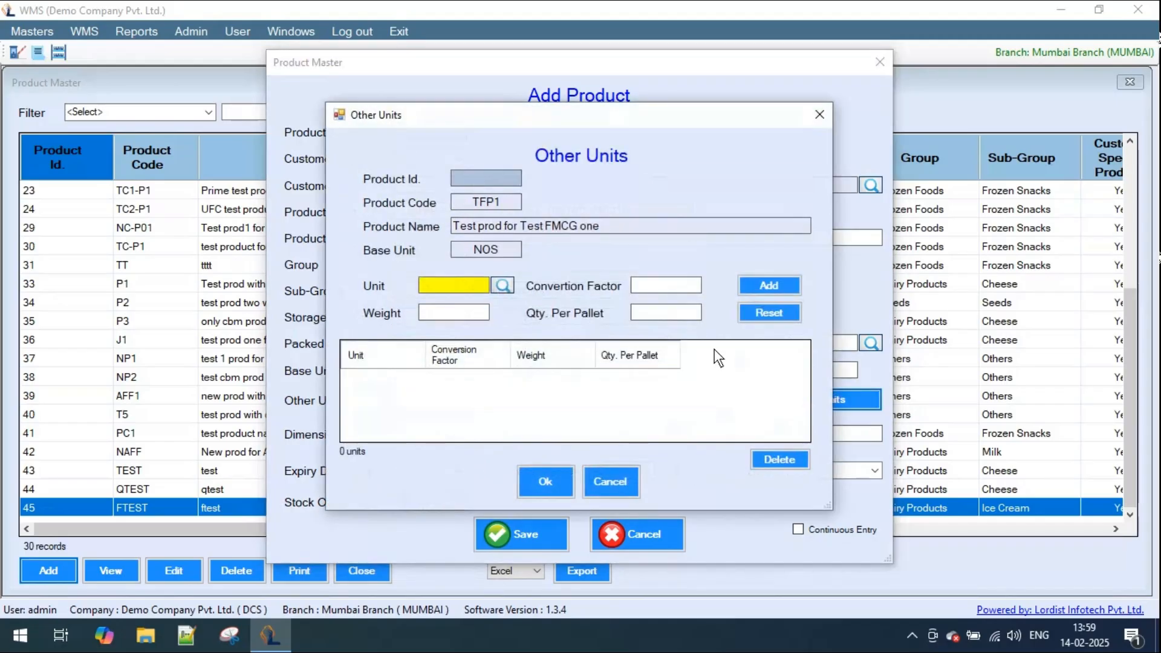
{"action": "left_click", "coordinate": [458, 399]}
{"action": "left_click", "coordinate": [436, 414]}
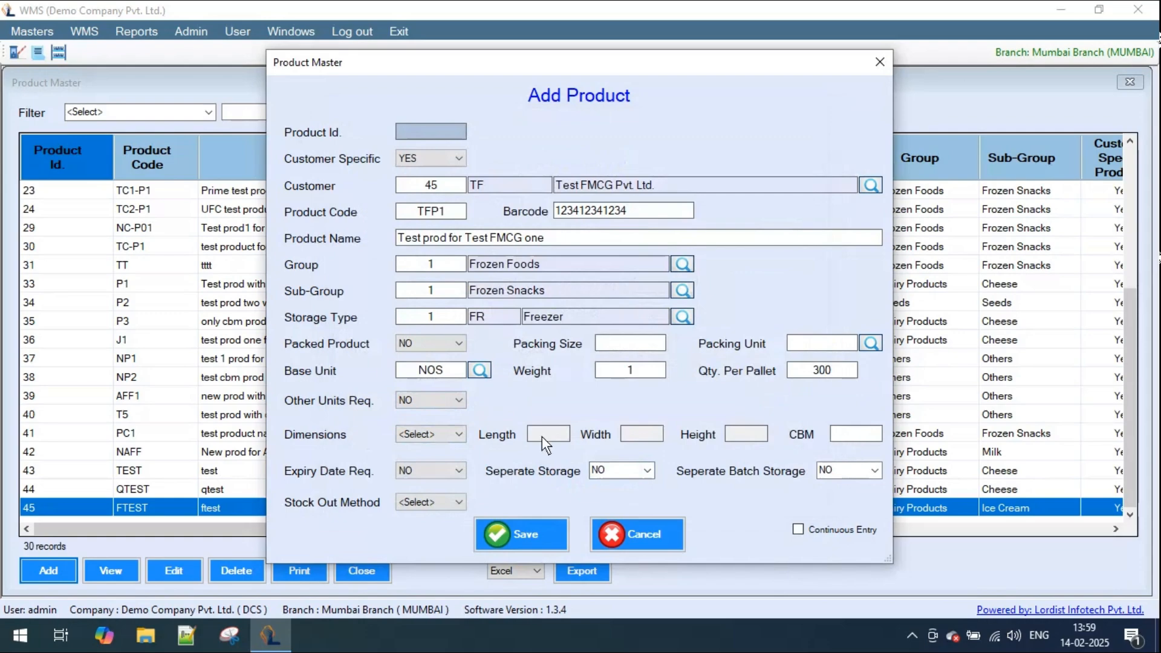
{"action": "left_click", "coordinate": [460, 435]}
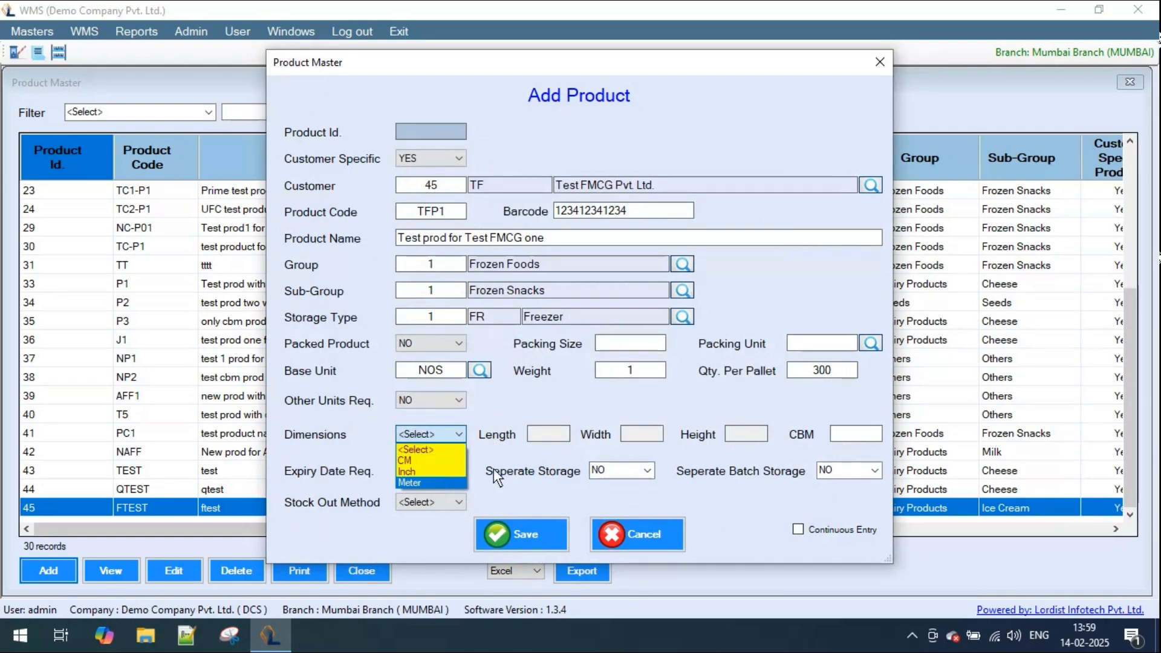
{"action": "left_click", "coordinate": [862, 436]}
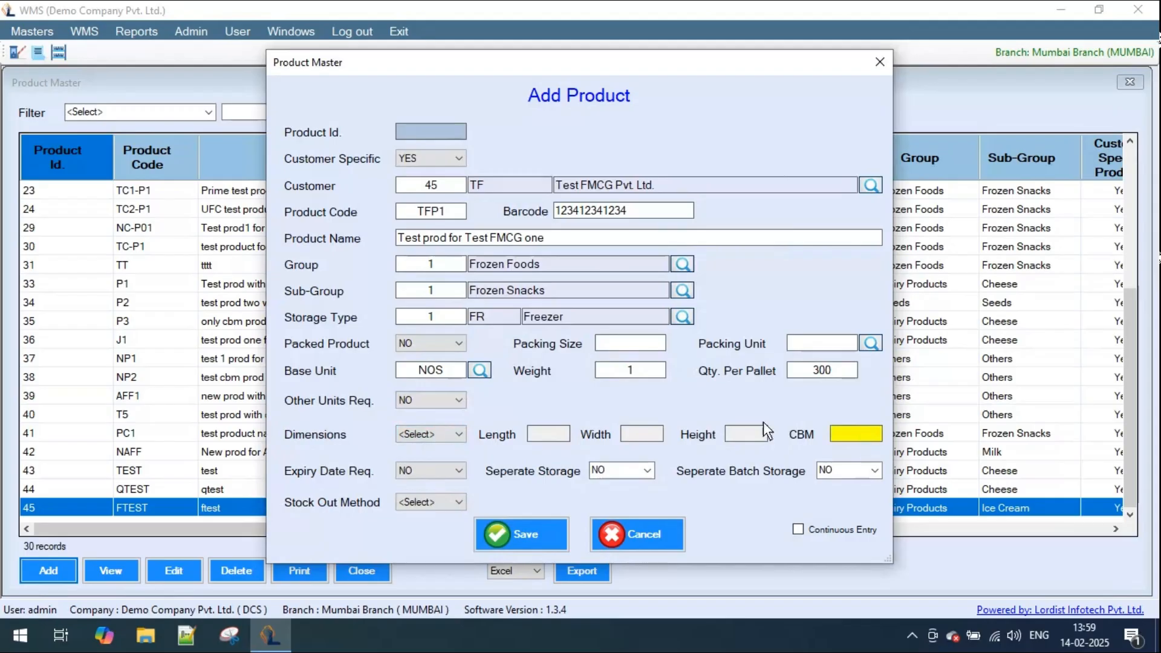
- Set the product's expiry date requirement, separate storage and separate batch storage options all to YES
{"action": "left_click", "coordinate": [456, 472]}
{"action": "left_click", "coordinate": [426, 495]}
{"action": "left_click", "coordinate": [648, 470]}
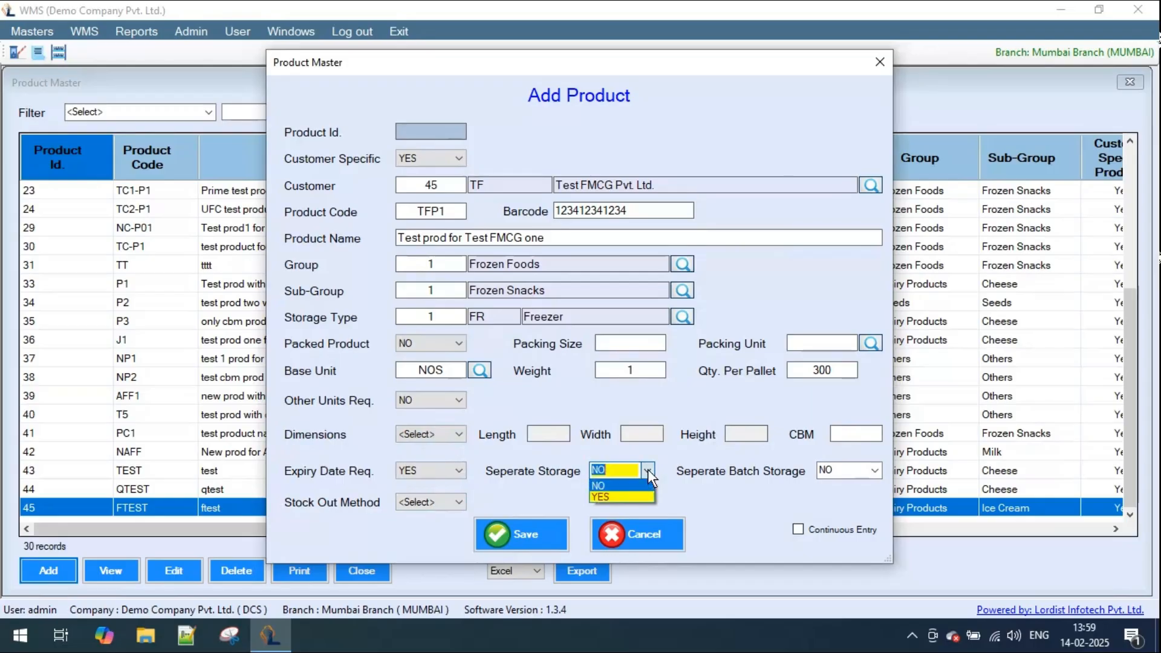
{"action": "left_click", "coordinate": [612, 496]}
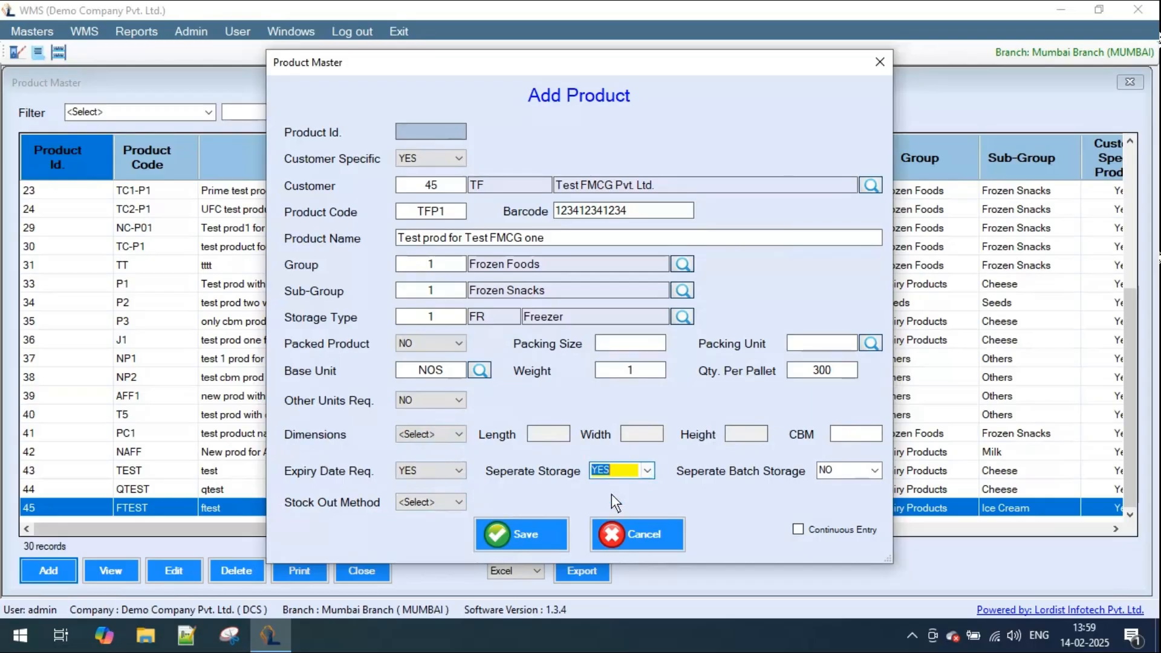
{"action": "left_click", "coordinate": [874, 472]}
{"action": "left_click", "coordinate": [822, 494]}
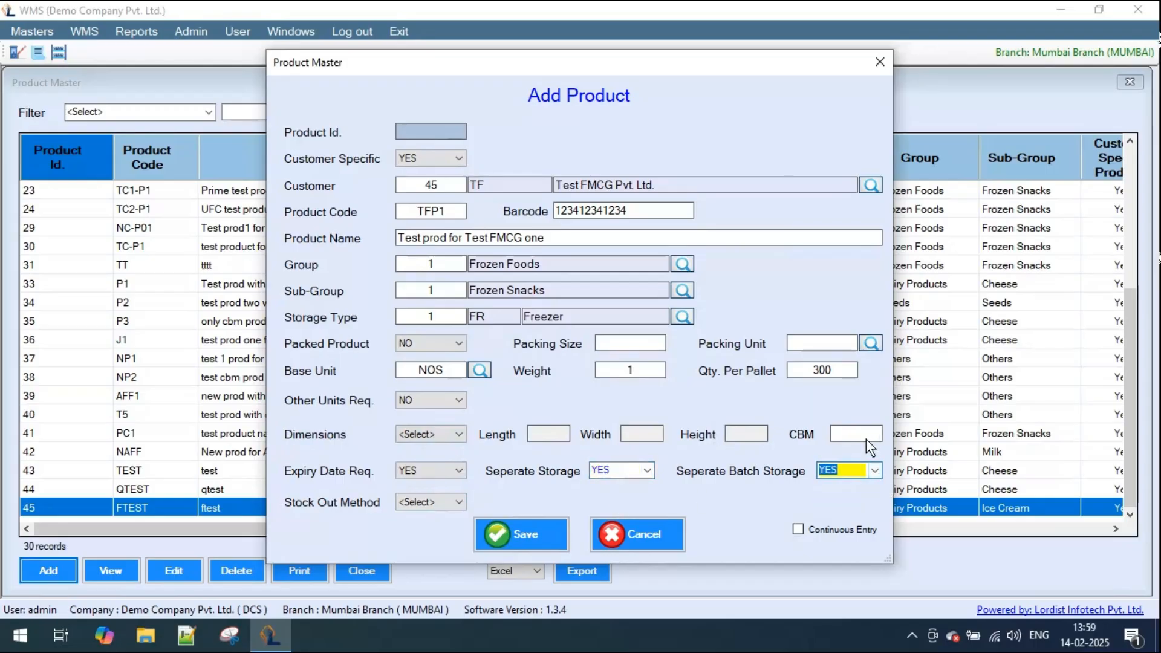
- Set the product's stock out method to FEFO, then save the product and close the Product Master
{"action": "left_click", "coordinate": [459, 503]}
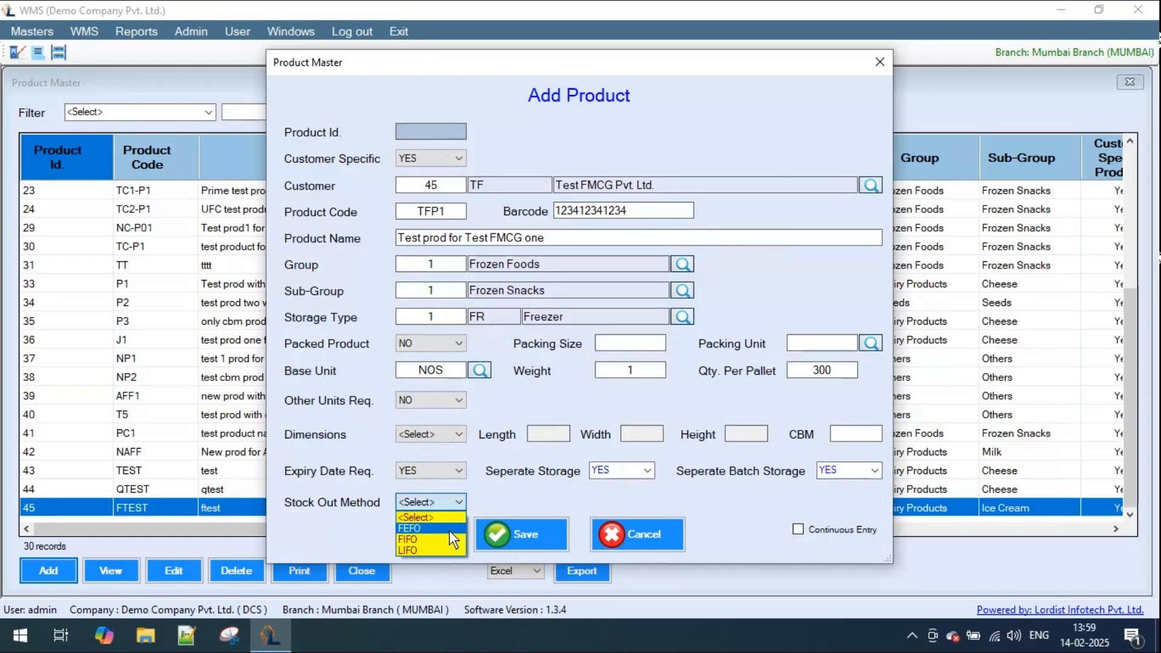
{"action": "left_click", "coordinate": [449, 529]}
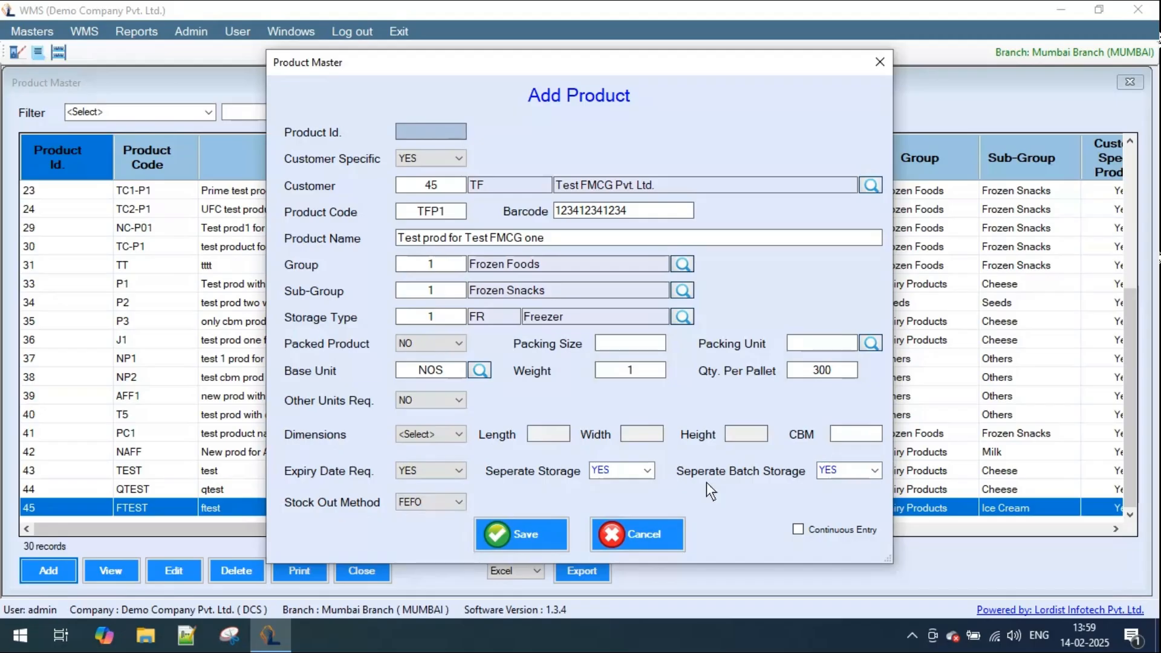
{"action": "left_click", "coordinate": [531, 536]}
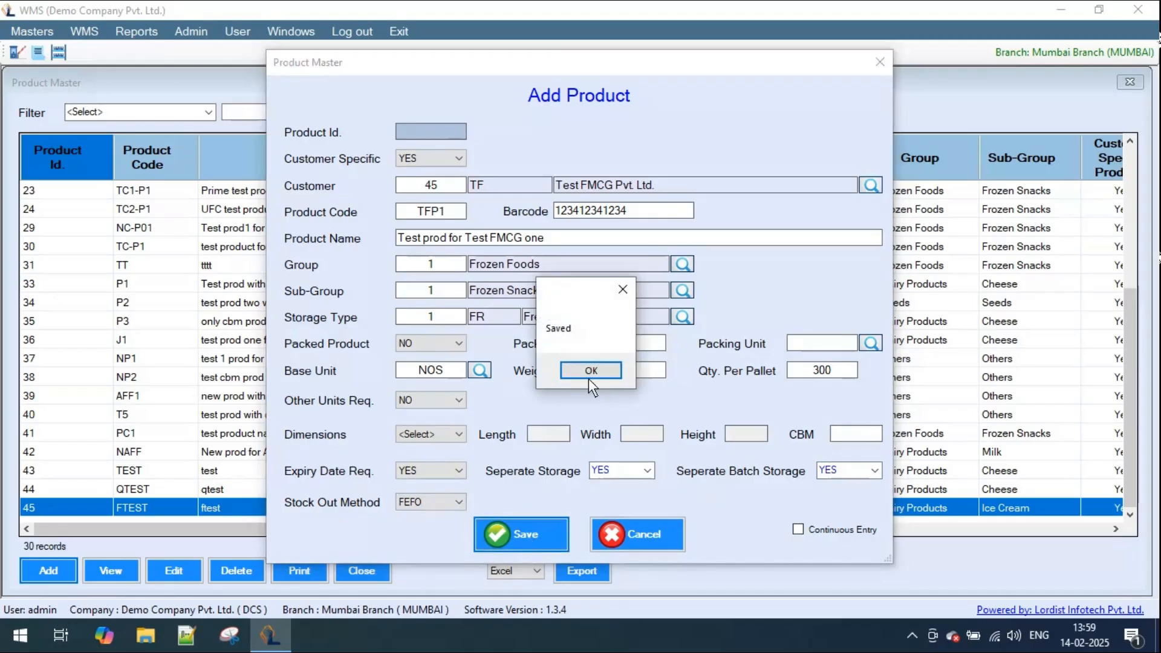
{"action": "left_click", "coordinate": [590, 371]}
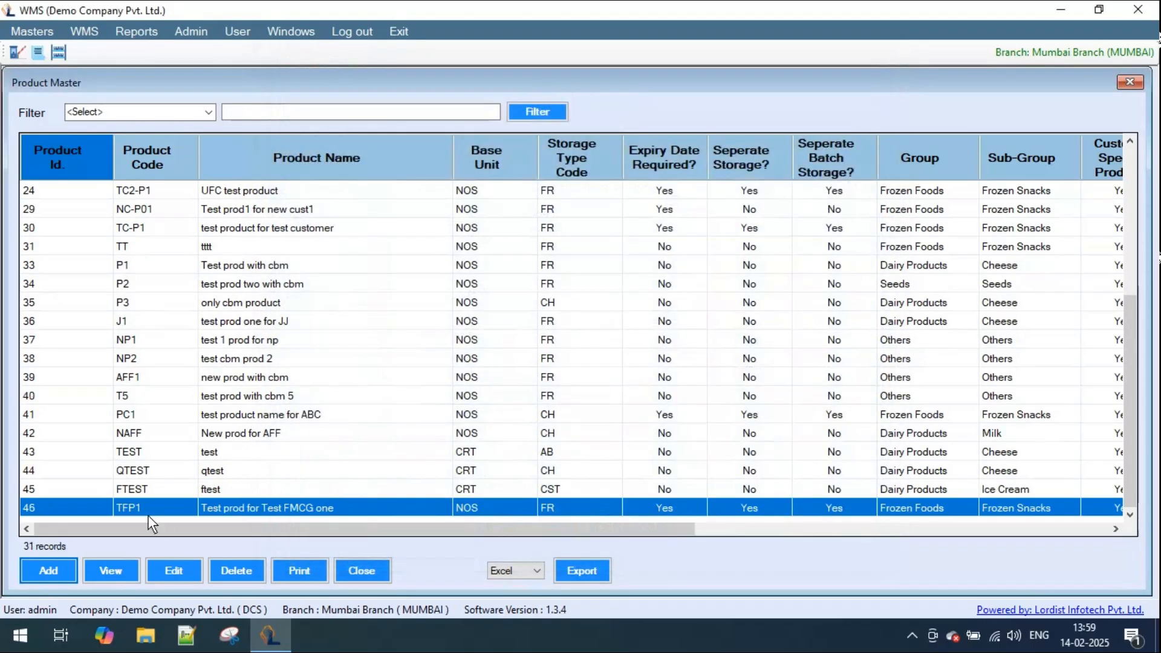
{"action": "left_click", "coordinate": [377, 570]}
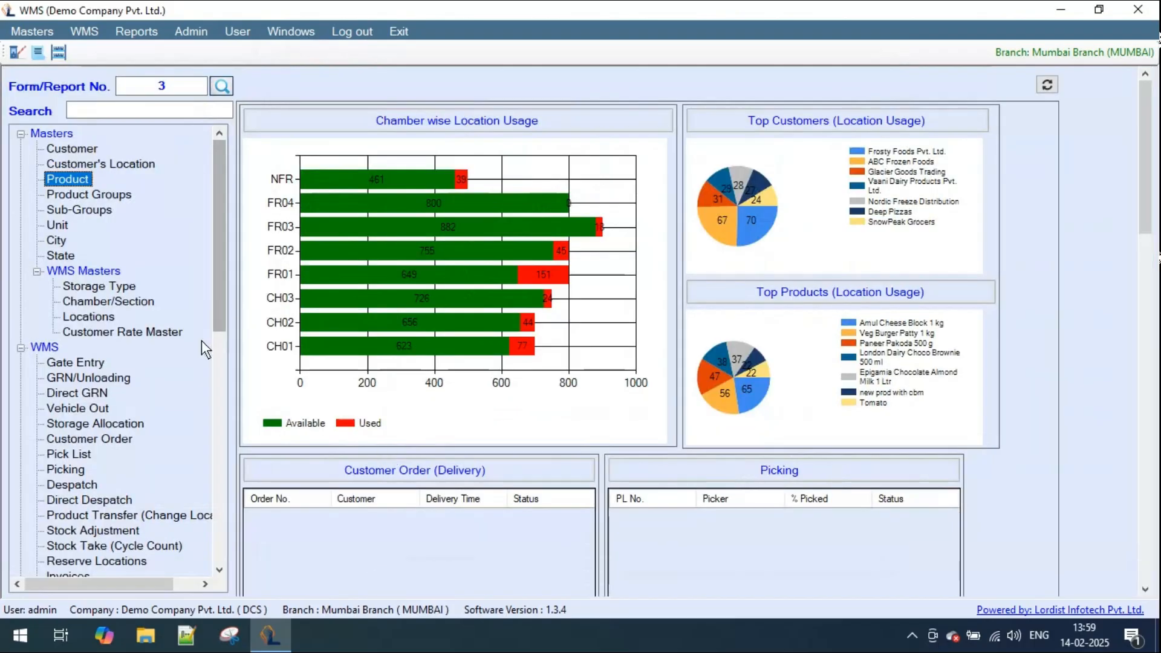
- Start a new inward gate entry and assign it to customer Test FMCG Pvt. Ltd
{"action": "left_click", "coordinate": [64, 364]}
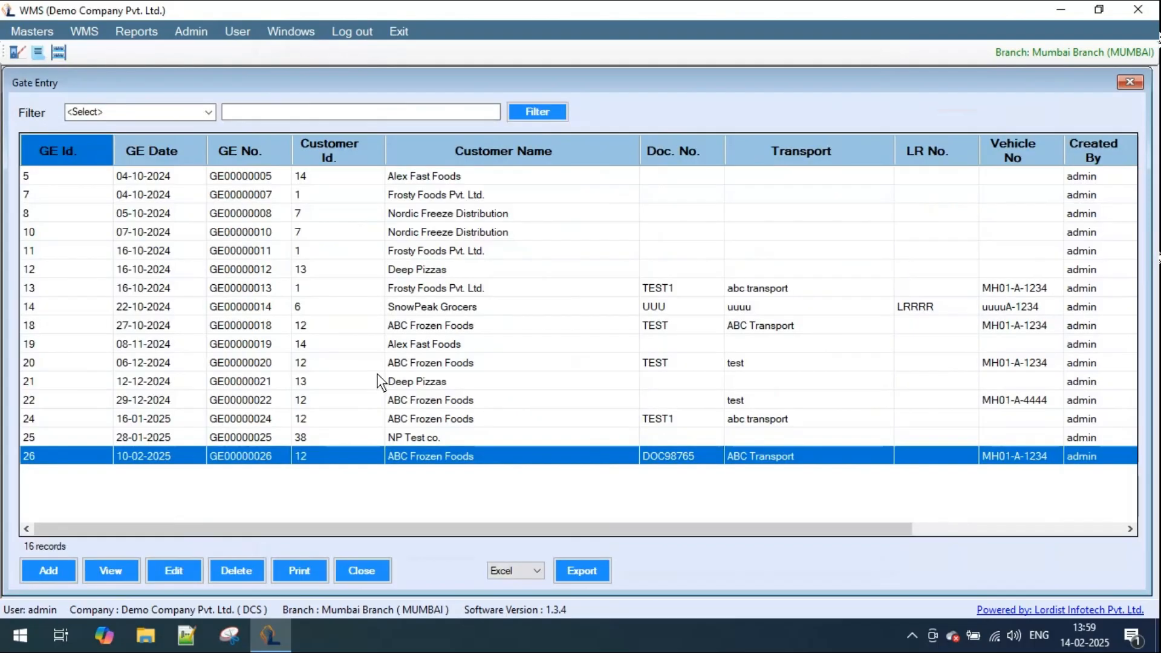
{"action": "left_click", "coordinate": [61, 572]}
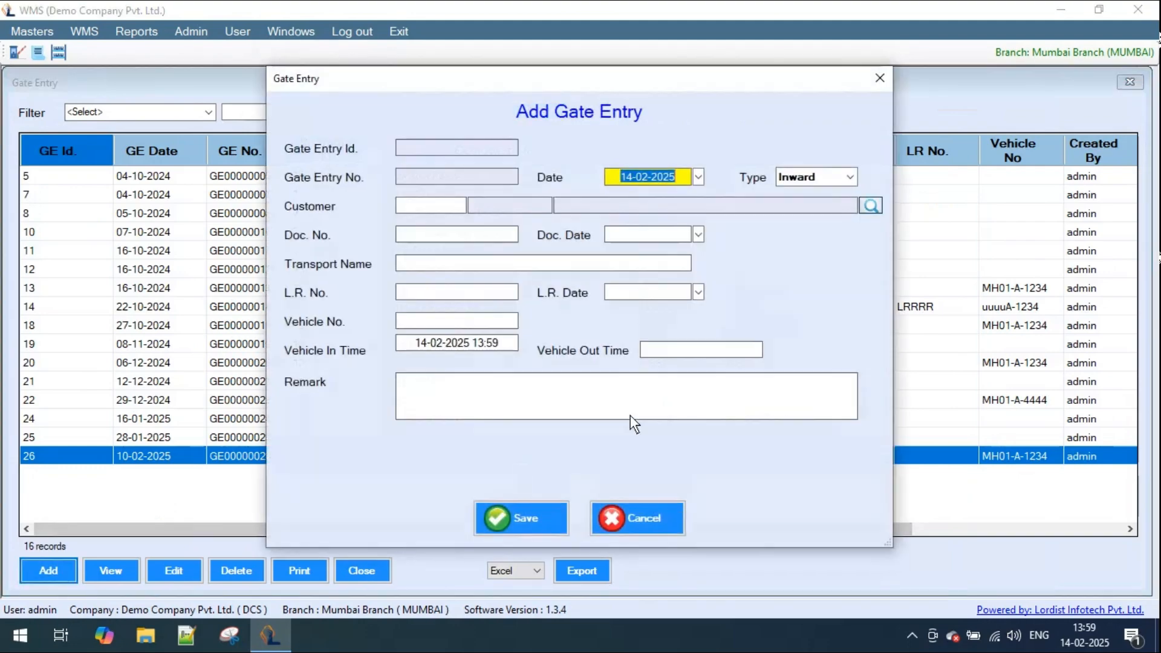
{"action": "left_click", "coordinate": [871, 207]}
{"action": "type", "text": "test"}
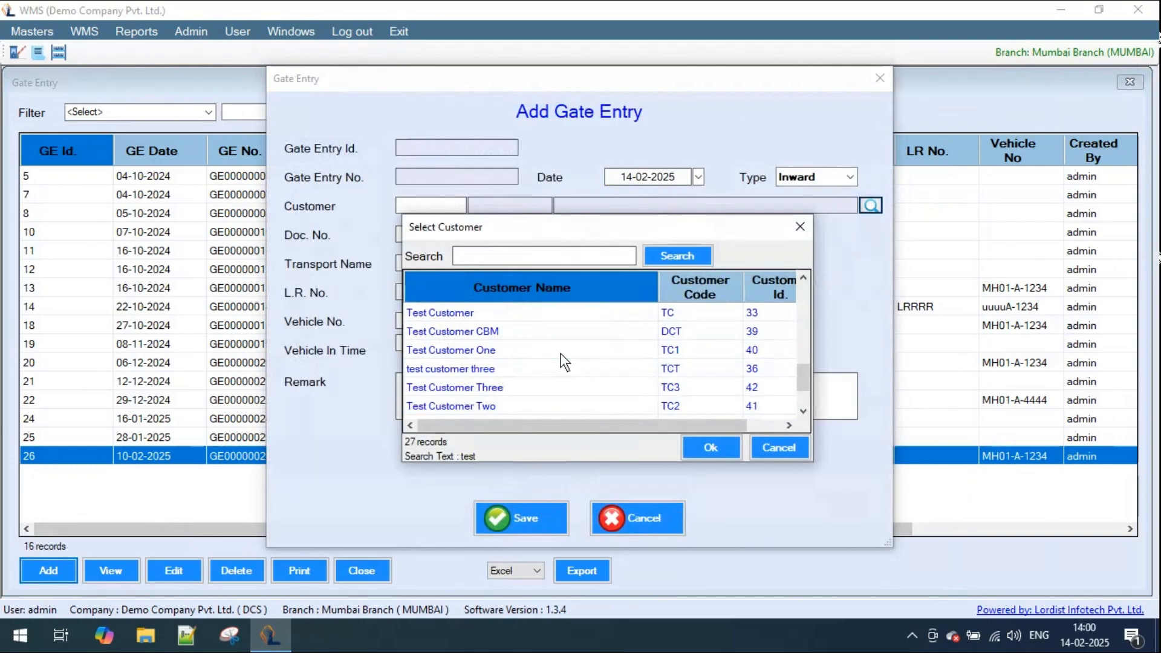
{"action": "scroll", "coordinate": [561, 357], "scroll_direction": "down", "scroll_amount": 1}
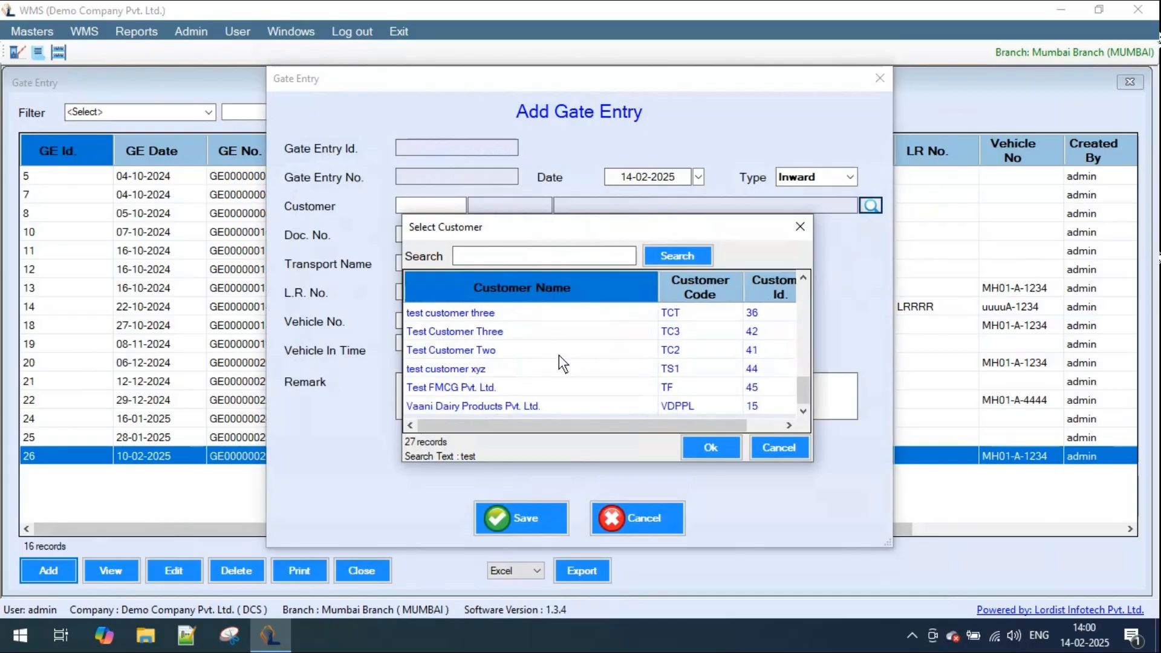
{"action": "double_click", "coordinate": [474, 392]}
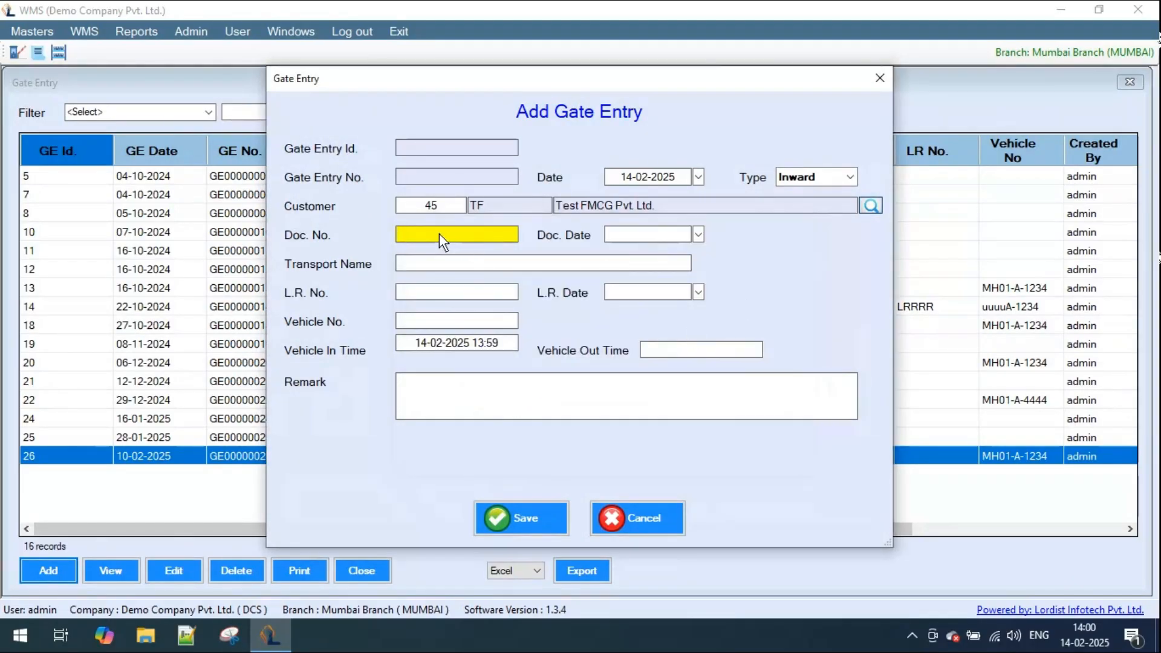
- Enter document number DOC0001 with document date 14-02-2025 and transport name ABC Transport in the gate entry
{"action": "type", "text": "DOC0001"}
{"action": "left_click", "coordinate": [698, 234]}
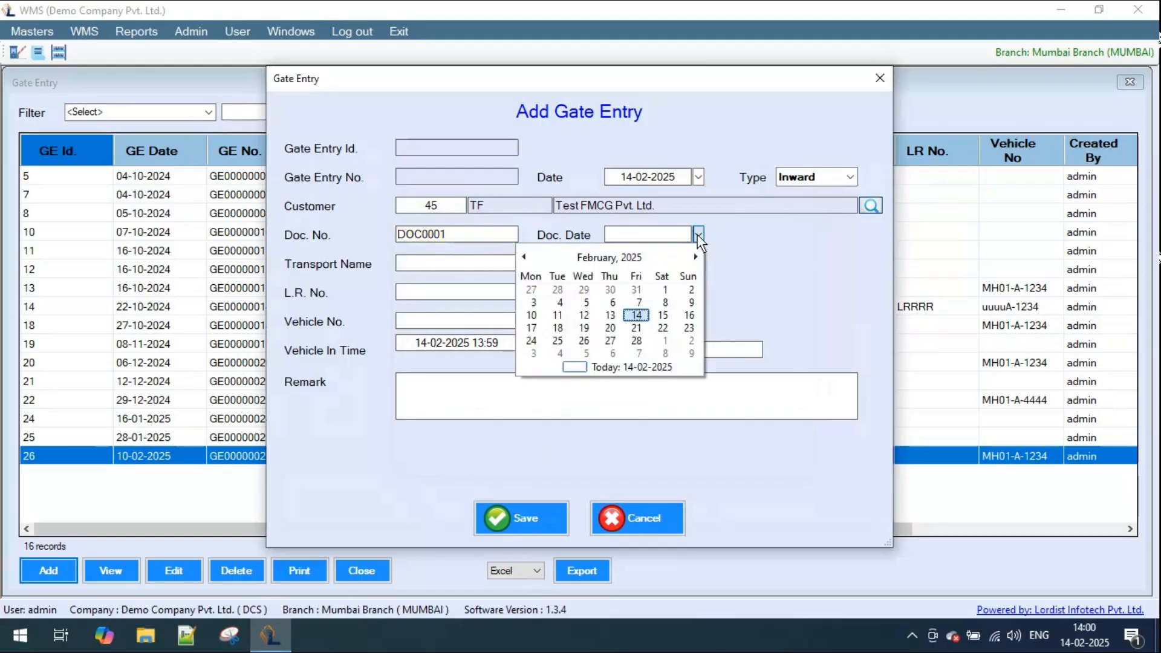
{"action": "left_click", "coordinate": [636, 315]}
{"action": "left_click", "coordinate": [464, 263]}
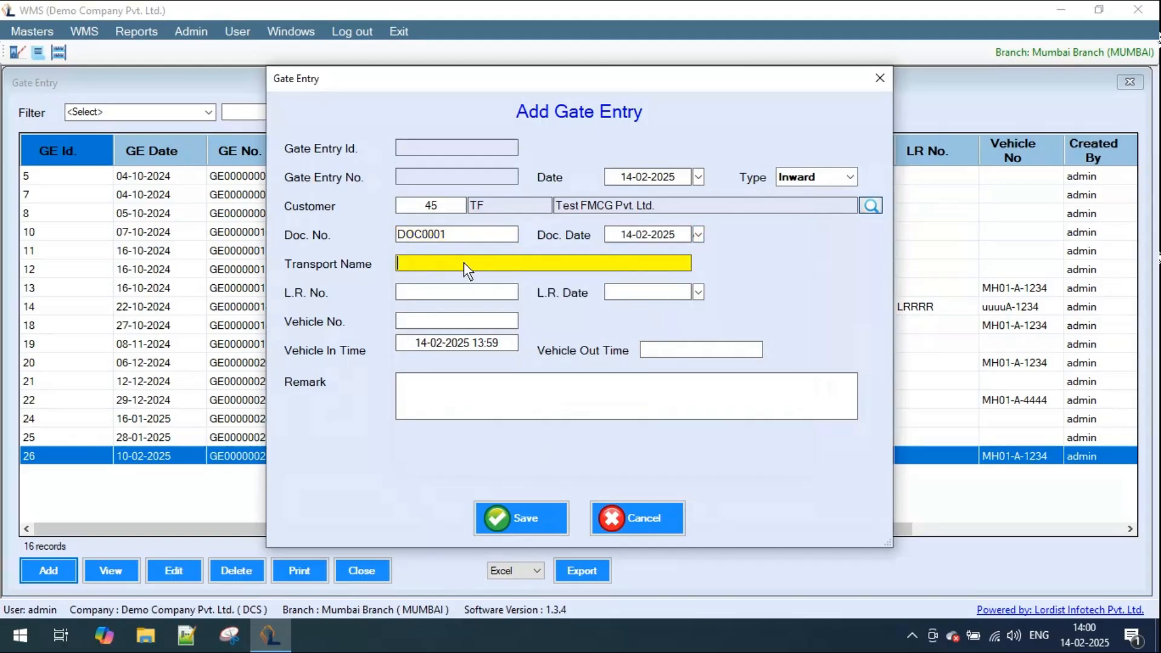
{"action": "type", "text": "ABC Transport"}
- Enter MH01-A-1234 as the vehicle number of the gate entry
{"action": "key", "text": "Tab"}
{"action": "key", "text": "Tab"}
{"action": "key", "text": "Tab"}
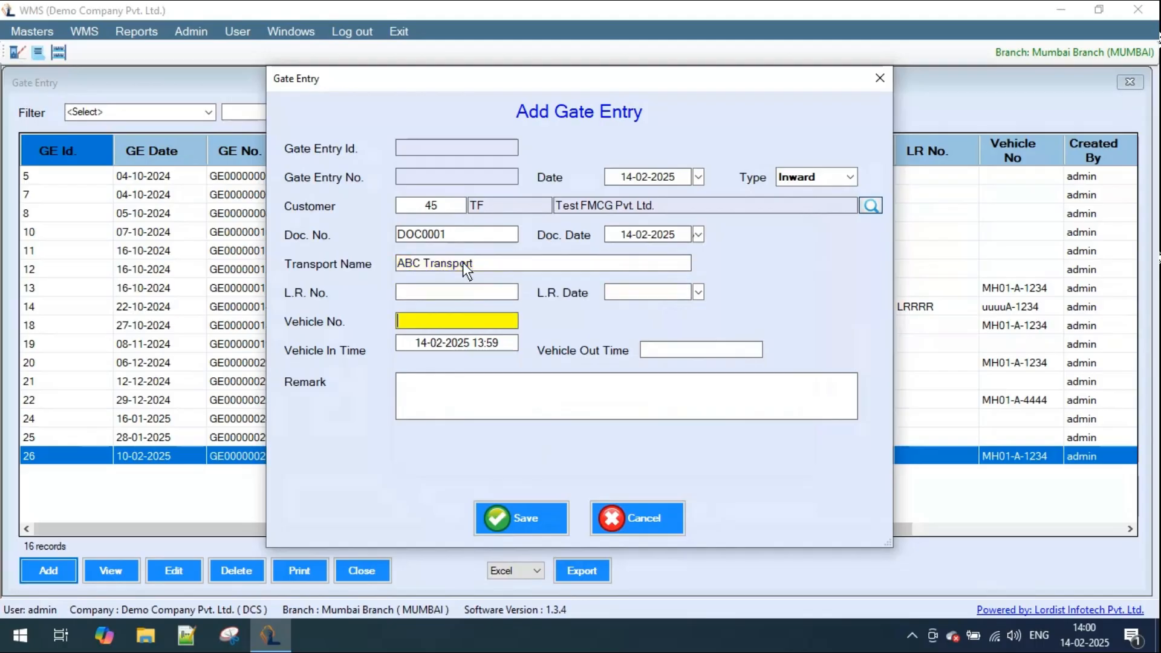
{"action": "type", "text": "MH01-A-1234"}
{"action": "left_click", "coordinate": [504, 347]}
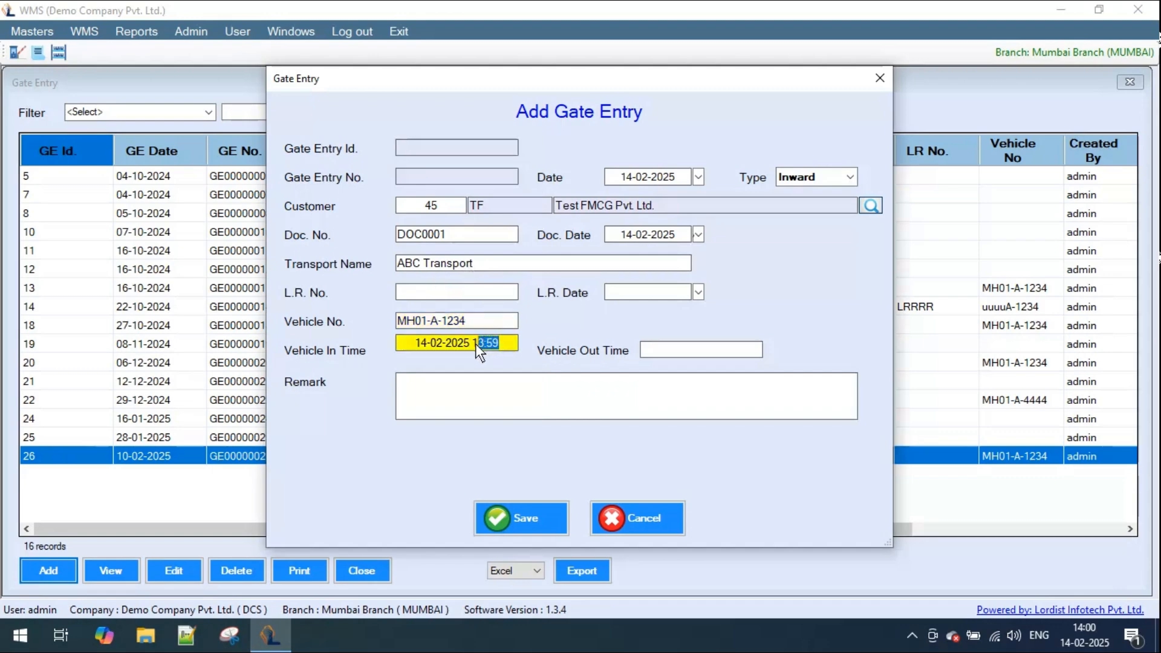
- Add the remark "test remark", save the gate entry and close the Gate Entry list
{"action": "left_click", "coordinate": [585, 388]}
{"action": "type", "text": "test remark"}
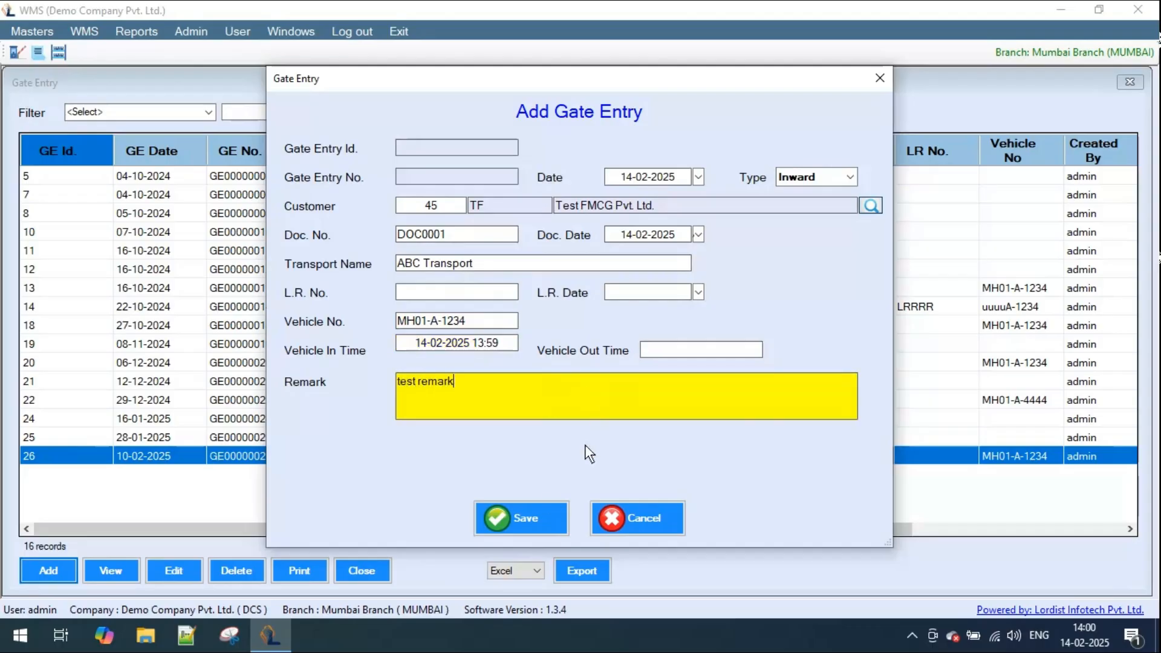
{"action": "left_click", "coordinate": [517, 517]}
{"action": "left_click", "coordinate": [589, 370]}
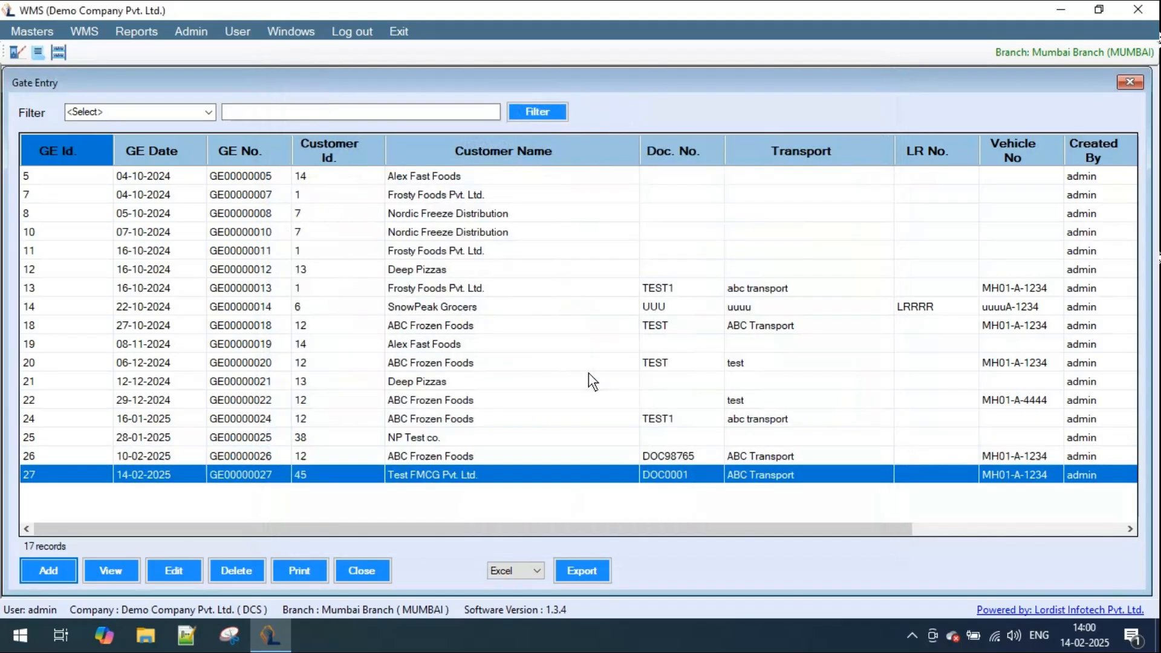
{"action": "left_click", "coordinate": [362, 571]}
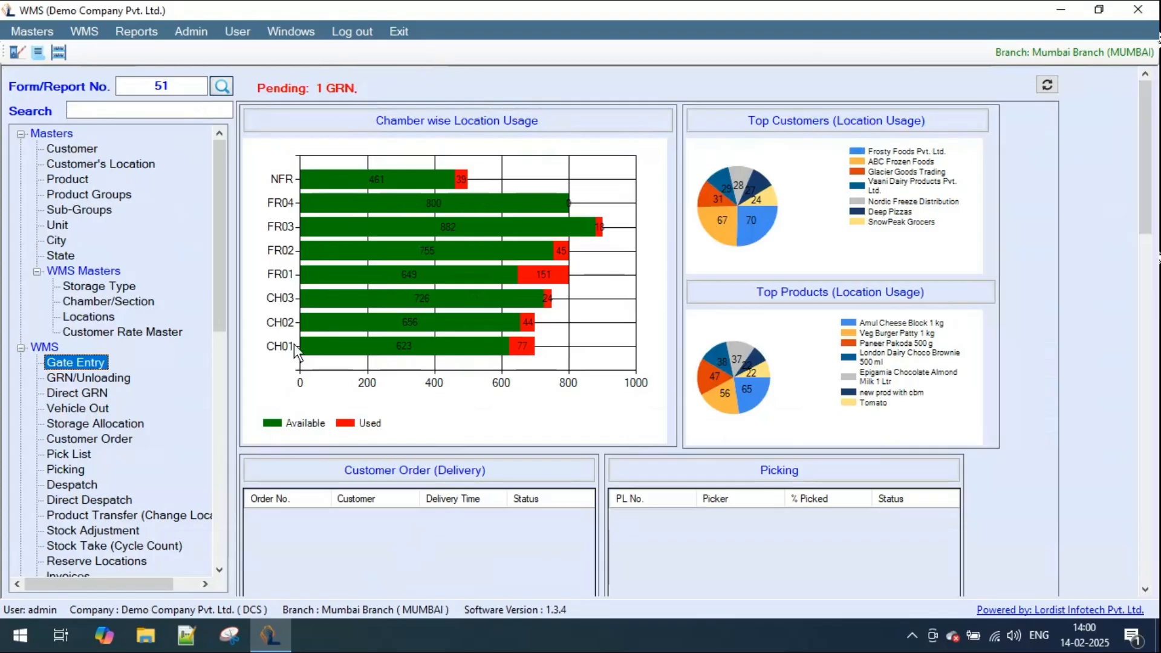
- Start a new GRN based on the 14-02-2025 gate entry of Test FMCG Pvt. Ltd
{"action": "double_click", "coordinate": [77, 378]}
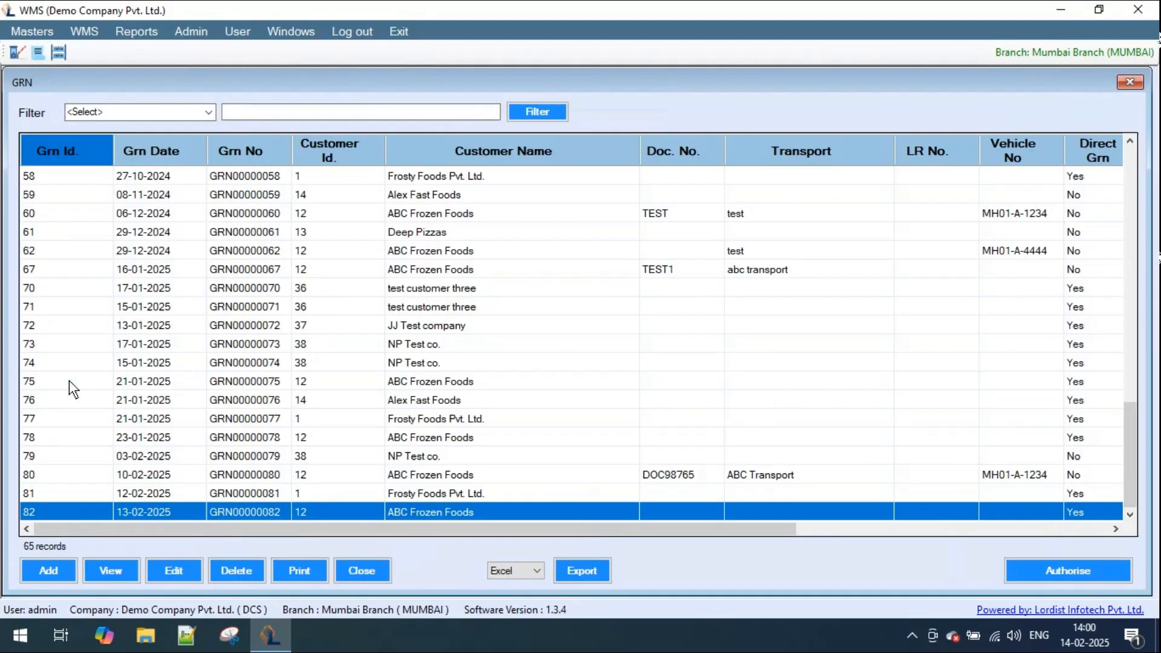
{"action": "left_click", "coordinate": [59, 571]}
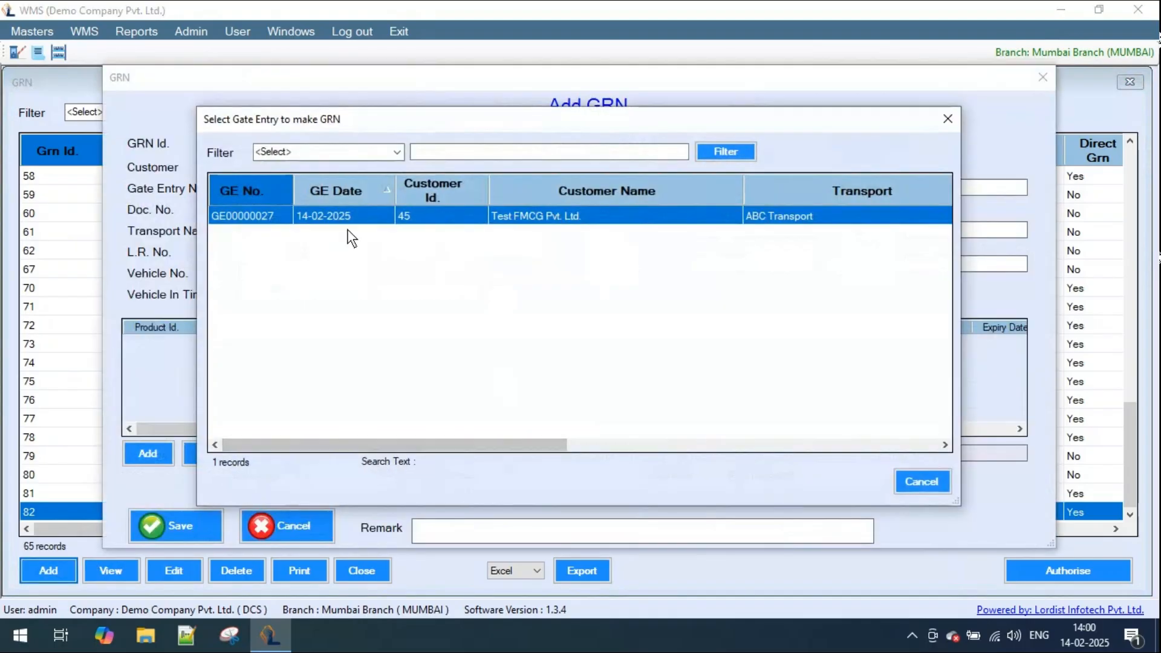
{"action": "double_click", "coordinate": [263, 219]}
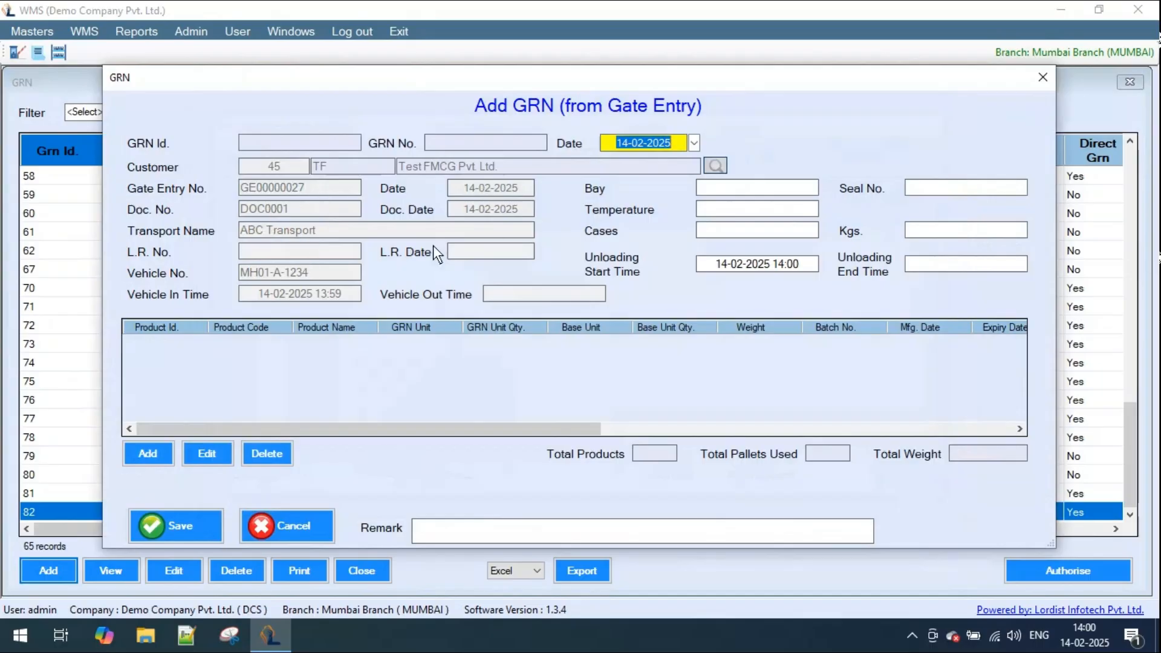
{"action": "left_click", "coordinate": [717, 190]}
{"action": "left_click", "coordinate": [154, 455]}
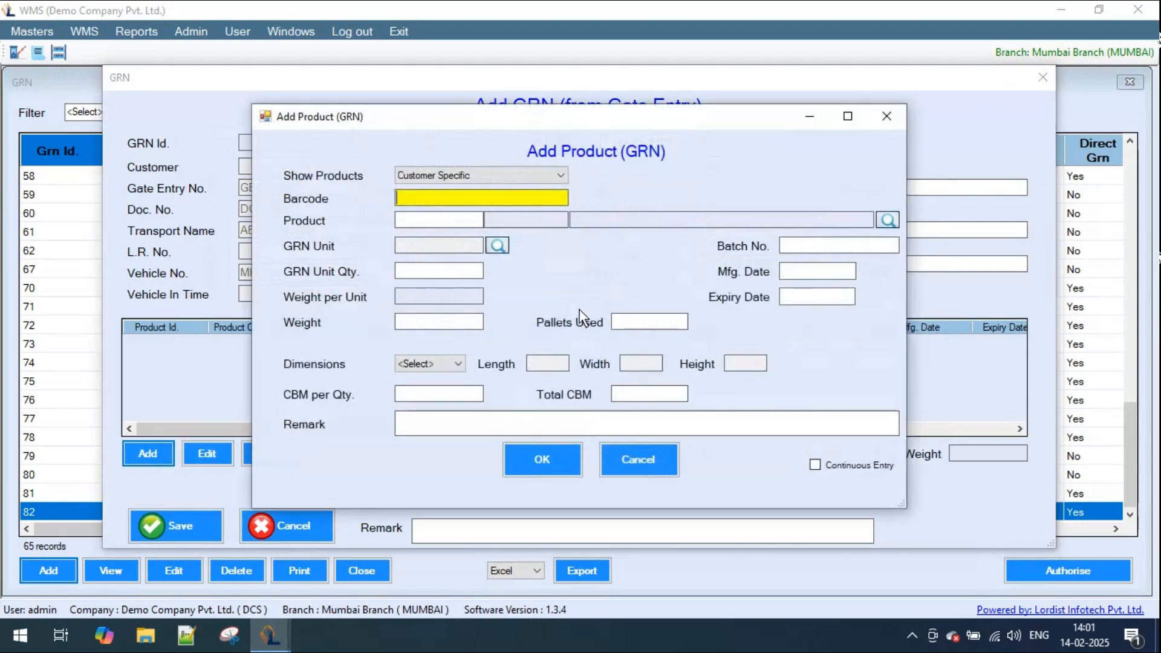
{"action": "type", "text": "123412341234"}
{"action": "key", "text": "Return"}
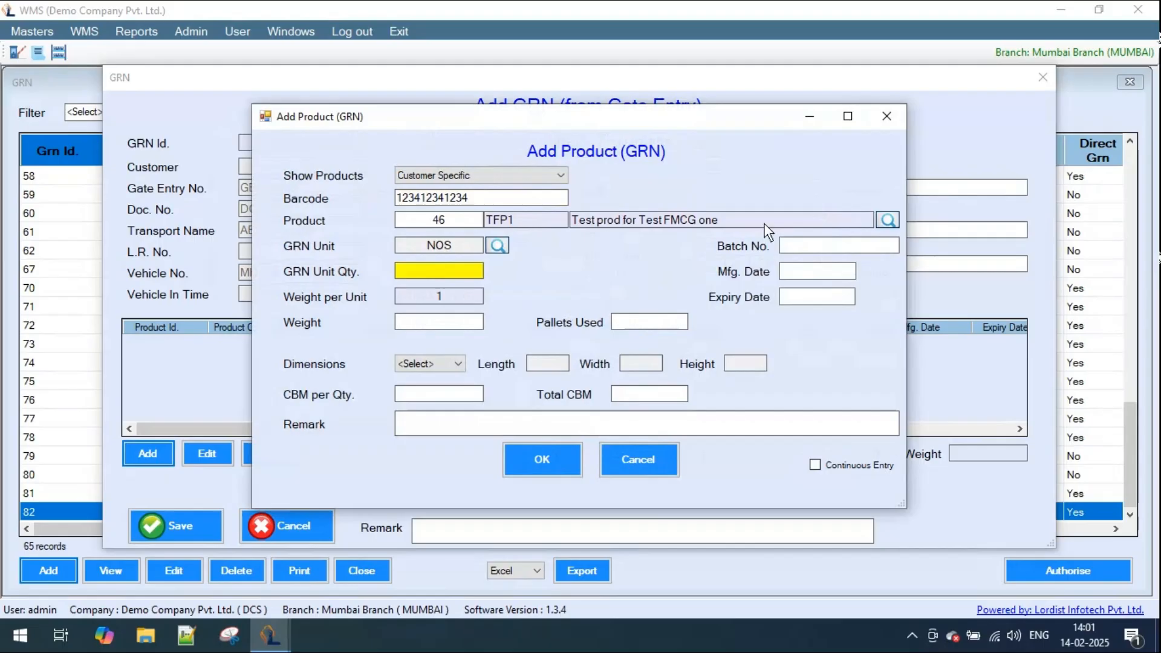
{"action": "left_click", "coordinate": [886, 219]}
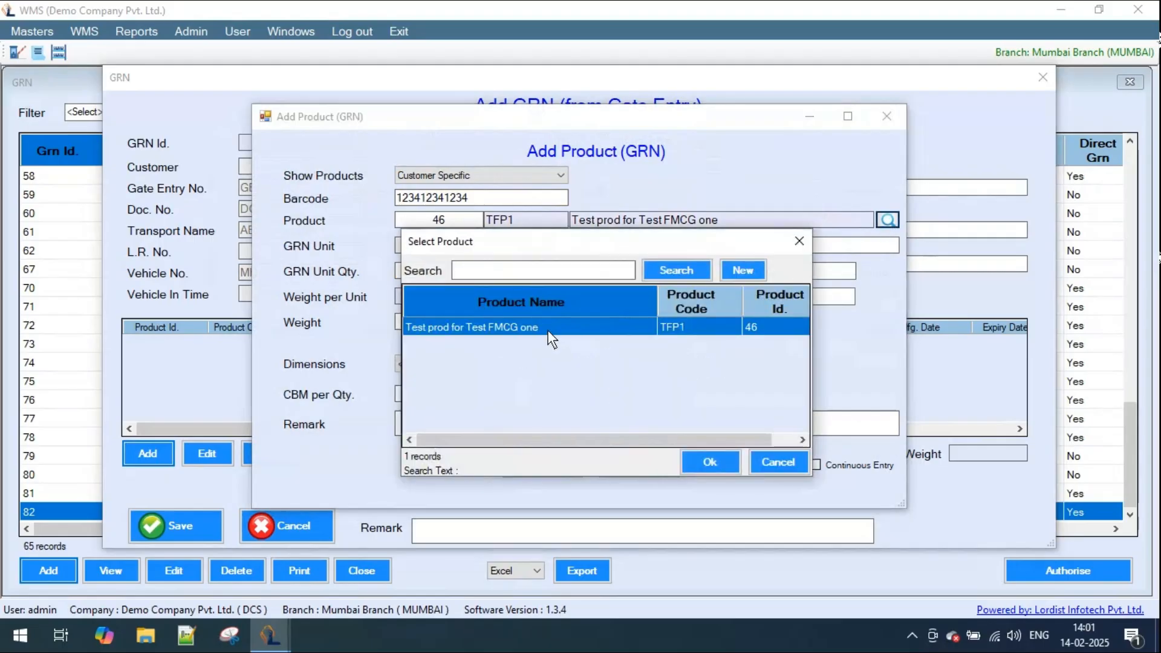
{"action": "double_click", "coordinate": [547, 331]}
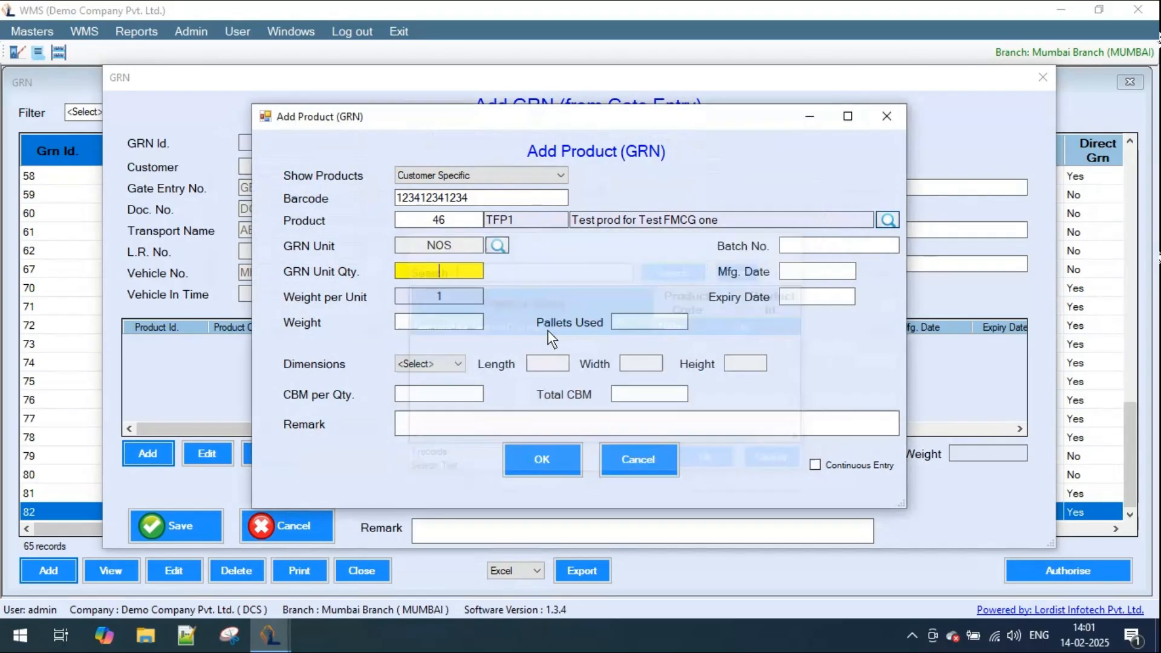
- Look through the products offered under the Generic and All display options without selecting any of them
{"action": "left_click", "coordinate": [561, 175]}
{"action": "left_click", "coordinate": [500, 201]}
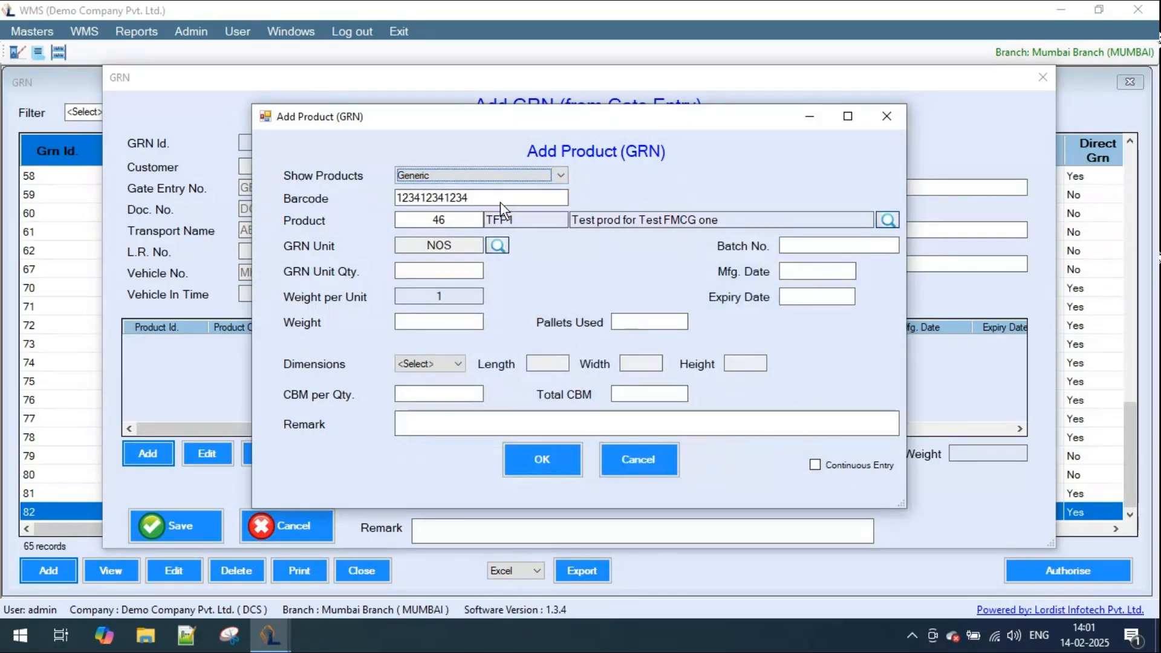
{"action": "left_click", "coordinate": [885, 219]}
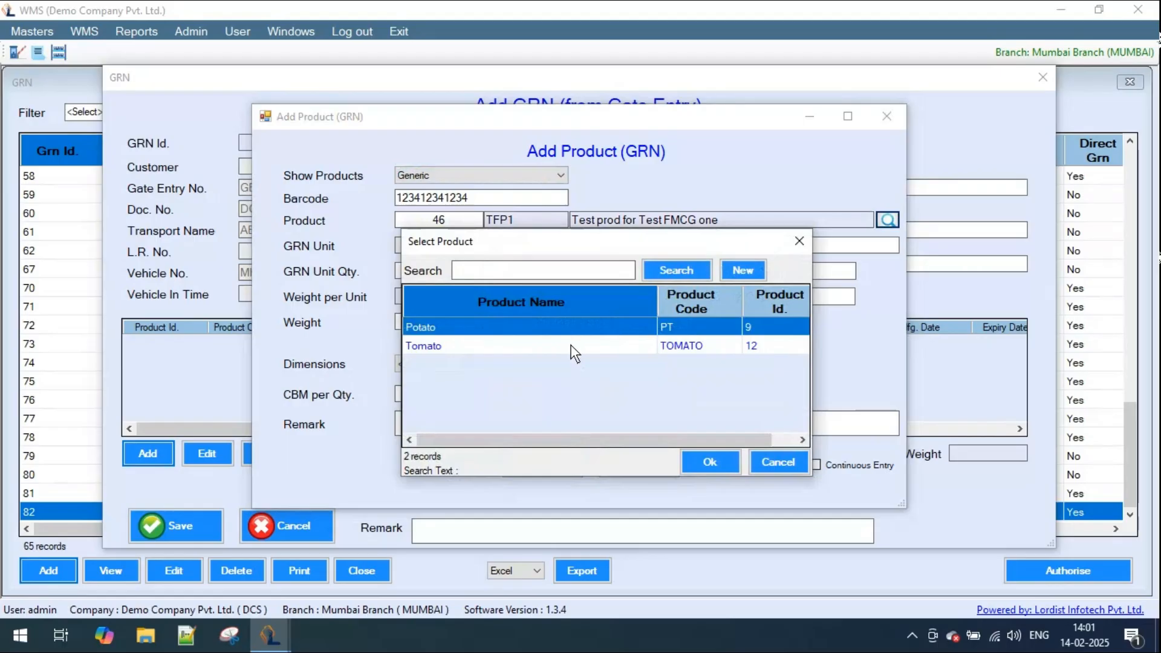
{"action": "left_click", "coordinate": [771, 462]}
{"action": "left_click", "coordinate": [560, 175]}
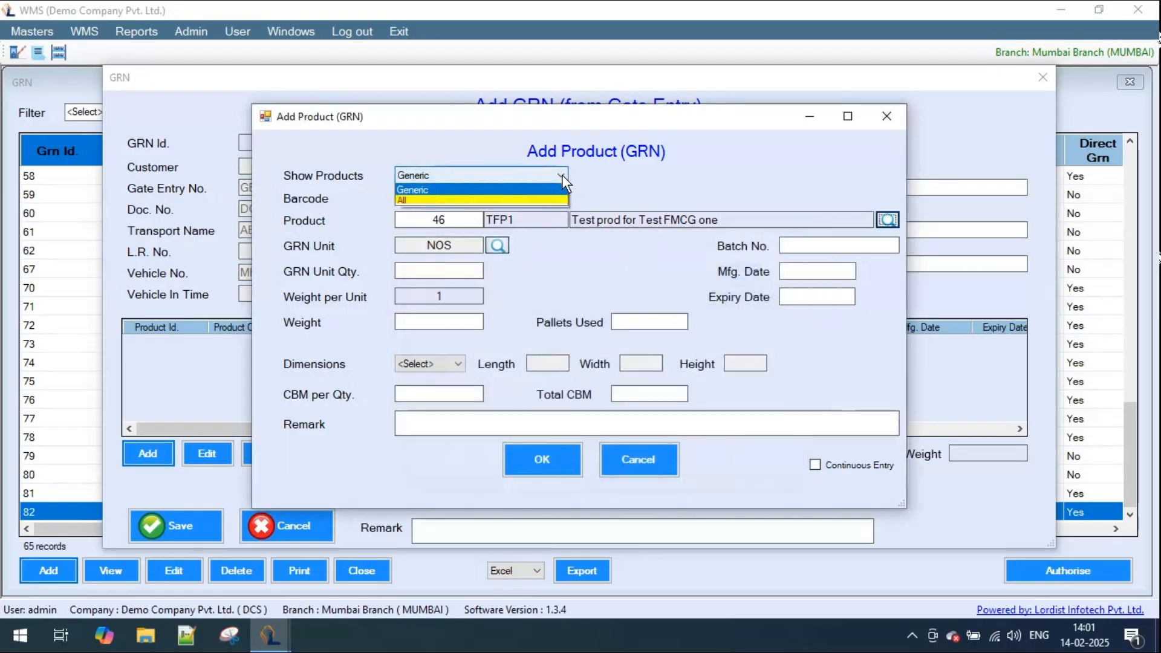
{"action": "left_click", "coordinate": [449, 212]}
{"action": "left_click", "coordinate": [887, 219]}
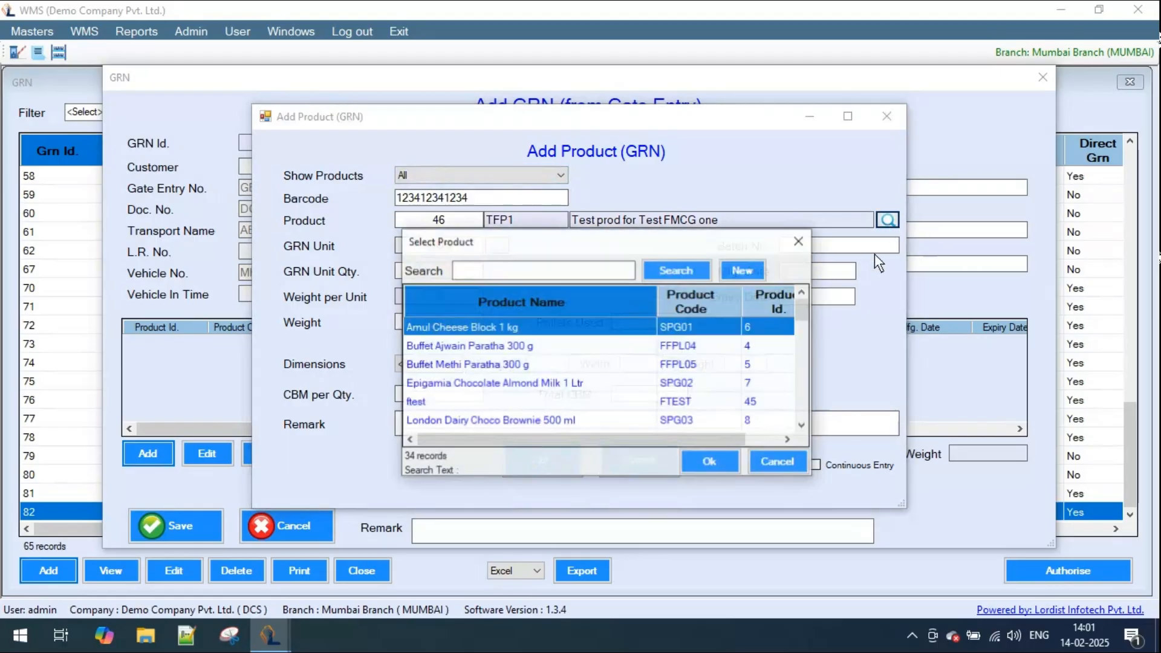
{"action": "scroll", "coordinate": [611, 386], "scroll_direction": "down", "scroll_amount": 6}
{"action": "scroll", "coordinate": [612, 385], "scroll_direction": "down", "scroll_amount": 10}
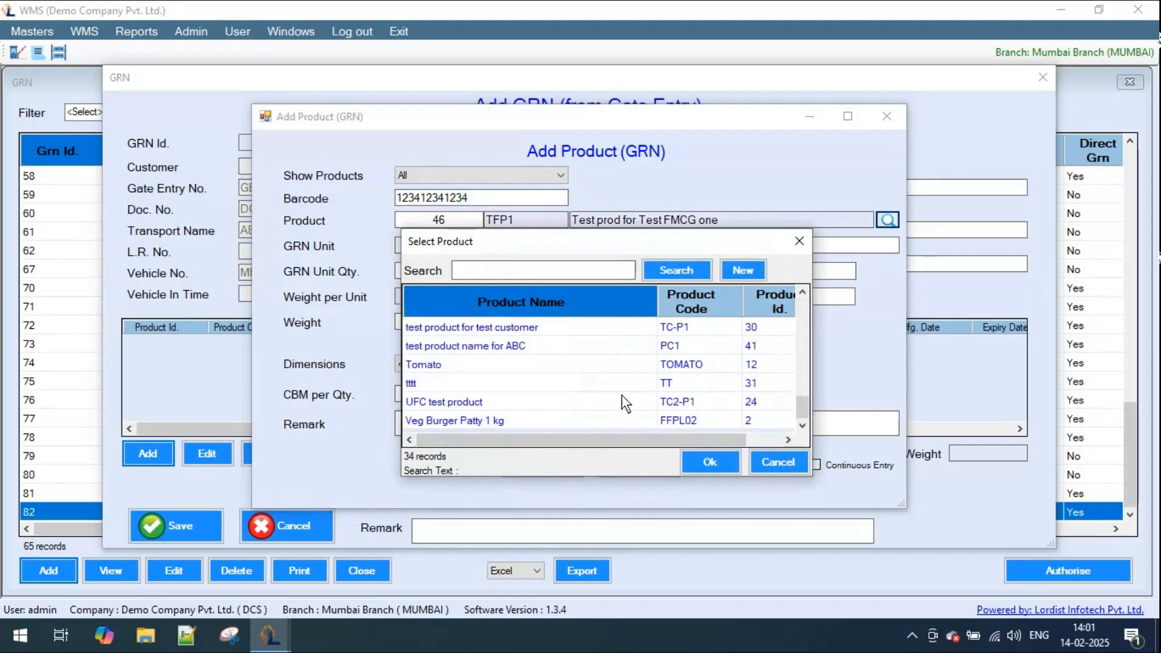
{"action": "left_click", "coordinate": [780, 464]}
- Limit the shown products to Customer Specific again and reselect Test prod for Test FMCG one
{"action": "left_click", "coordinate": [559, 175]}
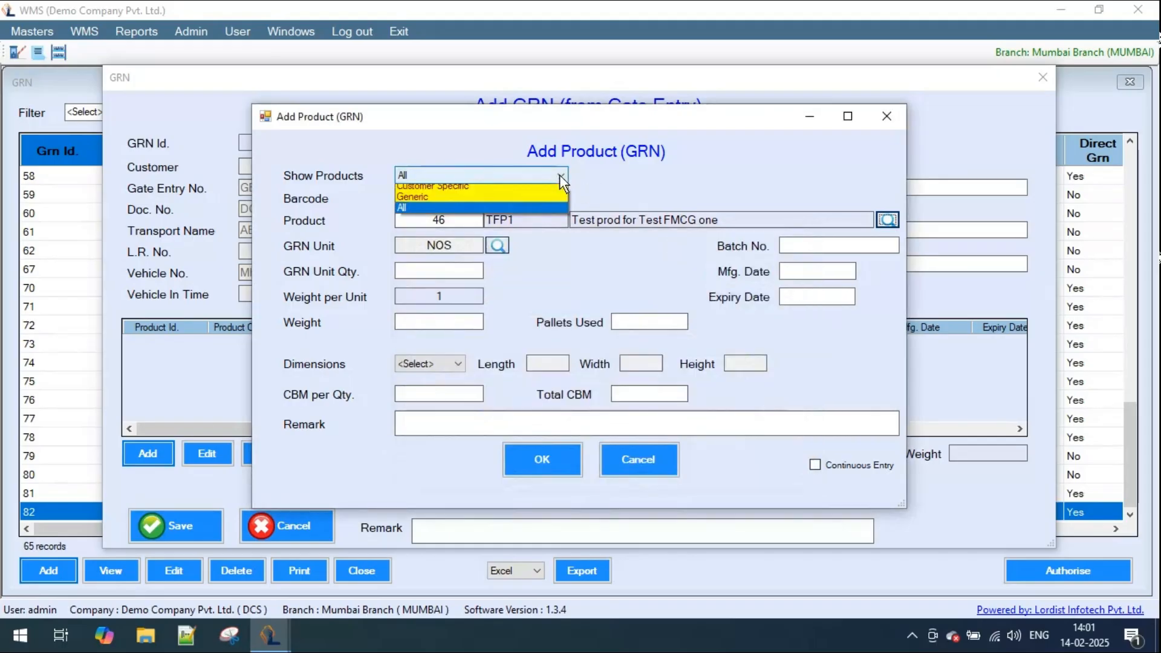
{"action": "left_click", "coordinate": [510, 192]}
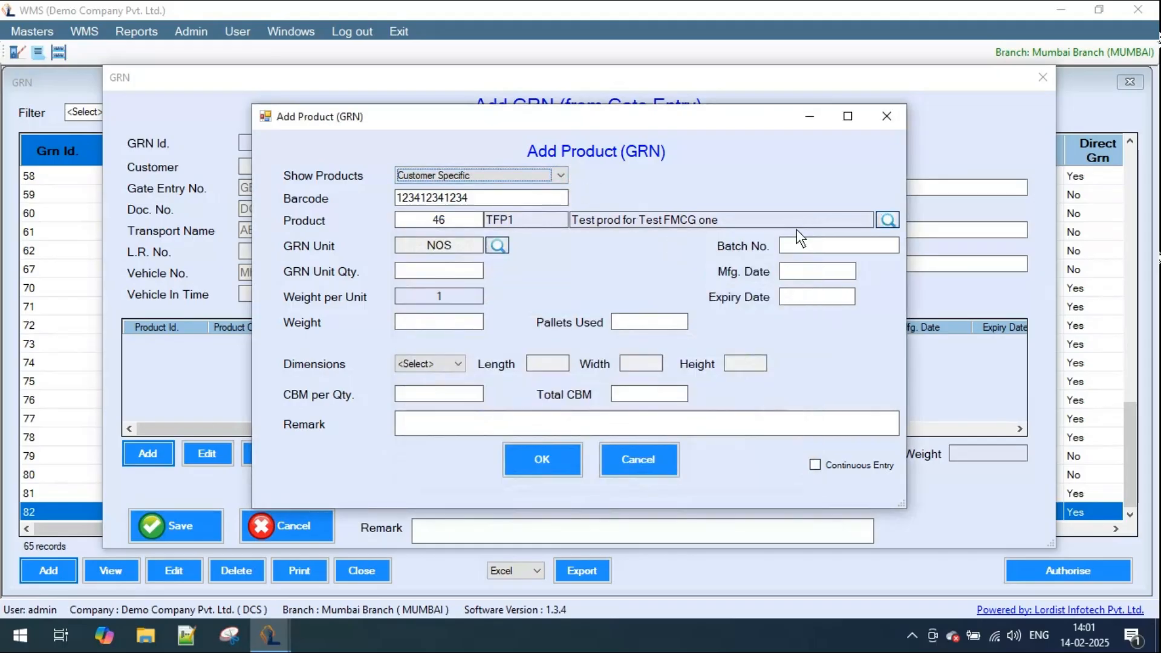
{"action": "left_click", "coordinate": [886, 219]}
{"action": "double_click", "coordinate": [578, 322]}
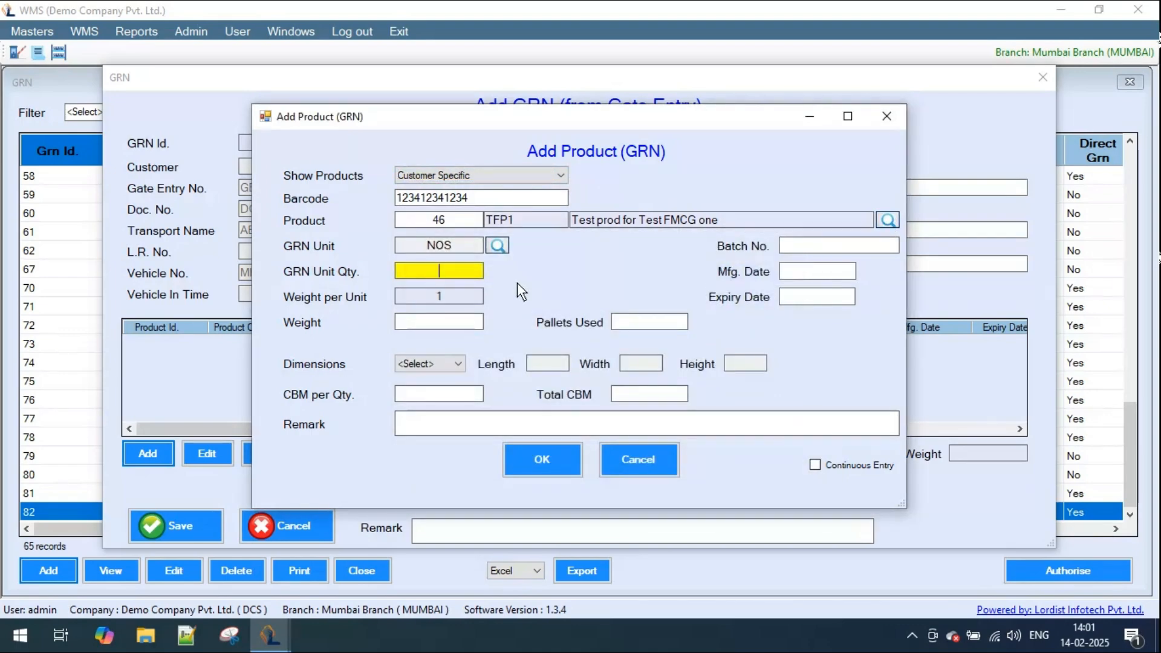
- Set the product's GRN unit quantity to 8000 and its batch number to TFB007654
{"action": "type", "text": "8000"}
{"action": "left_click", "coordinate": [848, 250]}
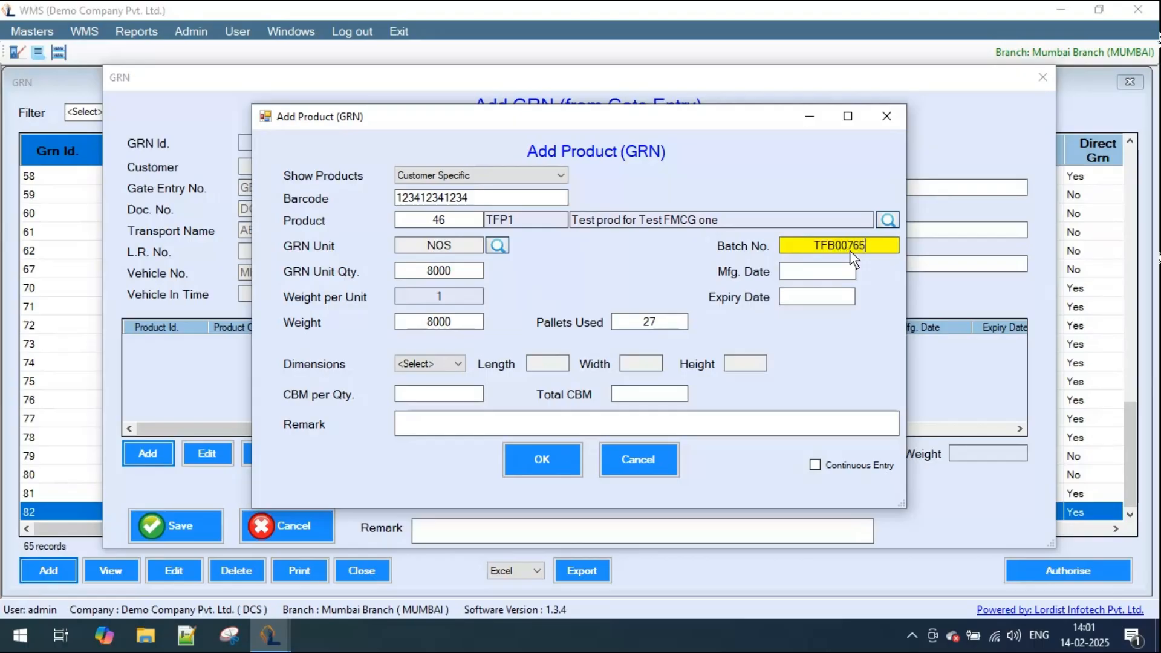
- Enter manufacturing date 14-02-2025 and expiry date 31-12-2025, and add the product line to the GRN
{"action": "left_click", "coordinate": [789, 275]}
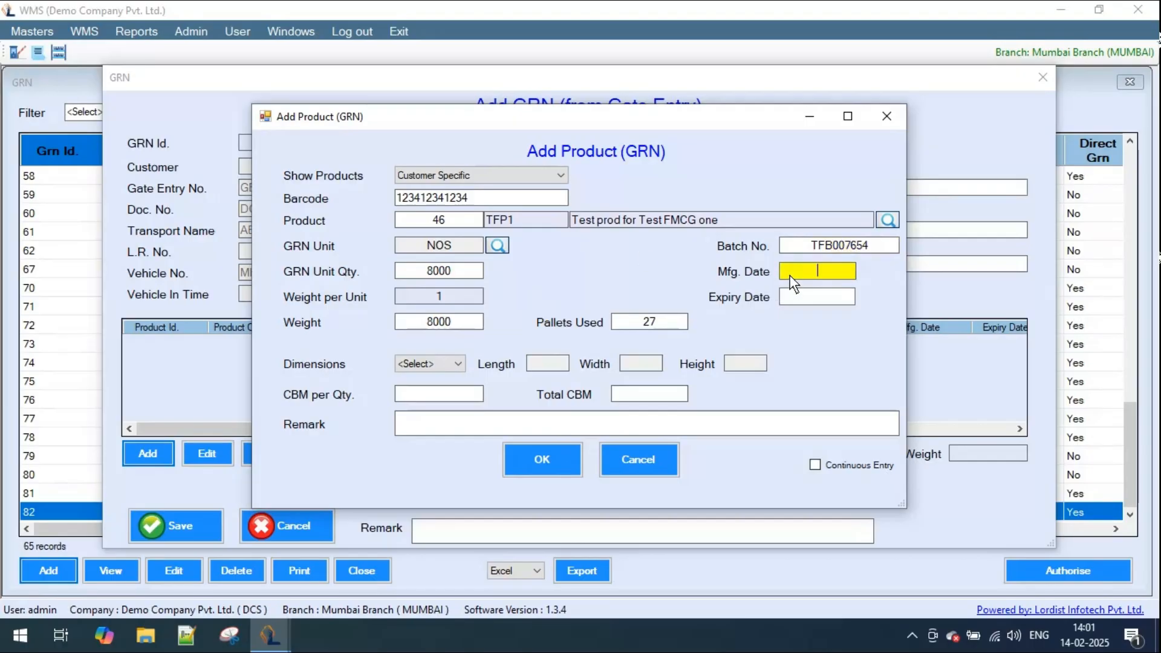
{"action": "type", "text": "14-02-2025"}
{"action": "key", "text": "Tab"}
{"action": "type", "text": "31-12-2025"}
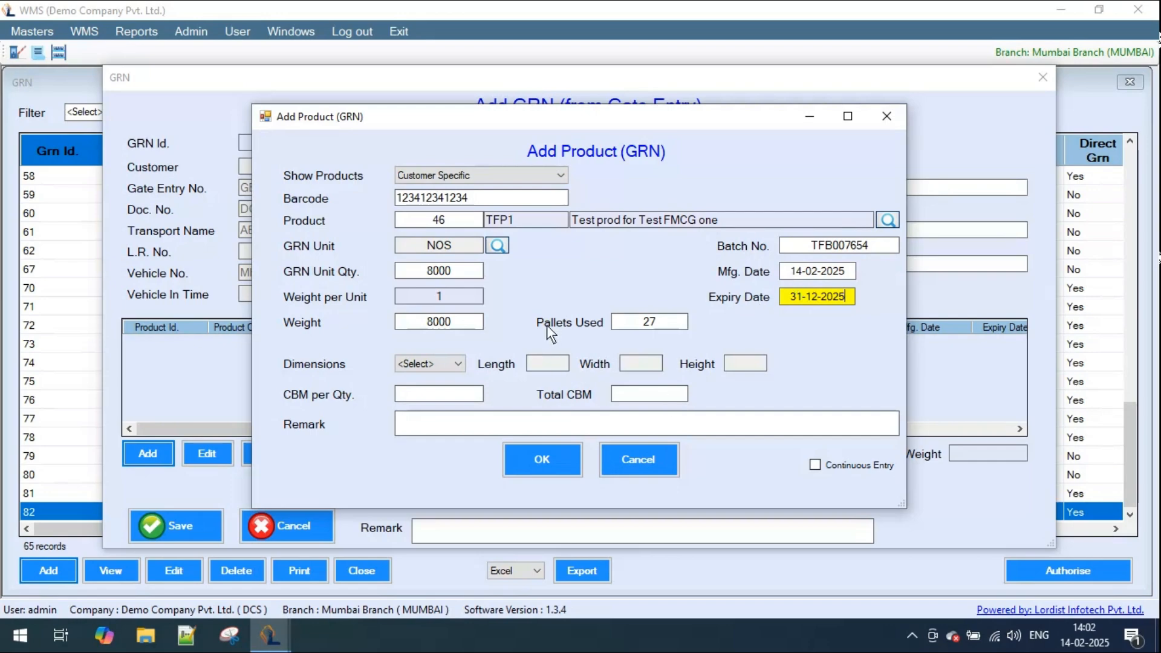
{"action": "key", "text": "Tab"}
{"action": "key", "text": "Tab"}
{"action": "key", "text": "Tab"}
{"action": "key", "text": "Tab"}
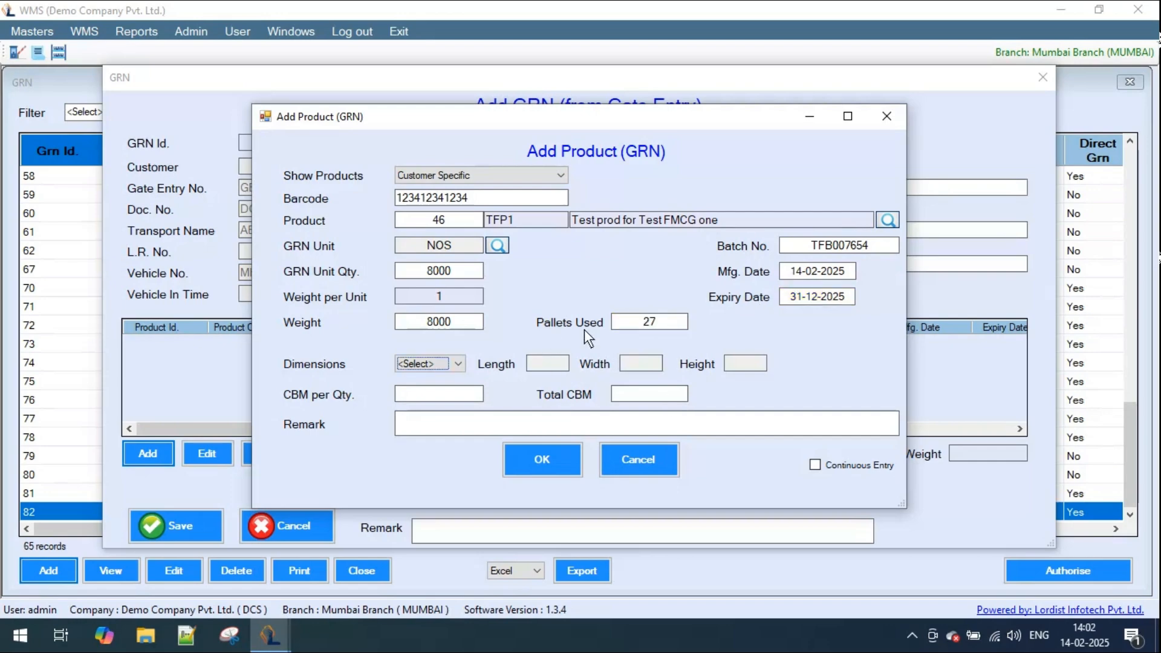
{"action": "key", "text": "Tab"}
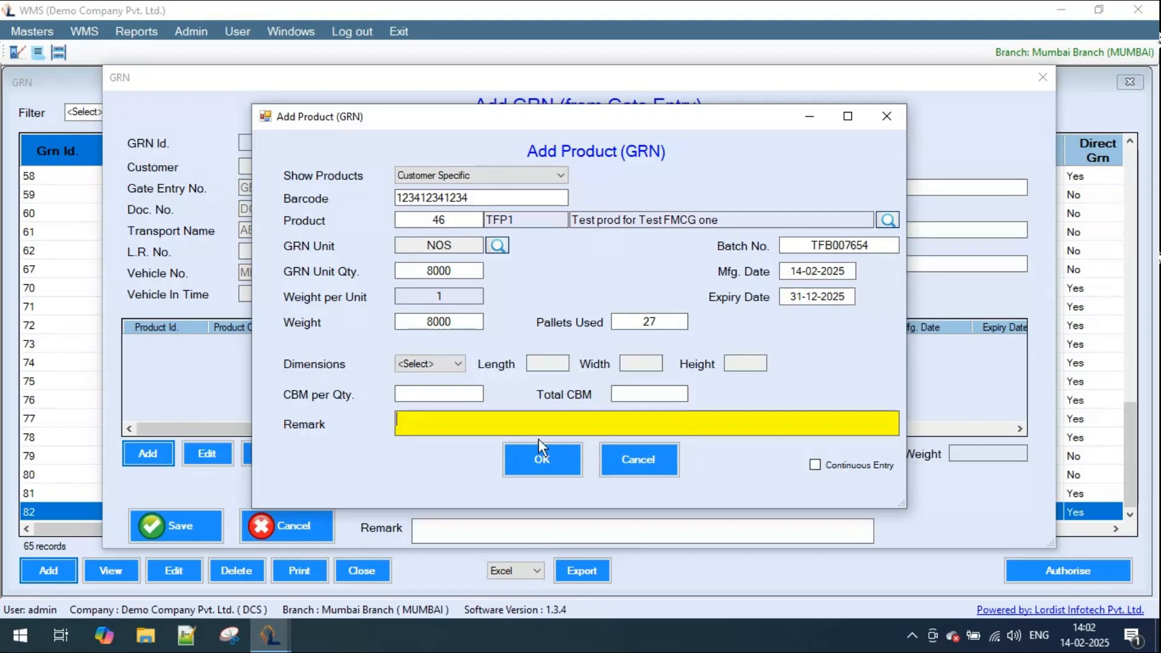
{"action": "left_click", "coordinate": [542, 461]}
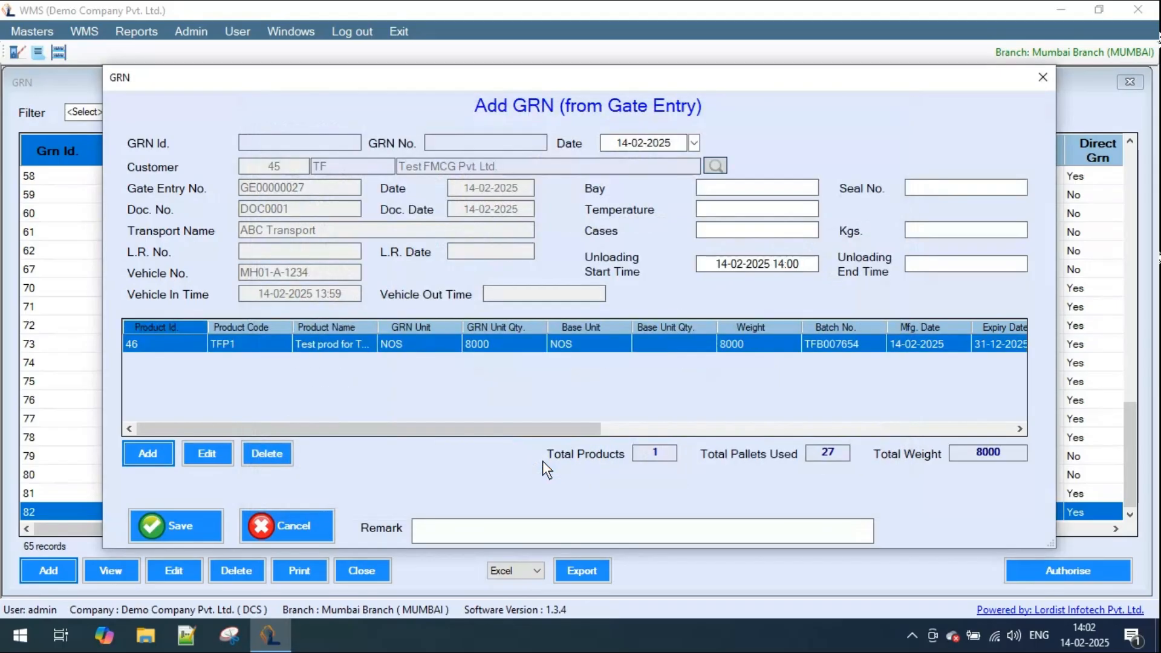
- Save the new GRN of Test FMCG Pvt. Ltd
{"action": "left_click", "coordinate": [189, 521]}
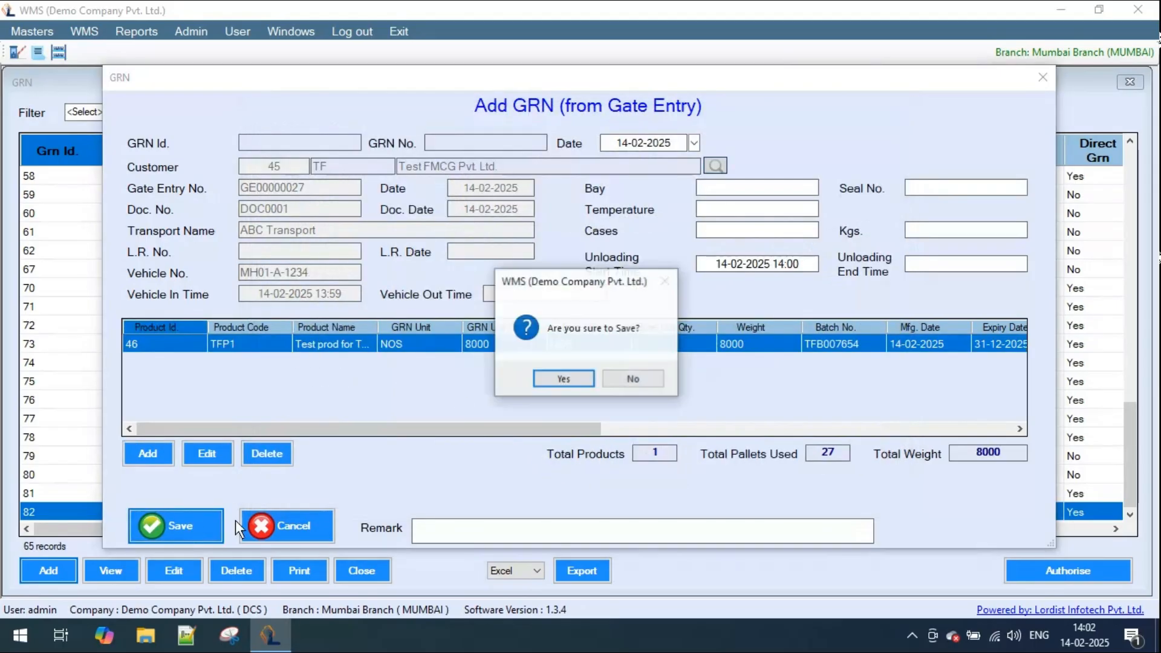
{"action": "left_click", "coordinate": [555, 382]}
{"action": "left_click", "coordinate": [590, 374]}
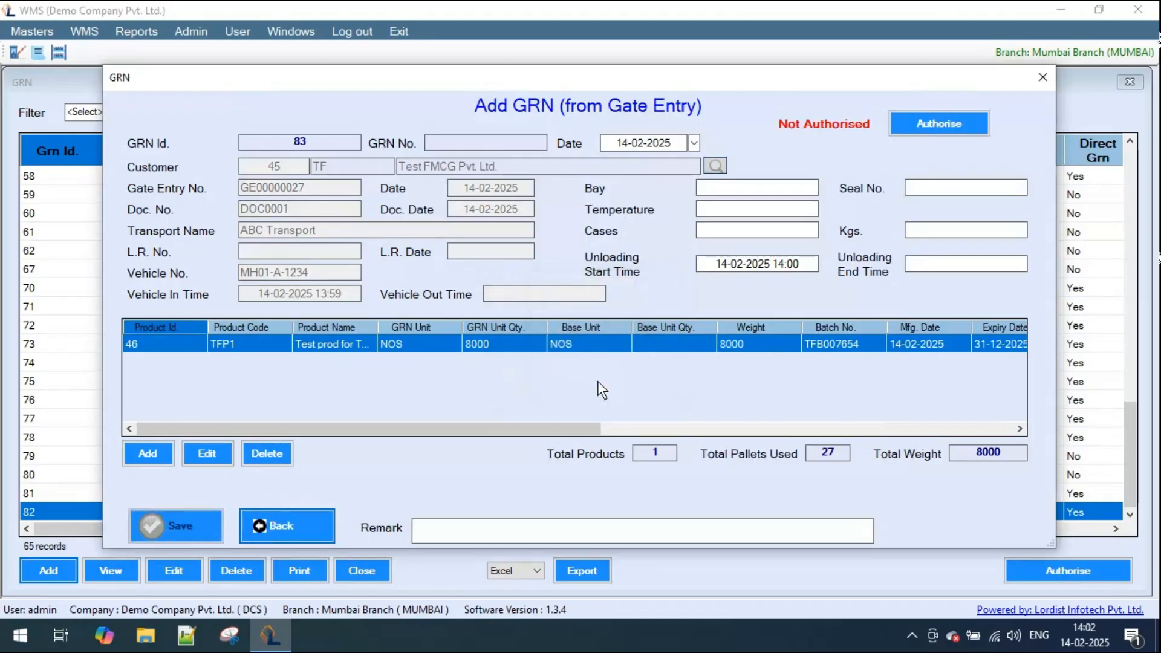
- Authorise the saved GRN and close the GRN list
{"action": "left_click", "coordinate": [929, 124]}
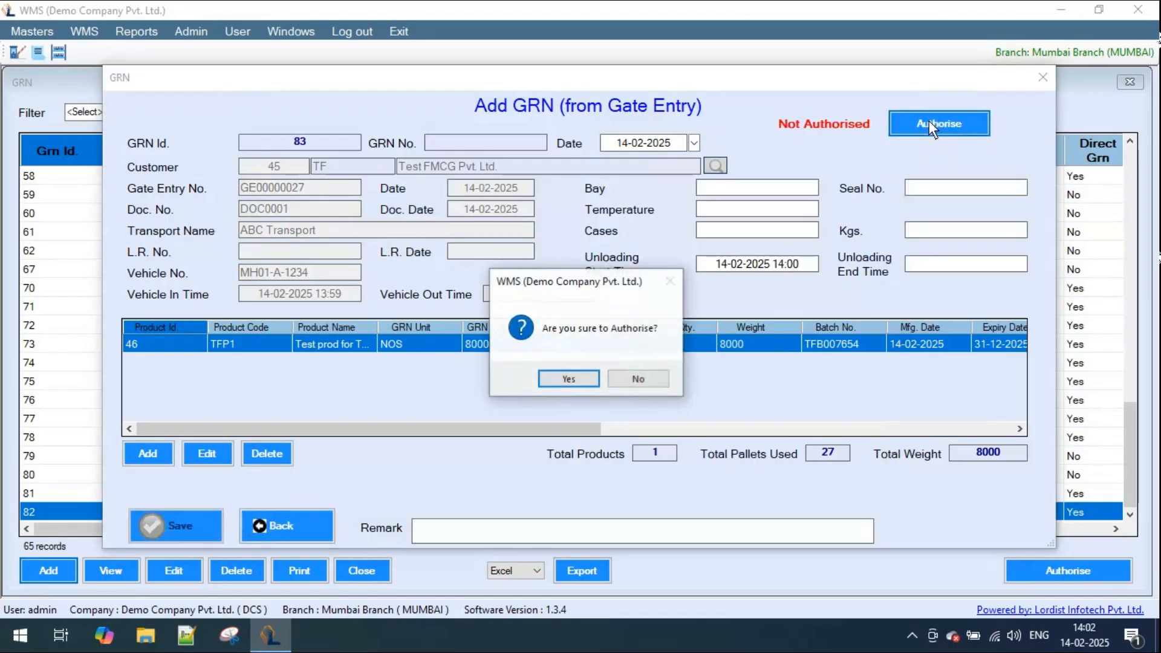
{"action": "left_click", "coordinate": [568, 379]}
{"action": "left_click", "coordinate": [320, 519]}
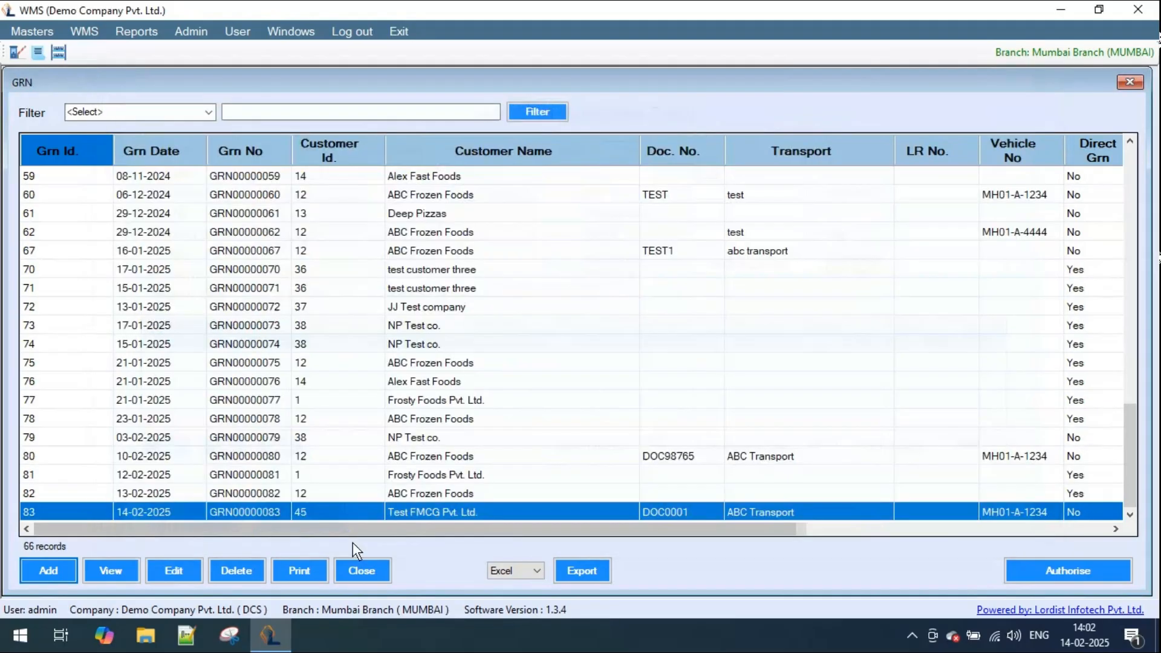
{"action": "left_click", "coordinate": [366, 570]}
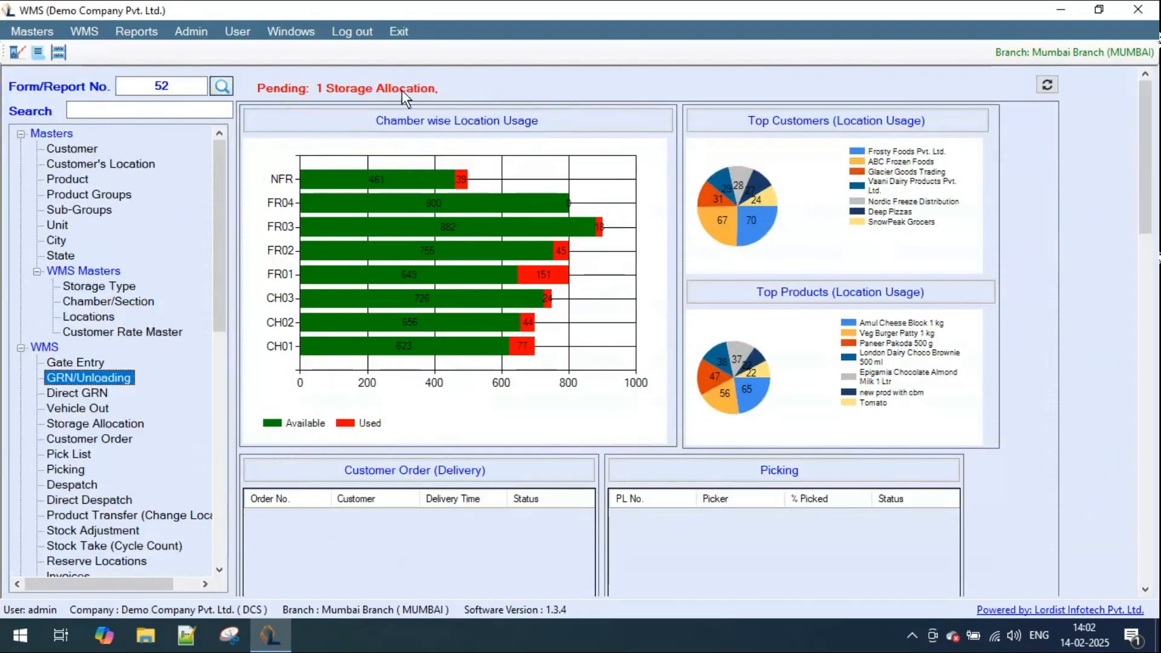
{"action": "left_click", "coordinate": [75, 409]}
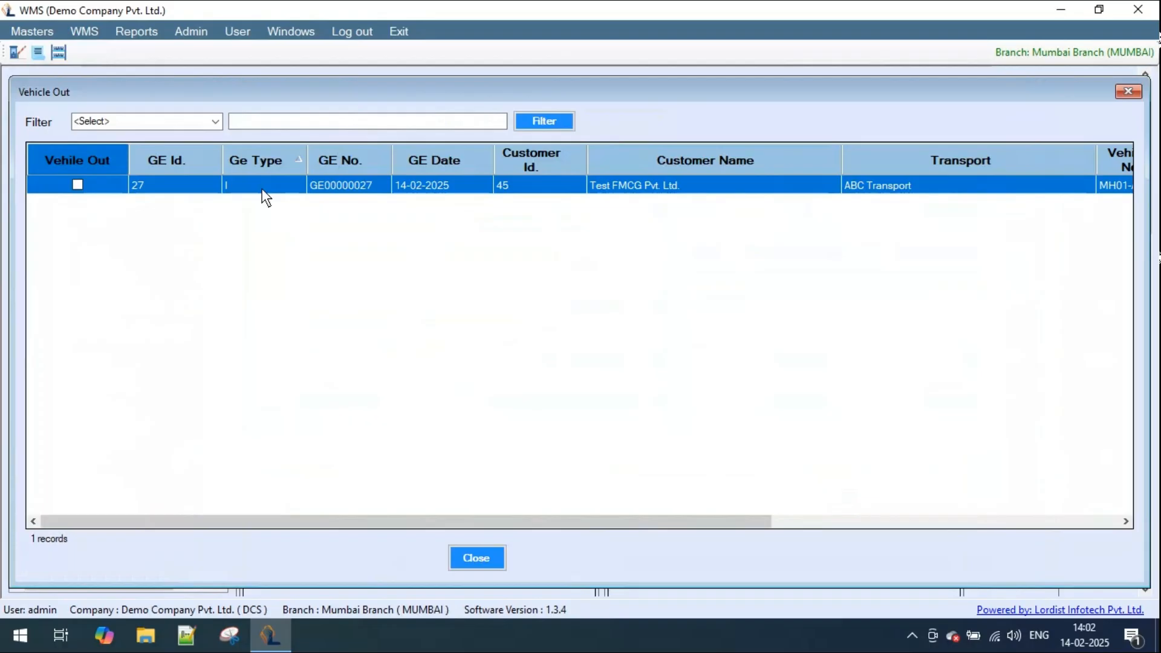
{"action": "left_click_drag", "start_coordinate": [310, 517], "coordinate": [254, 530]}
{"action": "left_click", "coordinate": [78, 184]}
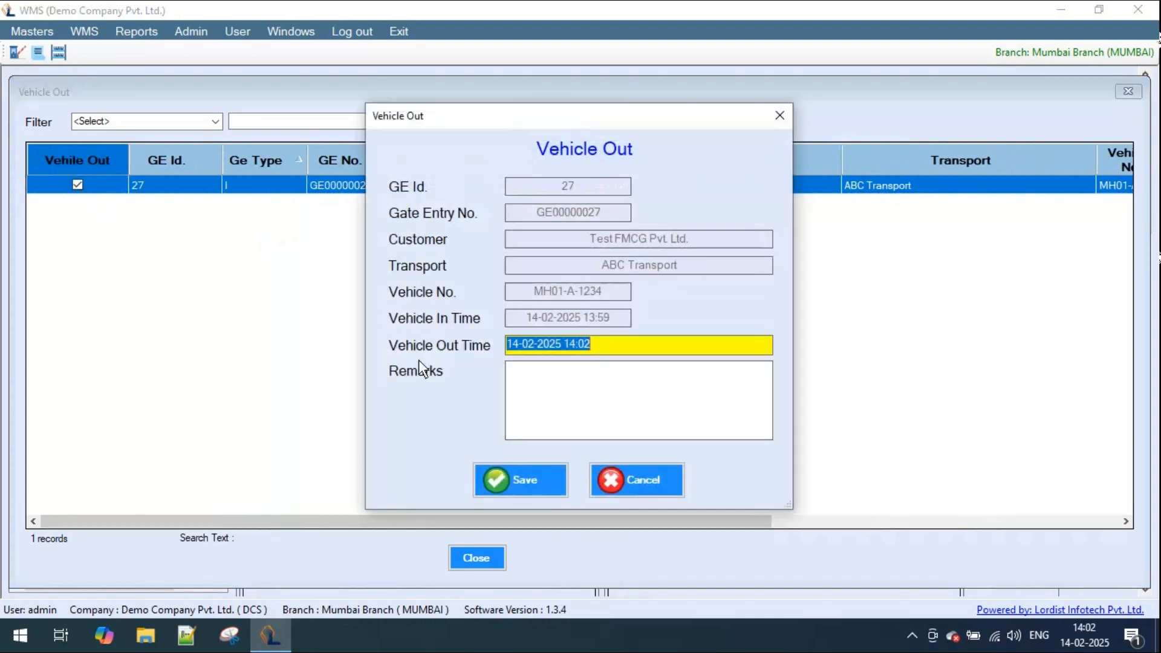
{"action": "left_click", "coordinate": [615, 346]}
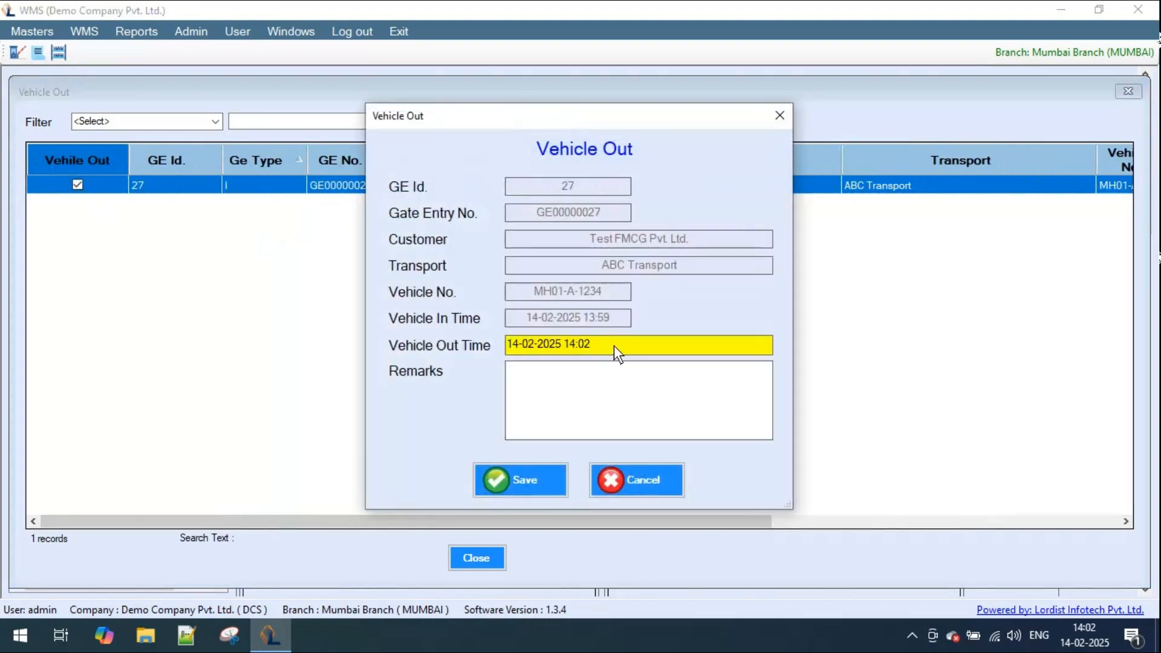
{"action": "left_click", "coordinate": [586, 393]}
{"action": "left_click", "coordinate": [513, 488]}
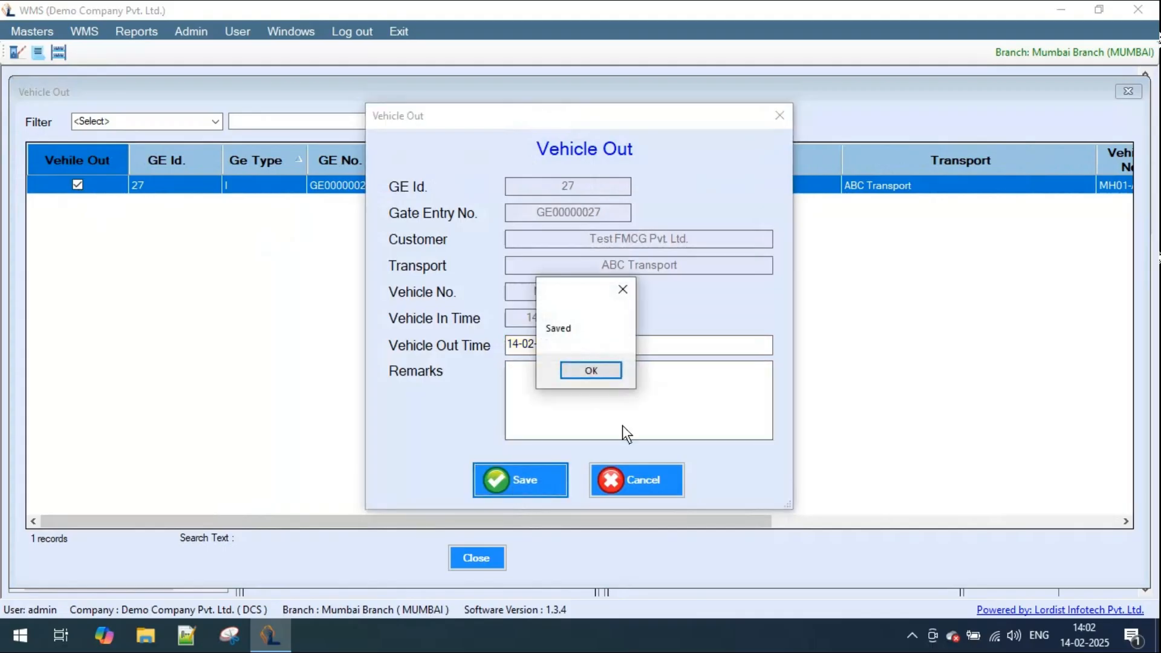
{"action": "left_click", "coordinate": [588, 370]}
{"action": "left_click", "coordinate": [481, 557]}
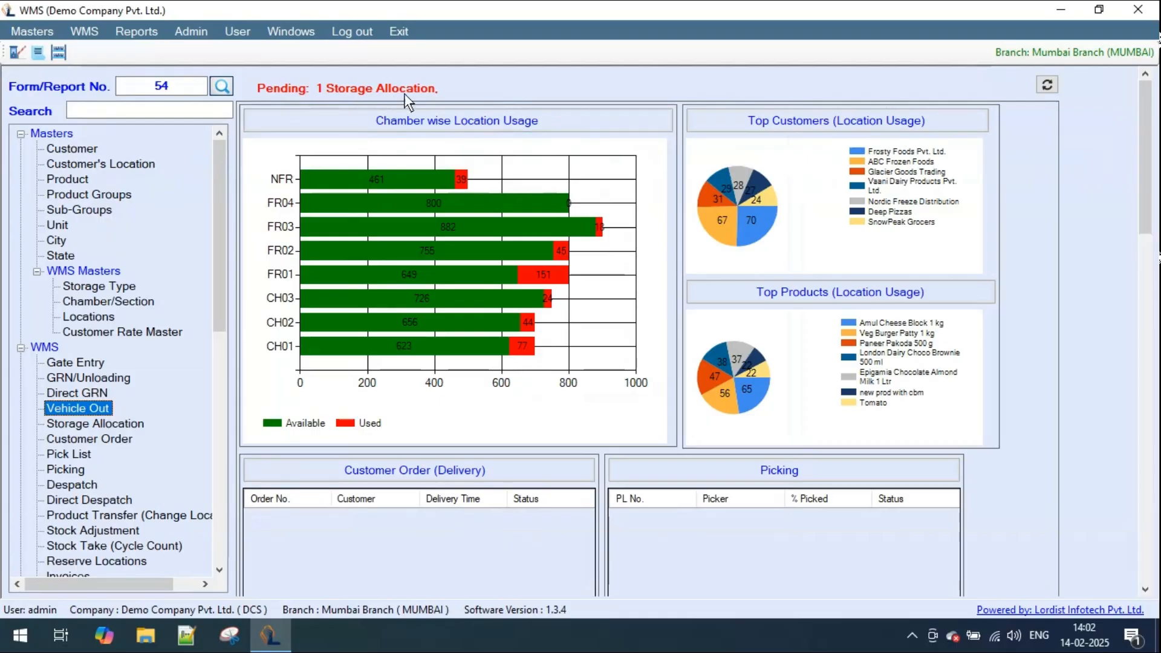
- Start a new storage allocation for the 14-02-2025 GRN of Test FMCG Pvt. Ltd
{"action": "double_click", "coordinate": [123, 424]}
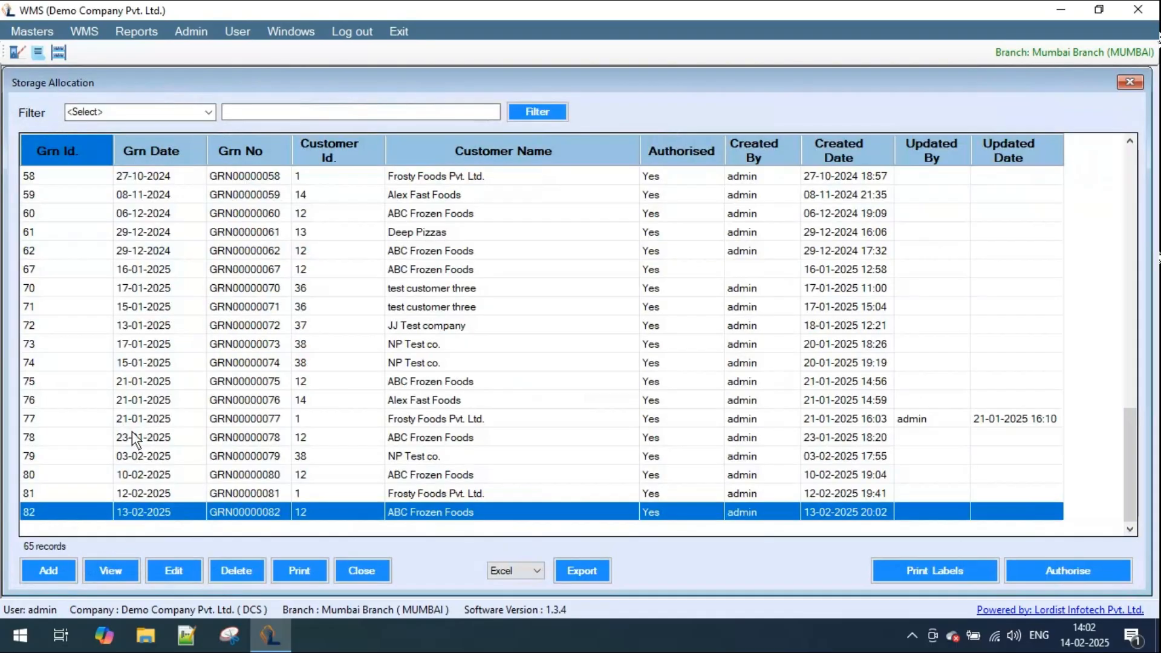
{"action": "left_click", "coordinate": [71, 570]}
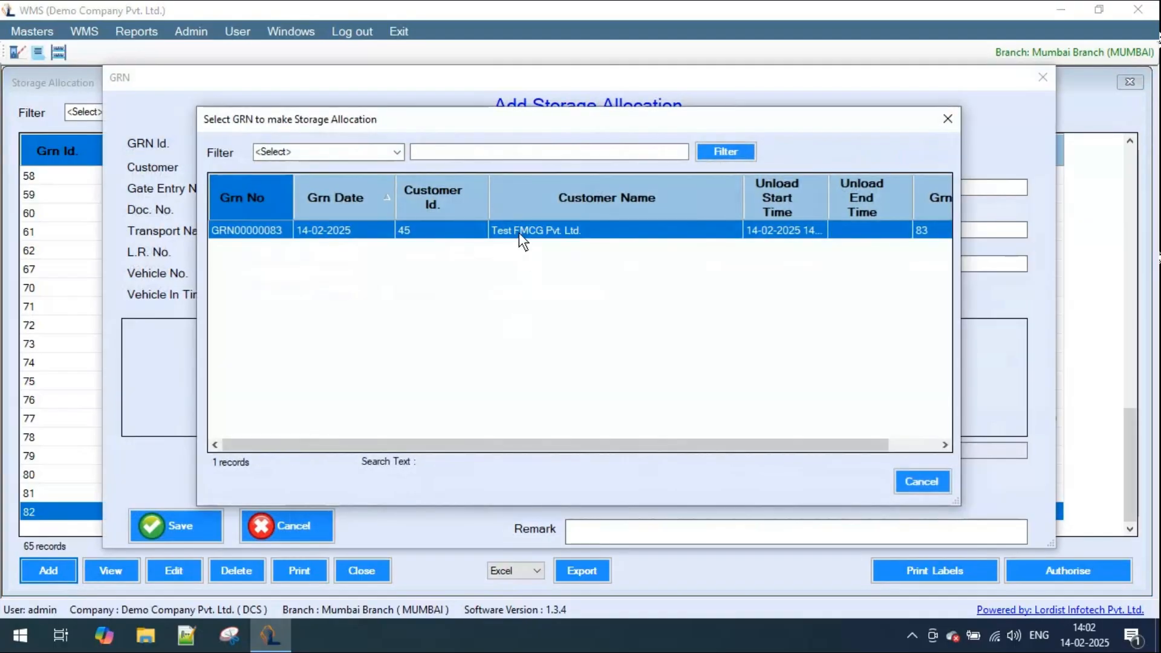
{"action": "double_click", "coordinate": [518, 232]}
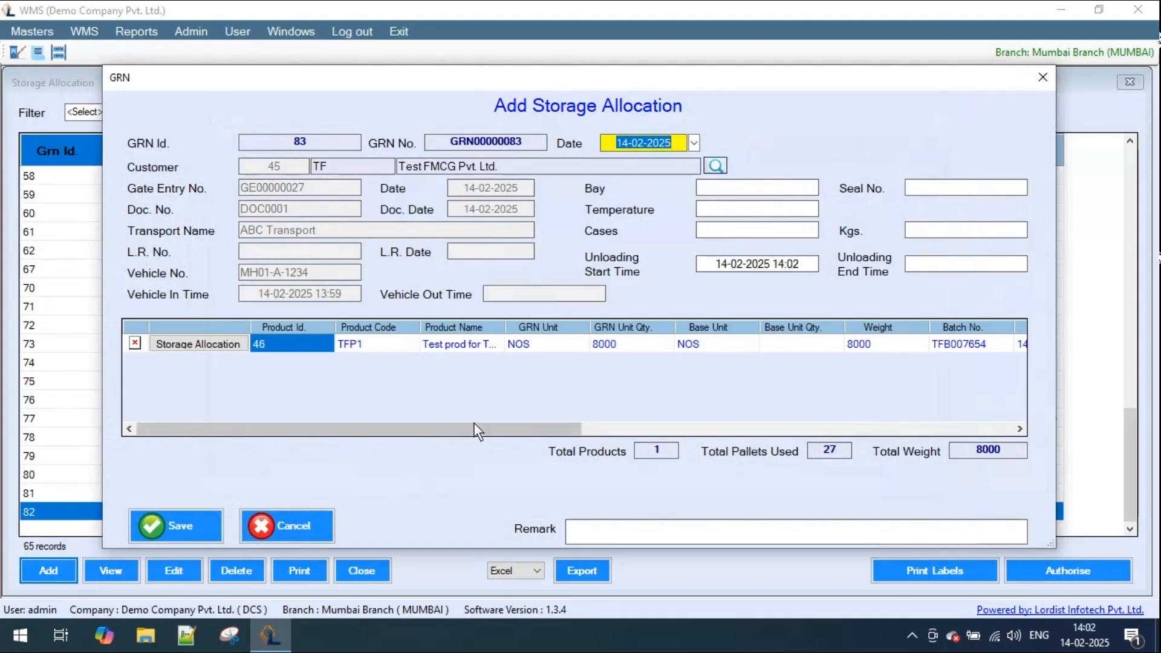
- Open the storage allocation of Test prod for Test FMCG one and examine its pallet settings and suggested locations
{"action": "left_click", "coordinate": [205, 346]}
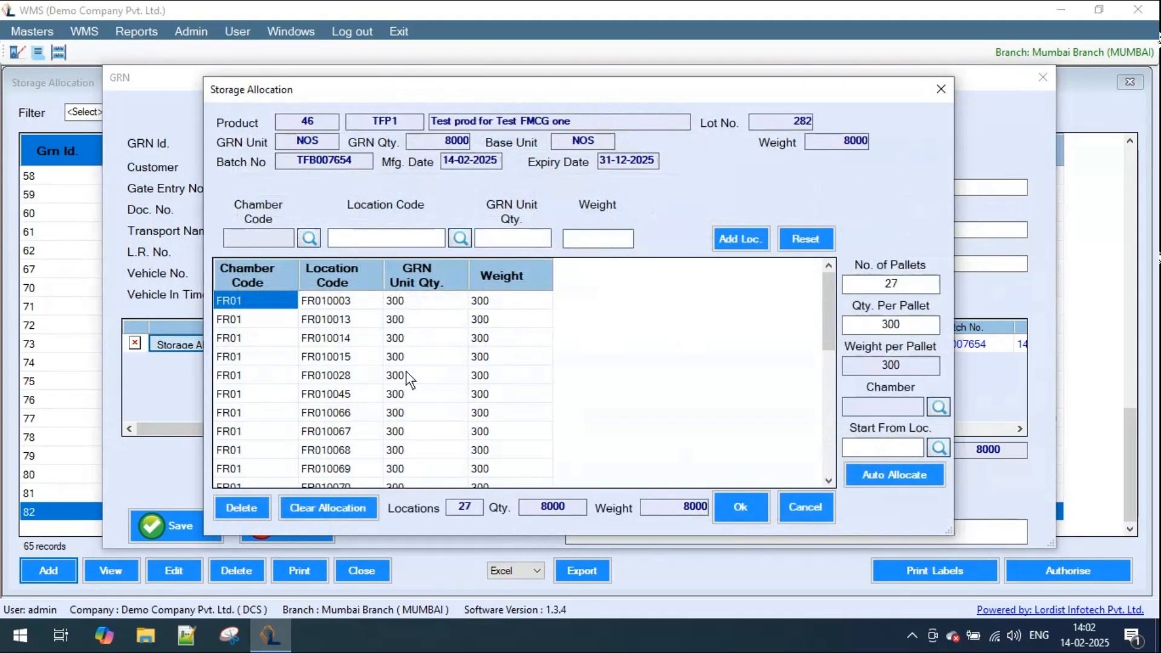
{"action": "left_click", "coordinate": [895, 285]}
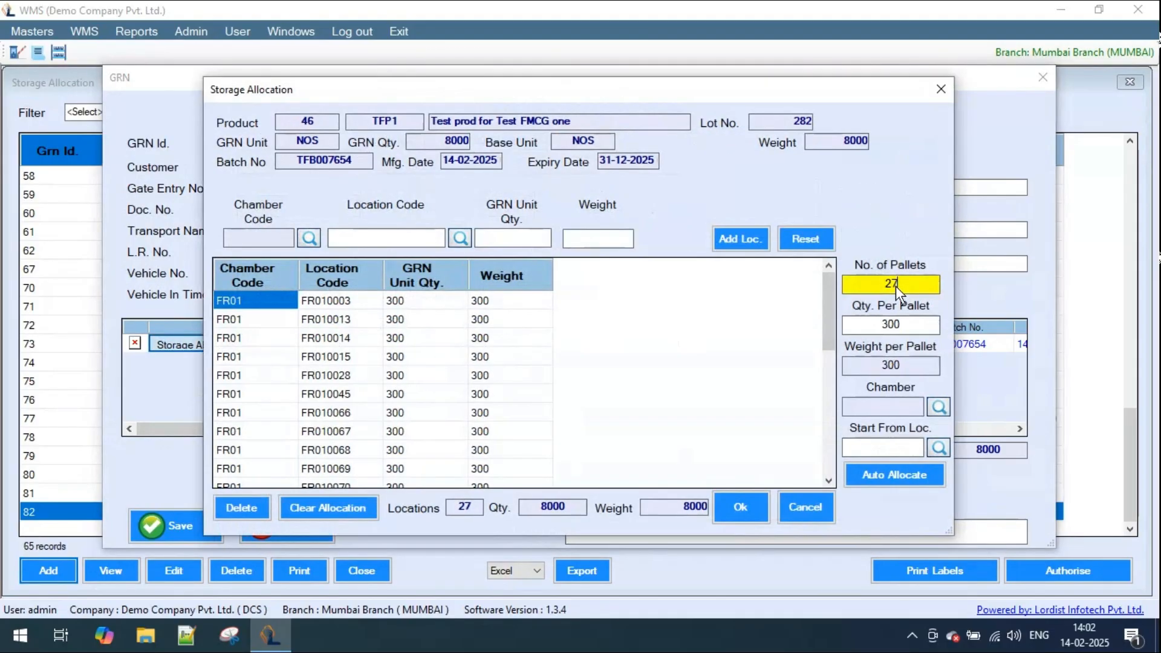
{"action": "left_click", "coordinate": [348, 302]}
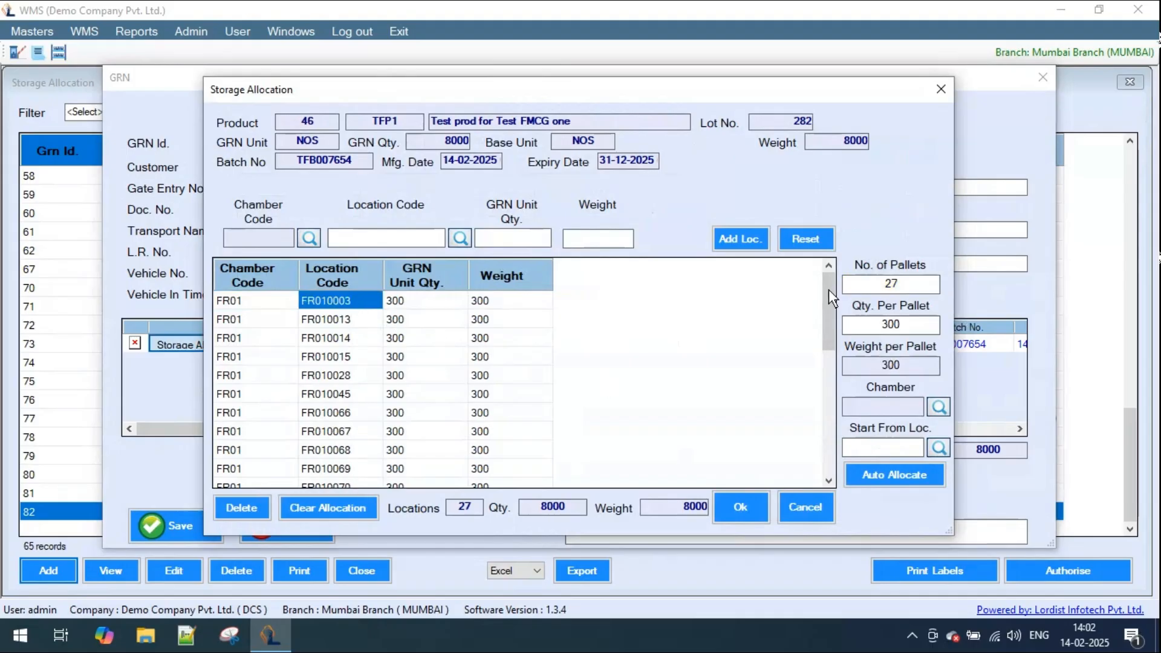
{"action": "mouse_move", "coordinate": [823, 286]}
{"action": "left_mouse_down"}
{"action": "mouse_move", "coordinate": [814, 421]}
{"action": "mouse_move", "coordinate": [832, 277]}
{"action": "left_mouse_up"}
- Auto-allocate the 27 pallets in Freezer chamber 4 (FR04) starting from location FR04000001, and check the allocated locations
{"action": "left_click", "coordinate": [939, 408]}
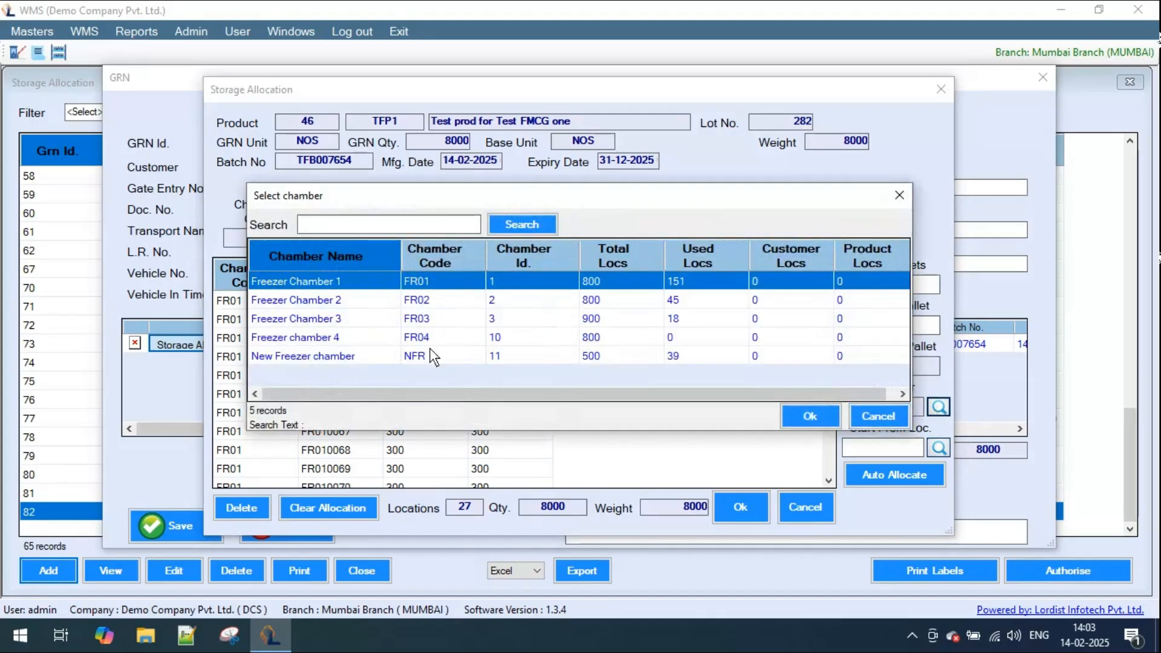
{"action": "double_click", "coordinate": [346, 339]}
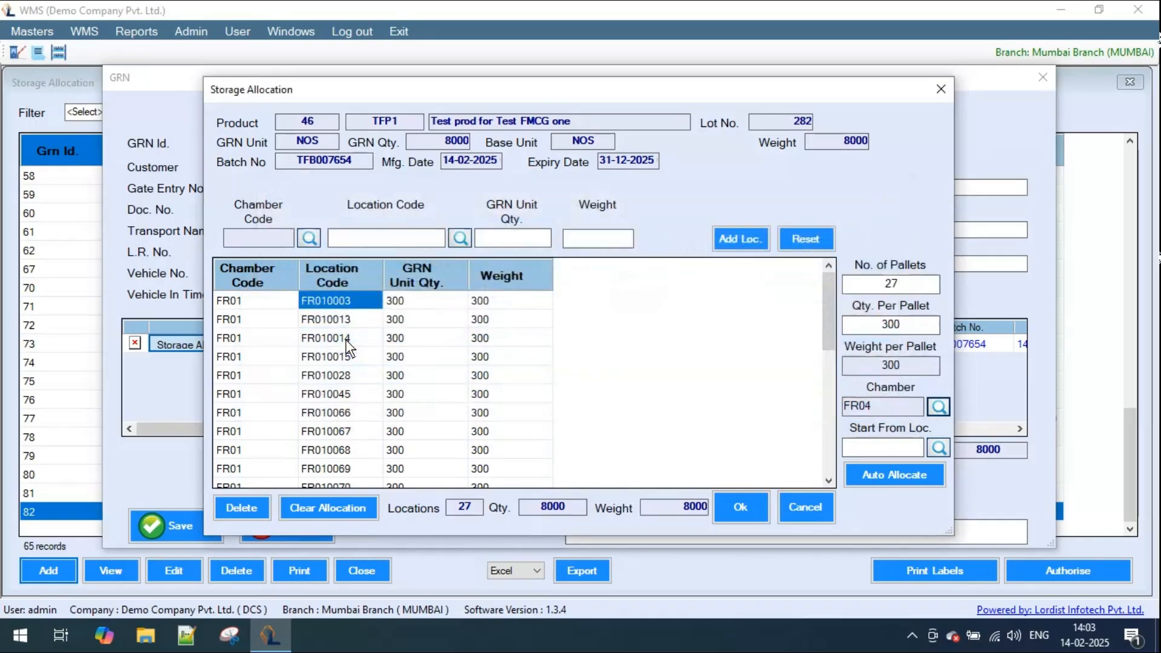
{"action": "left_click", "coordinate": [900, 477]}
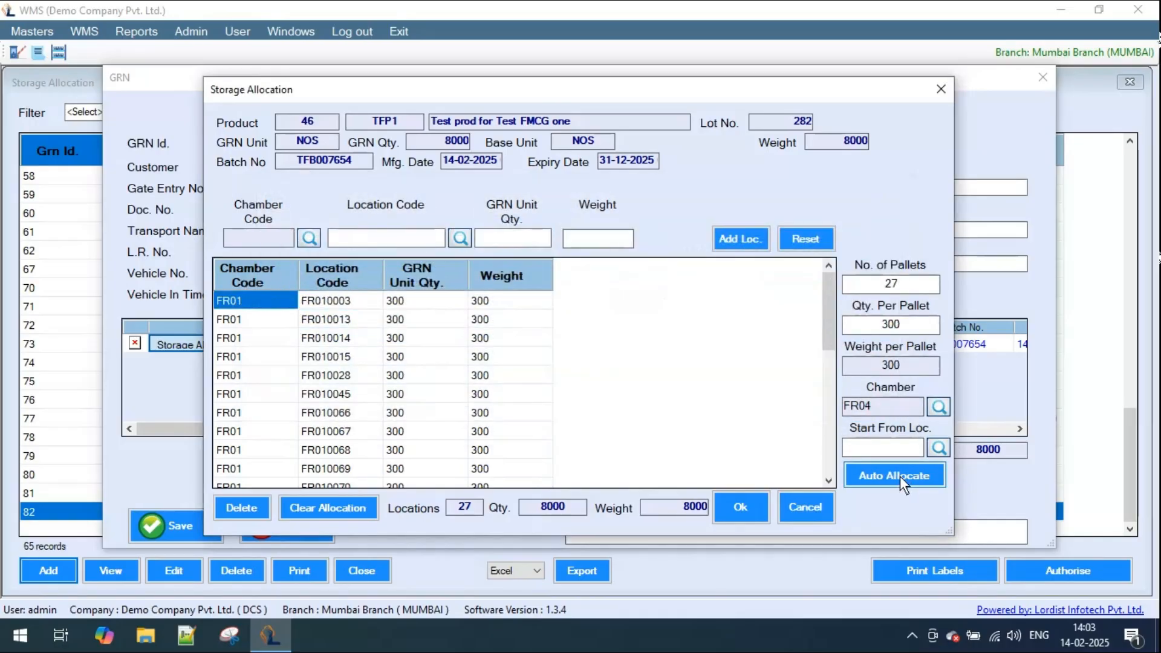
{"action": "left_click", "coordinate": [935, 447]}
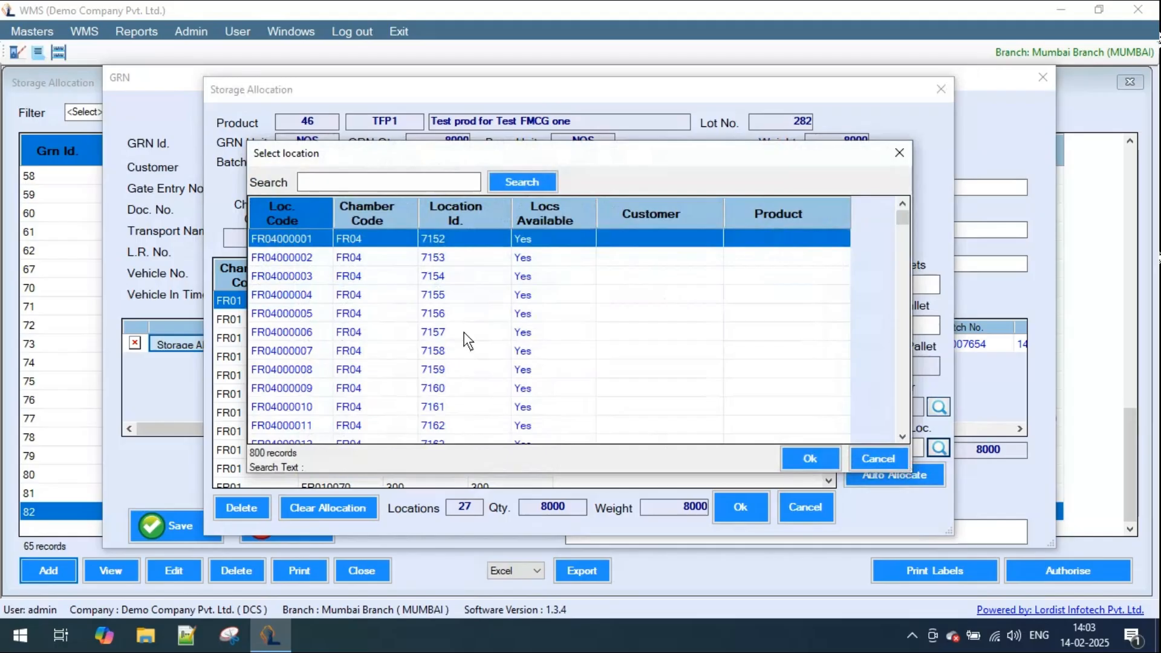
{"action": "double_click", "coordinate": [304, 241]}
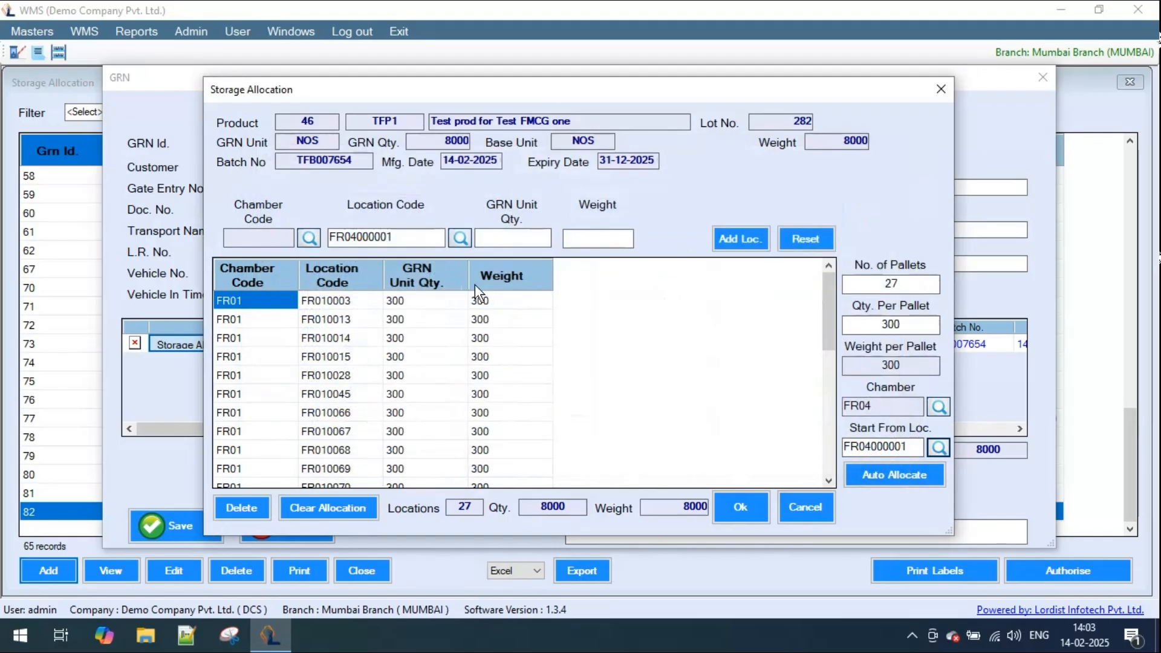
{"action": "left_click", "coordinate": [884, 476]}
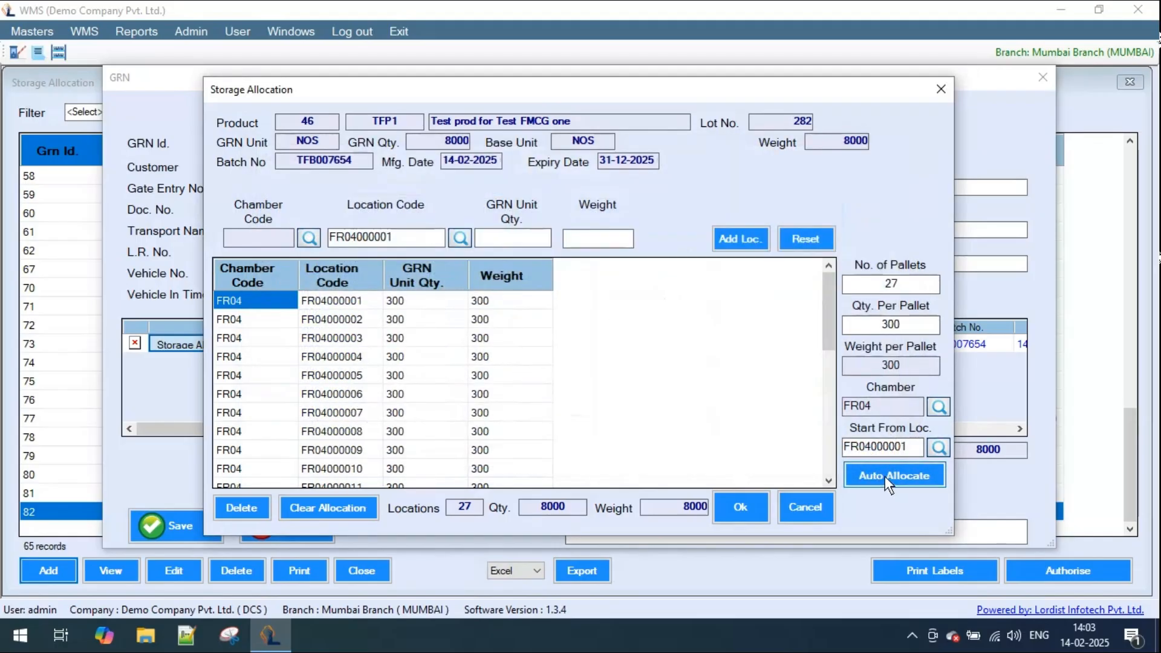
{"action": "left_click", "coordinate": [350, 302]}
{"action": "scroll", "coordinate": [372, 347], "scroll_direction": "down", "scroll_amount": 5}
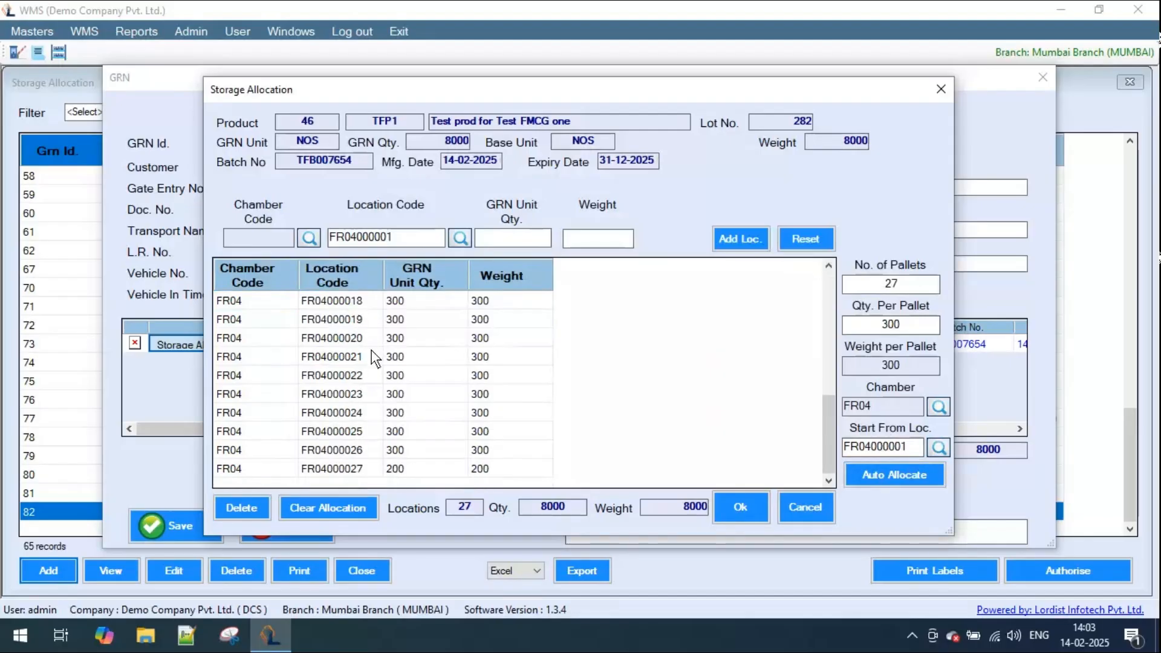
{"action": "scroll", "coordinate": [371, 356], "scroll_direction": "up", "scroll_amount": 5}
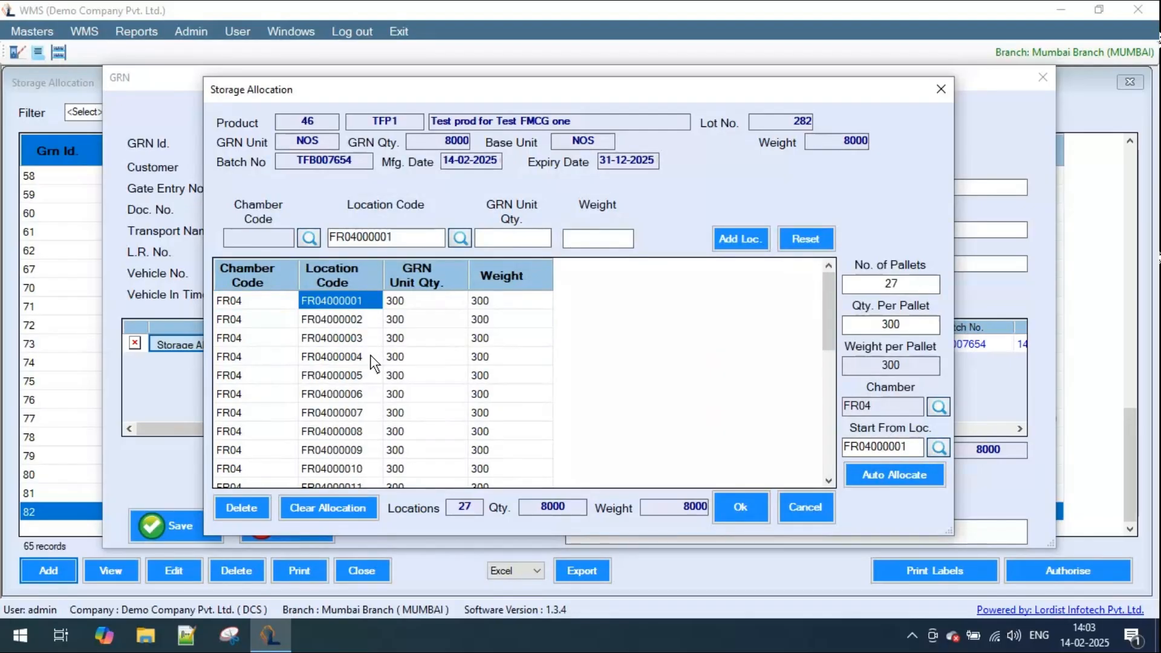
- Clear the allocation and manually add location FR020001 in Freezer Chamber 2 (FR02) with a quantity of 300
{"action": "left_click", "coordinate": [336, 507]}
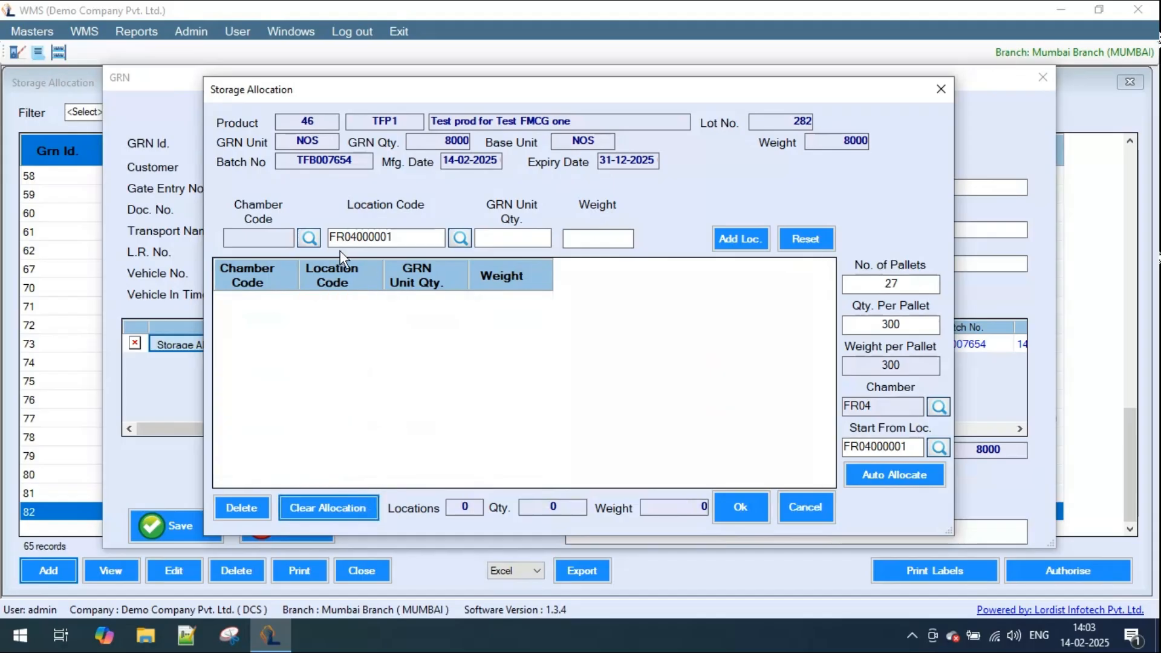
{"action": "left_click", "coordinate": [314, 242]}
{"action": "left_click", "coordinate": [343, 300]}
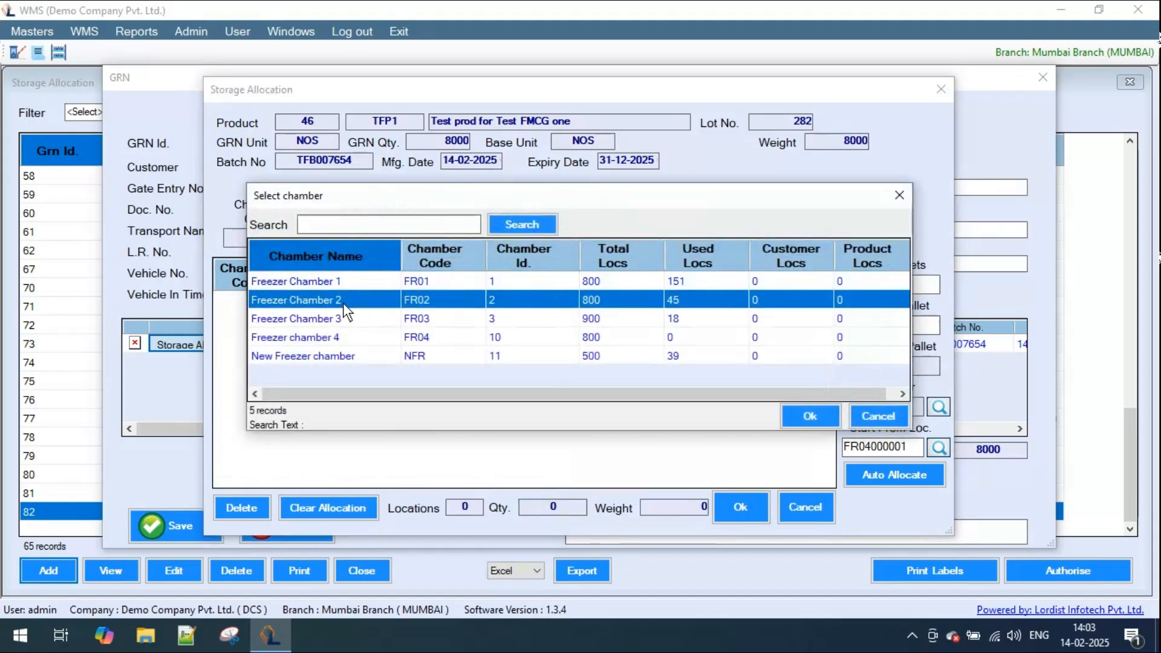
{"action": "double_click", "coordinate": [343, 301]}
{"action": "left_click", "coordinate": [461, 237]}
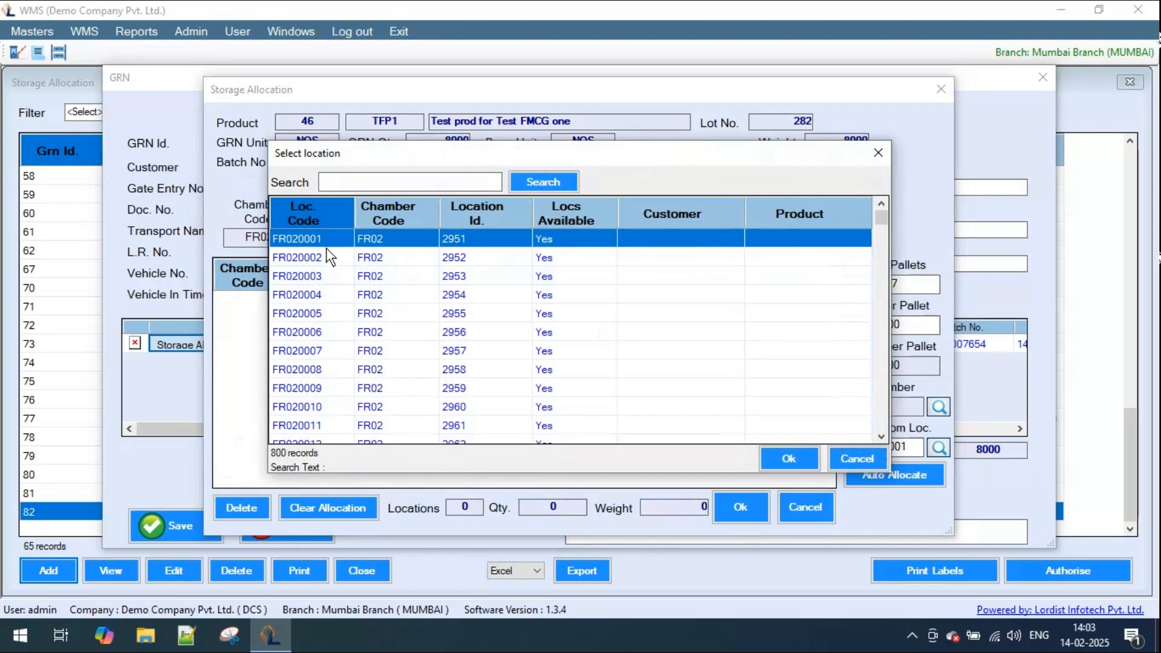
{"action": "double_click", "coordinate": [319, 241]}
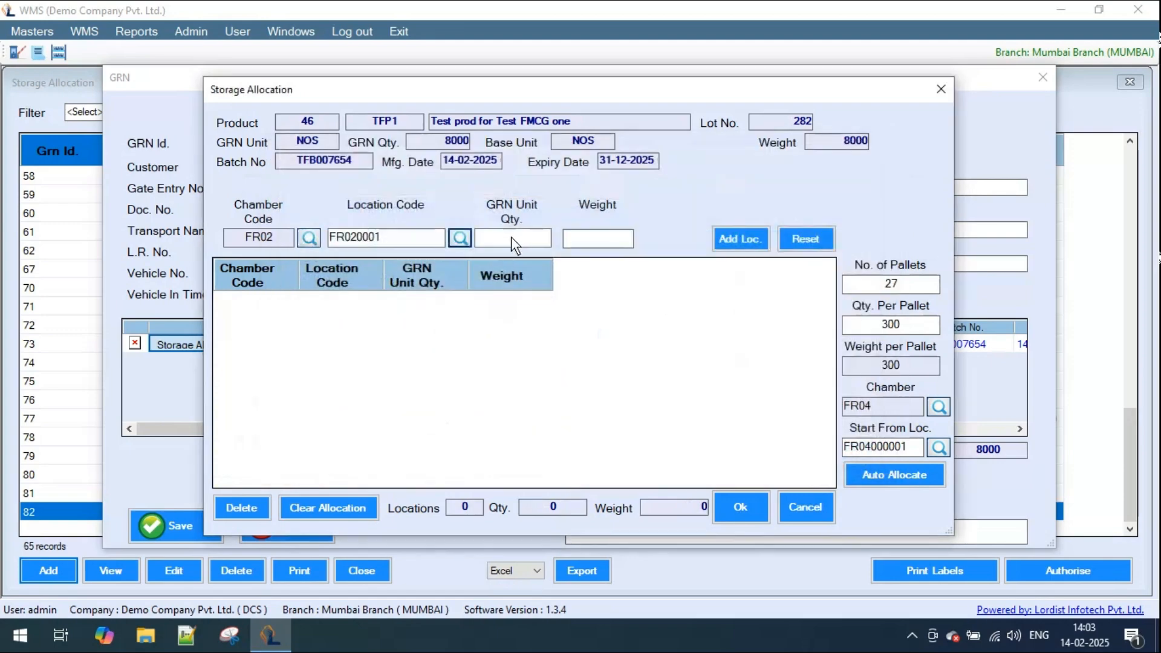
{"action": "left_click", "coordinate": [511, 235]}
{"action": "type", "text": "300"}
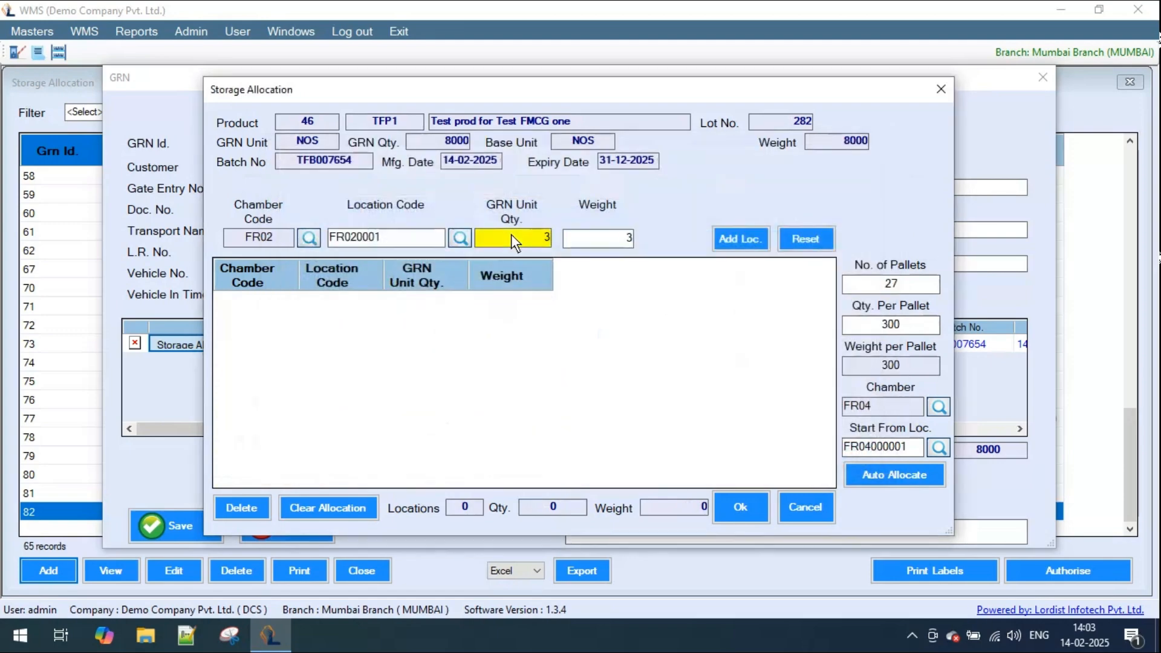
{"action": "left_click", "coordinate": [743, 240]}
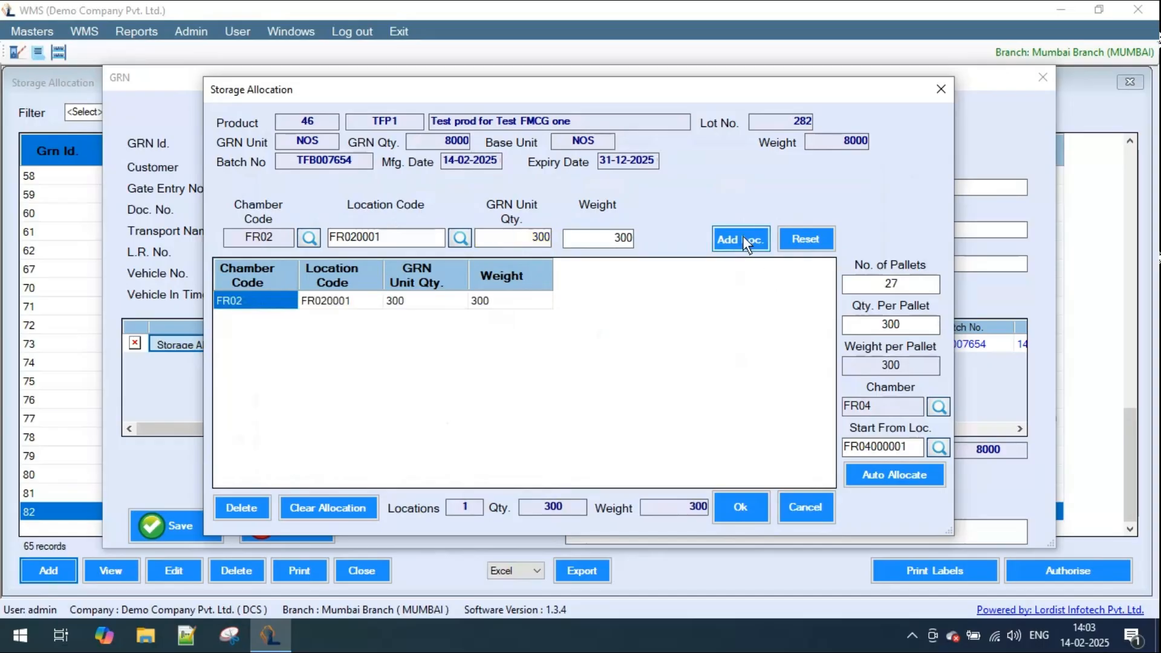
- Manually add locations FR020022 and FR020027 in chamber FR02 with a quantity of 300 each
{"action": "left_click", "coordinate": [458, 237]}
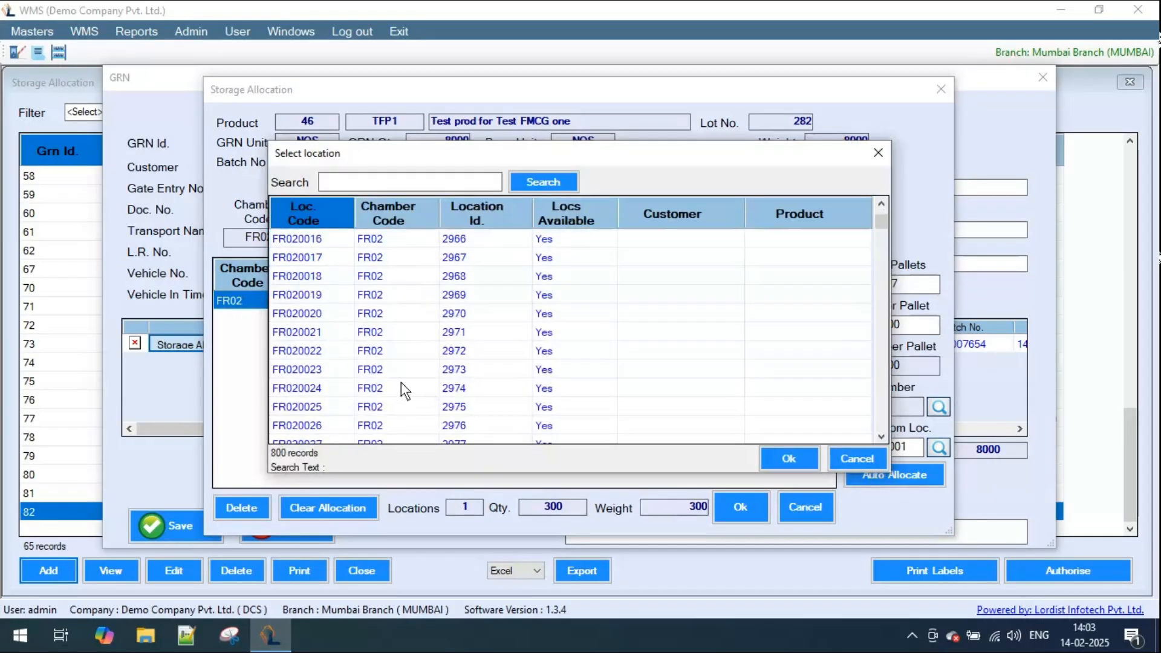
{"action": "double_click", "coordinate": [325, 357]}
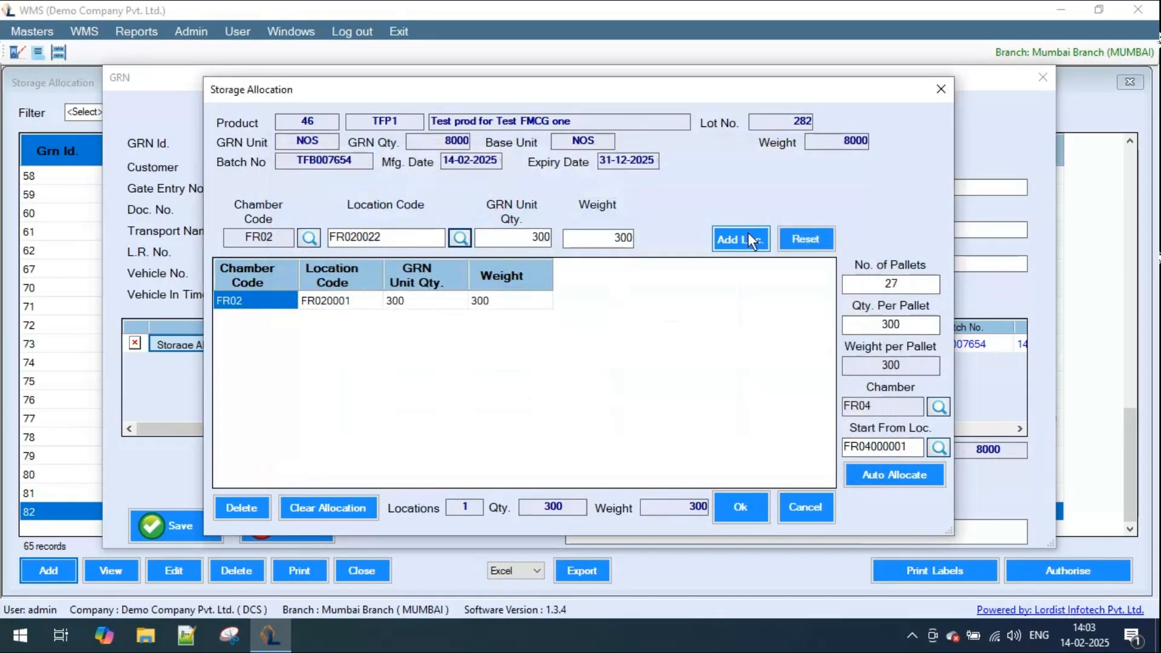
{"action": "left_click", "coordinate": [747, 239]}
{"action": "left_click", "coordinate": [469, 240]}
{"action": "scroll", "coordinate": [402, 393], "scroll_direction": "down", "scroll_amount": 6}
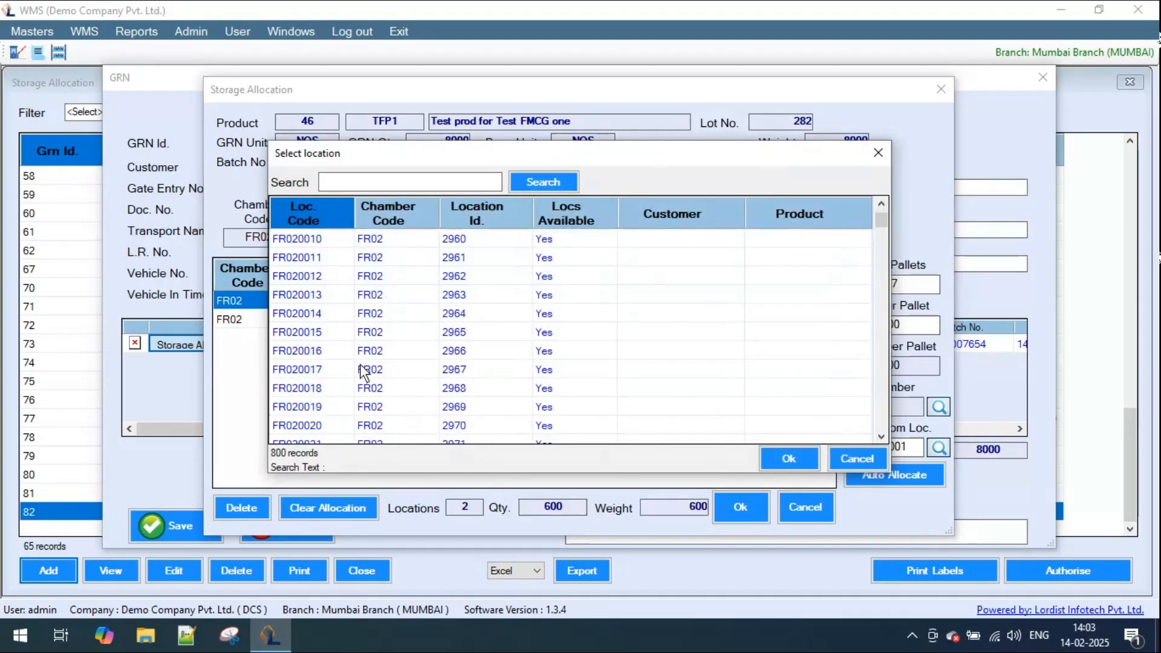
{"action": "left_click", "coordinate": [317, 388]}
{"action": "double_click", "coordinate": [315, 387]}
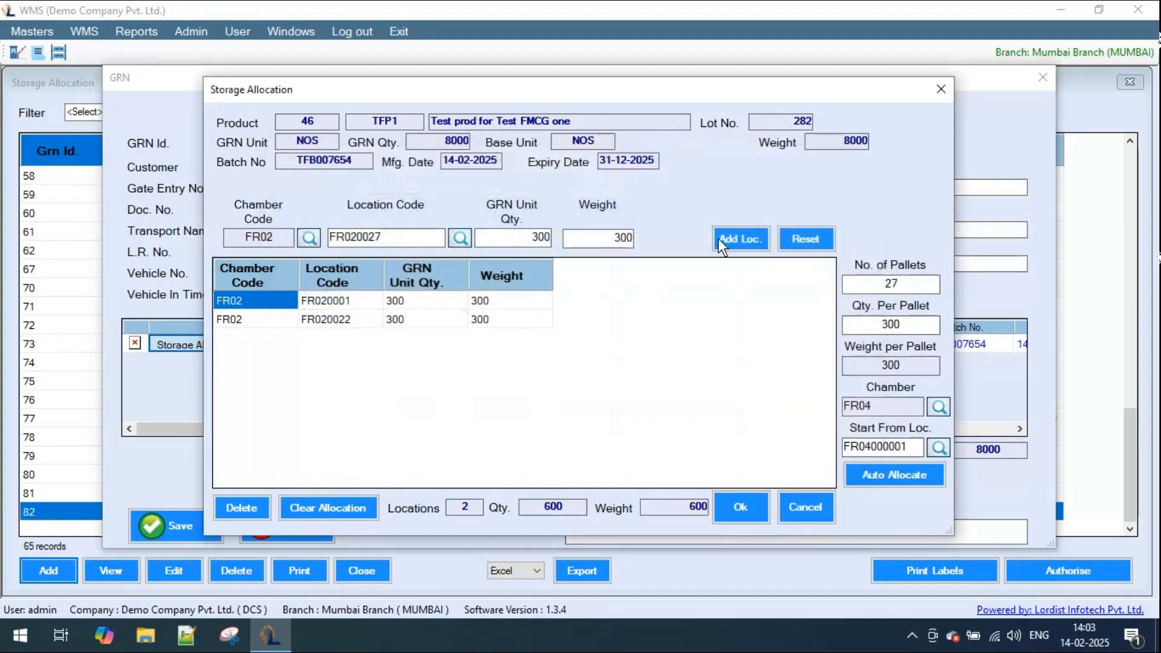
{"action": "left_click", "coordinate": [745, 237]}
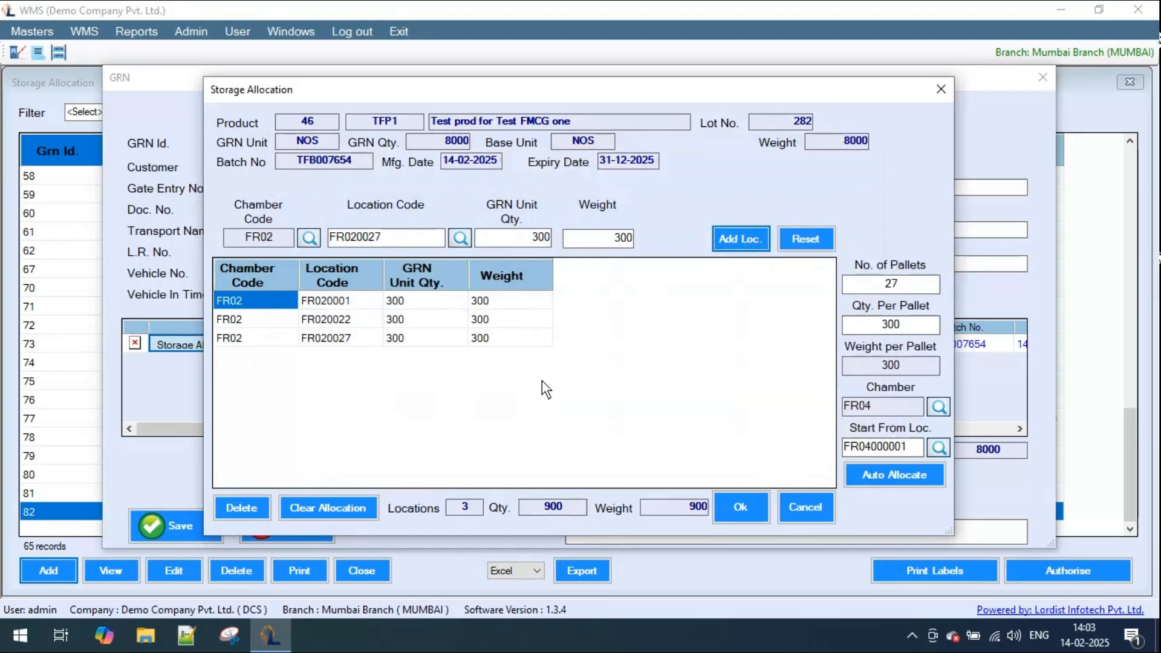
- Clear the manual locations, auto-allocate the pallets in FR04 from FR04000001 again, and accept the allocation
{"action": "left_click", "coordinate": [318, 507]}
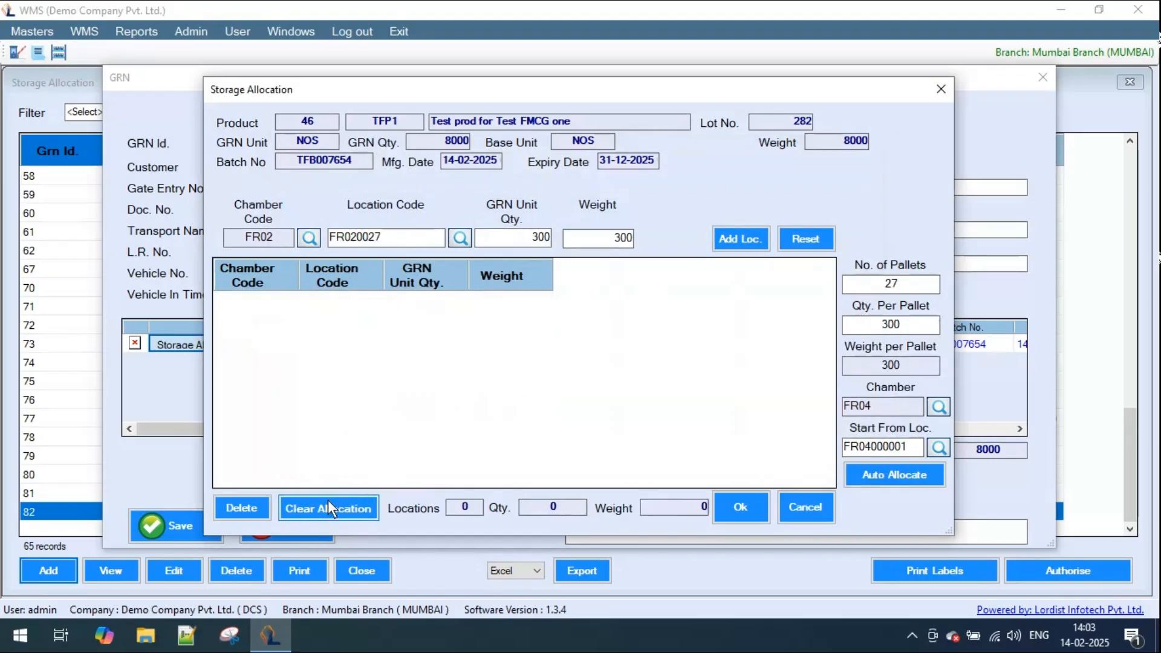
{"action": "left_click", "coordinate": [897, 478]}
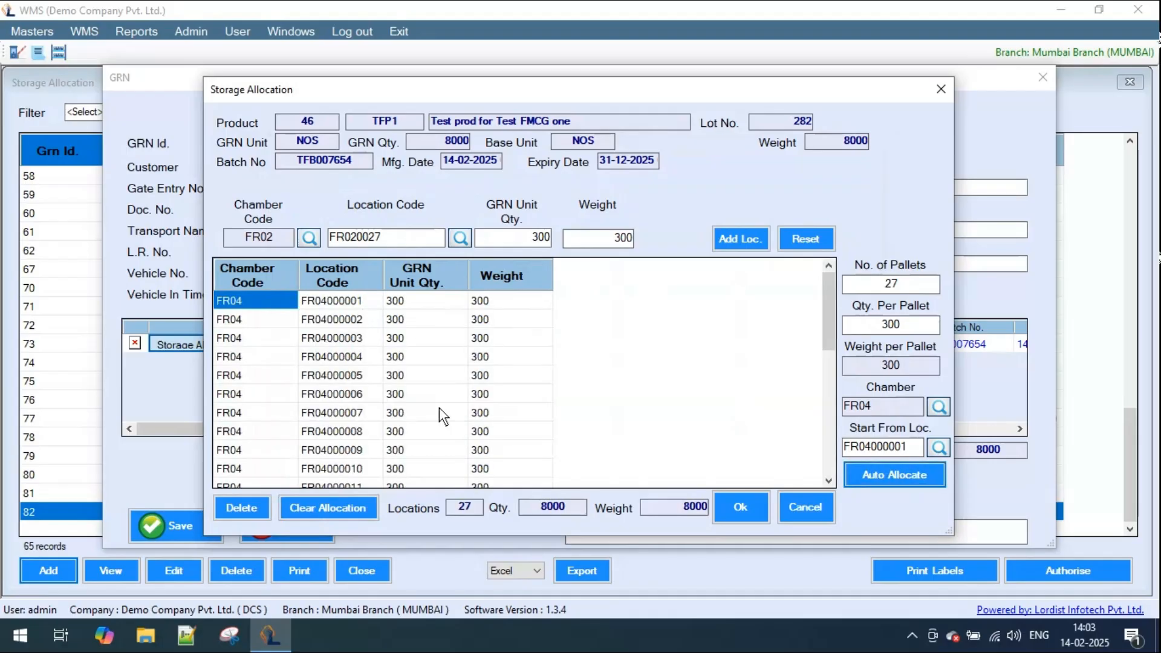
{"action": "scroll", "coordinate": [440, 416], "scroll_direction": "down", "scroll_amount": 6}
{"action": "scroll", "coordinate": [439, 412], "scroll_direction": "up", "scroll_amount": 6}
{"action": "left_click", "coordinate": [738, 507]}
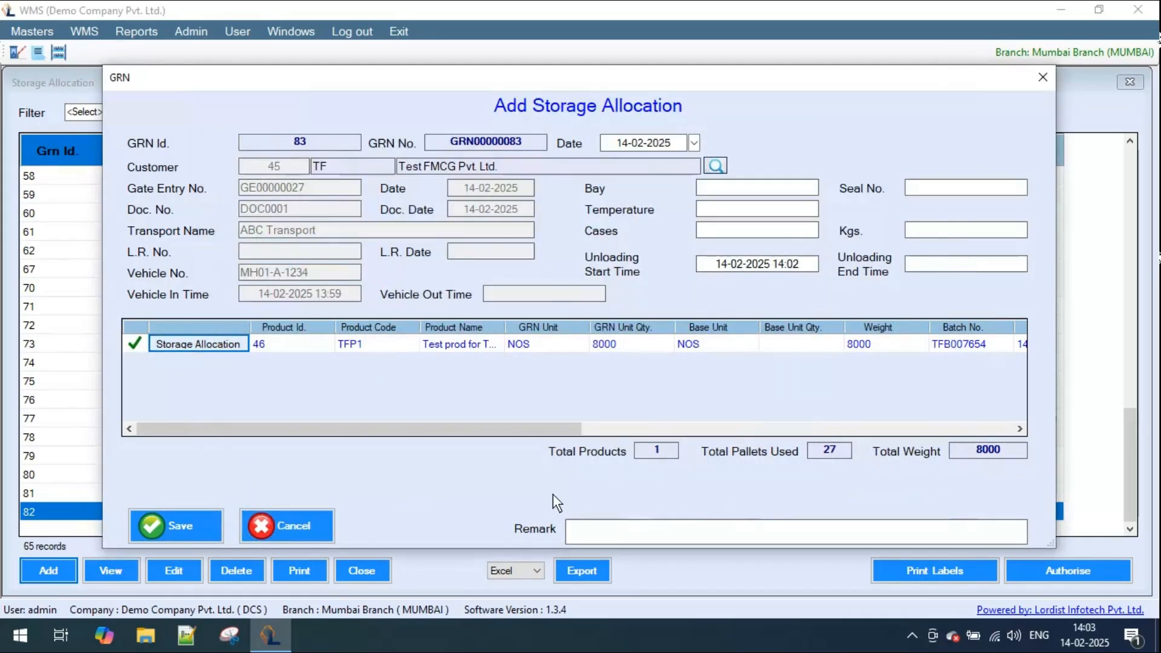
- Save and authorise the storage allocation for Test FMCG Pvt. Ltd. and close the Storage Allocation list
{"action": "left_click", "coordinate": [189, 523]}
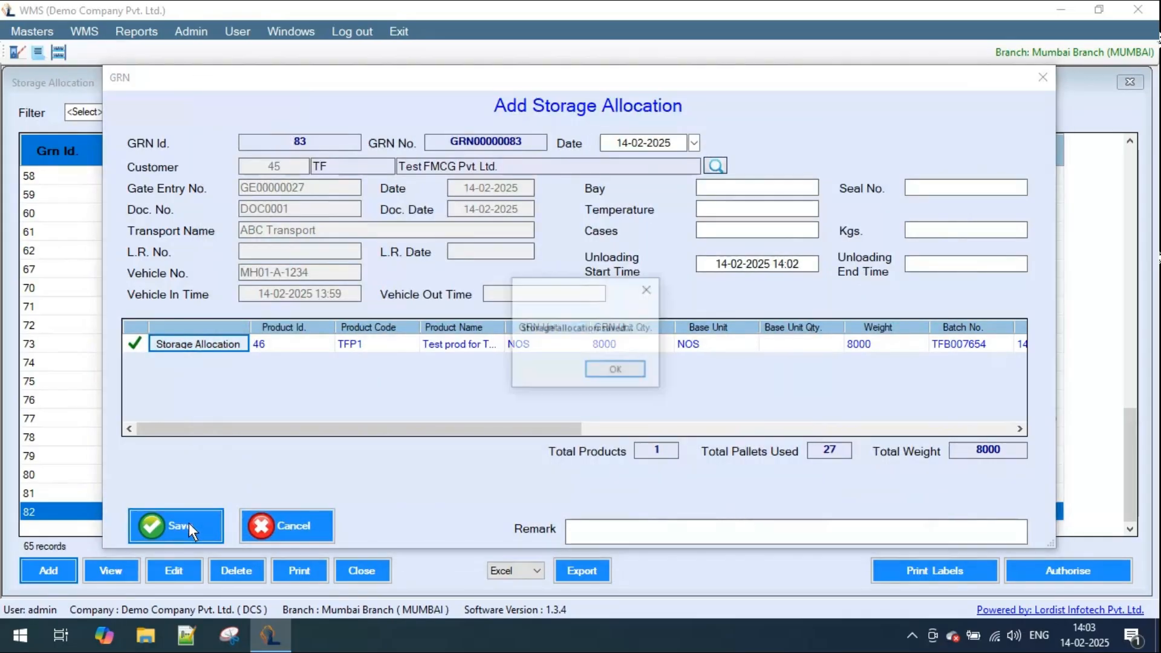
{"action": "left_click", "coordinate": [604, 370]}
{"action": "left_click", "coordinate": [934, 124]}
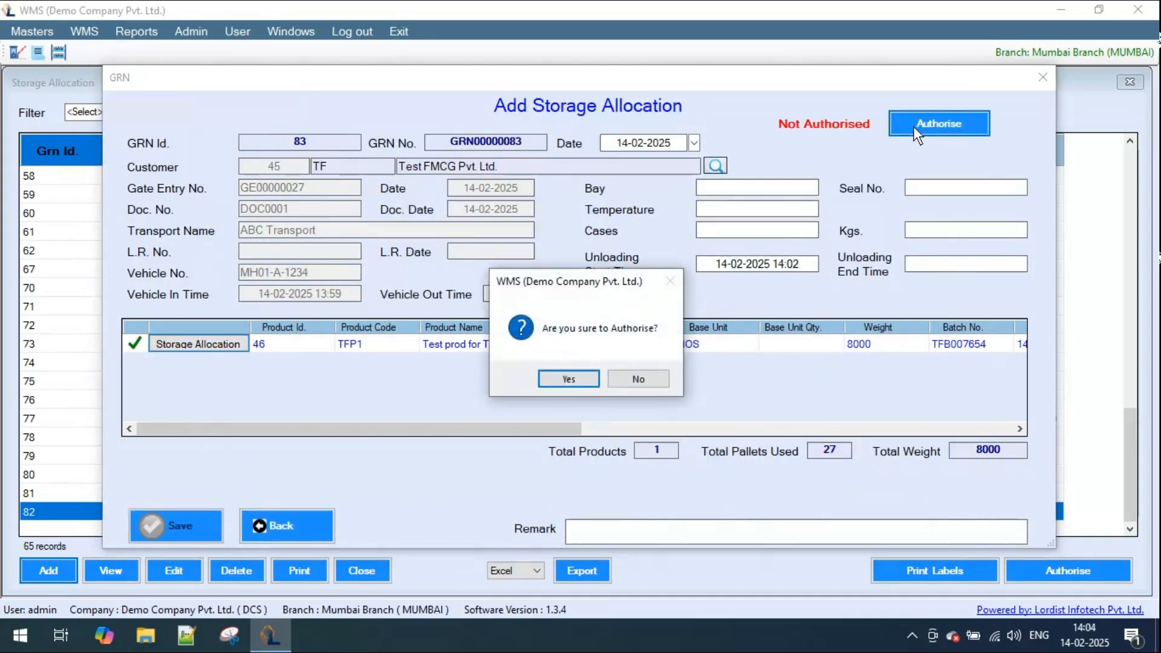
{"action": "left_click", "coordinate": [568, 377]}
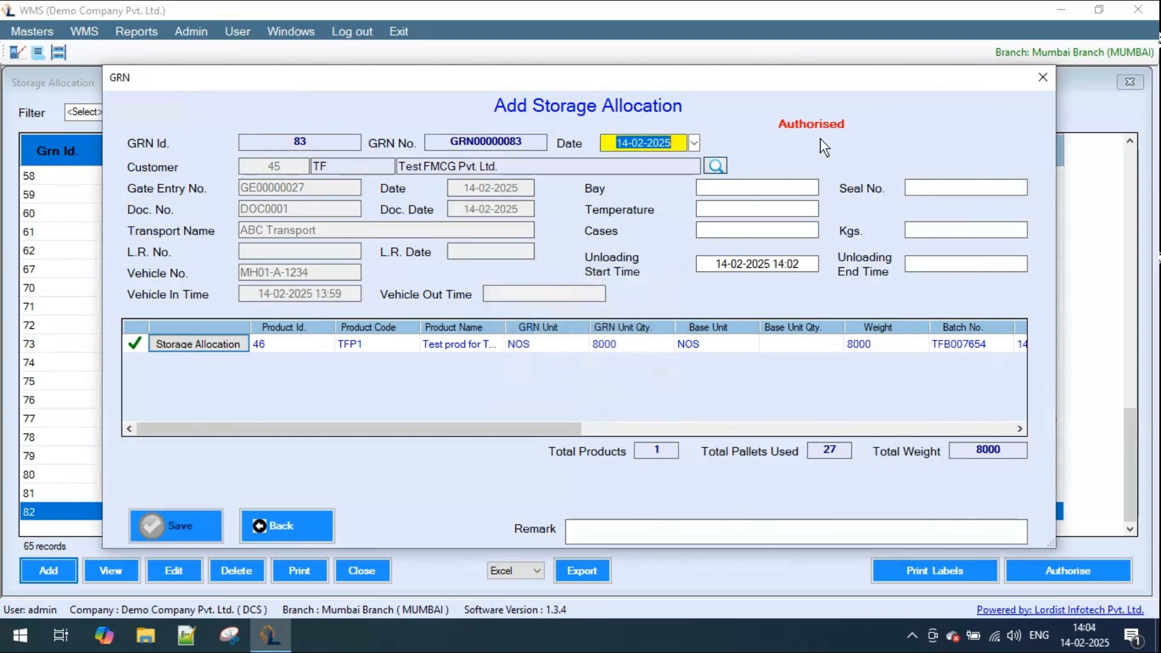
{"action": "left_click", "coordinate": [309, 522]}
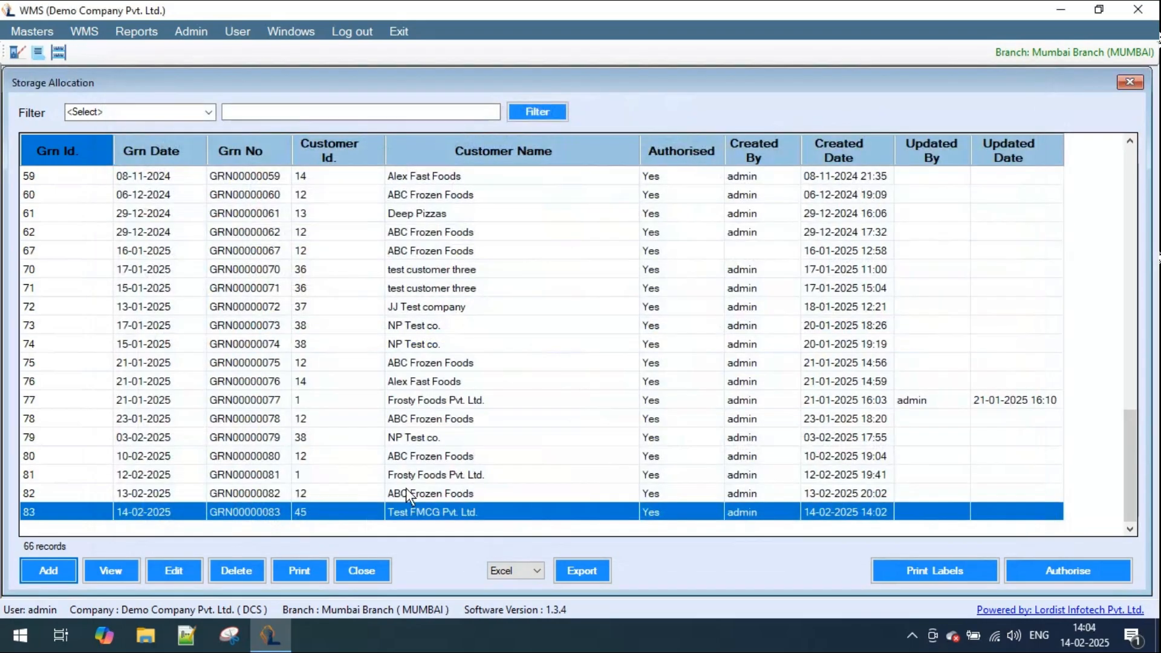
{"action": "left_click", "coordinate": [361, 571]}
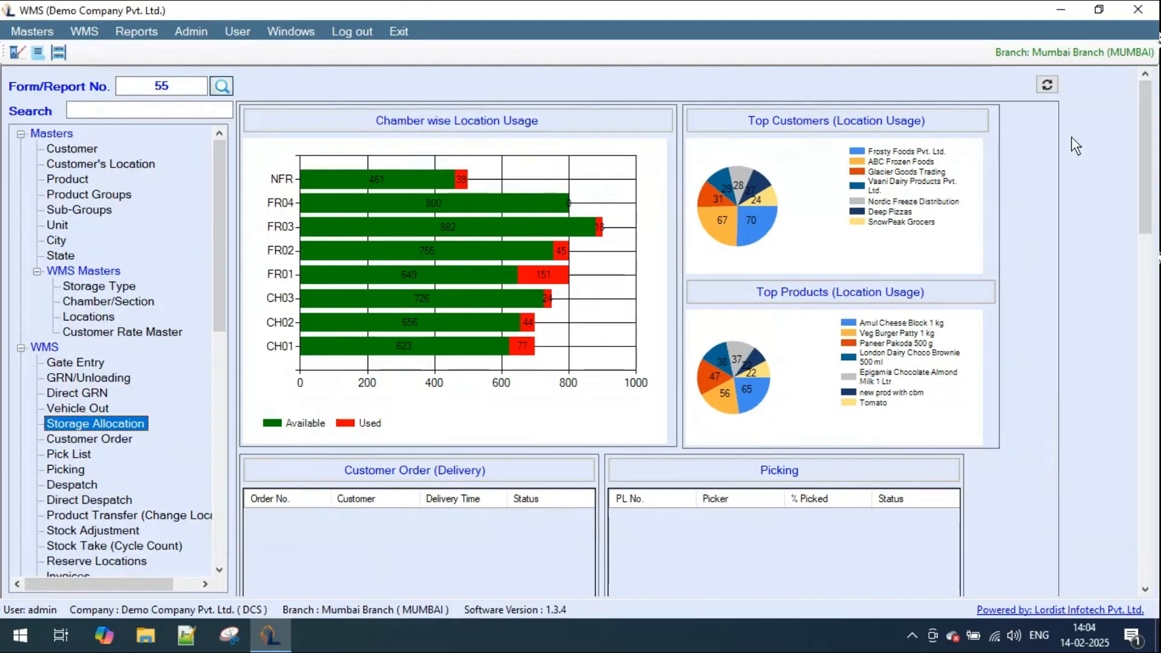
- Refresh the location usage dashboard, open the Inward/Outward report, and examine the Test FMCG Pvt. Ltd. entry
{"action": "left_click", "coordinate": [1047, 86]}
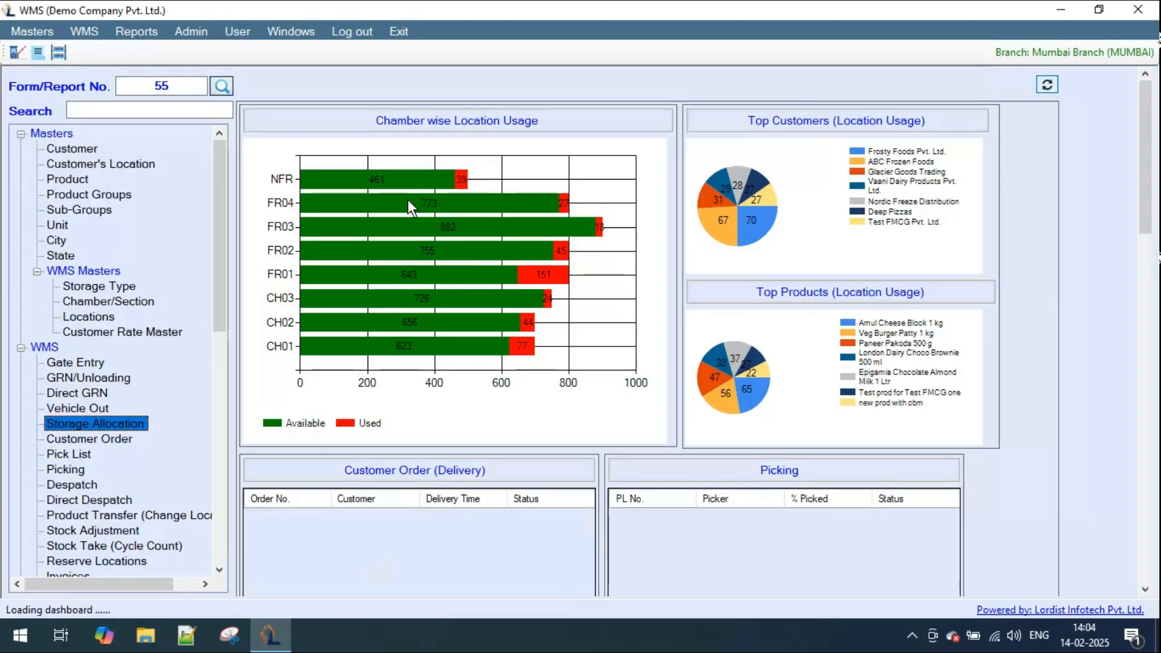
{"action": "left_click", "coordinate": [137, 31]}
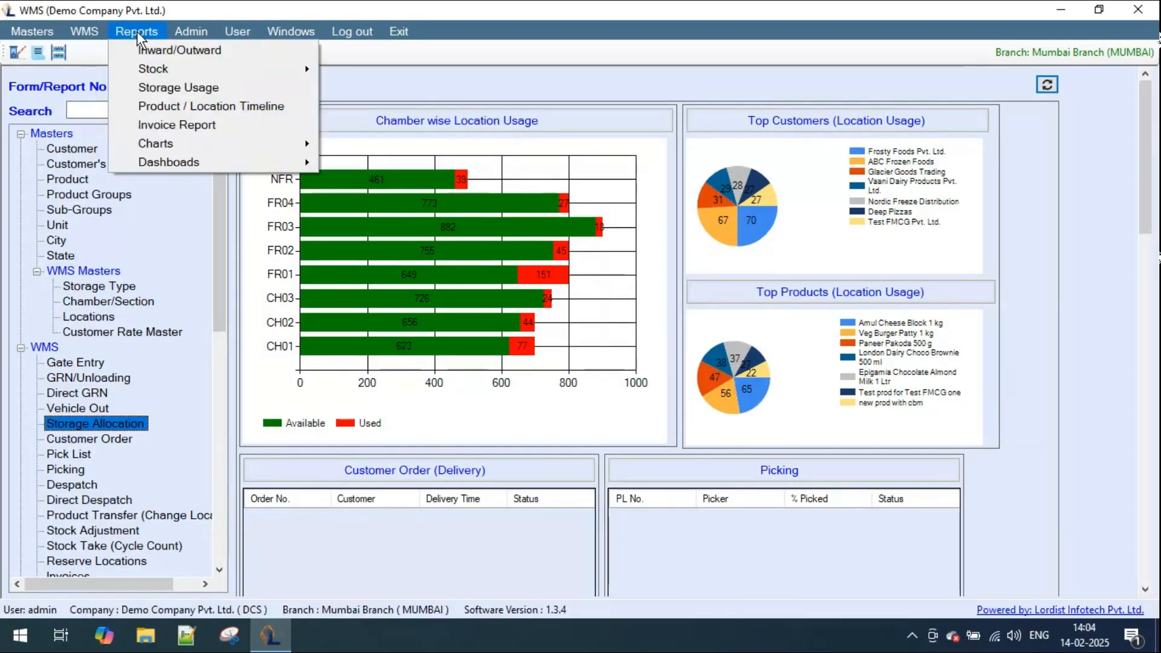
{"action": "left_click", "coordinate": [161, 54]}
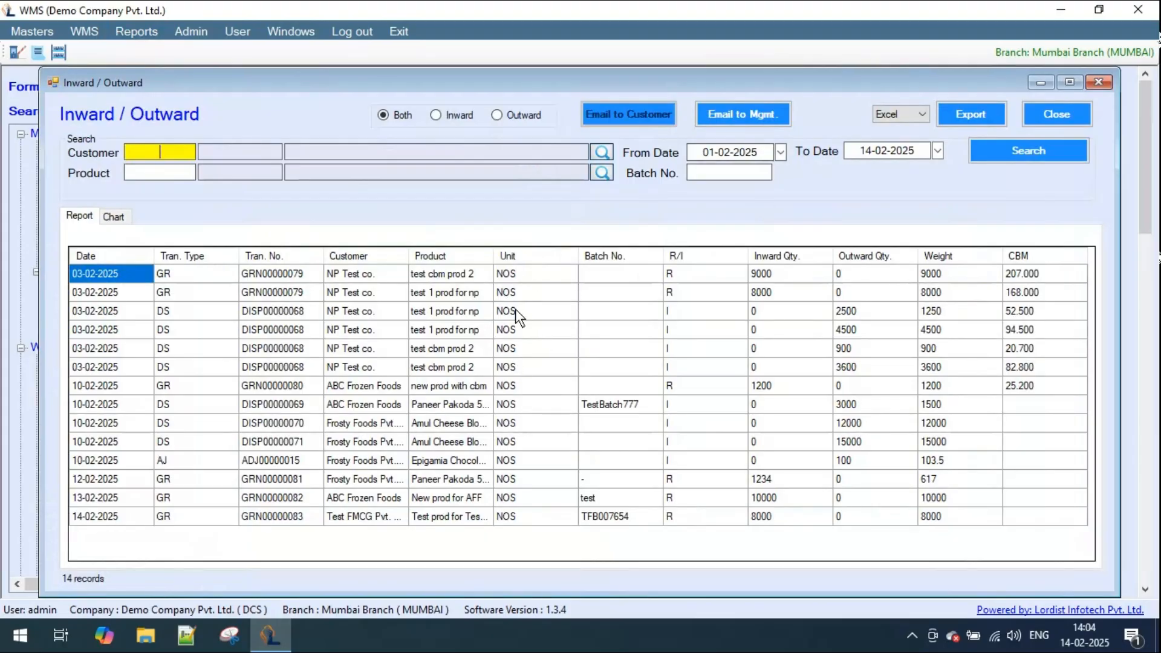
{"action": "left_click", "coordinate": [102, 521]}
{"action": "left_click", "coordinate": [380, 520]}
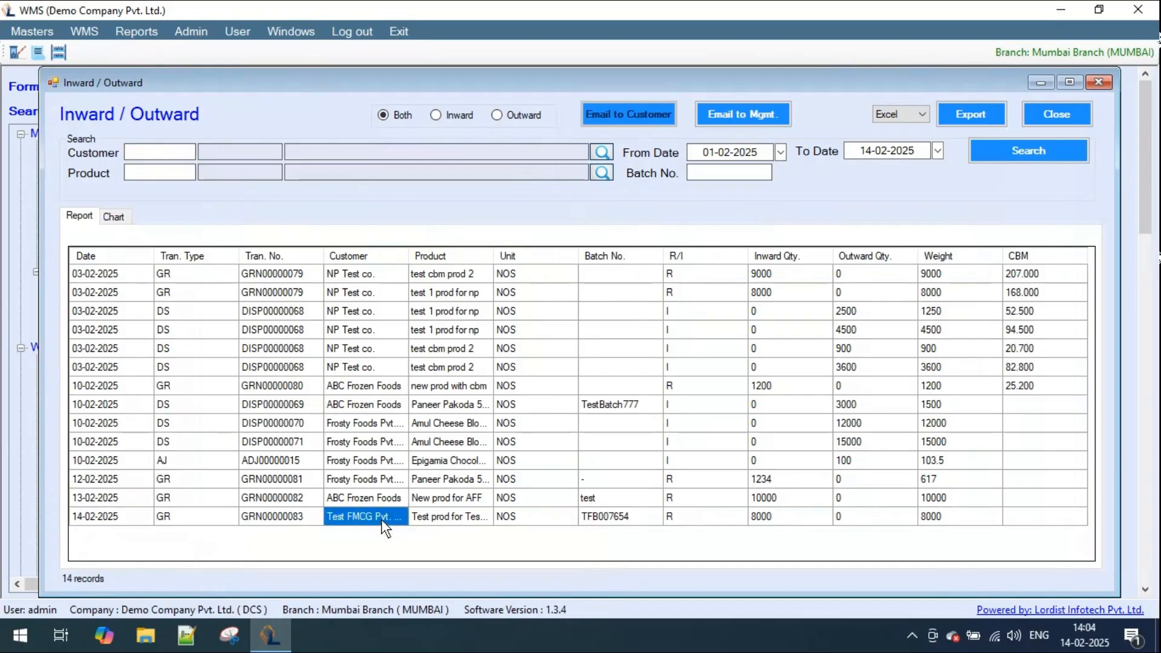
{"action": "left_click", "coordinate": [778, 526]}
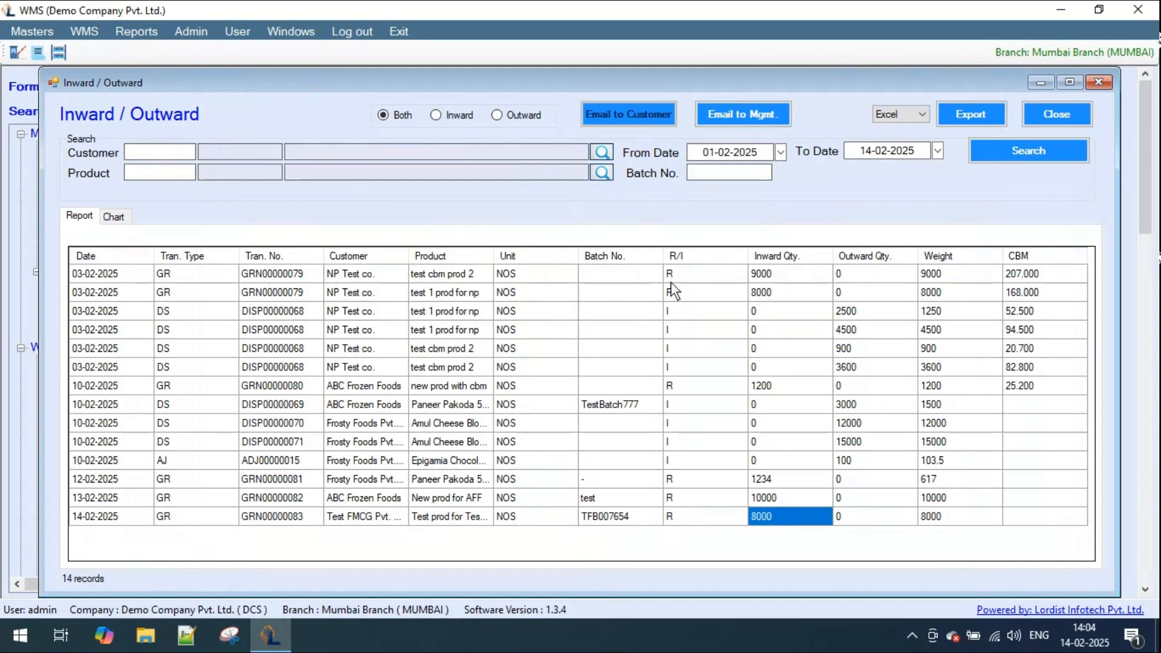
- Limit the Inward/Outward report to inward transactions and search from 14-02-2025
{"action": "left_click", "coordinate": [456, 118]}
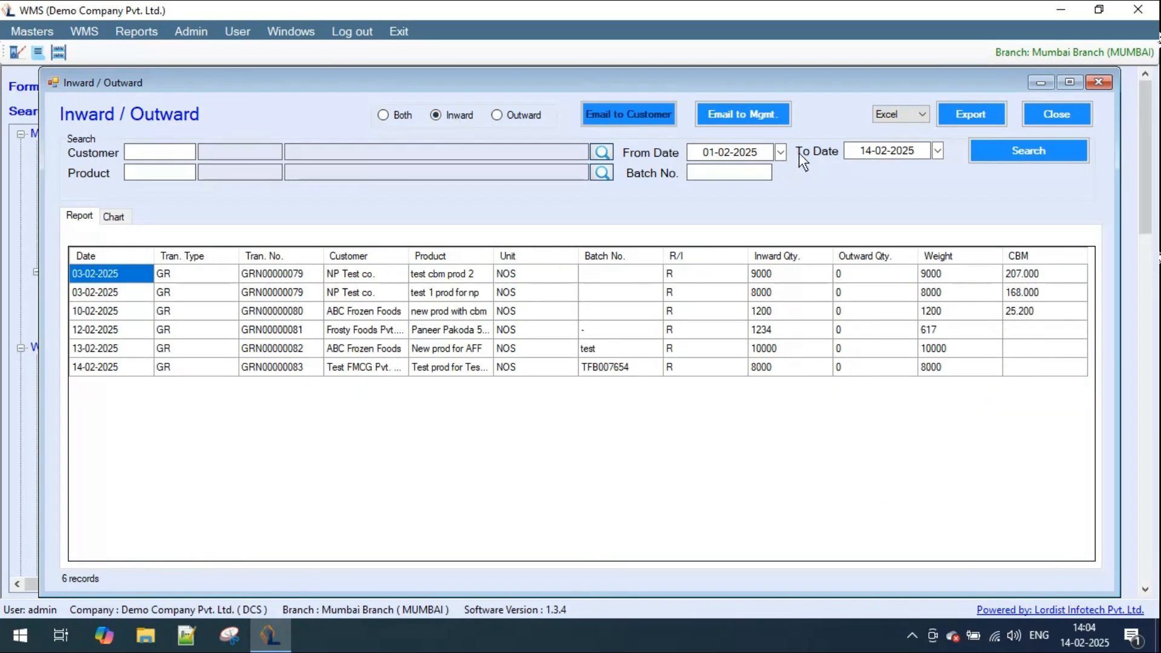
{"action": "left_click", "coordinate": [780, 151]}
{"action": "left_click", "coordinate": [720, 232]}
{"action": "left_click", "coordinate": [1017, 150]}
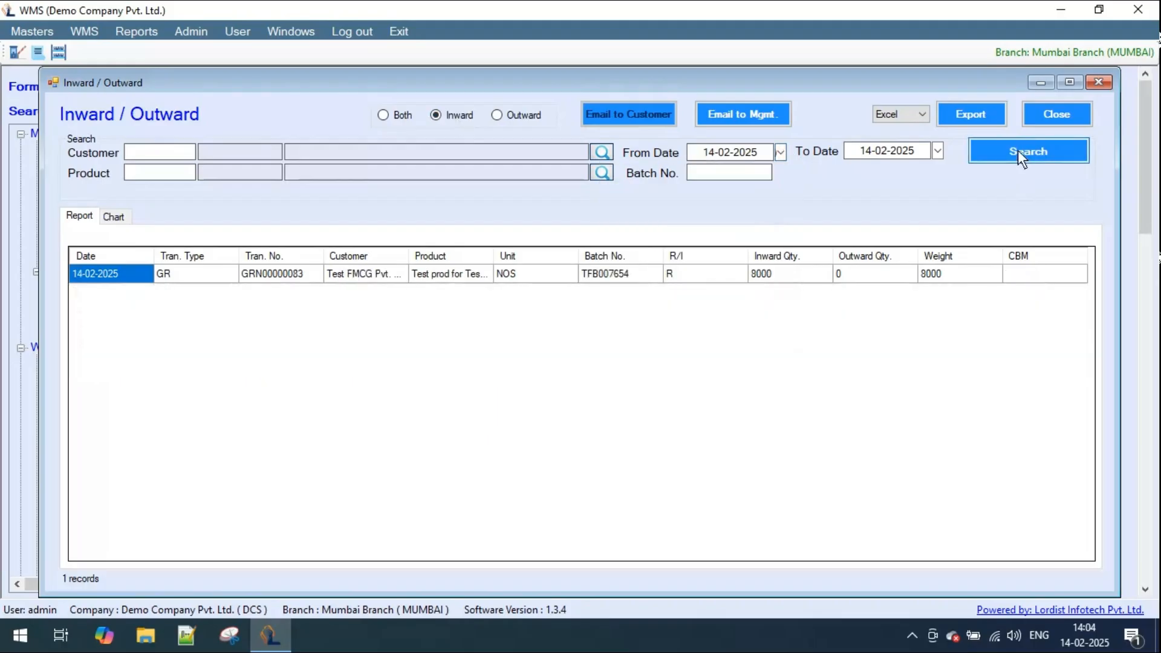
- Search inward transactions from 01-11-2024 in the report, then show outward transactions and finally both types
{"action": "left_click", "coordinate": [781, 151]}
{"action": "left_click", "coordinate": [607, 176]}
{"action": "left_click", "coordinate": [607, 175]}
{"action": "left_click", "coordinate": [607, 176]}
{"action": "left_click", "coordinate": [712, 206]}
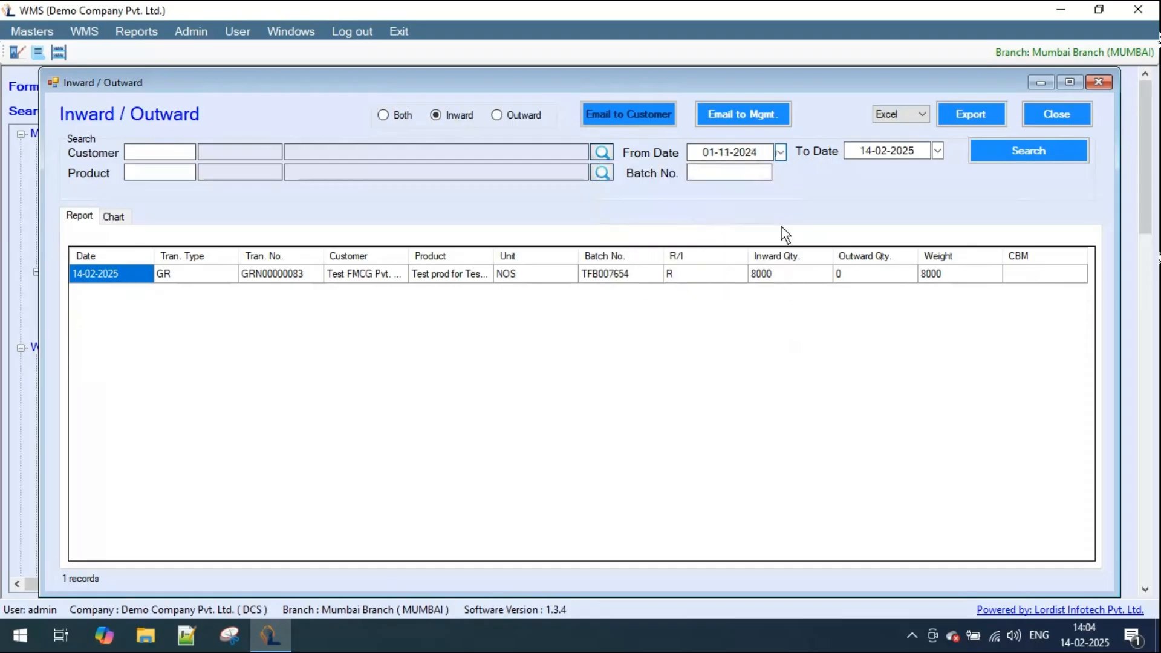
{"action": "left_click", "coordinate": [1024, 151]}
{"action": "left_click", "coordinate": [525, 116]}
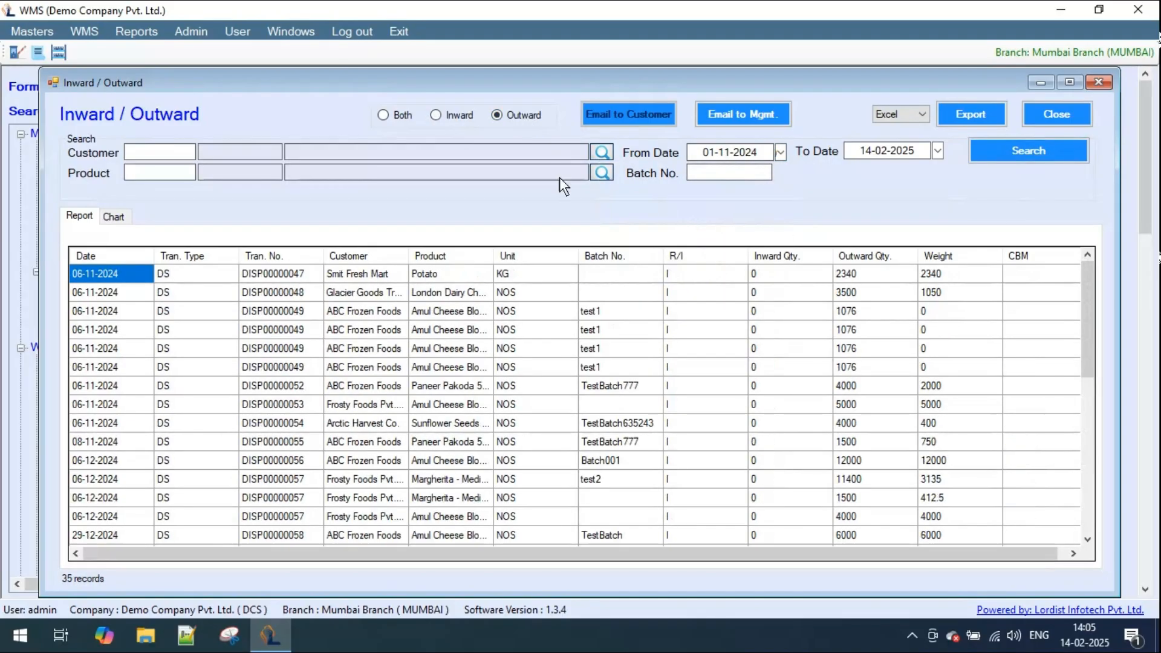
{"action": "left_click", "coordinate": [401, 115]}
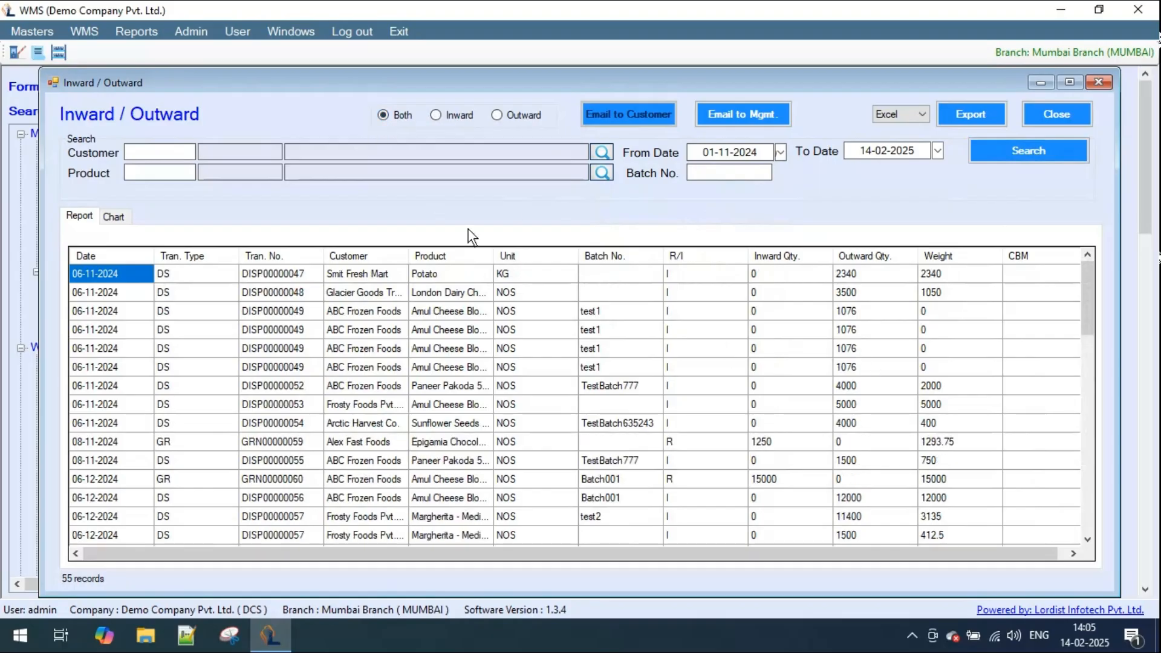
- Filter the Inward/Outward report by customer Test FMCG Pvt. Ltd., search, and view the product picker without choosing a product
{"action": "left_click", "coordinate": [602, 153]}
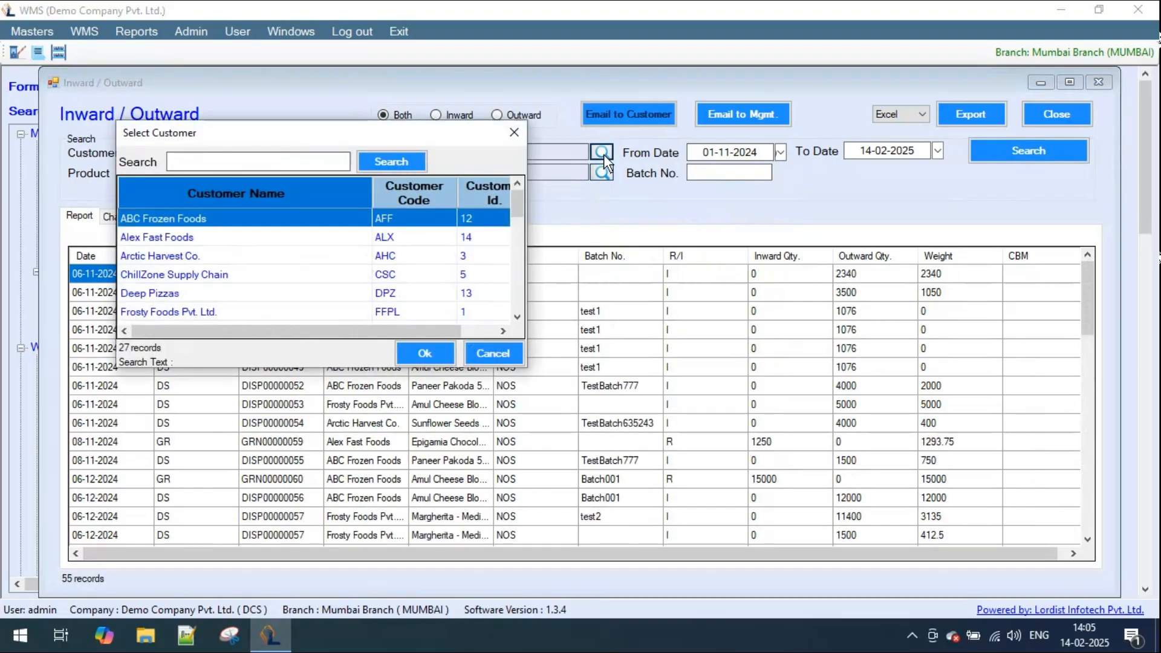
{"action": "type", "text": "test"}
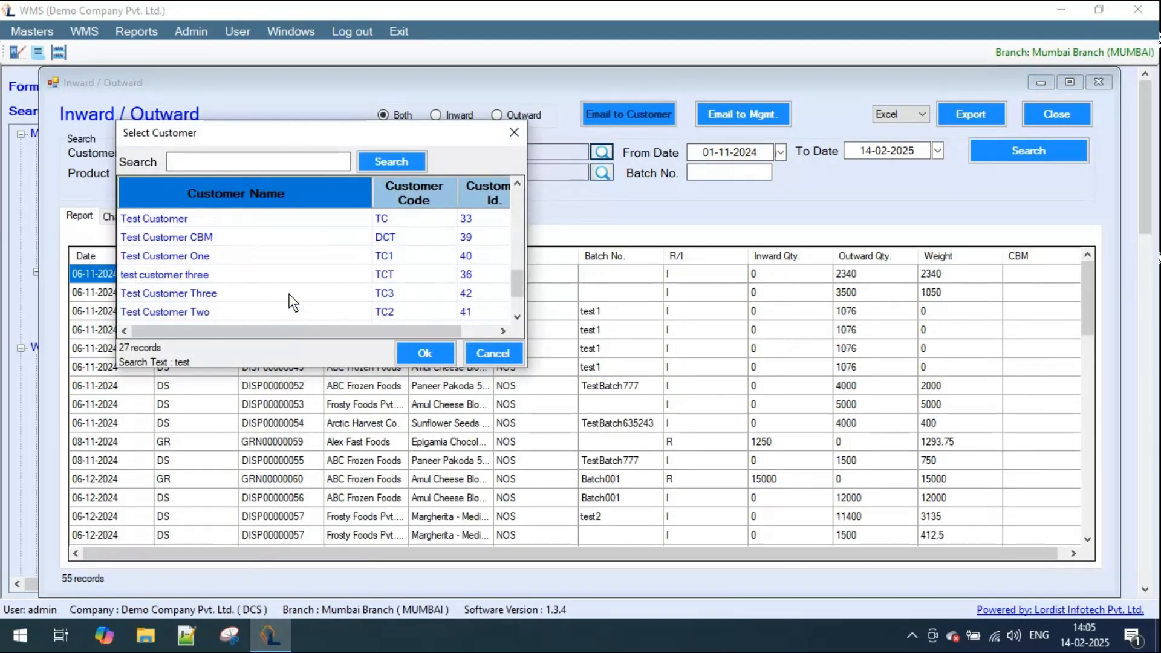
{"action": "scroll", "coordinate": [289, 296], "scroll_direction": "down", "scroll_amount": 1}
{"action": "double_click", "coordinate": [204, 296]}
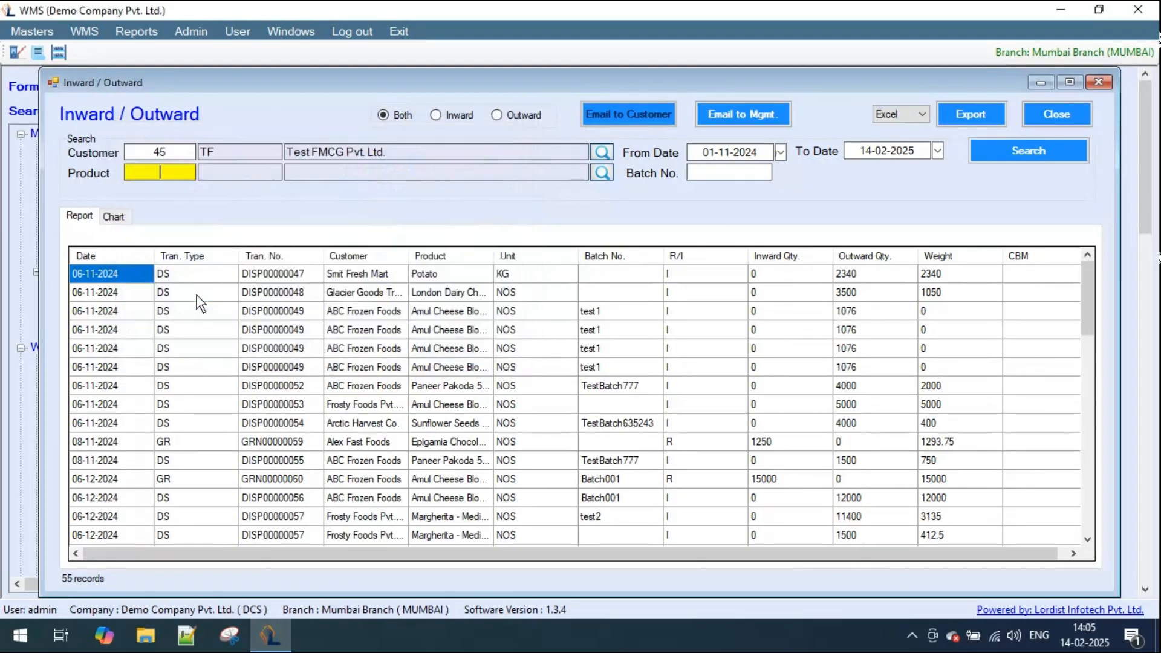
{"action": "left_click", "coordinate": [1000, 151]}
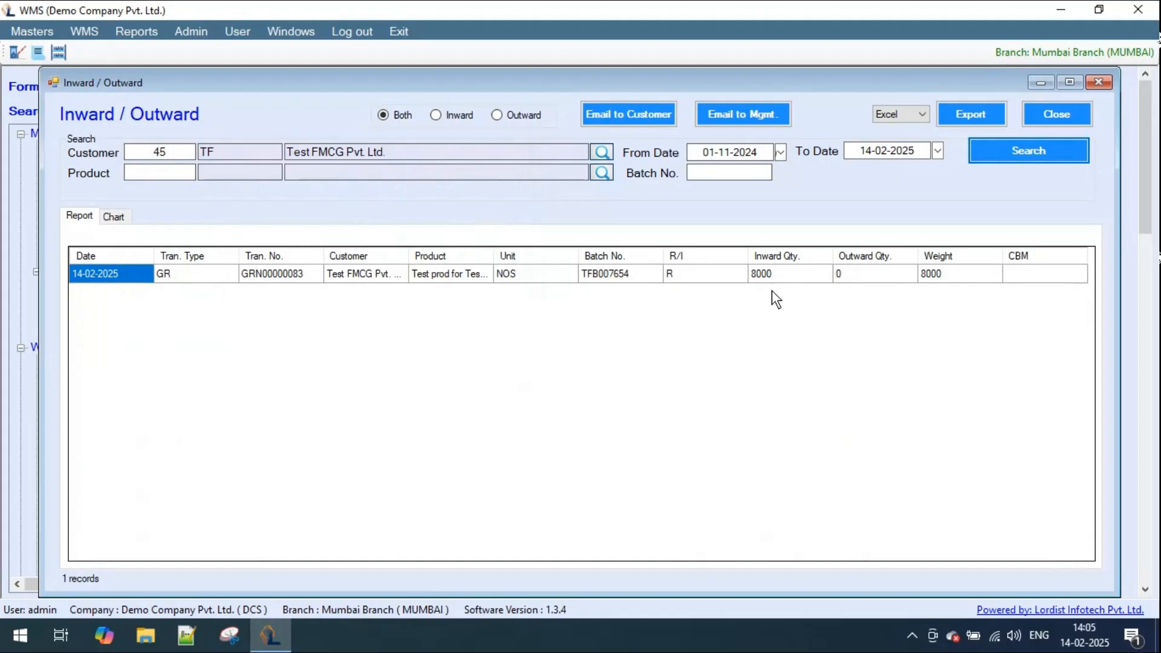
{"action": "left_click", "coordinate": [605, 177]}
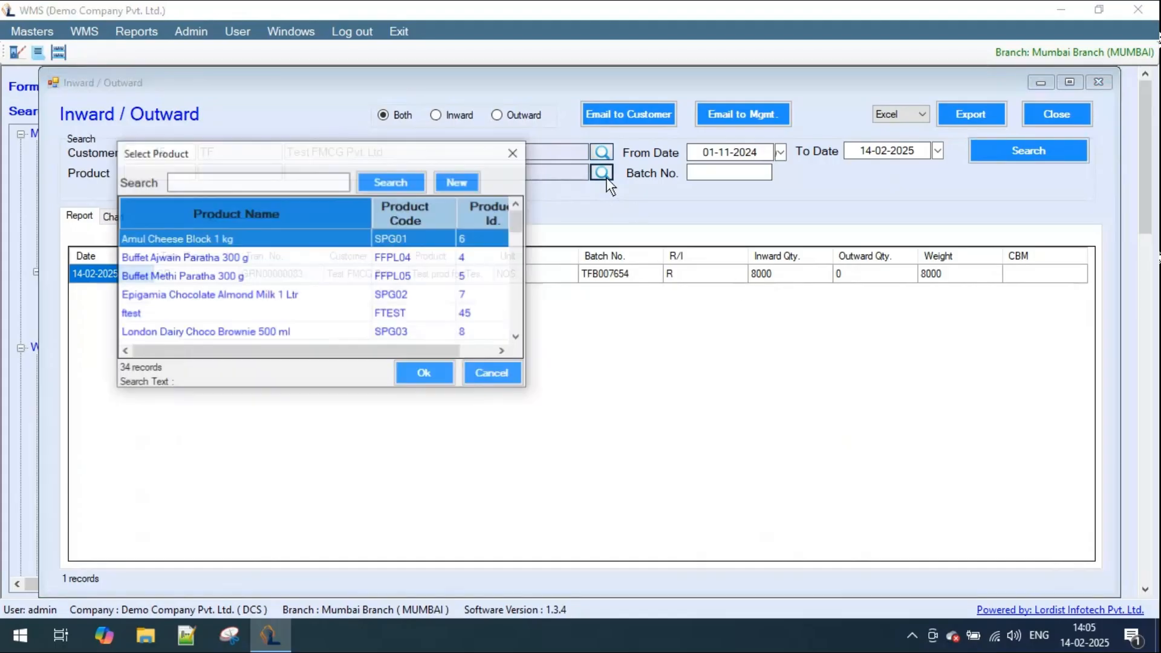
{"action": "left_click", "coordinate": [493, 374]}
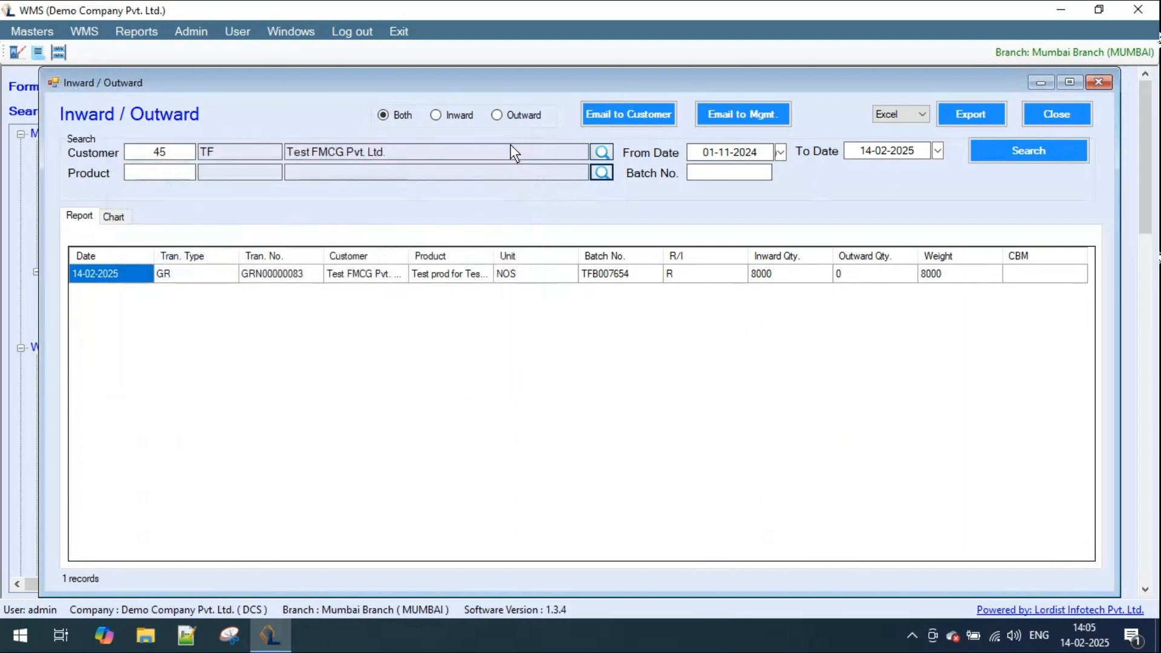
- Clear the customer filter, copy the batch number of the Test FMCG Pvt. Ltd. entry, and search the report again
{"action": "left_click_drag", "start_coordinate": [171, 150], "coordinate": [145, 146]}
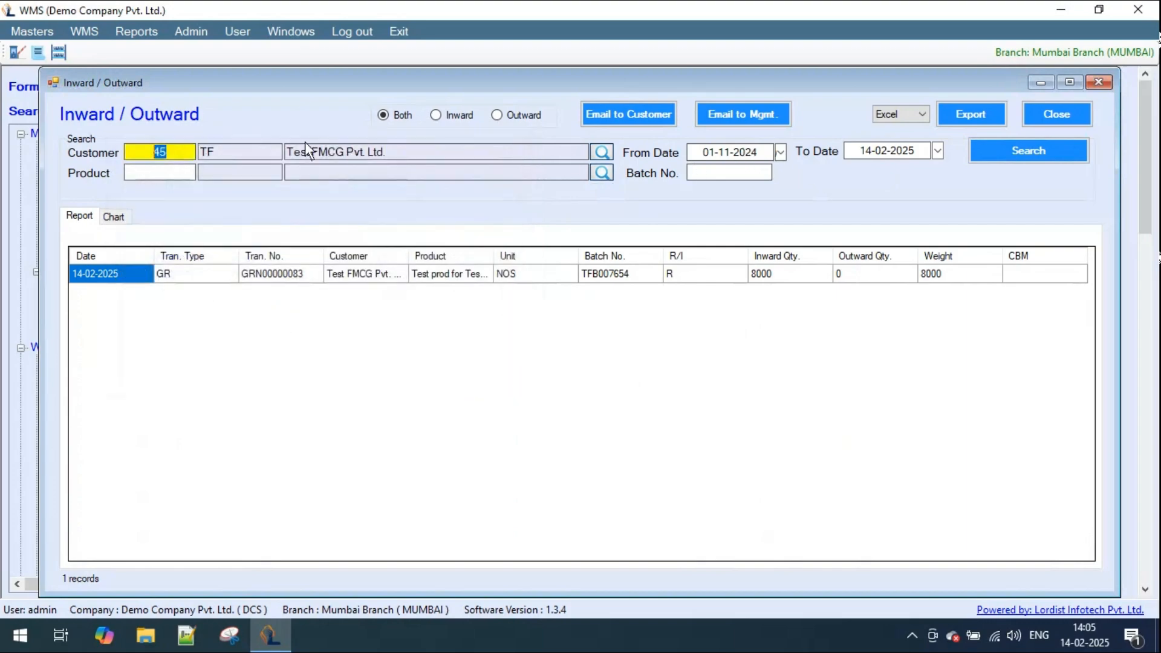
{"action": "key", "text": "BackSpace"}
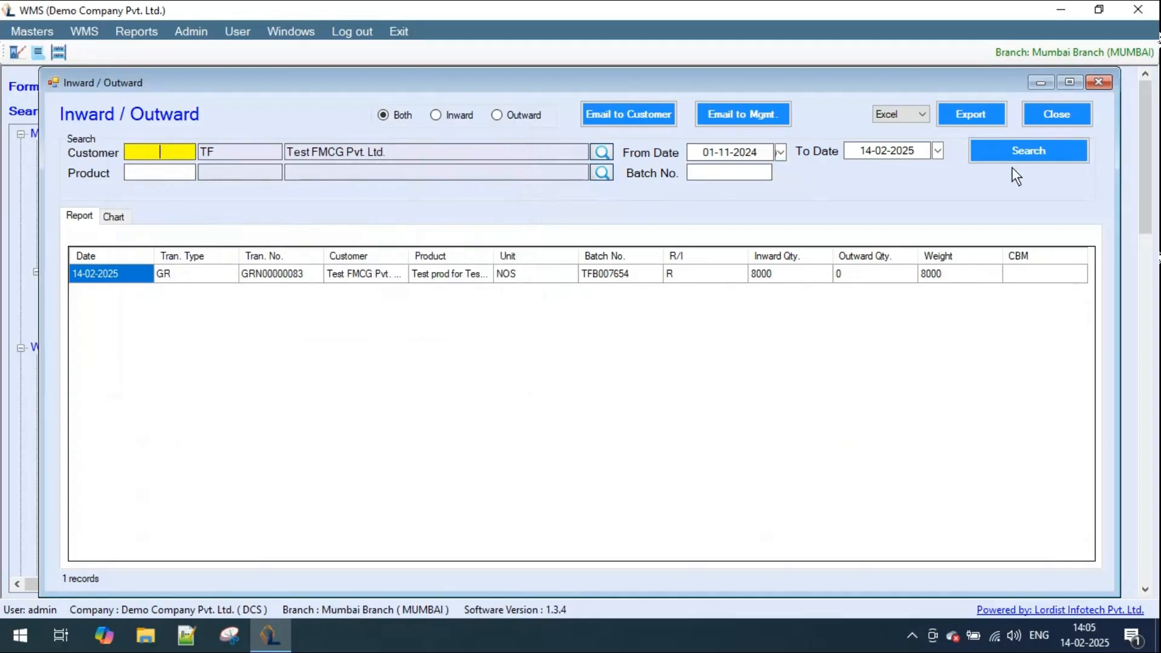
{"action": "left_click", "coordinate": [609, 276]}
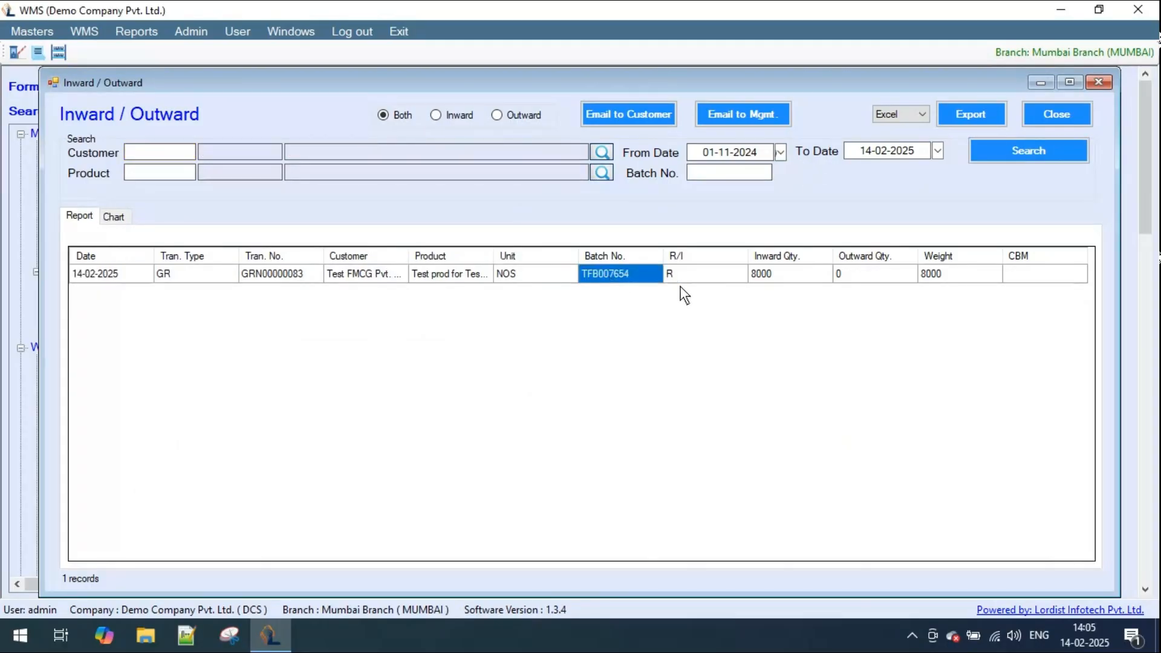
{"action": "left_click", "coordinate": [1040, 154]}
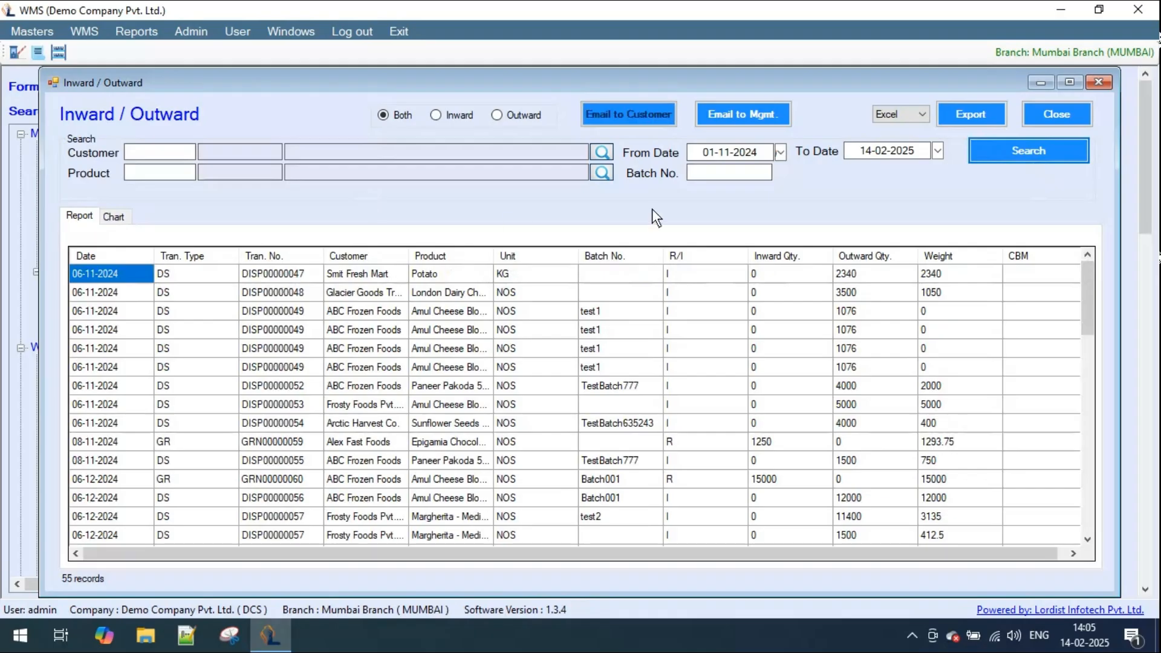
- Filter the Inward/Outward report by batch number TFB007654 and search
{"action": "left_click", "coordinate": [705, 173]}
{"action": "type", "text": "TFB007654"}
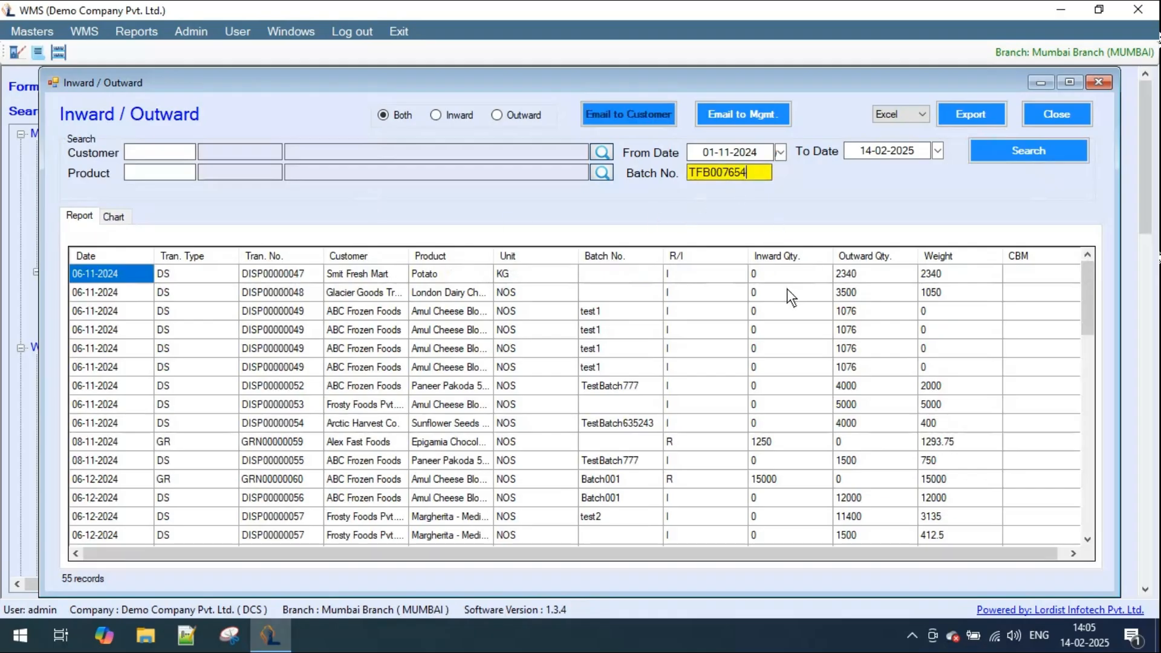
{"action": "left_click", "coordinate": [1021, 155]}
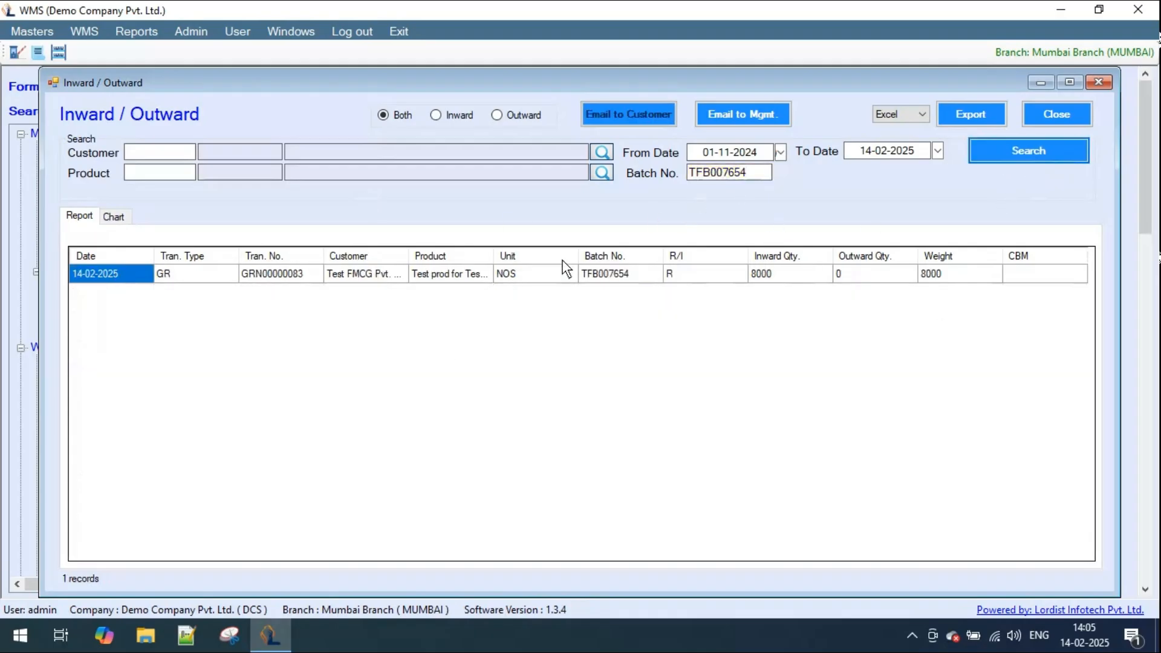
- Email the batch TFB007654 report to management, view the available export formats, and close the Inward/Outward report
{"action": "left_click", "coordinate": [642, 278]}
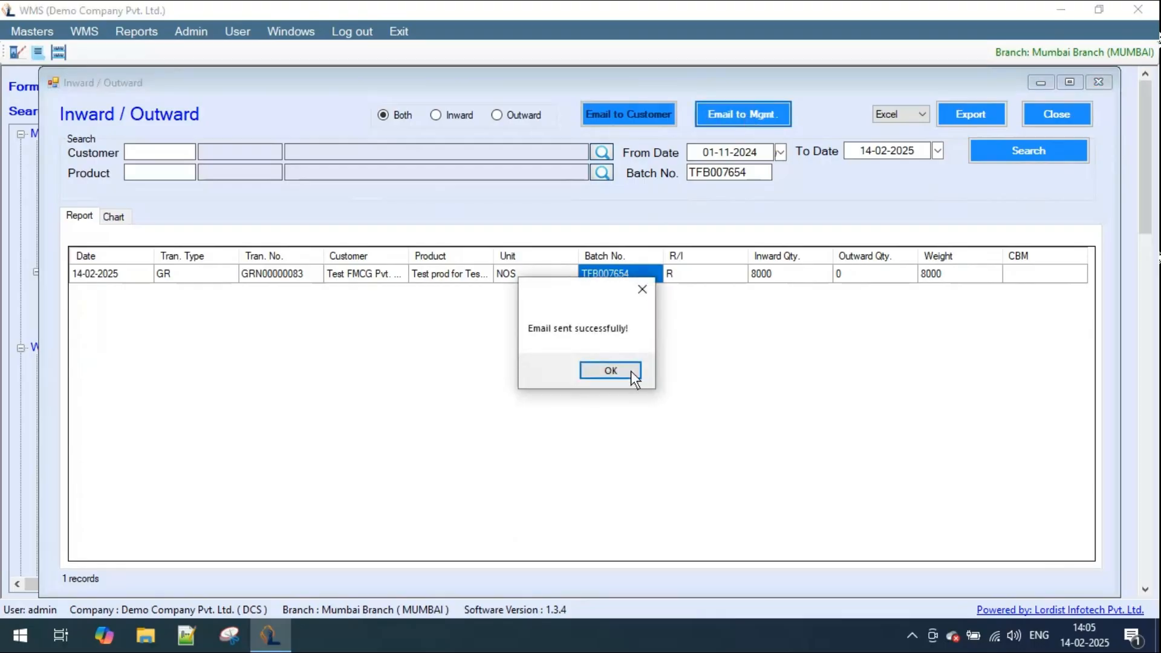
{"action": "left_click", "coordinate": [629, 372]}
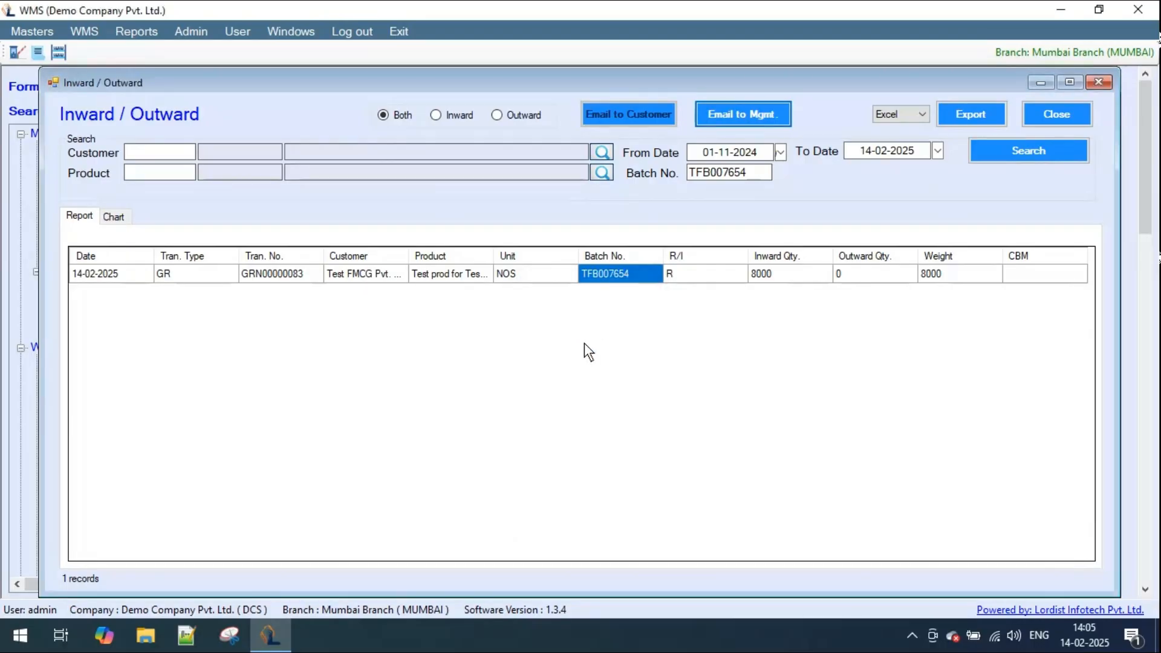
{"action": "left_click", "coordinate": [922, 113]}
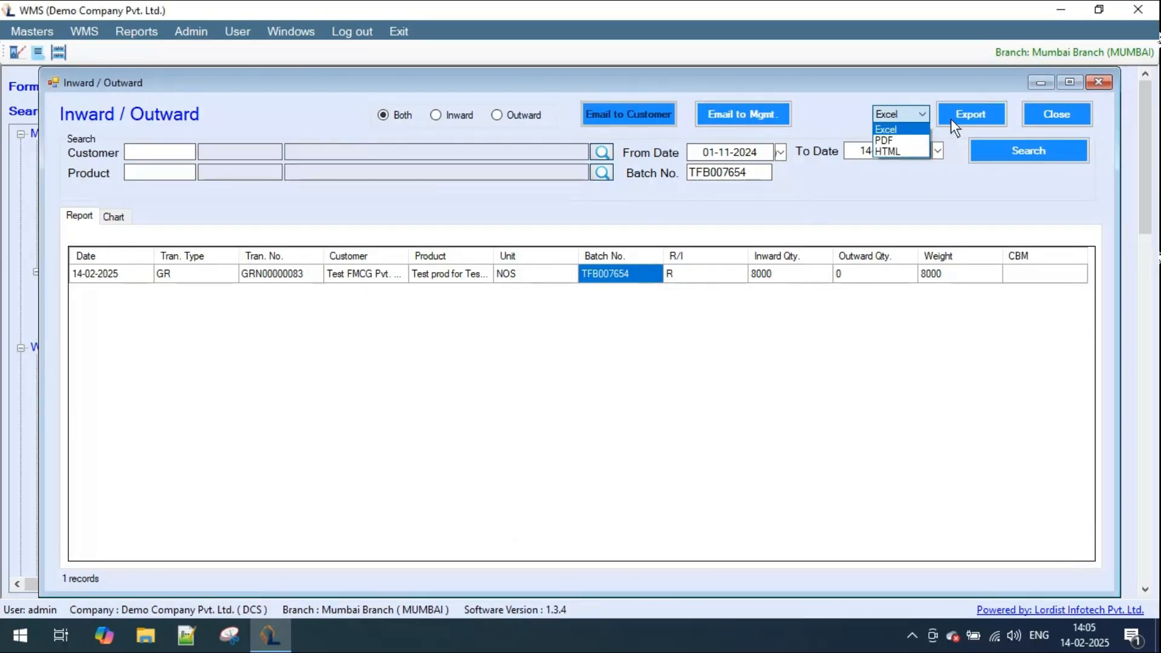
{"action": "left_click", "coordinate": [1071, 115]}
{"action": "left_click", "coordinate": [1071, 114]}
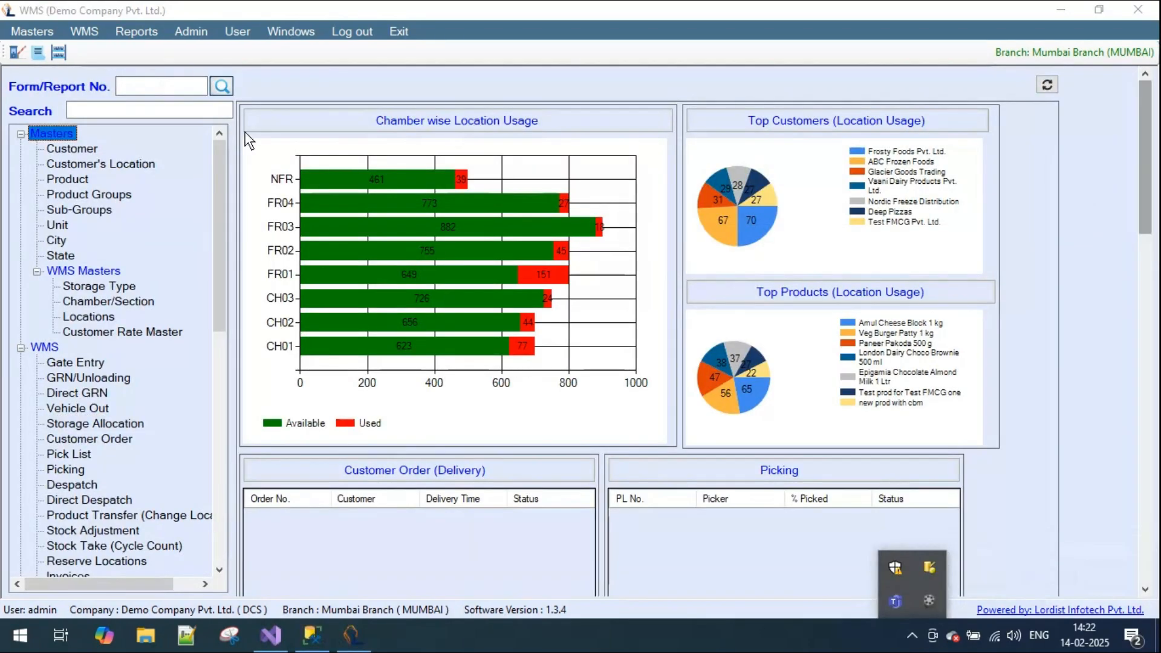
- Open the Product Stock report from the stock reports
{"action": "left_click", "coordinate": [149, 34]}
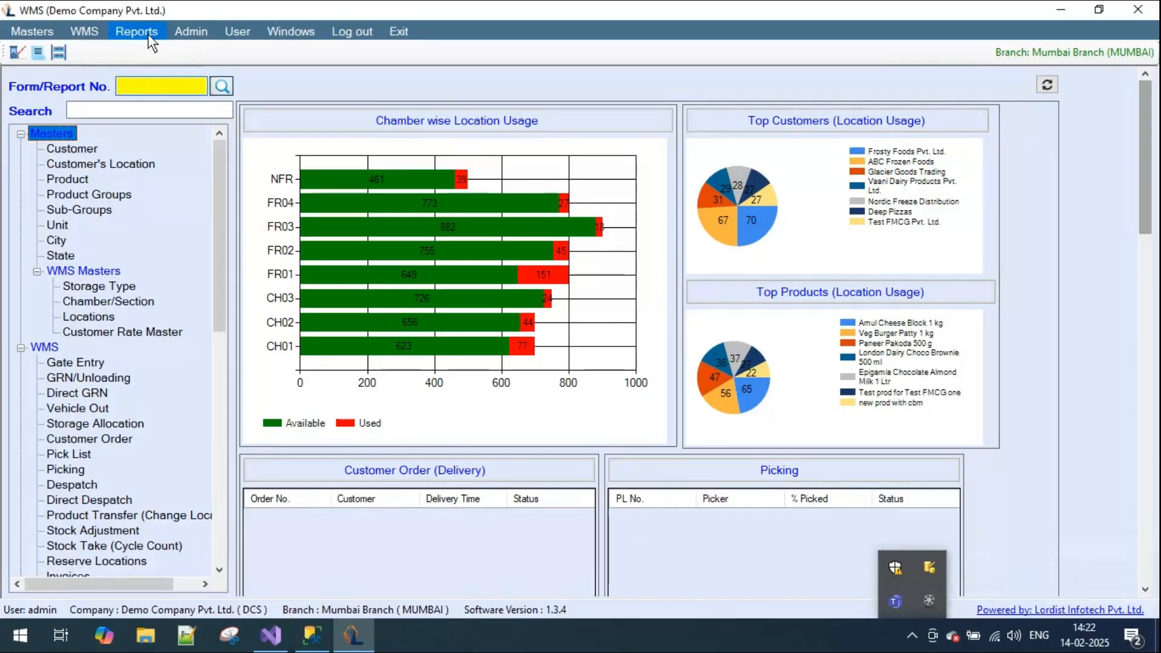
{"action": "left_click", "coordinate": [148, 34]}
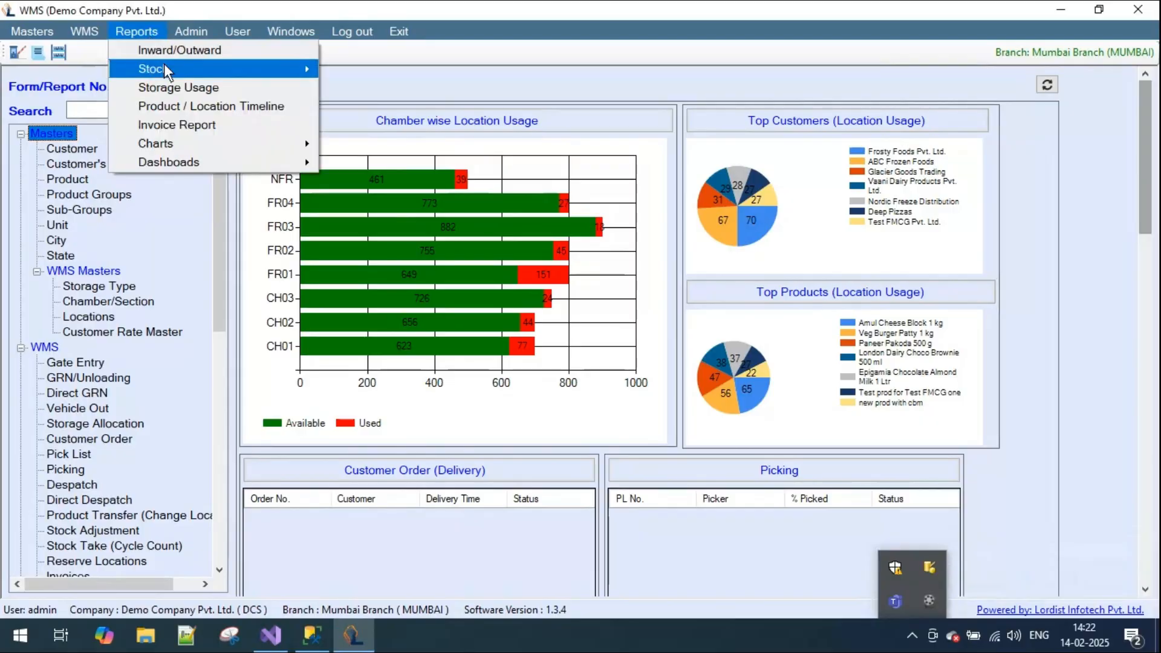
{"action": "mouse_move", "coordinate": [164, 65]}
{"action": "left_click", "coordinate": [405, 74]}
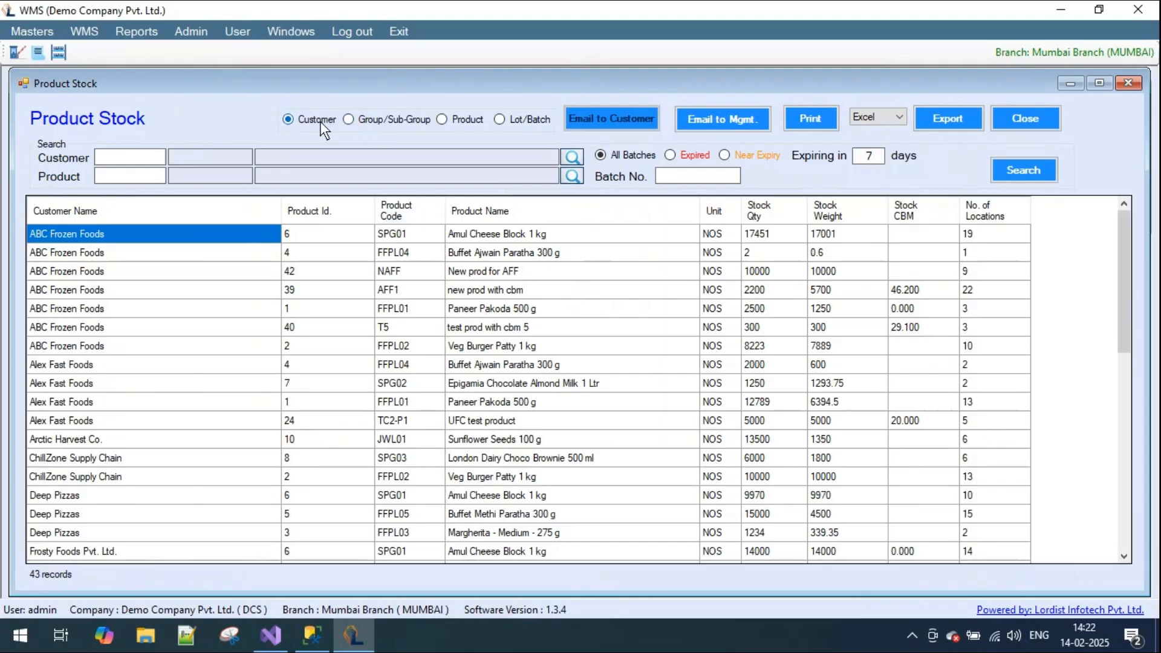
- Examine the product stock grouped by Group/Sub-Group, by Product, and by Lot/Batch down to the last rows
{"action": "left_click", "coordinate": [399, 122]}
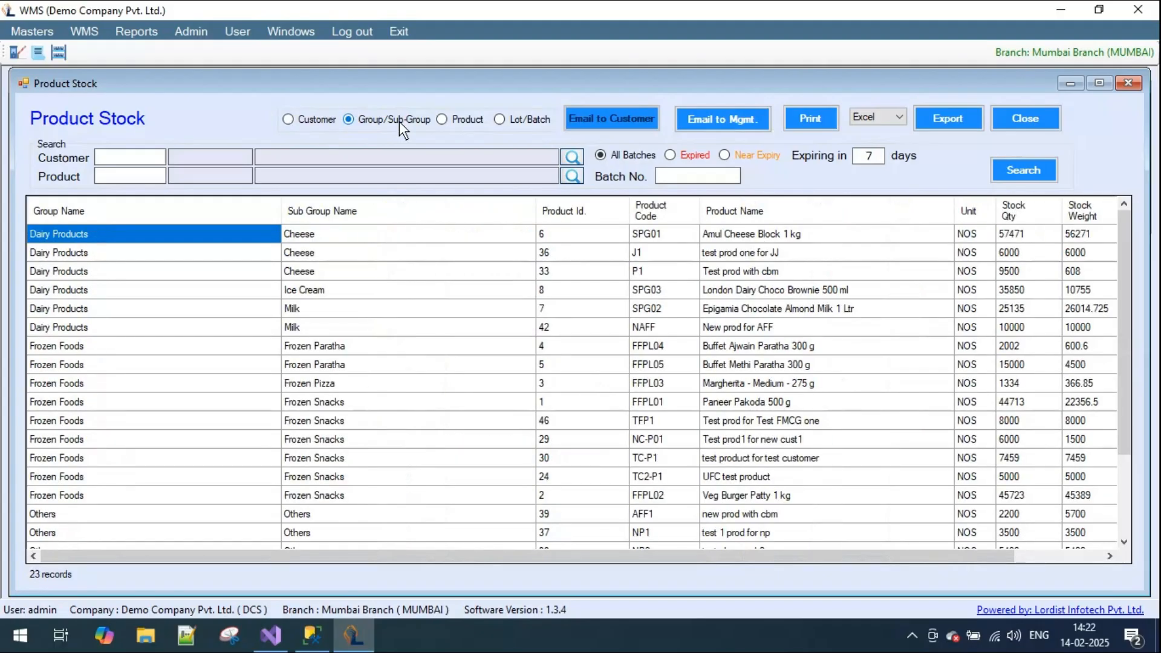
{"action": "left_click_drag", "start_coordinate": [608, 554], "coordinate": [723, 556]}
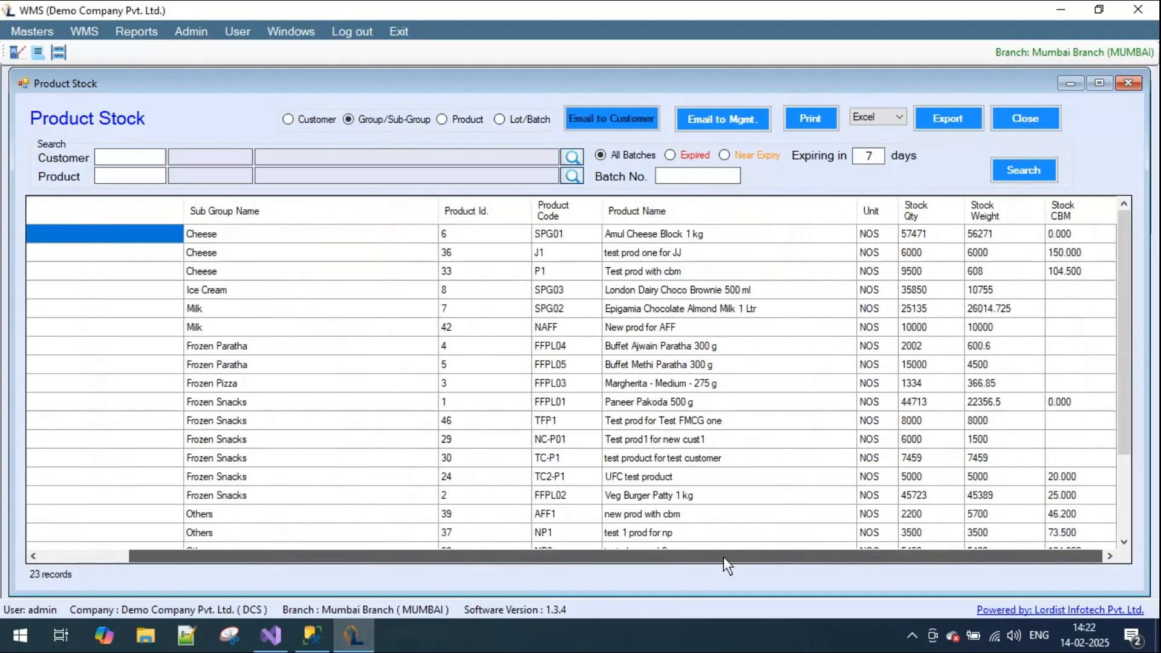
{"action": "left_click", "coordinate": [462, 124]}
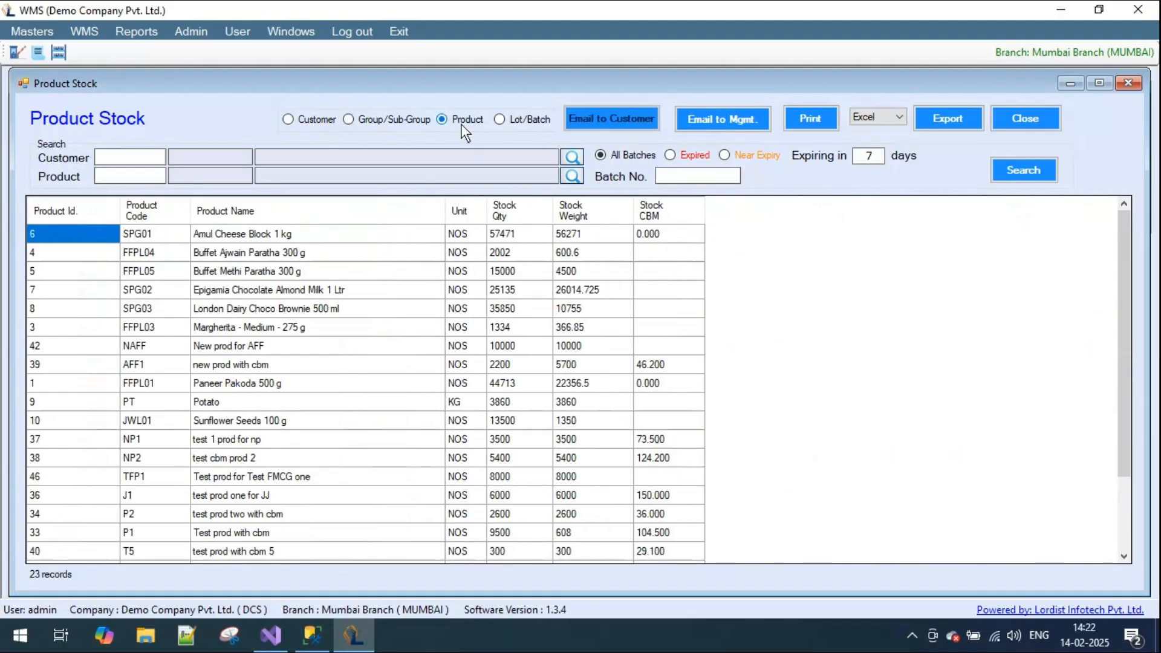
{"action": "left_click", "coordinate": [513, 121]}
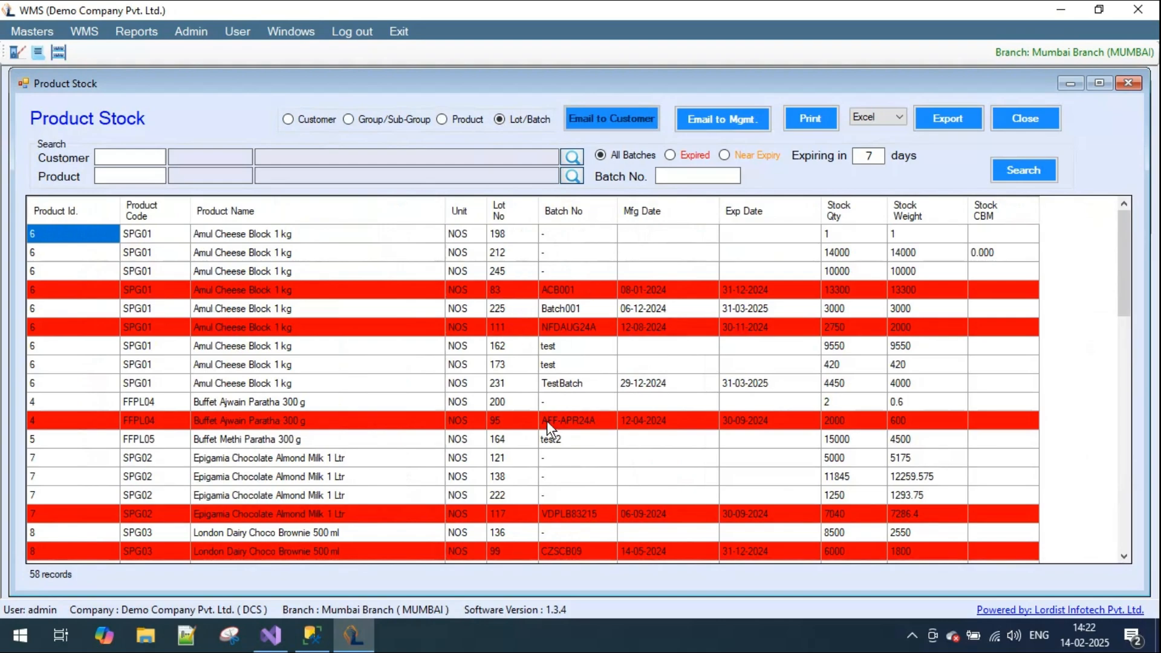
{"action": "left_click_drag", "start_coordinate": [1122, 229], "coordinate": [1127, 481]}
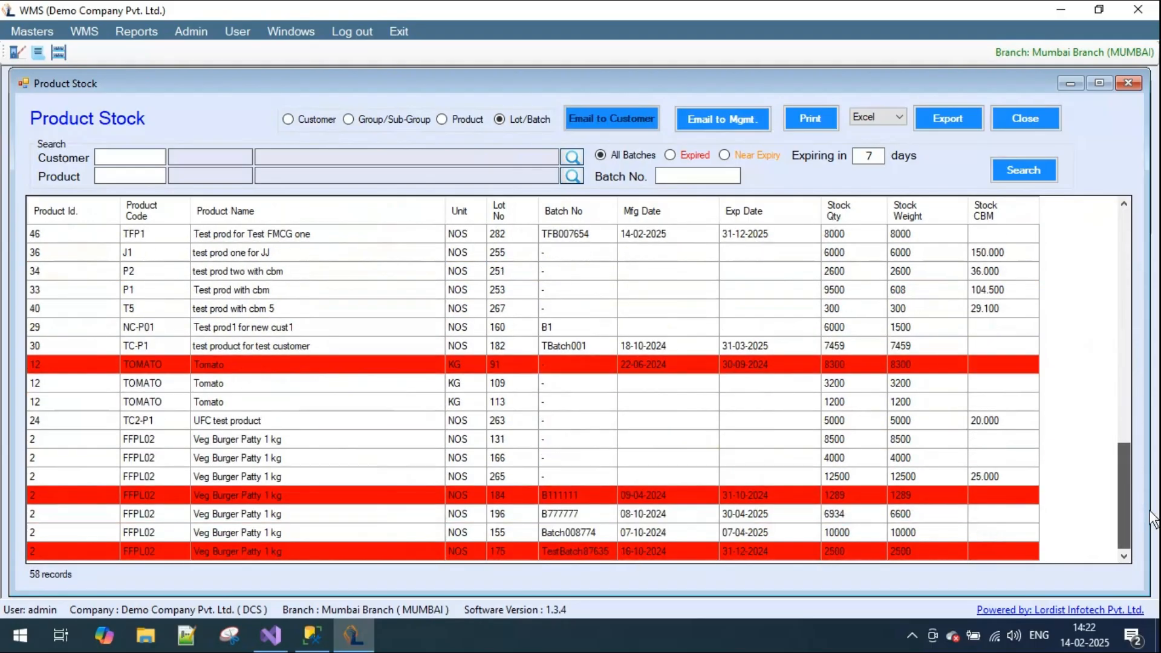
- List the expired batches, then search for near-expiry batches expiring in 60 days and examine their expiry dates
{"action": "left_click", "coordinate": [671, 159]}
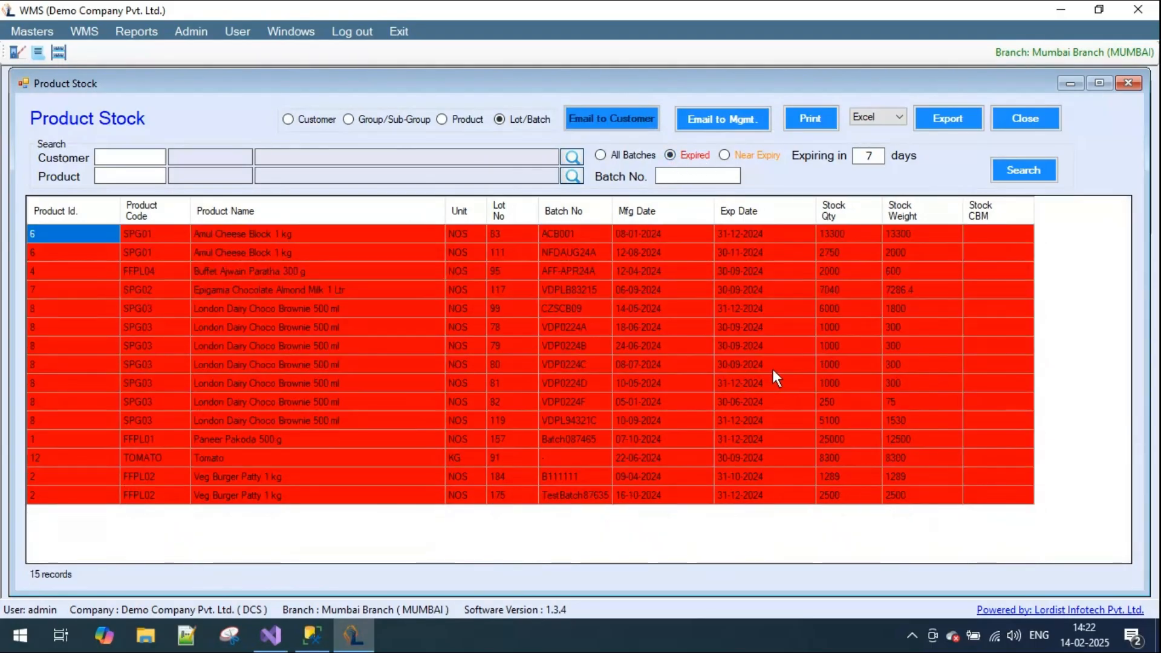
{"action": "left_click", "coordinate": [724, 156]}
{"action": "type", "text": "60"}
{"action": "left_click", "coordinate": [1023, 170]}
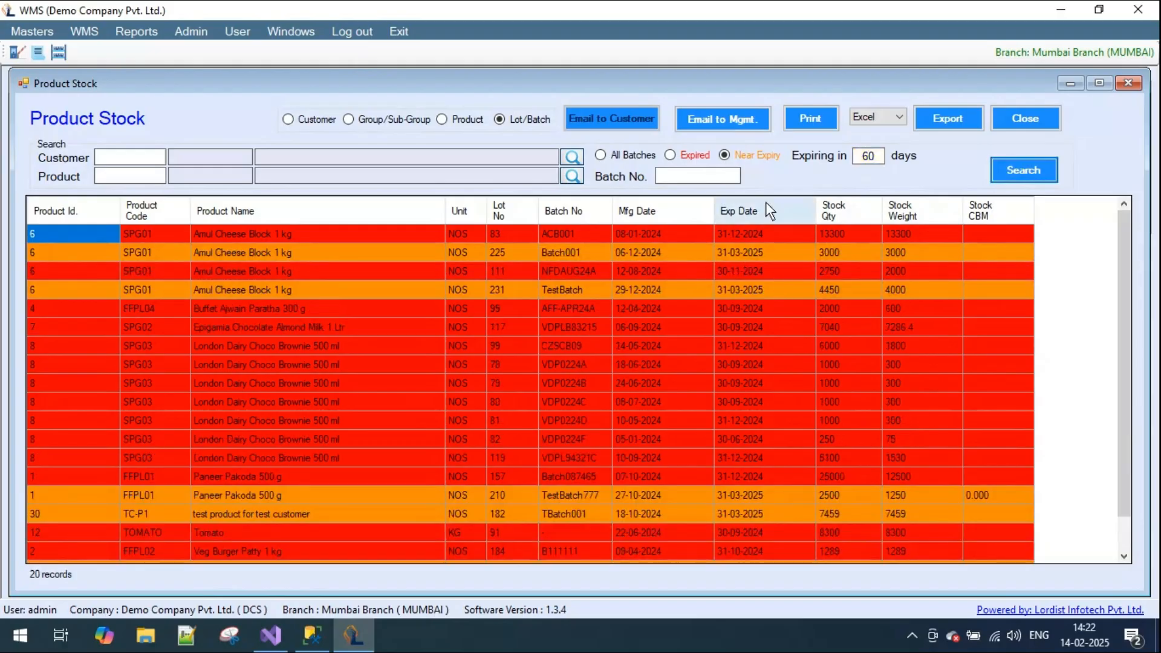
{"action": "left_click", "coordinate": [746, 256]}
{"action": "left_click", "coordinate": [753, 291]}
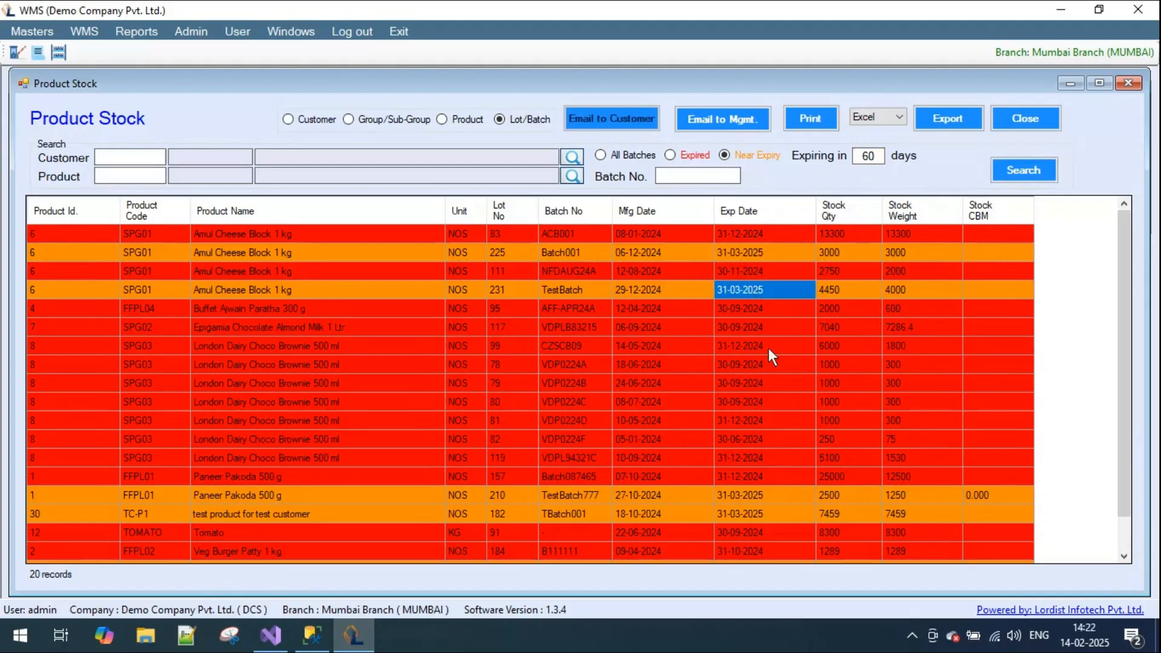
- Group the Product Stock report by customer, view the expired stock, and return the filter to all batches
{"action": "left_click", "coordinate": [314, 123]}
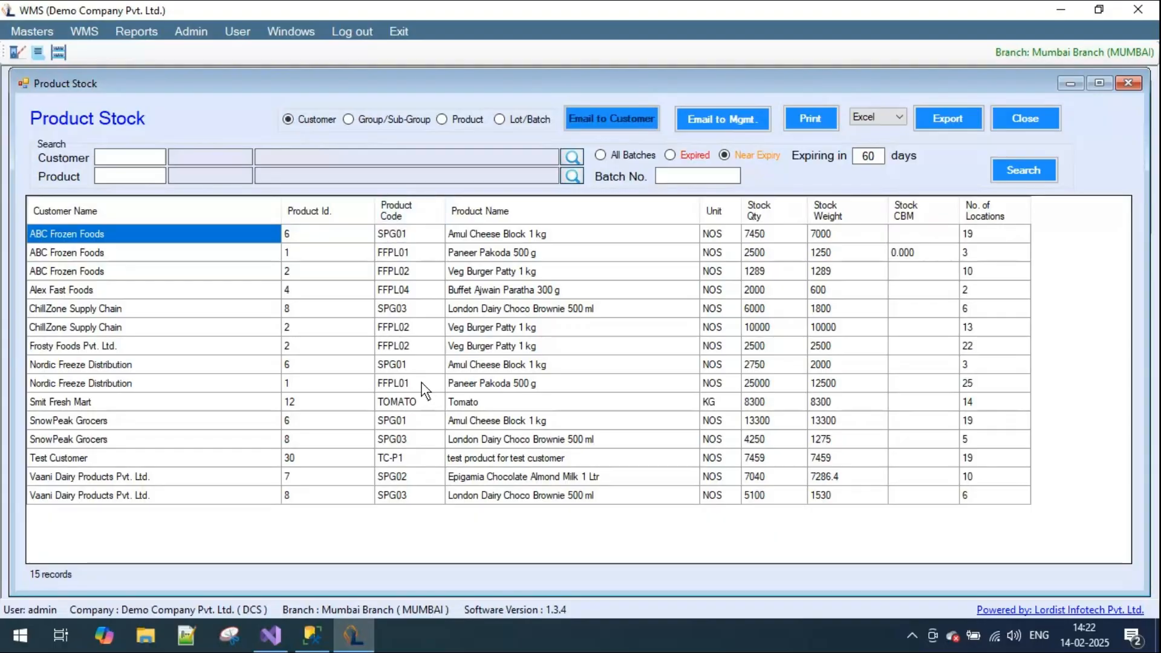
{"action": "left_click", "coordinate": [669, 154]}
{"action": "left_click", "coordinate": [625, 154]}
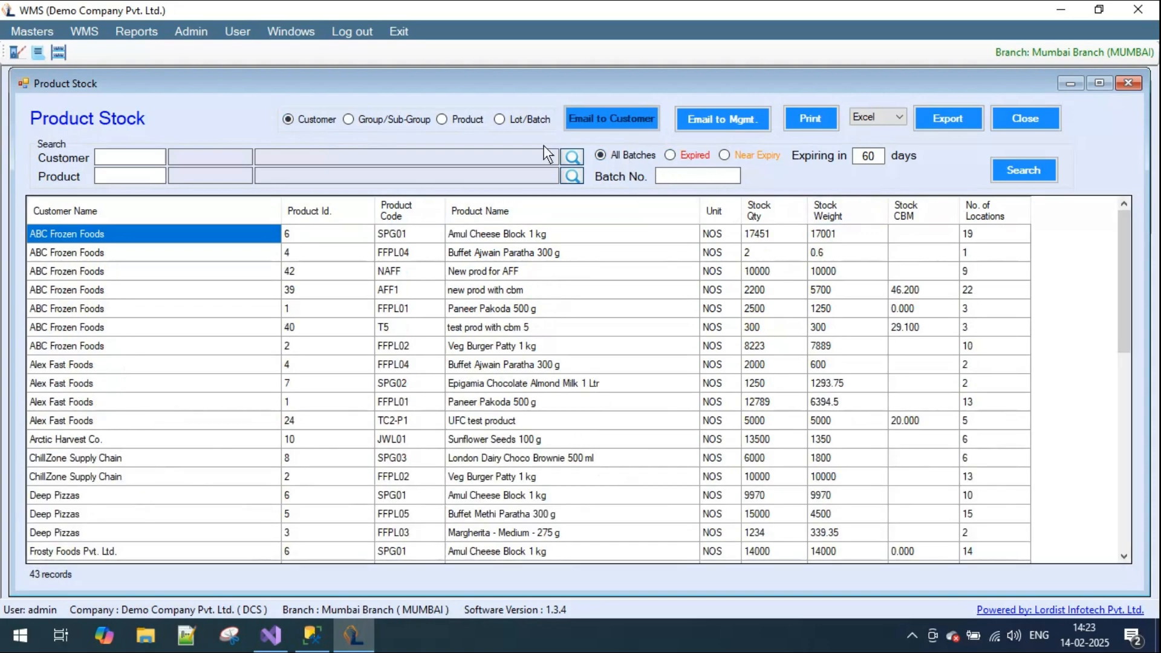
- Select Test FMCG Pvt. Ltd. as the customer filter of the Product Stock report
{"action": "left_click", "coordinate": [572, 157]}
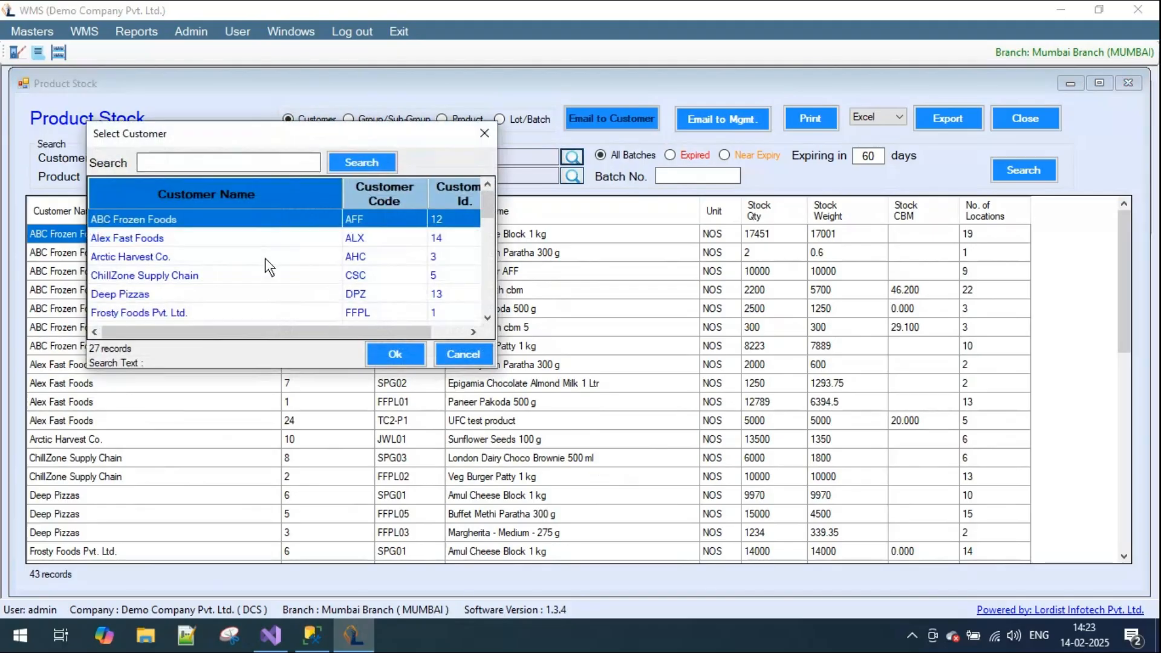
{"action": "type", "text": "test"}
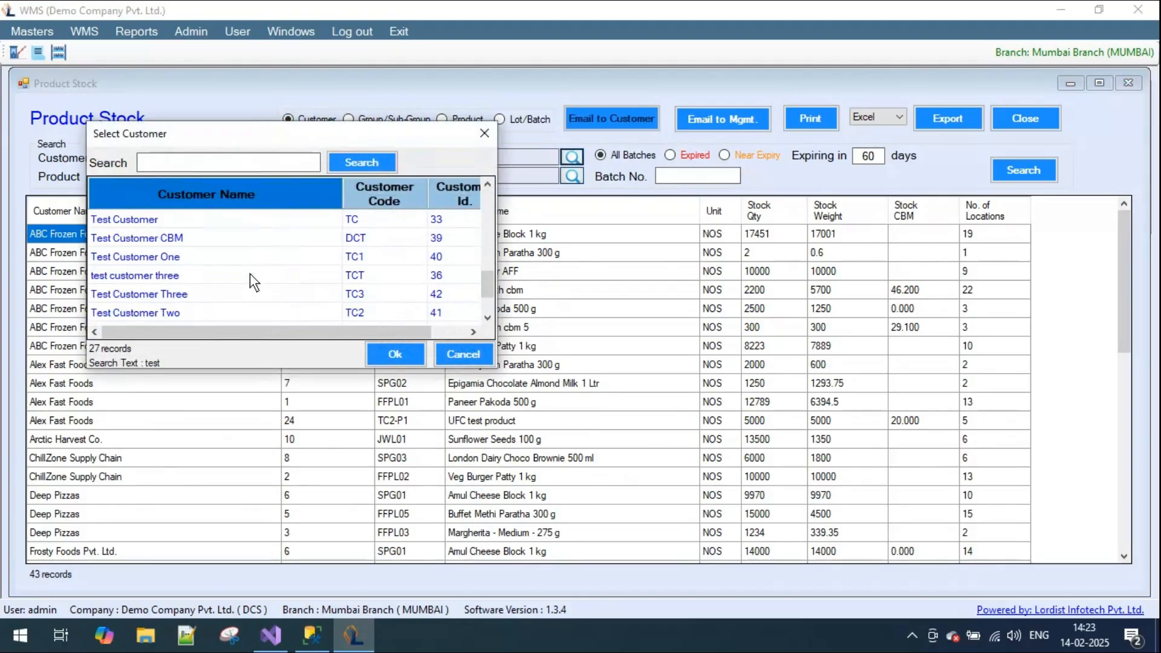
{"action": "scroll", "coordinate": [249, 273], "scroll_direction": "down", "scroll_amount": 1}
{"action": "double_click", "coordinate": [188, 295]}
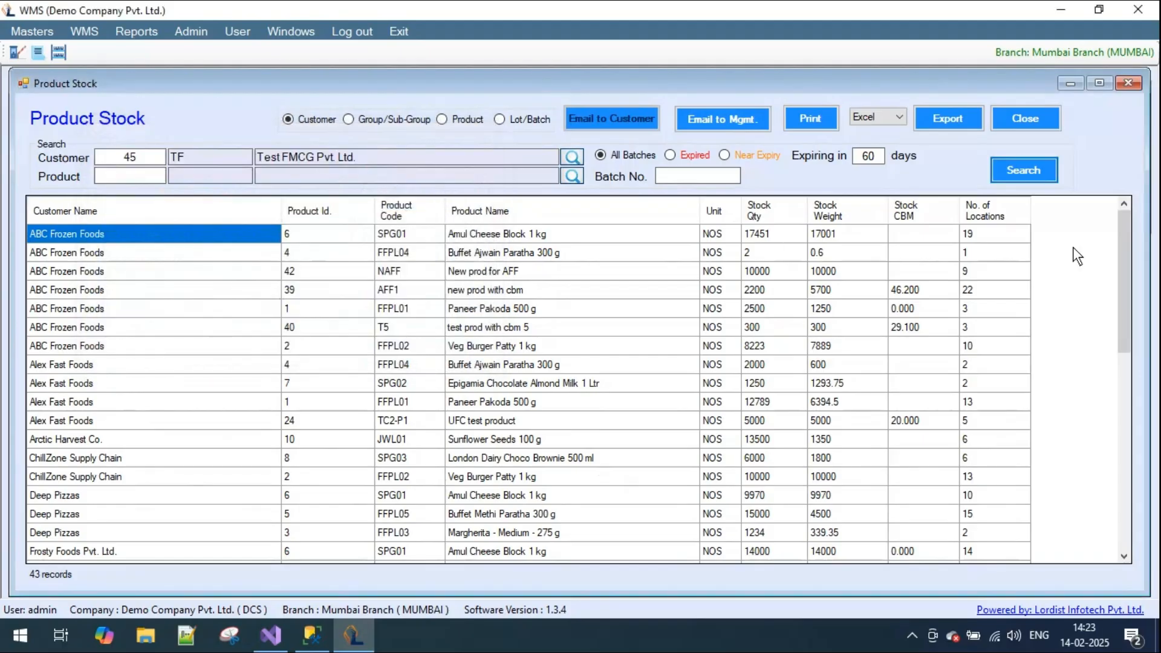
- Search the product stock of Test FMCG Pvt. Ltd. and examine its stock quantity, stock weight and number of locations
{"action": "left_click", "coordinate": [1009, 171]}
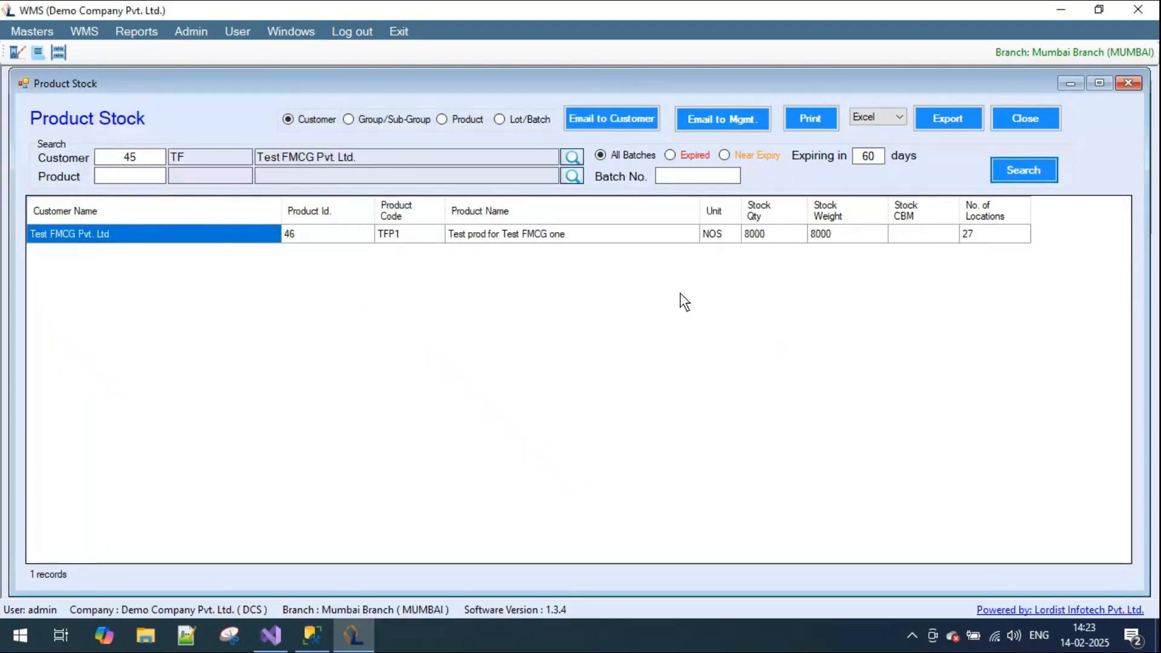
{"action": "left_click", "coordinate": [763, 239]}
{"action": "left_click", "coordinate": [838, 240]}
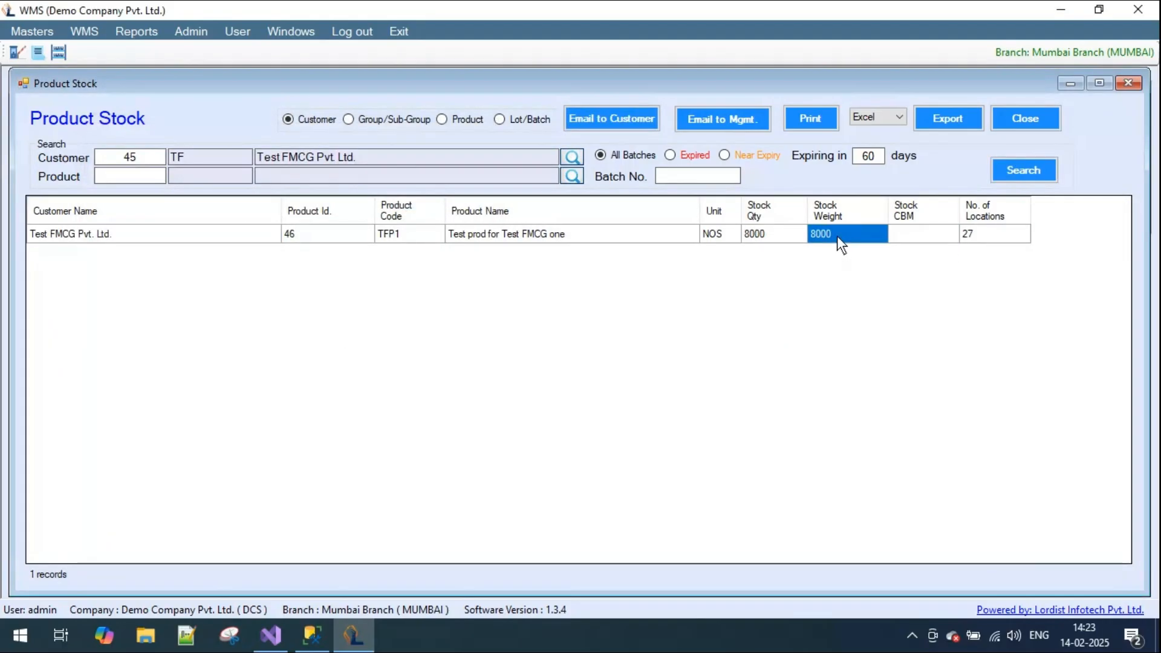
{"action": "left_click", "coordinate": [987, 239]}
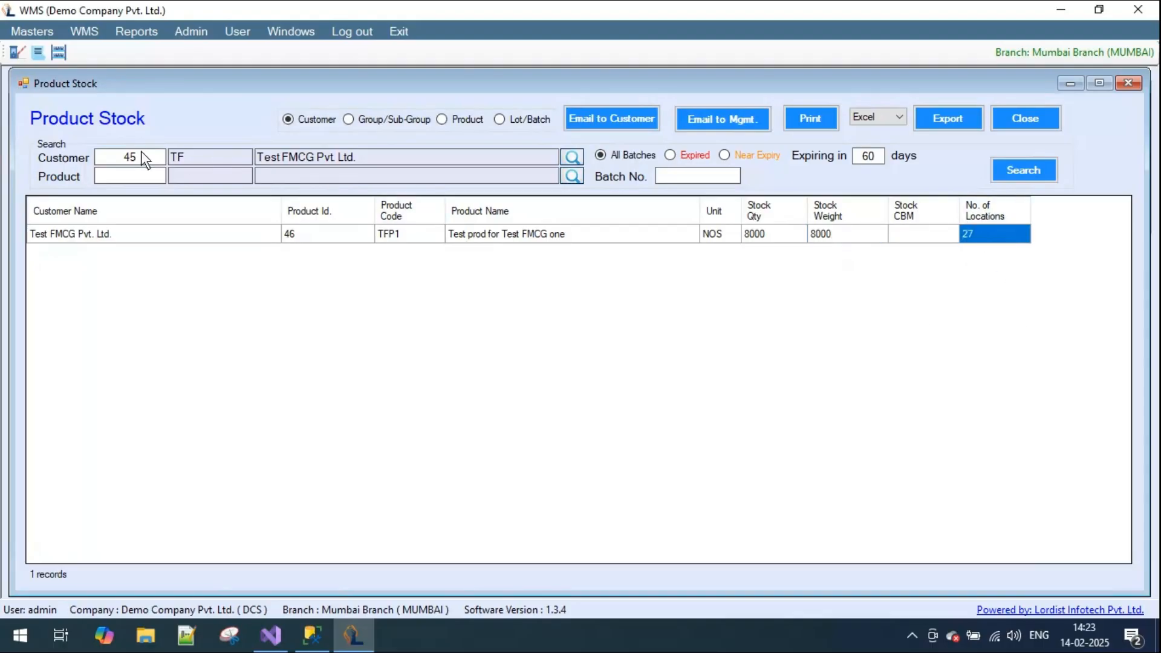
- Clear the customer filter and search the stock of the product Test prod for Test FMCG one
{"action": "left_click", "coordinate": [123, 159]}
{"action": "key", "text": "BackSpace"}
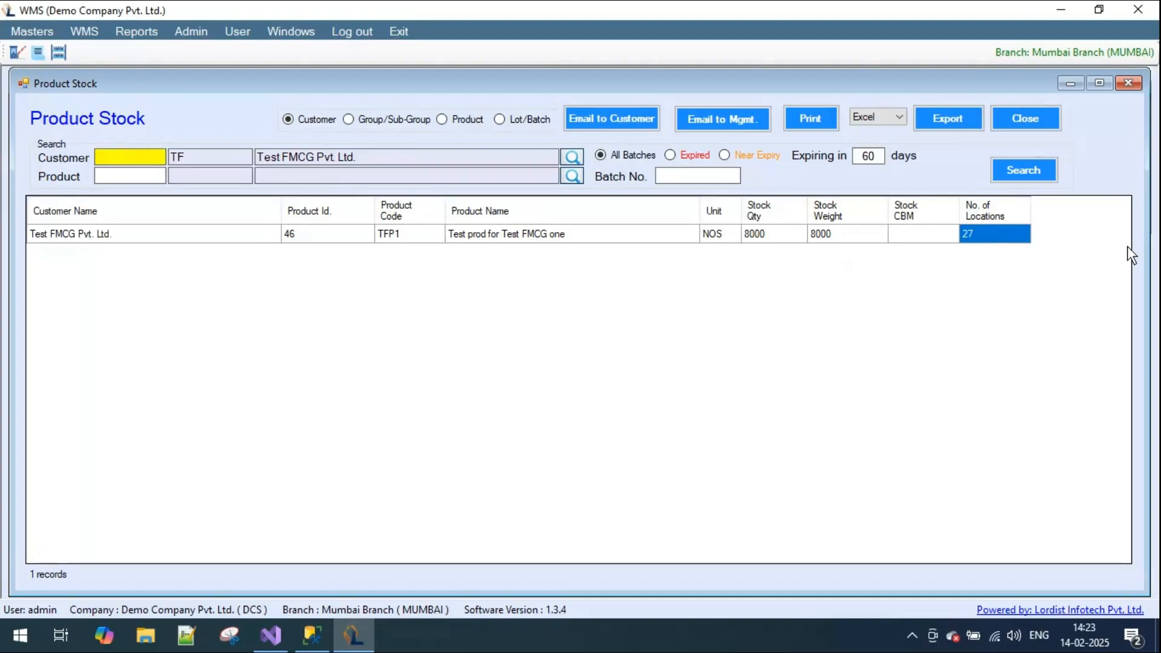
{"action": "left_click", "coordinate": [1039, 173]}
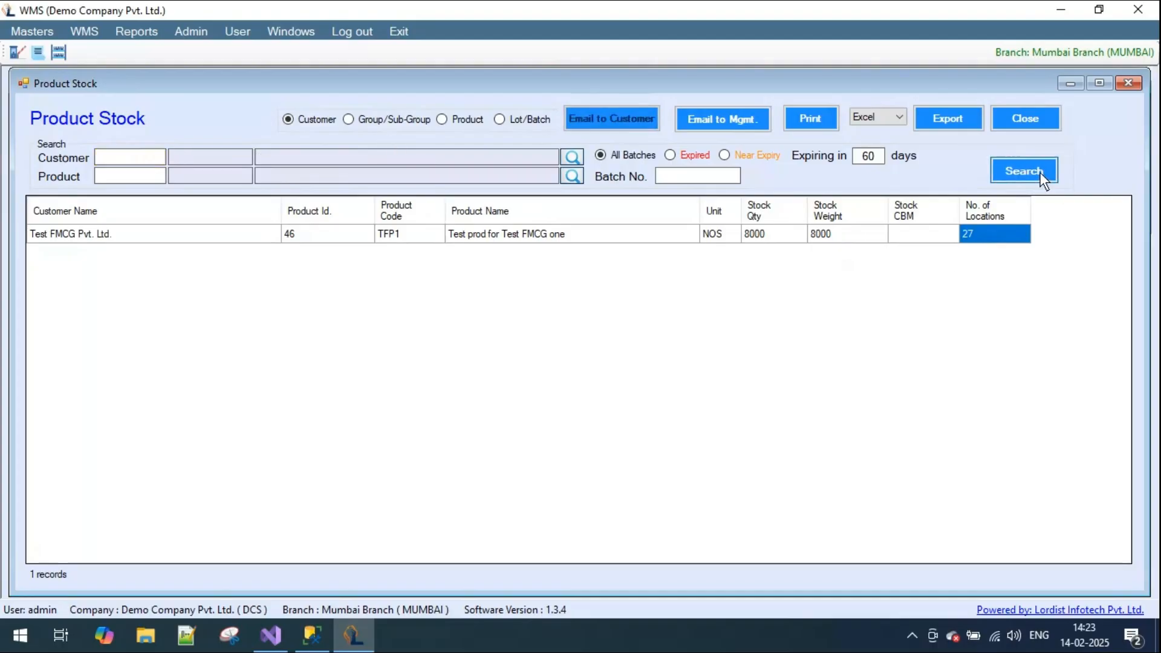
{"action": "left_click", "coordinate": [573, 176]}
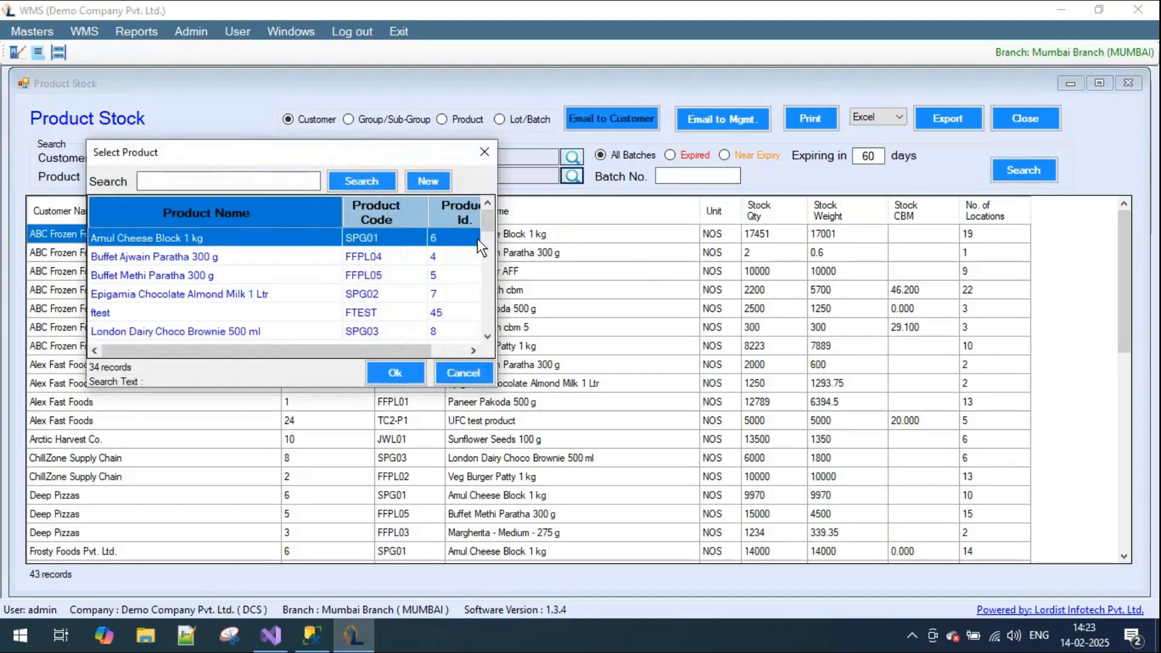
{"action": "type", "text": "test"}
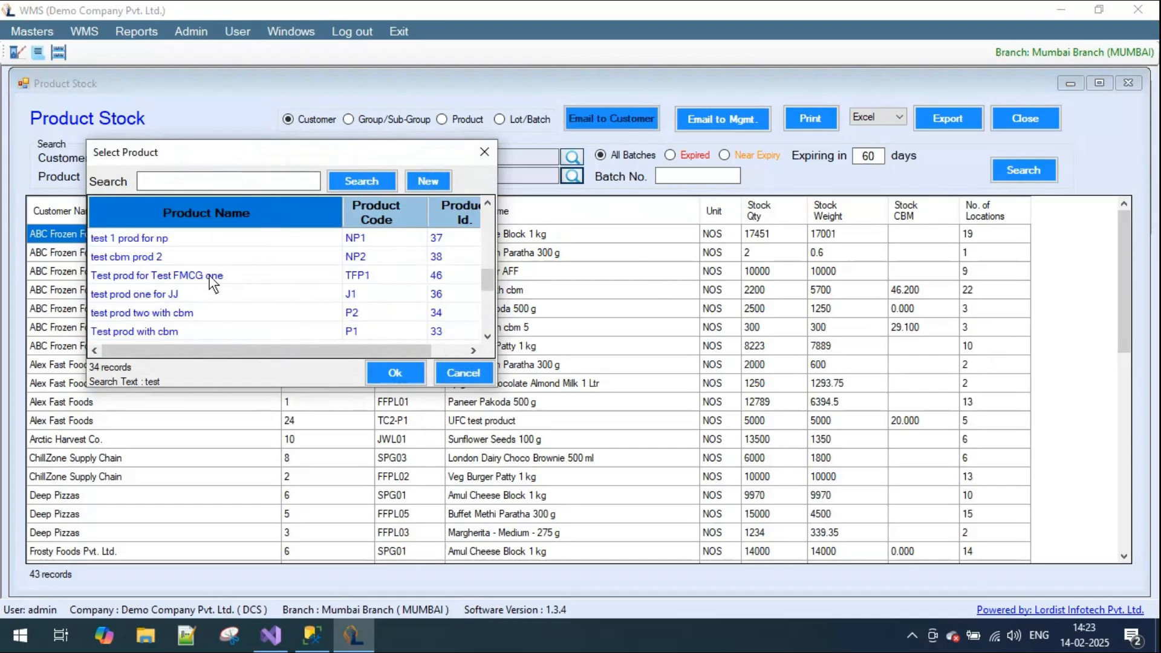
{"action": "double_click", "coordinate": [213, 276]}
{"action": "left_click", "coordinate": [1023, 171]}
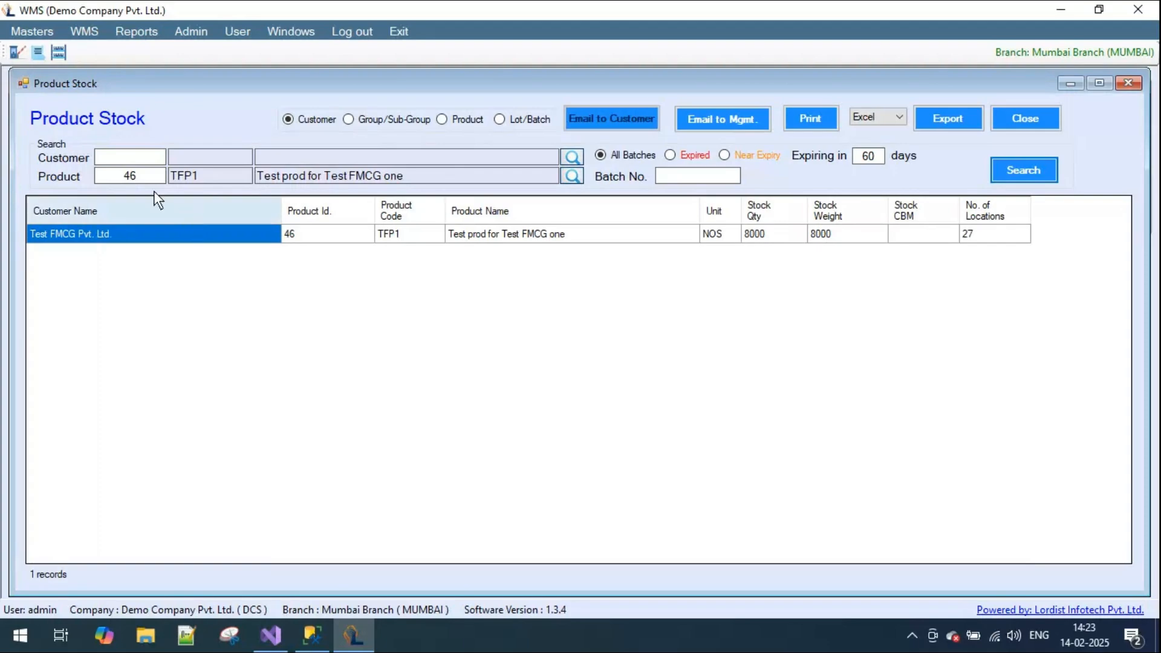
- Clear the product filter and list the stock of all customers and products again
{"action": "left_click", "coordinate": [106, 176]}
{"action": "key", "text": "BackSpace"}
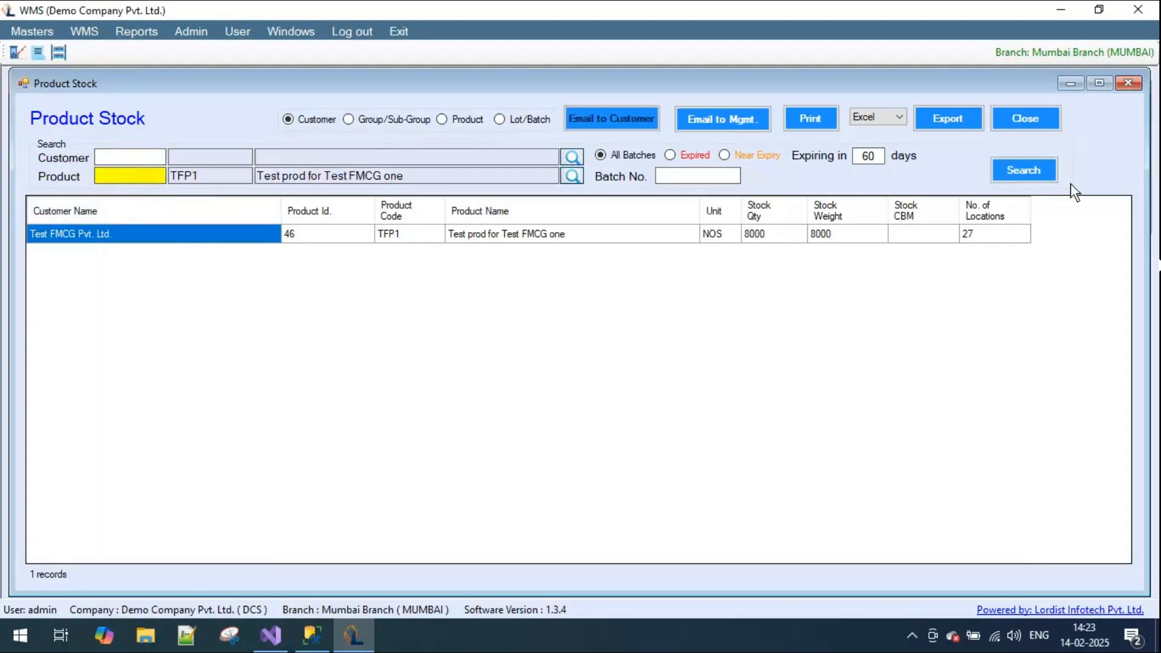
{"action": "left_click", "coordinate": [1024, 171]}
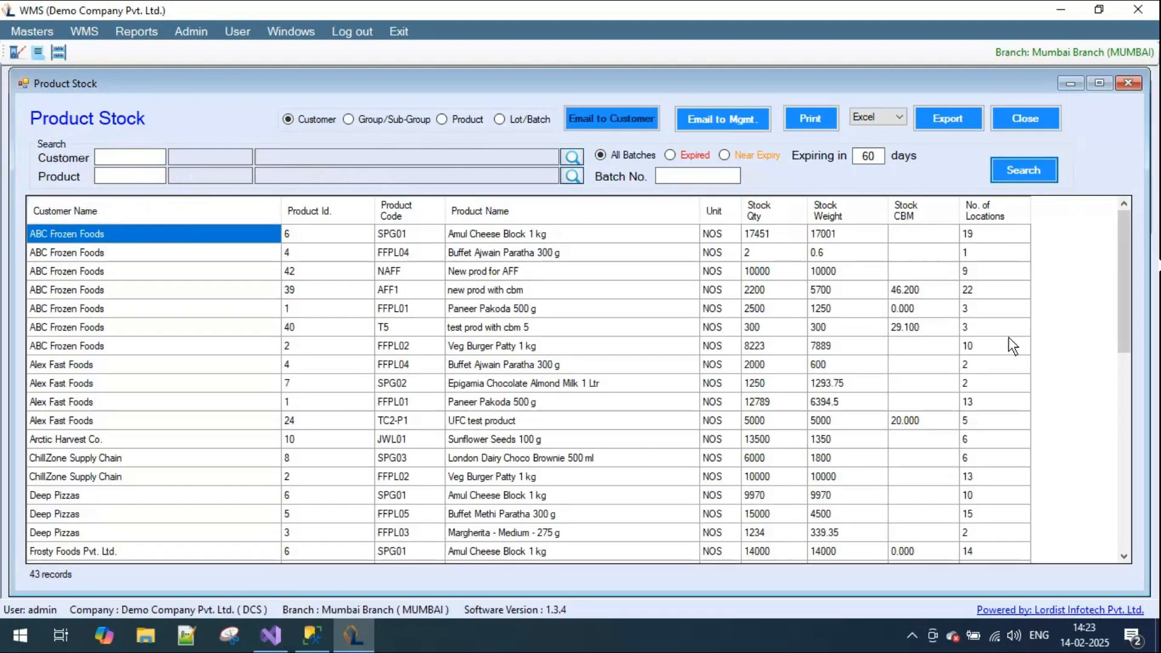
{"action": "left_click", "coordinate": [683, 179]}
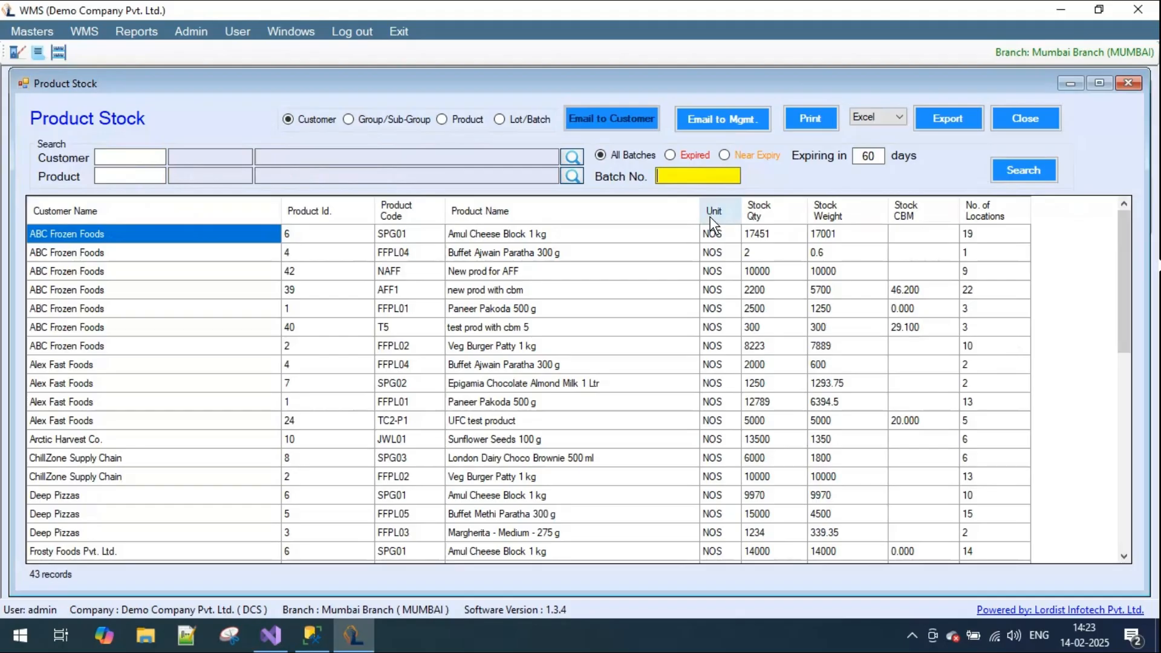
- Filter the Product Stock report to customer ABC Frozen Foods and email it to the customer
{"action": "left_click", "coordinate": [573, 157]}
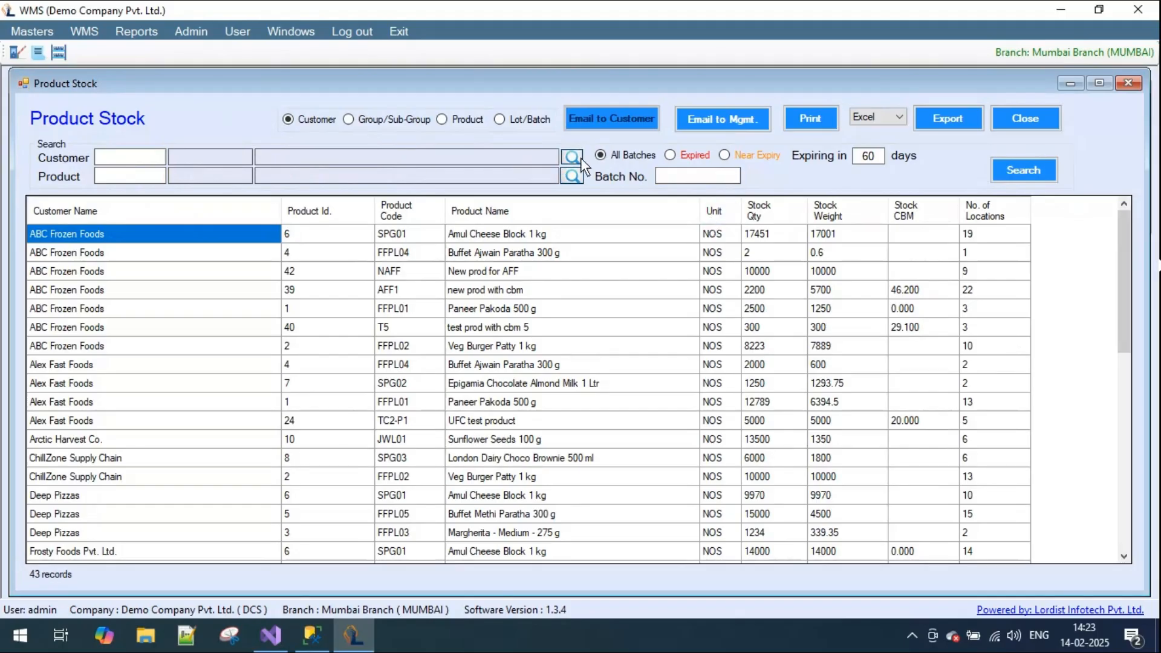
{"action": "double_click", "coordinate": [122, 219]}
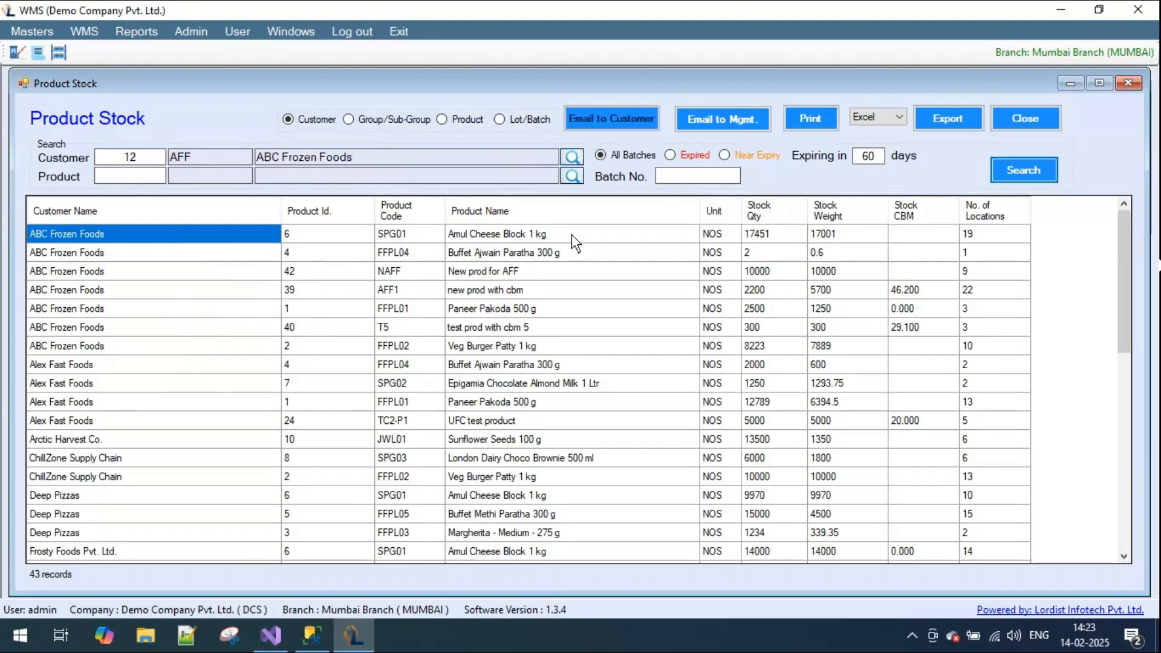
{"action": "left_click", "coordinate": [1014, 167]}
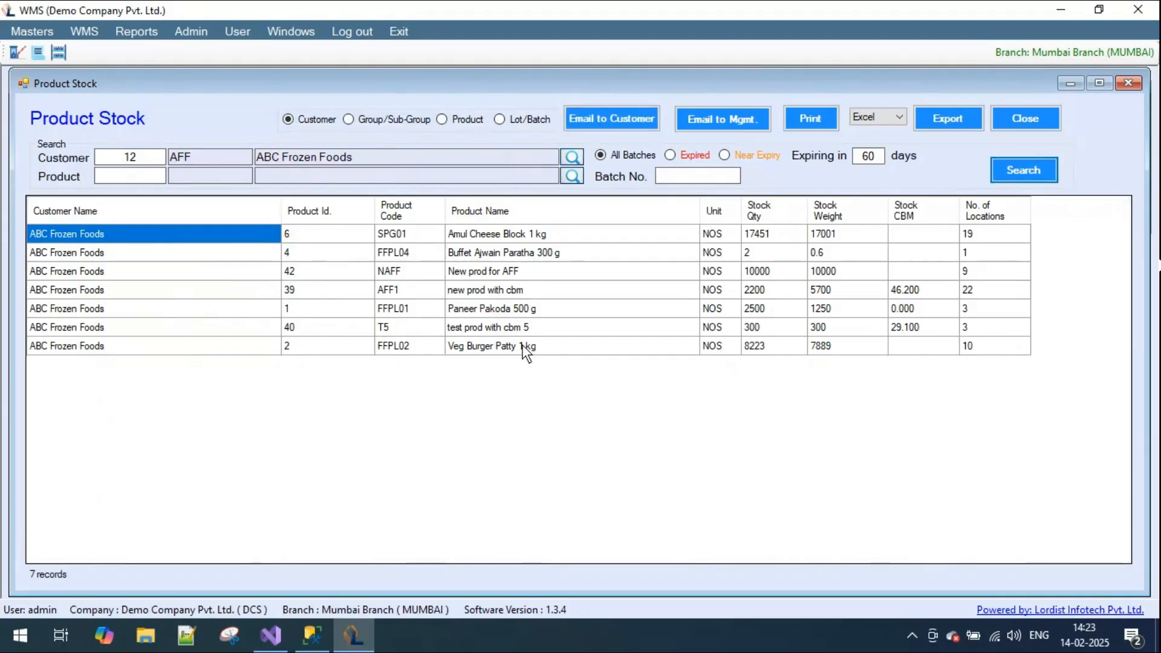
{"action": "left_click", "coordinate": [617, 115]}
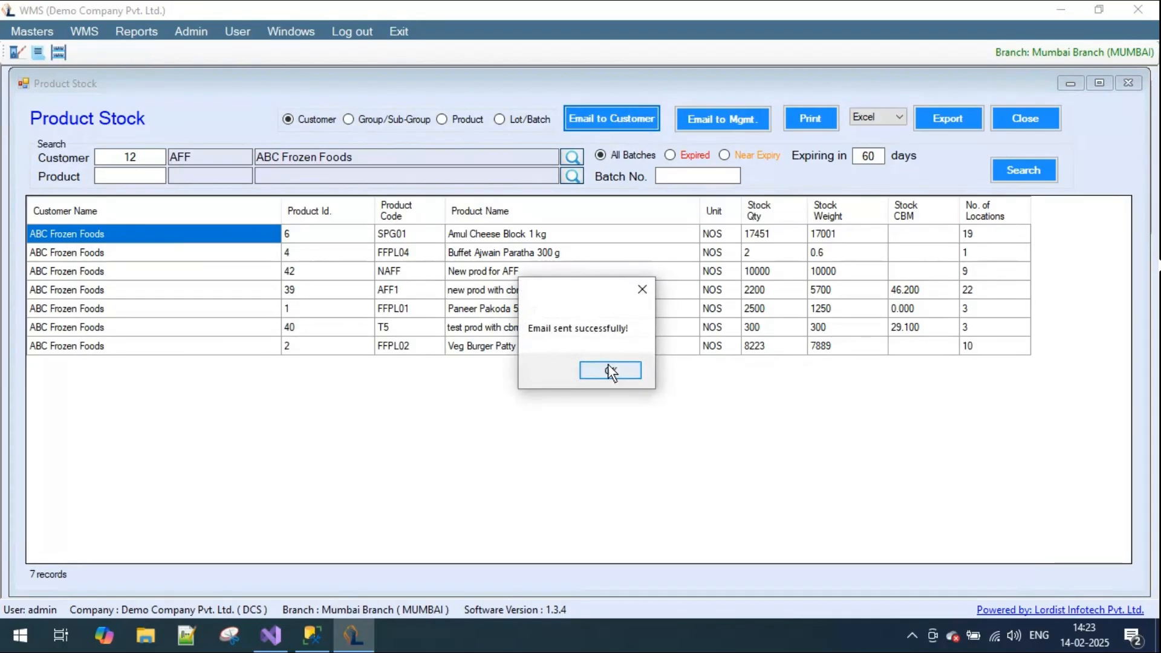
{"action": "left_click", "coordinate": [611, 371]}
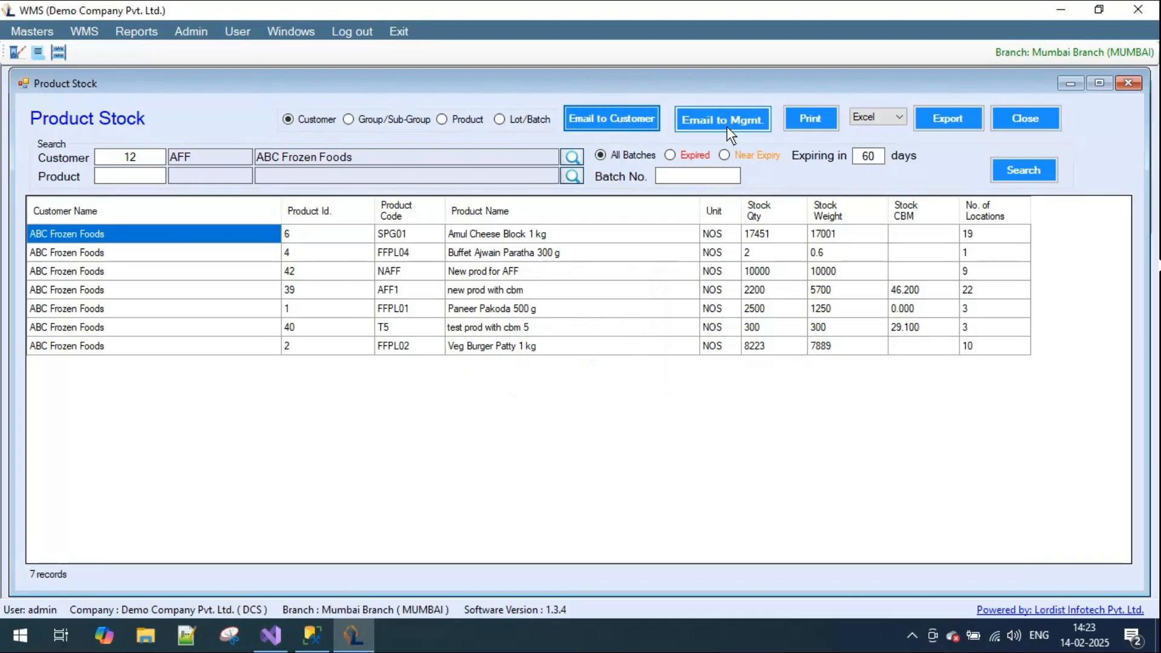
- Check the export format choices, close the Product Stock report and open the Location Stock report
{"action": "left_click", "coordinate": [904, 118]}
{"action": "left_click", "coordinate": [903, 118]}
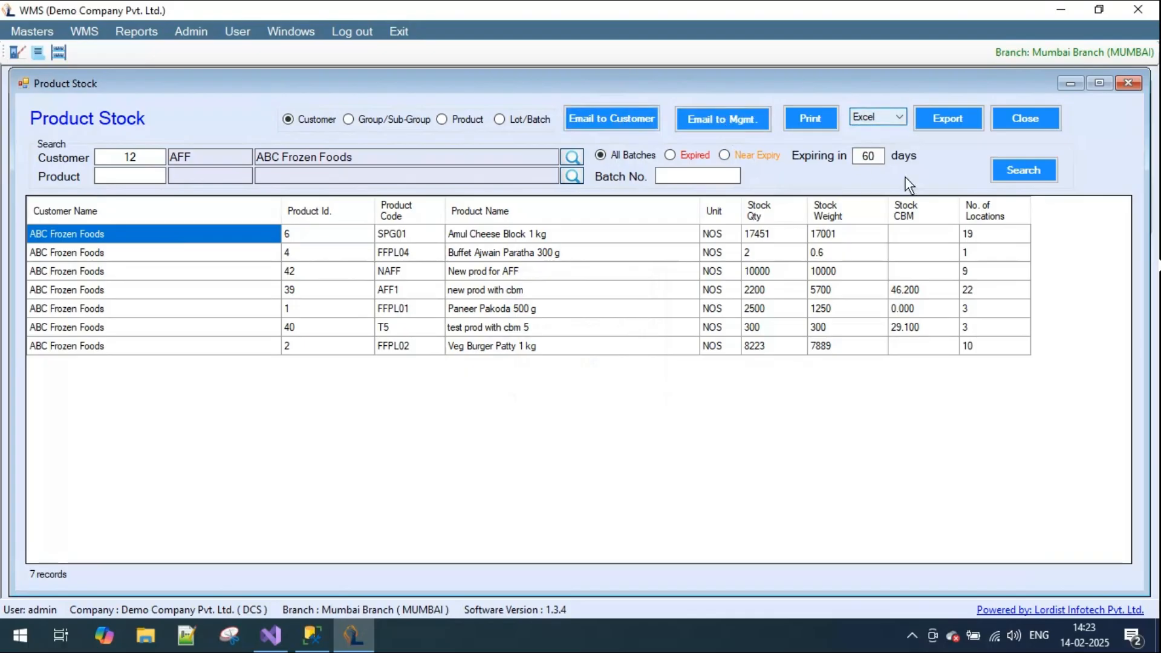
{"action": "left_click", "coordinate": [1027, 118]}
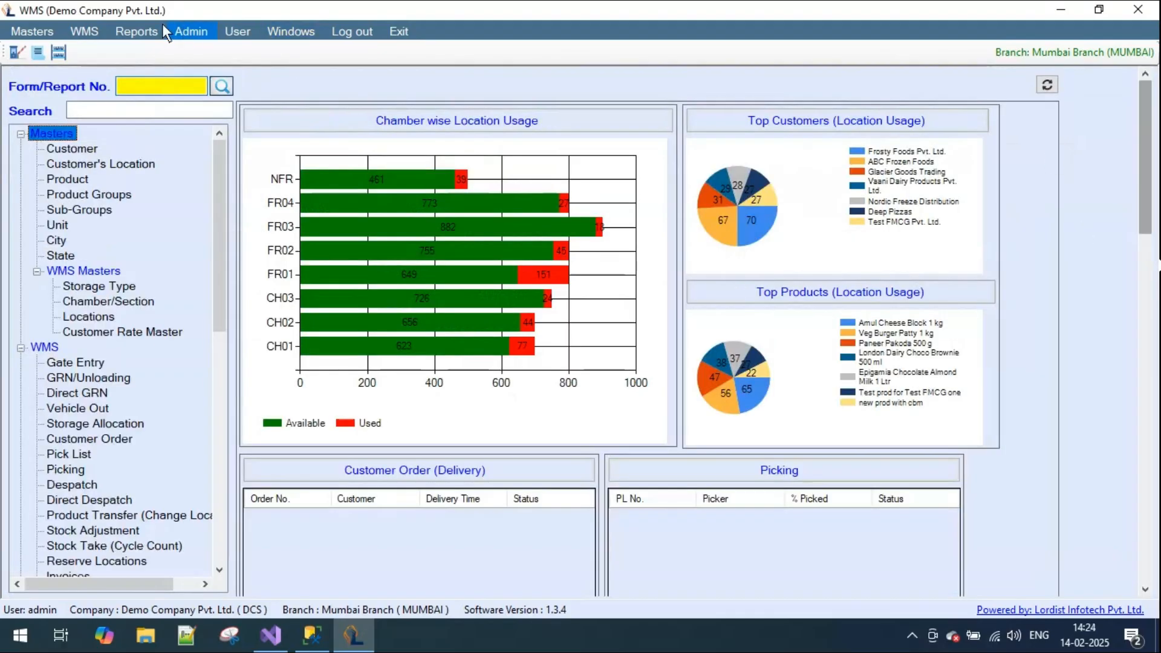
{"action": "left_click", "coordinate": [139, 30]}
{"action": "mouse_move", "coordinate": [170, 72]}
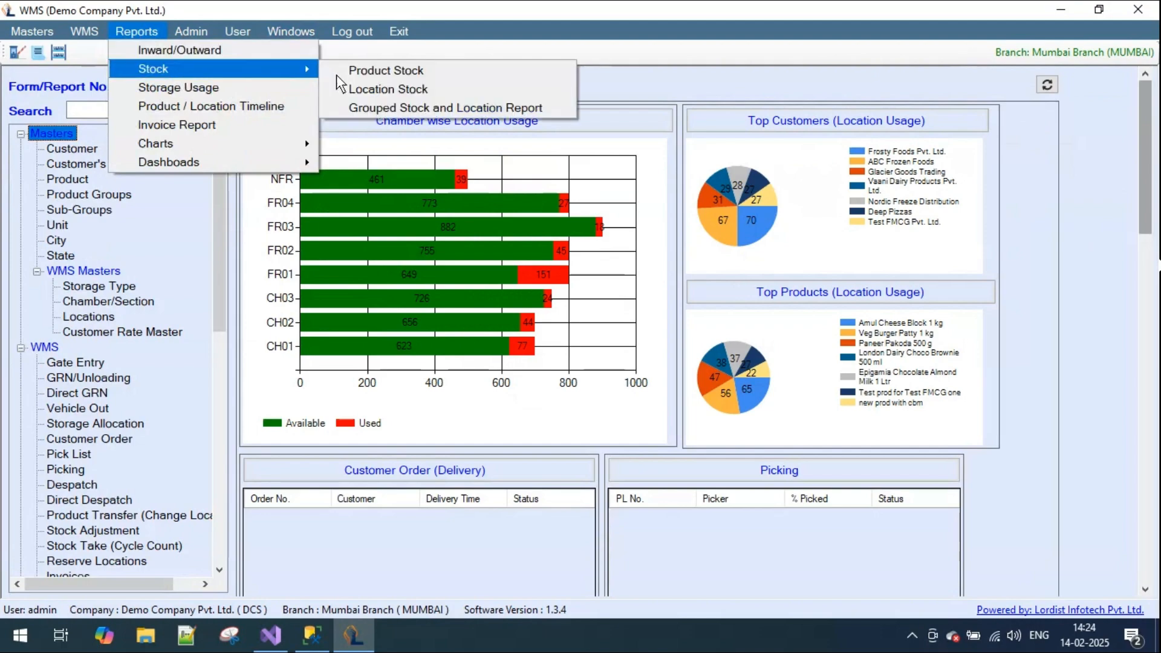
{"action": "left_click", "coordinate": [398, 90]}
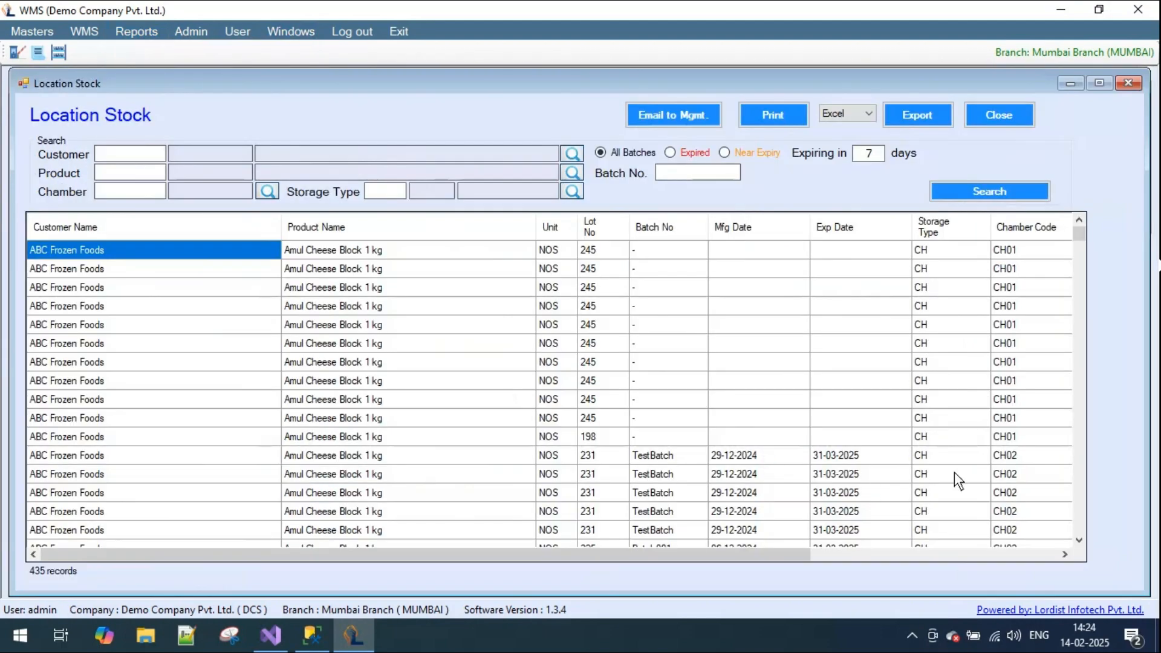
- Examine the storage type, chamber code, location code, stock quantity and stock weight of the first Location Stock row
{"action": "left_click_drag", "start_coordinate": [394, 549], "coordinate": [692, 584]}
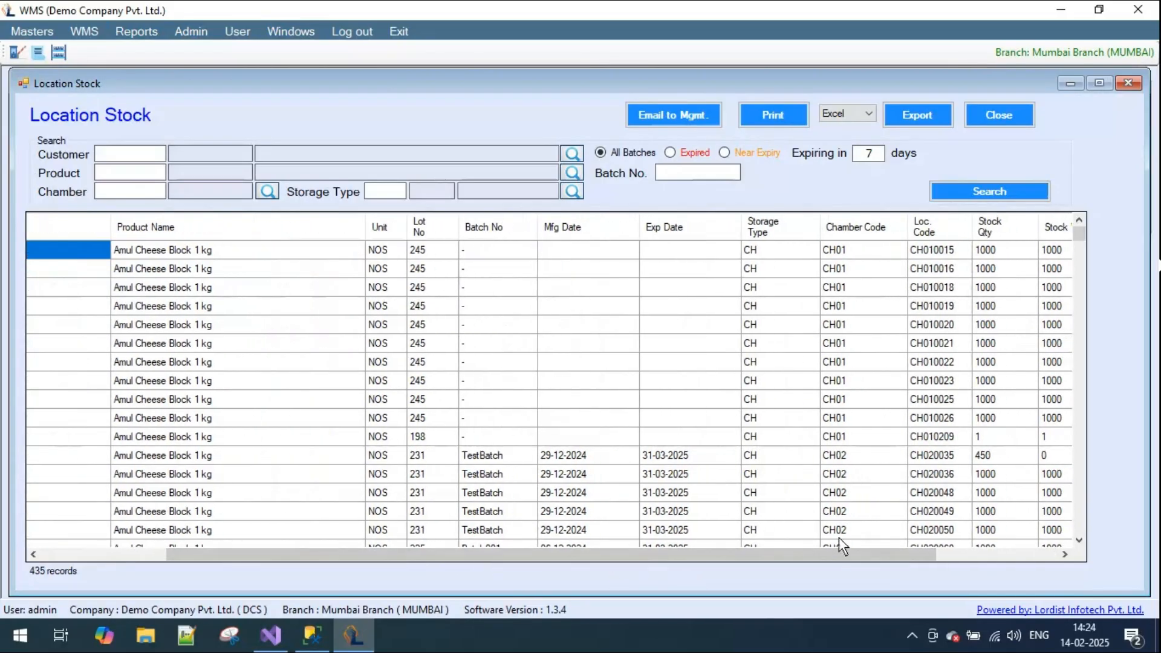
{"action": "left_click_drag", "start_coordinate": [814, 555], "coordinate": [960, 555]}
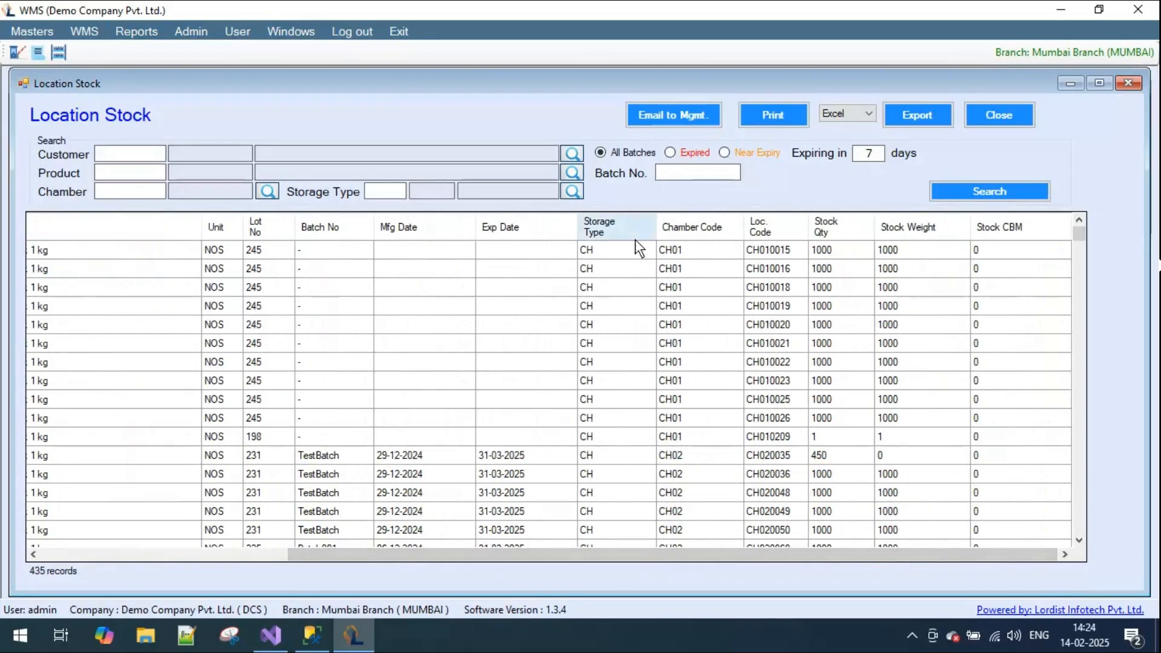
{"action": "left_click", "coordinate": [619, 249]}
{"action": "left_click", "coordinate": [704, 249]}
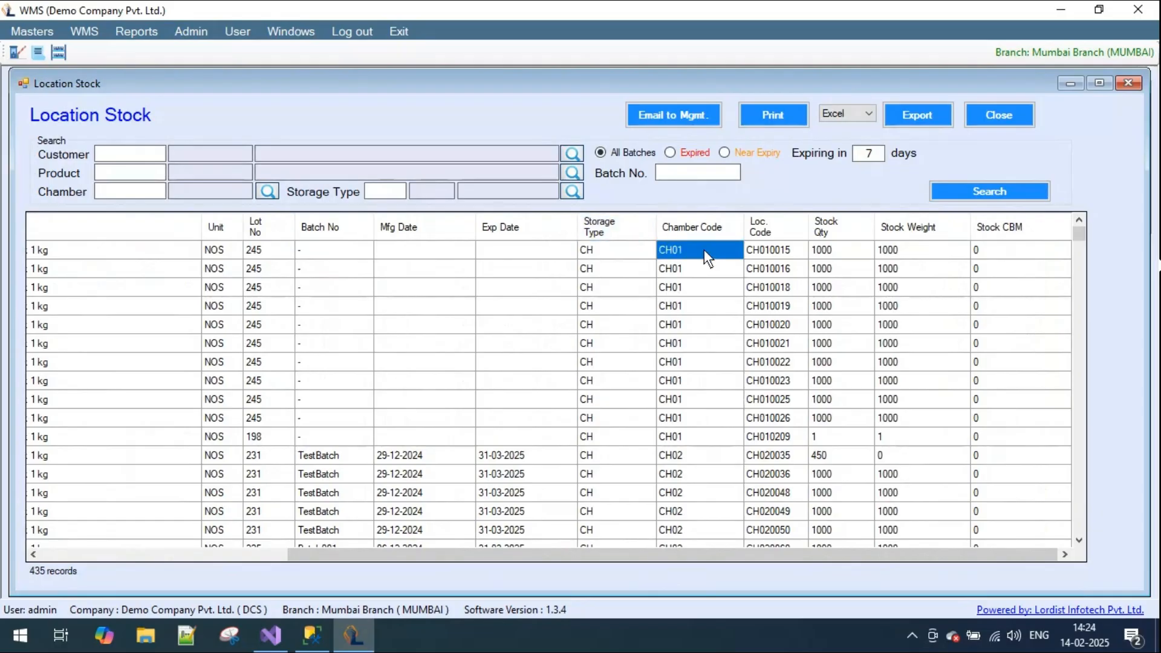
{"action": "left_click", "coordinate": [775, 253]}
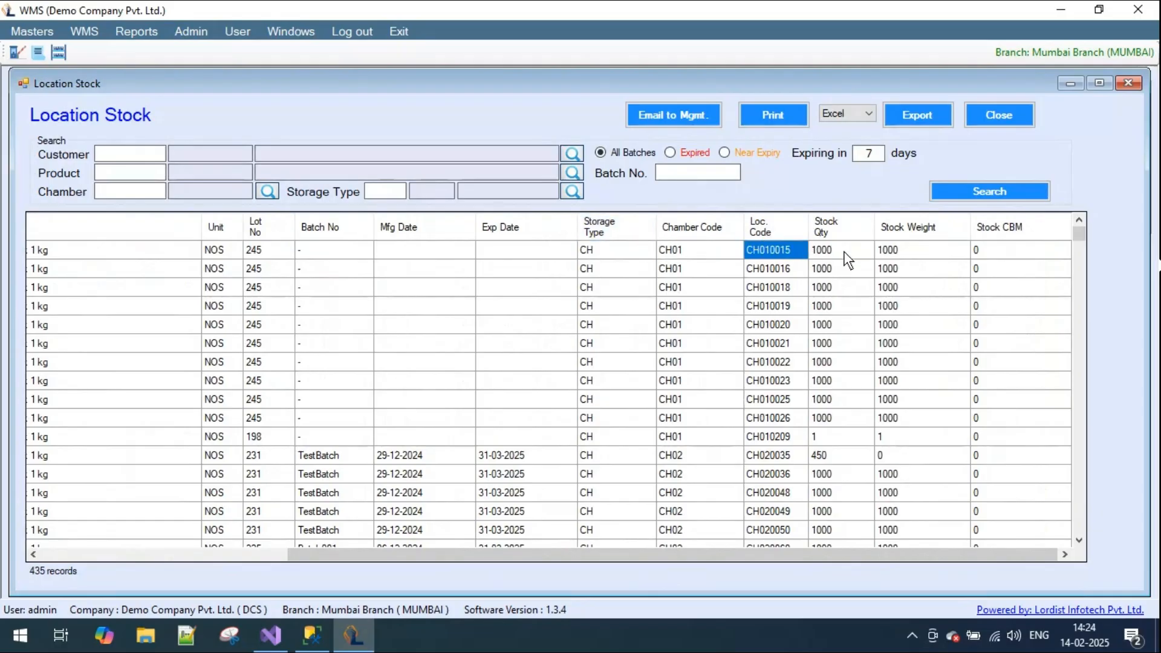
{"action": "left_click", "coordinate": [844, 253]}
{"action": "left_click", "coordinate": [897, 255]}
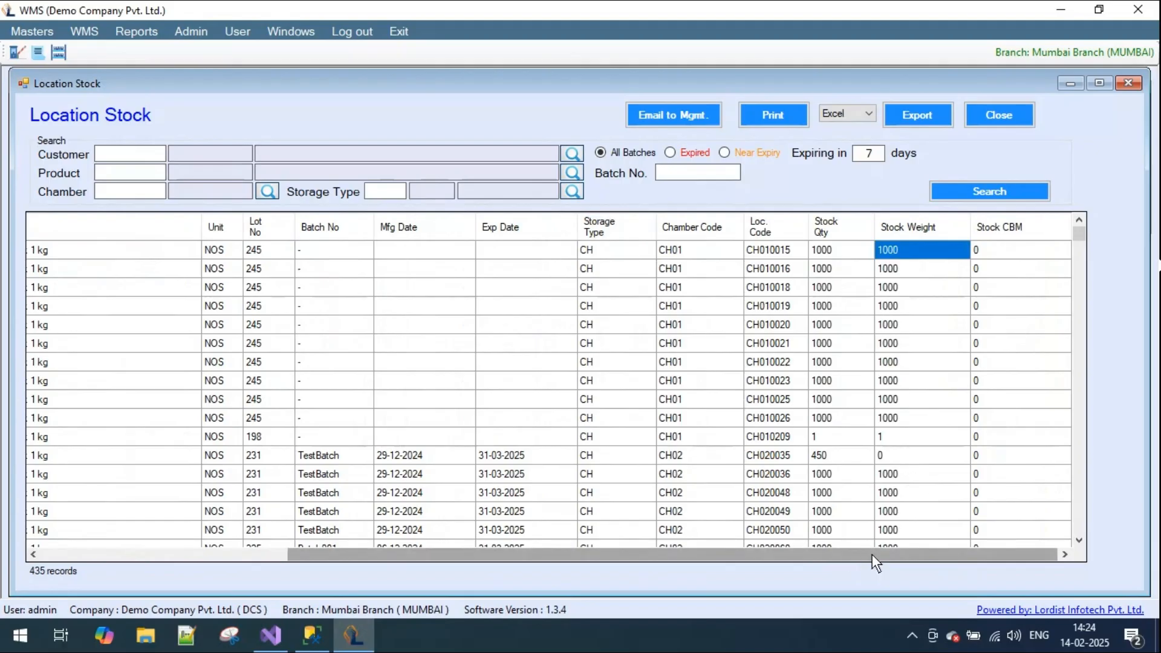
- Search the location stock for customer Test FMCG Pvt. Ltd
{"action": "left_click", "coordinate": [573, 154]}
{"action": "type", "text": "tes"}
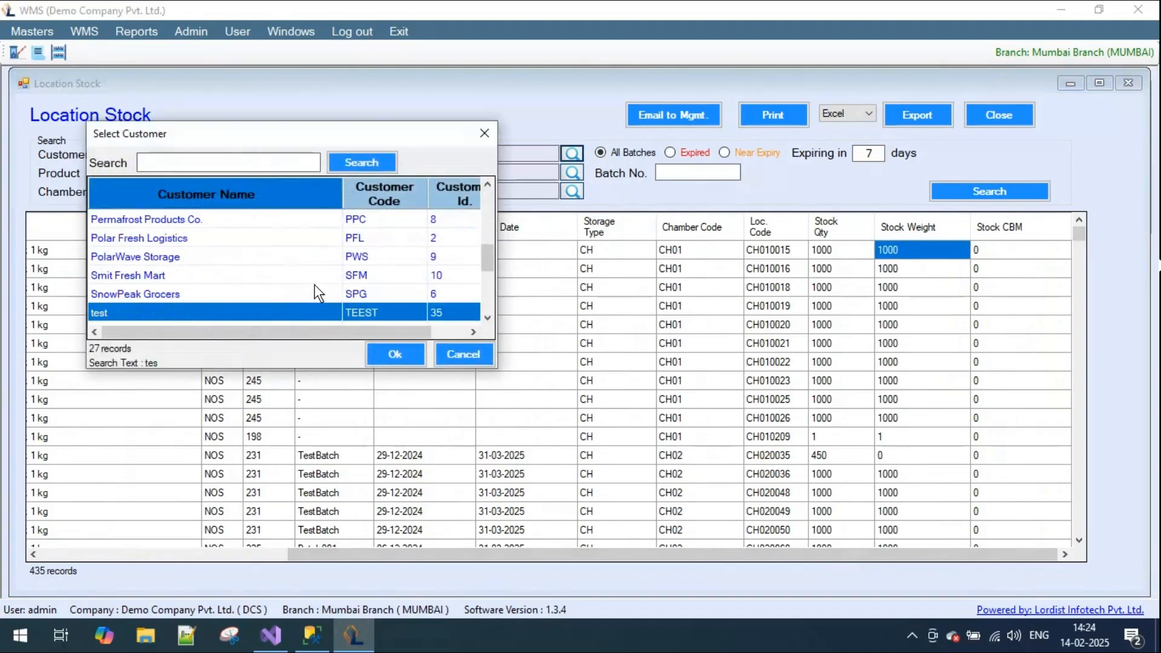
{"action": "scroll", "coordinate": [311, 289], "scroll_direction": "down", "scroll_amount": 1}
{"action": "double_click", "coordinate": [162, 295]}
{"action": "left_click", "coordinate": [976, 192]}
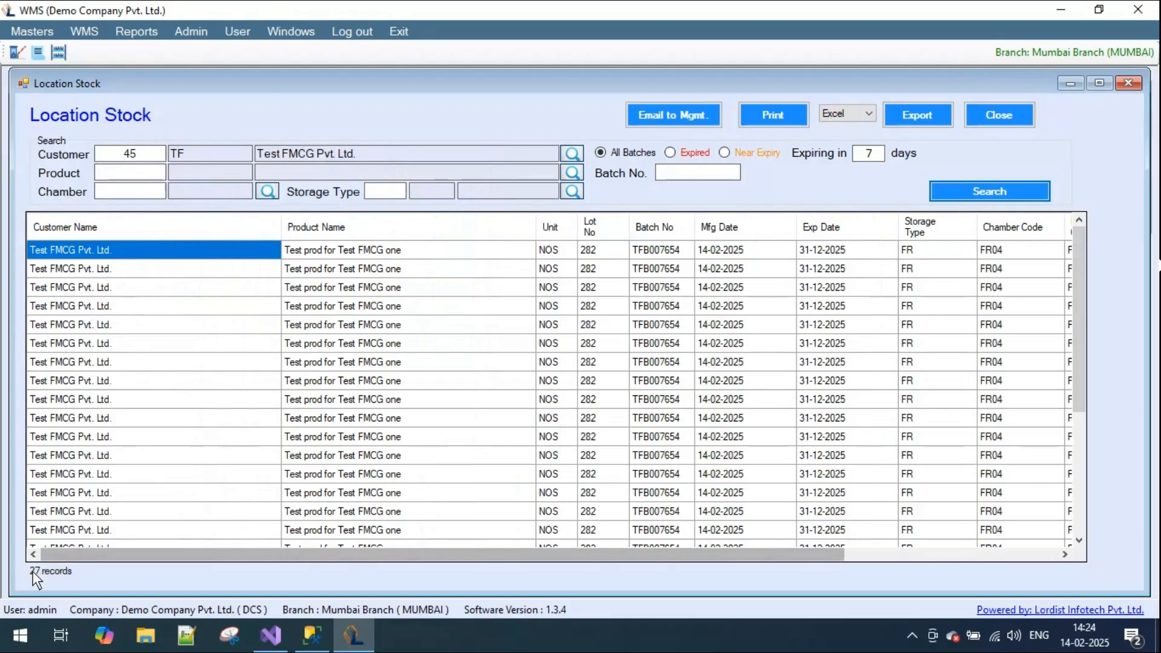
- Examine the chamber, location codes and stock quantities of the Test FMCG stock down to the last row
{"action": "left_click_drag", "start_coordinate": [218, 555], "coordinate": [489, 555]}
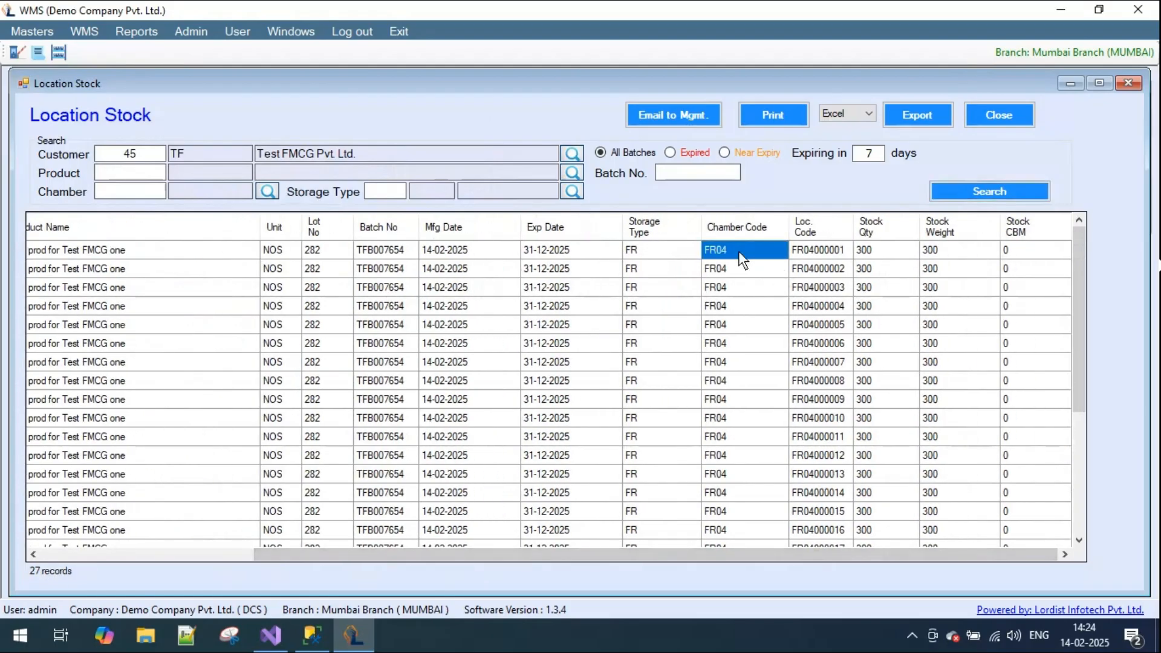
{"action": "scroll", "coordinate": [827, 382], "scroll_direction": "down", "scroll_amount": 2}
{"action": "scroll", "coordinate": [825, 381], "scroll_direction": "down", "scroll_amount": 2}
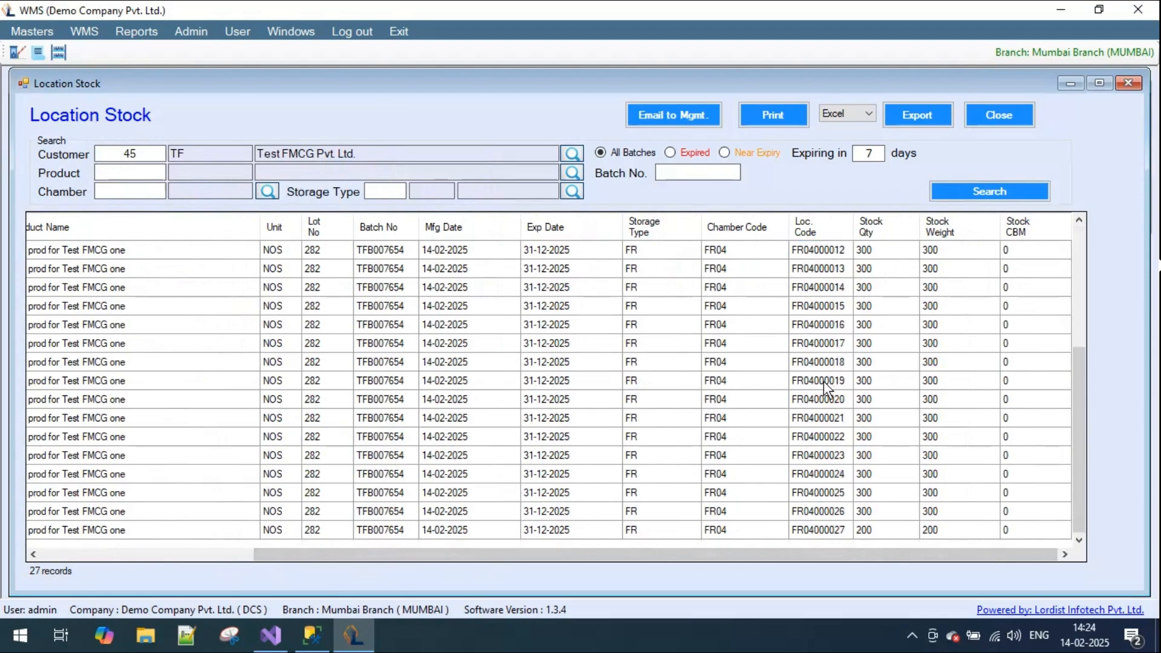
{"action": "left_click", "coordinate": [836, 532]}
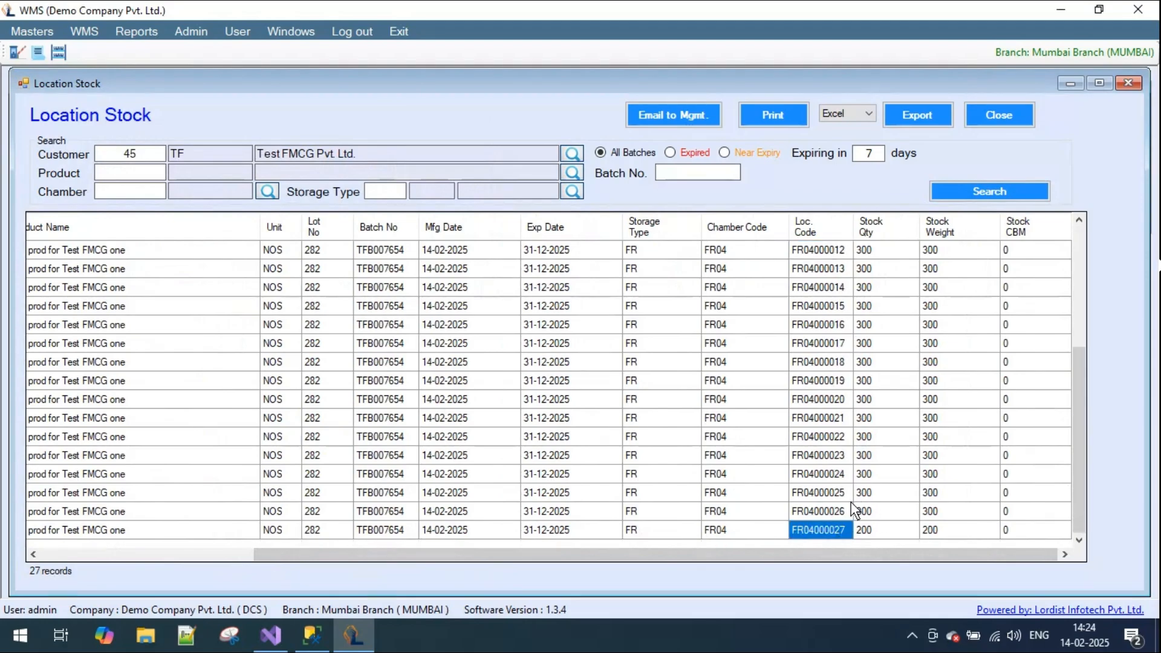
{"action": "left_click_drag", "start_coordinate": [756, 557], "coordinate": [544, 554]}
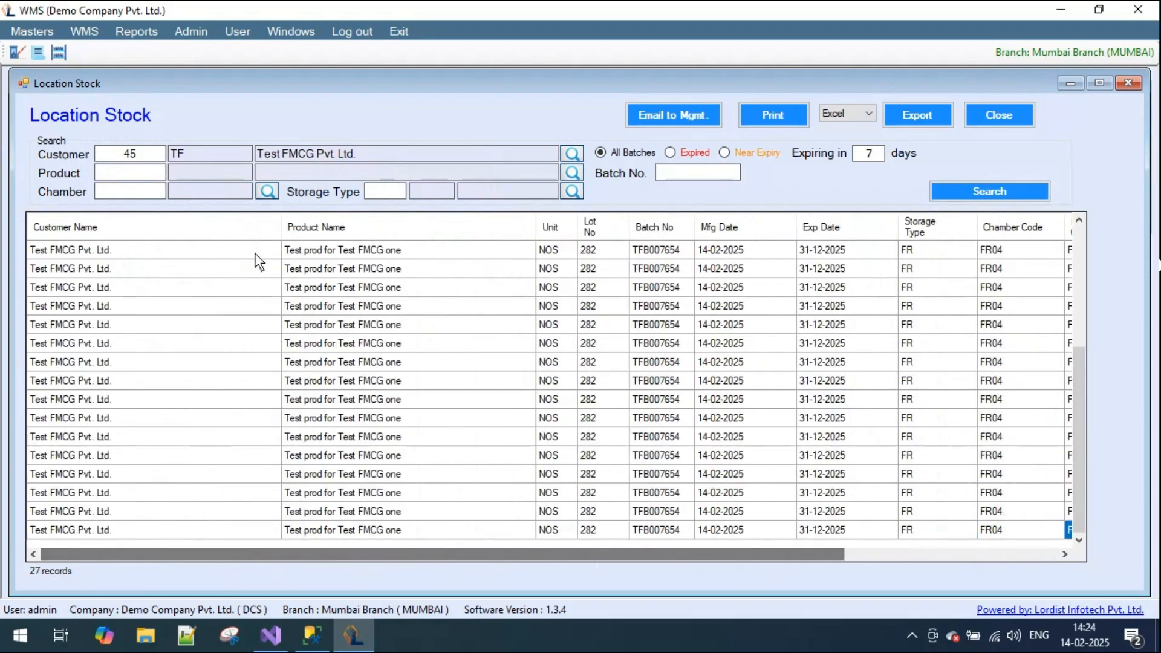
- Clear the customer filter and search the location stock held in chamber CH02
{"action": "left_click", "coordinate": [136, 174]}
{"action": "left_click", "coordinate": [128, 189]}
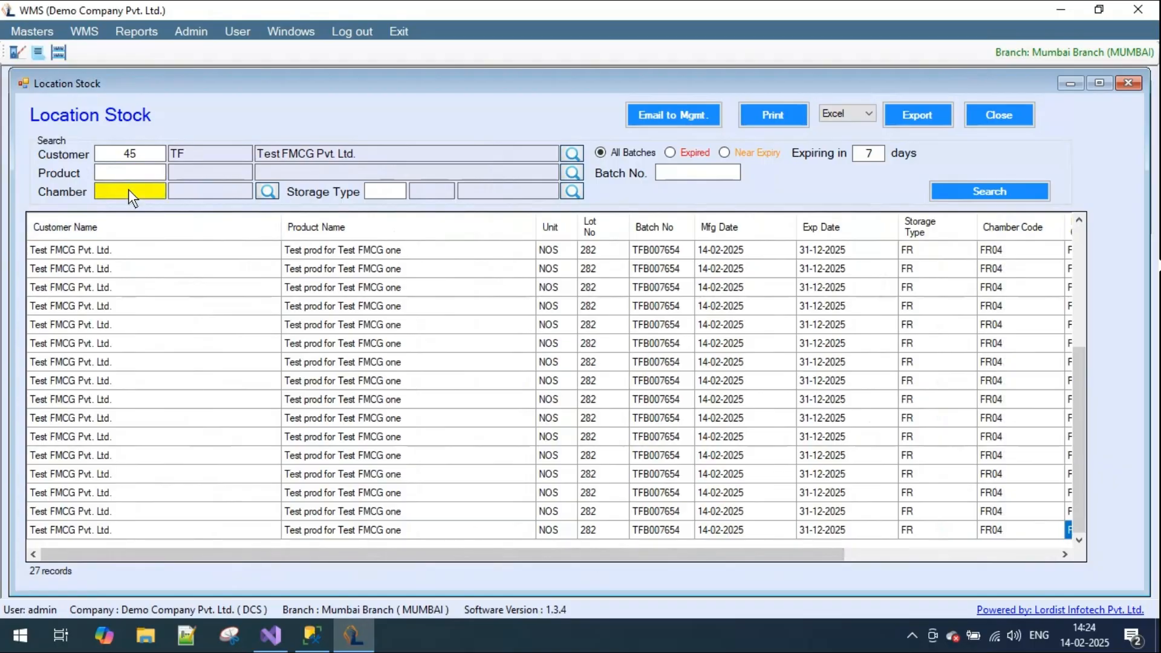
{"action": "left_click_drag", "start_coordinate": [144, 155], "coordinate": [98, 154]}
{"action": "key", "text": "BackSpace"}
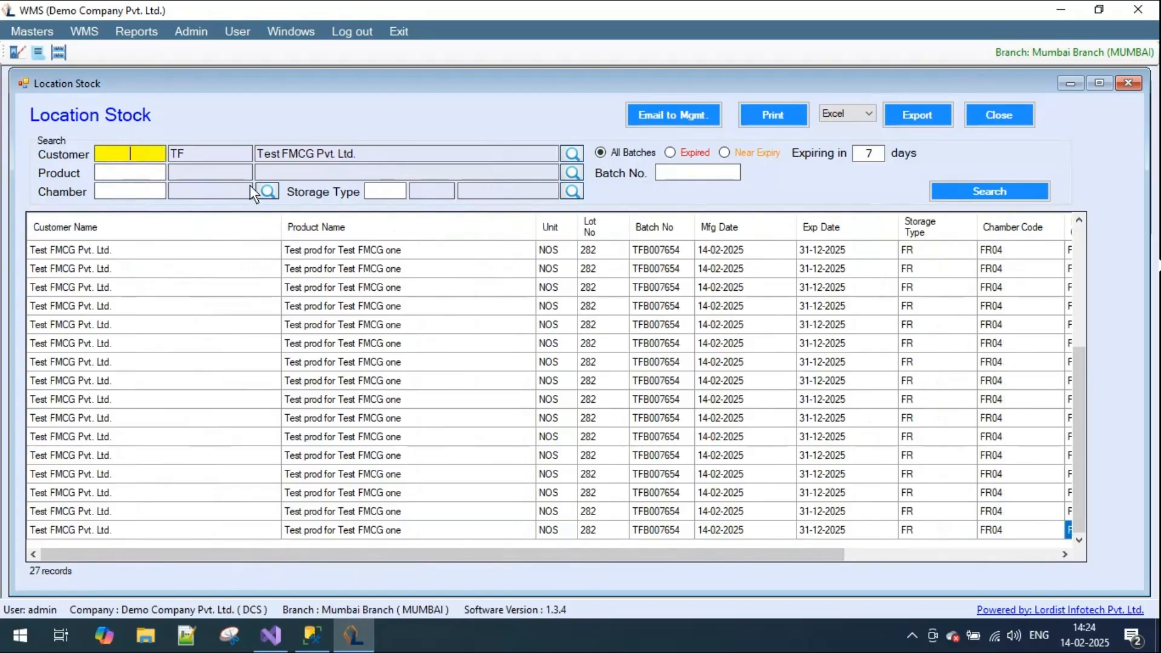
{"action": "left_click", "coordinate": [268, 194]}
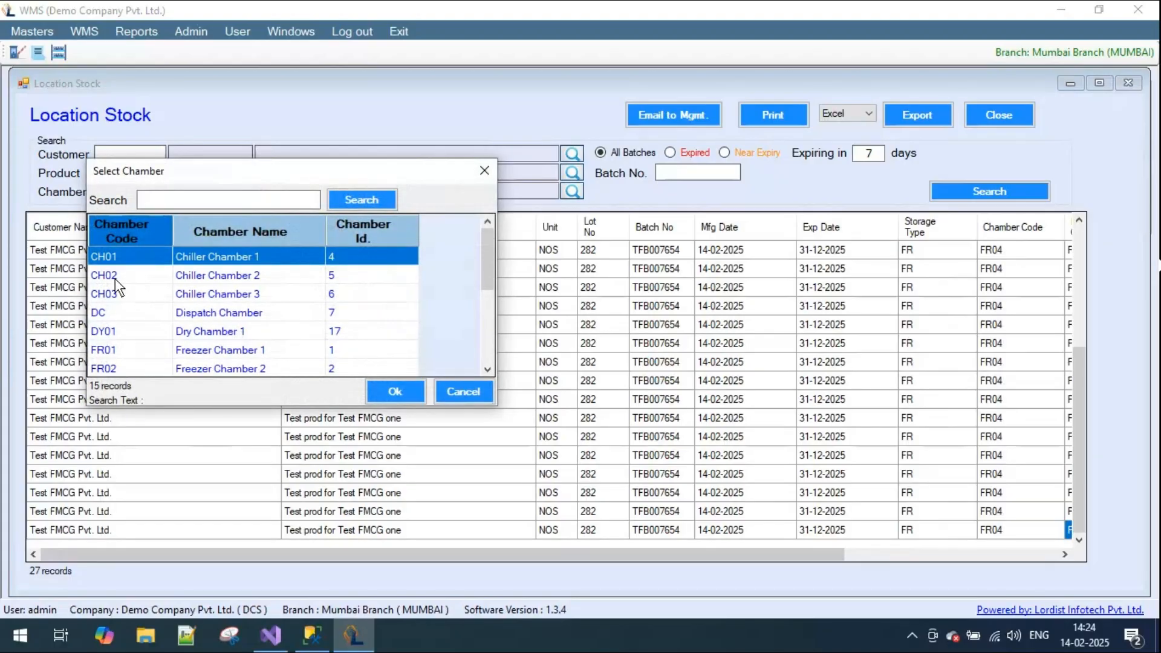
{"action": "double_click", "coordinate": [115, 276]}
{"action": "left_click", "coordinate": [975, 193]}
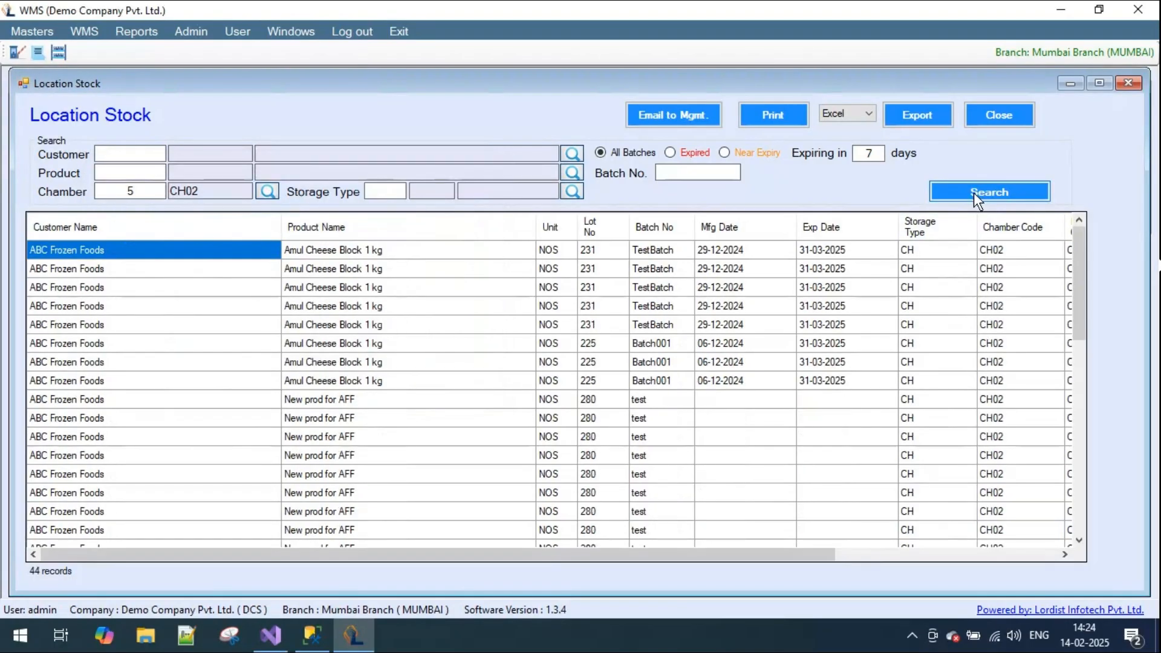
- Search the location stock held in chamber FR01 and check the storage type and chamber code of the first row
{"action": "left_click", "coordinate": [1001, 256]}
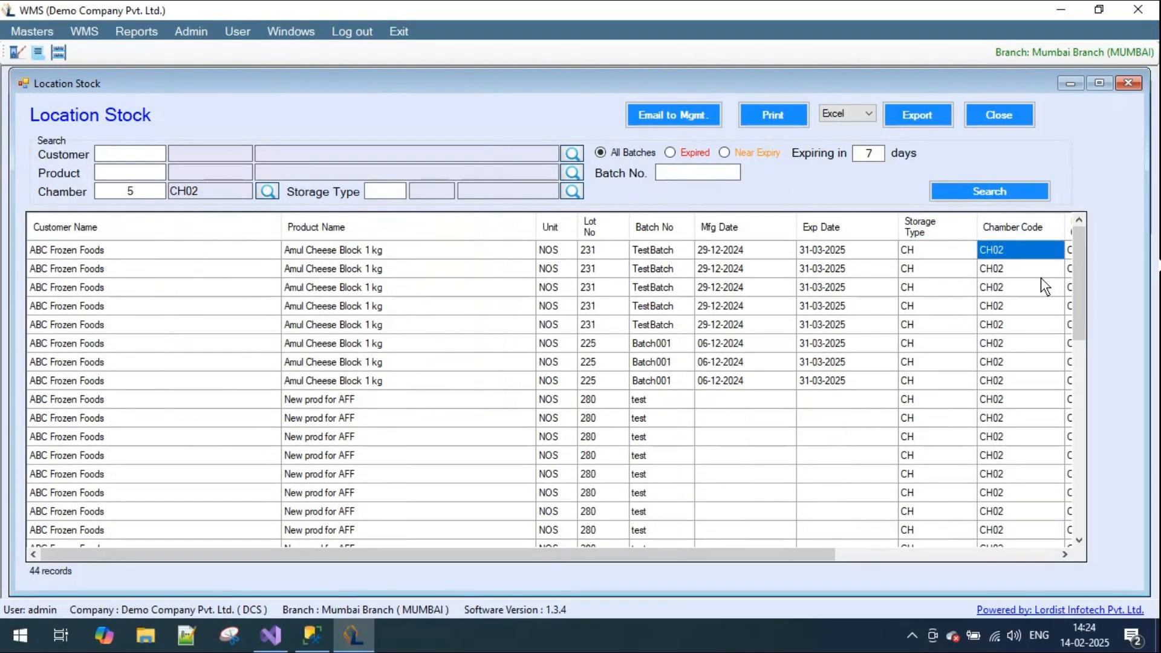
{"action": "left_click", "coordinate": [267, 191]}
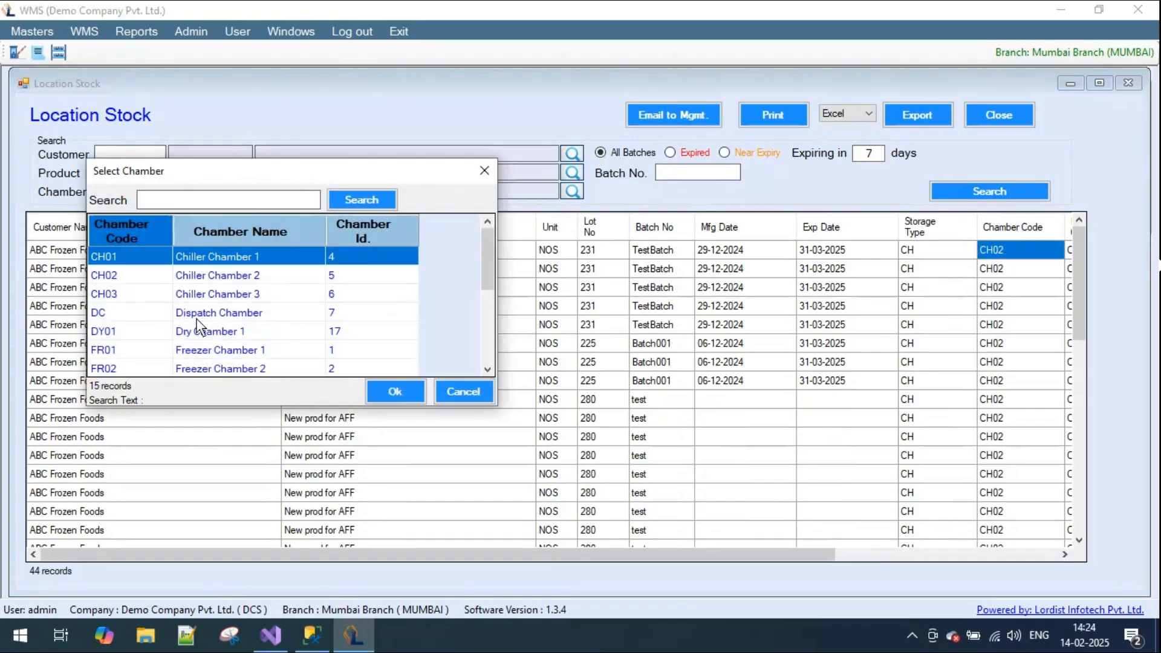
{"action": "left_click", "coordinate": [117, 349]}
{"action": "double_click", "coordinate": [118, 348]}
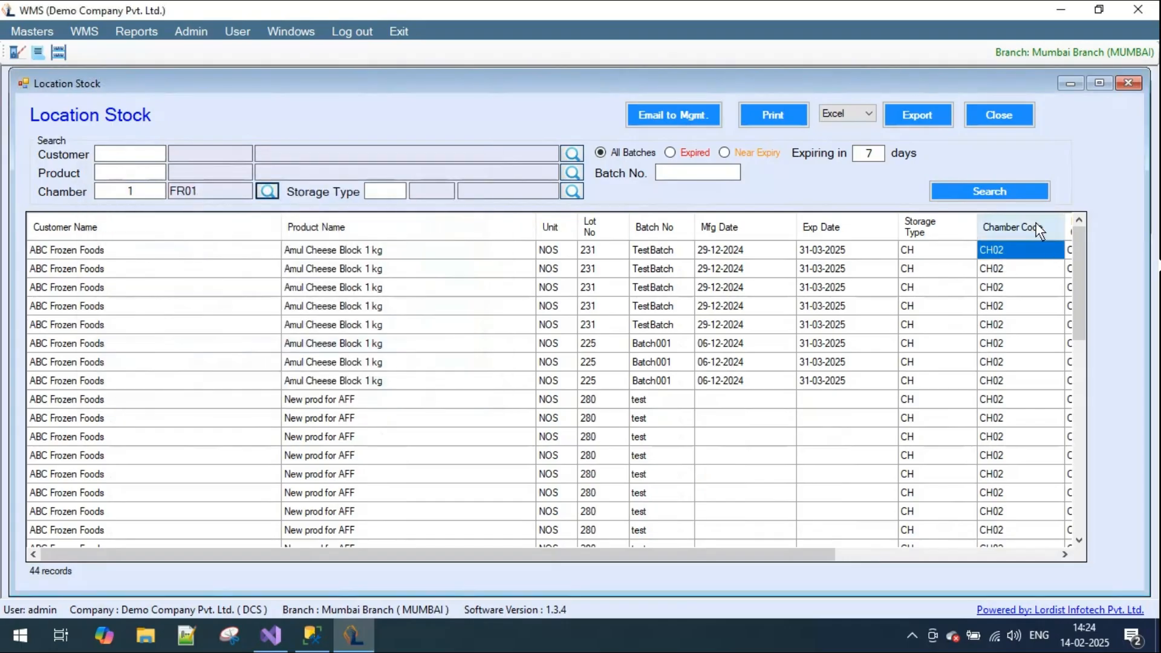
{"action": "left_click", "coordinate": [975, 193]}
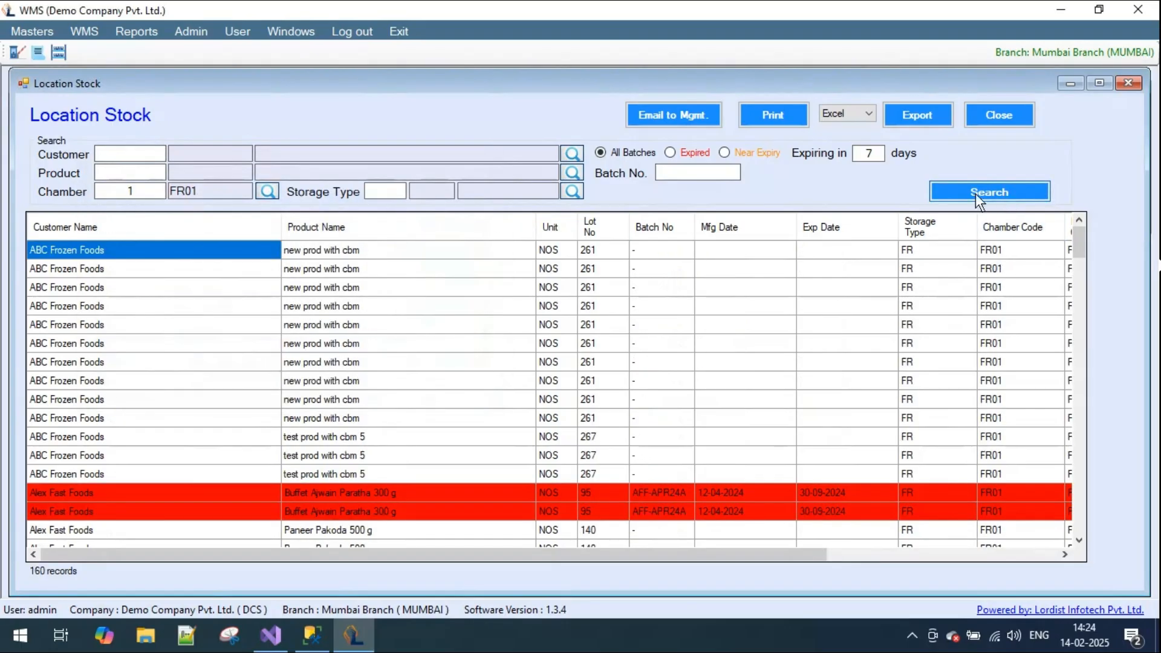
{"action": "left_click", "coordinate": [918, 252]}
{"action": "left_click", "coordinate": [1021, 251]}
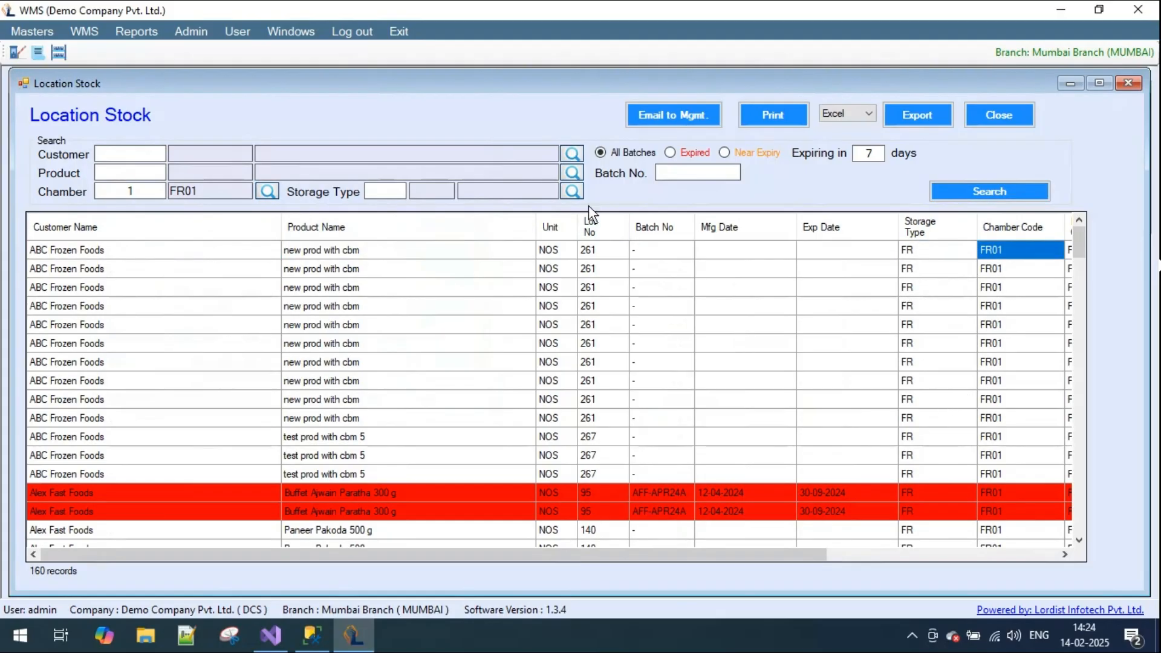
- Look through the storage type choices without picking one, and show the expired and the near expiry batches in chamber FR01
{"action": "left_click", "coordinate": [574, 193]}
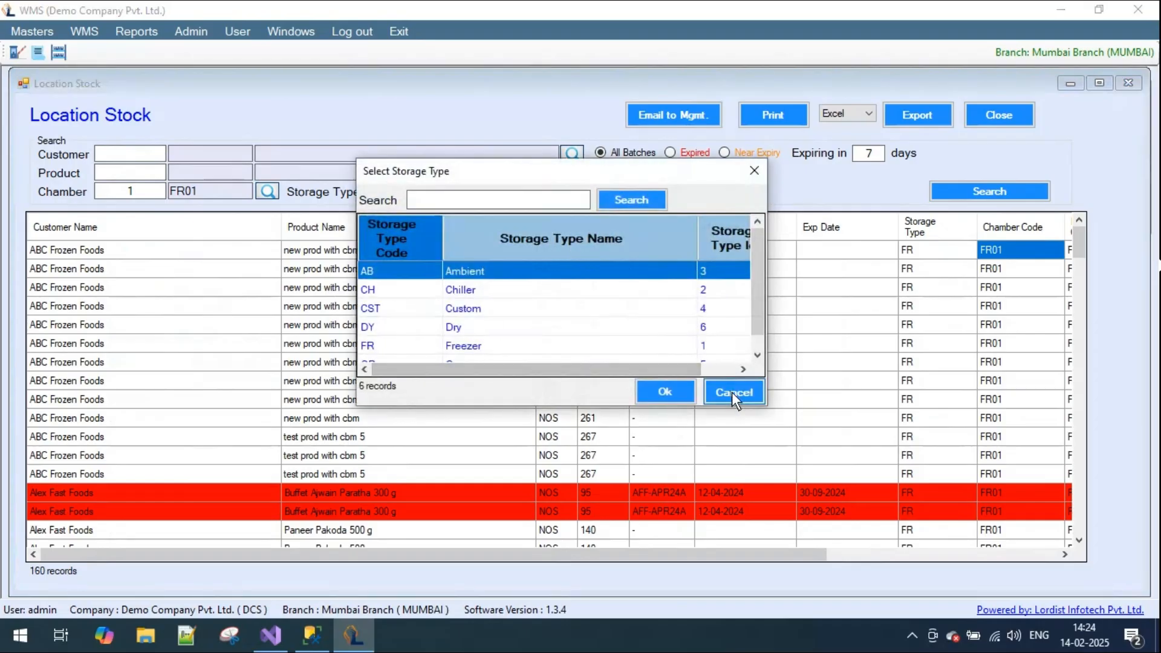
{"action": "left_click", "coordinate": [730, 390]}
{"action": "left_click", "coordinate": [700, 175]}
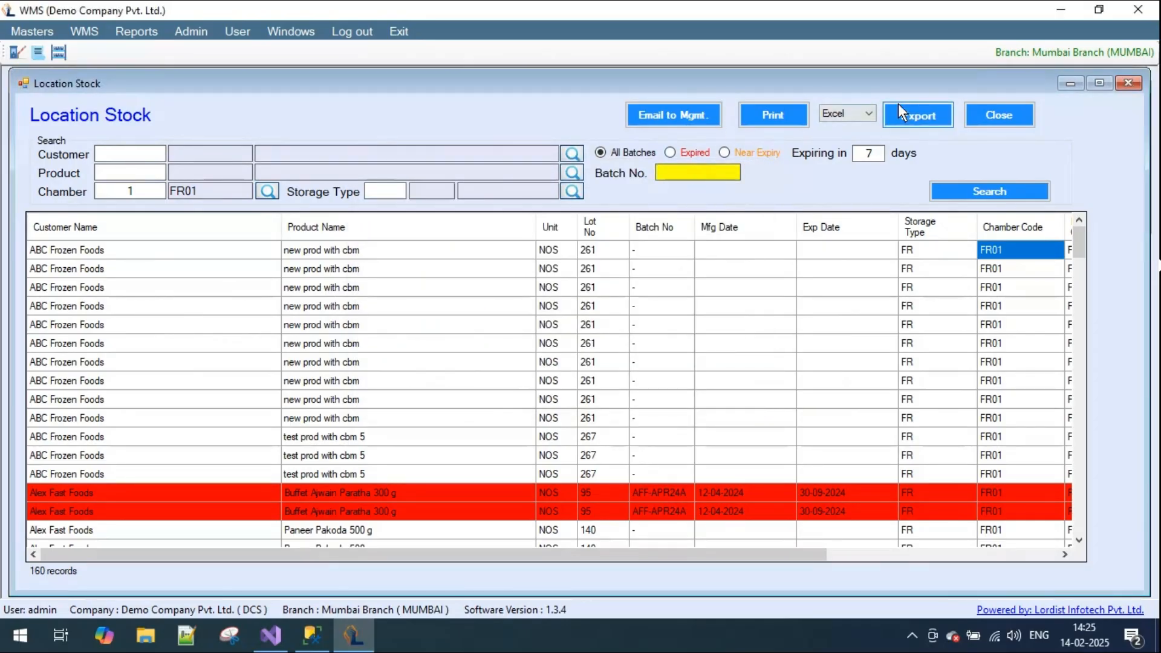
{"action": "left_click", "coordinate": [683, 152]}
{"action": "left_click", "coordinate": [751, 154]}
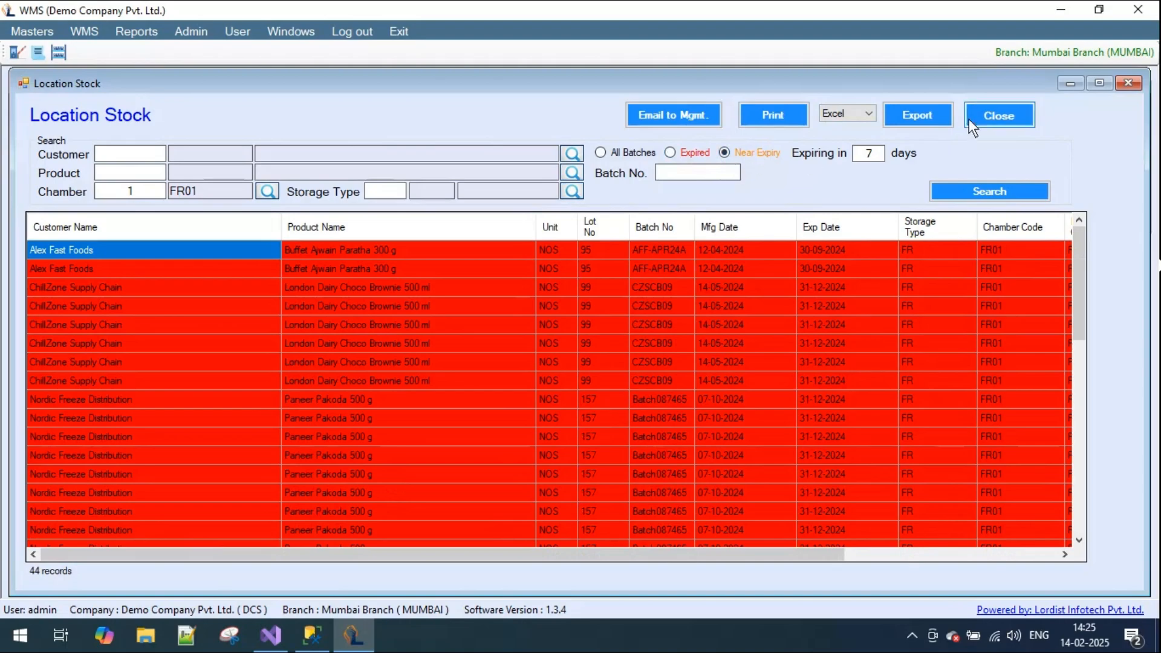
- Close the Location Stock report and open the Grouped Stock and Location Report
{"action": "left_click", "coordinate": [990, 115]}
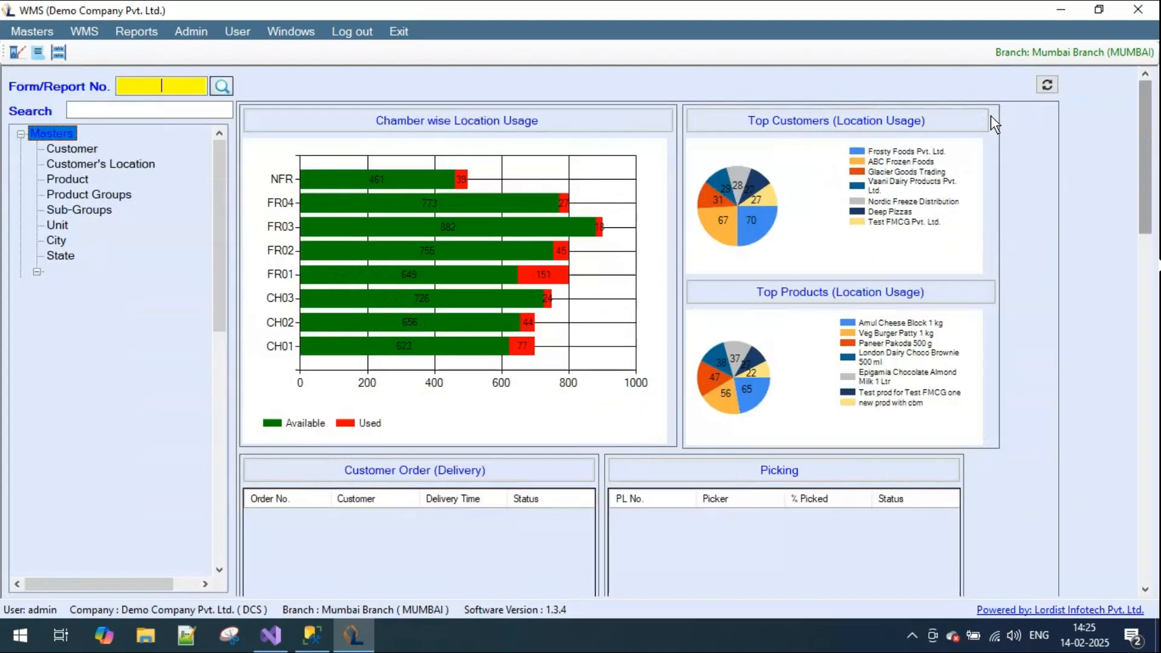
{"action": "left_click", "coordinate": [142, 32]}
{"action": "mouse_move", "coordinate": [162, 68]}
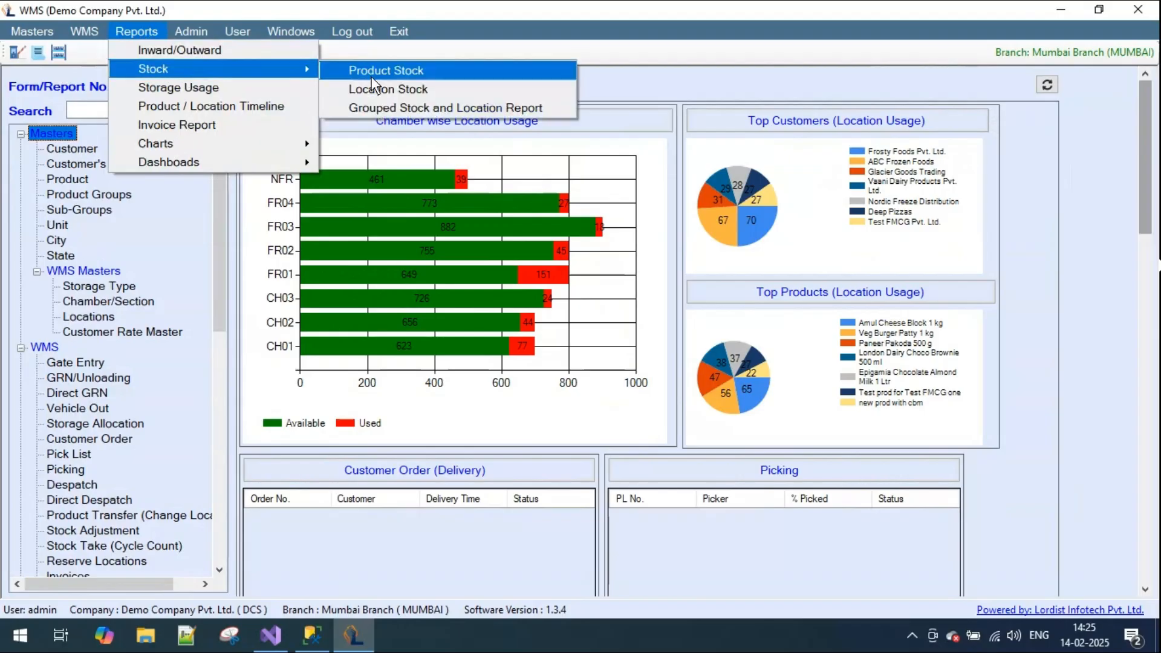
{"action": "left_click", "coordinate": [454, 107]}
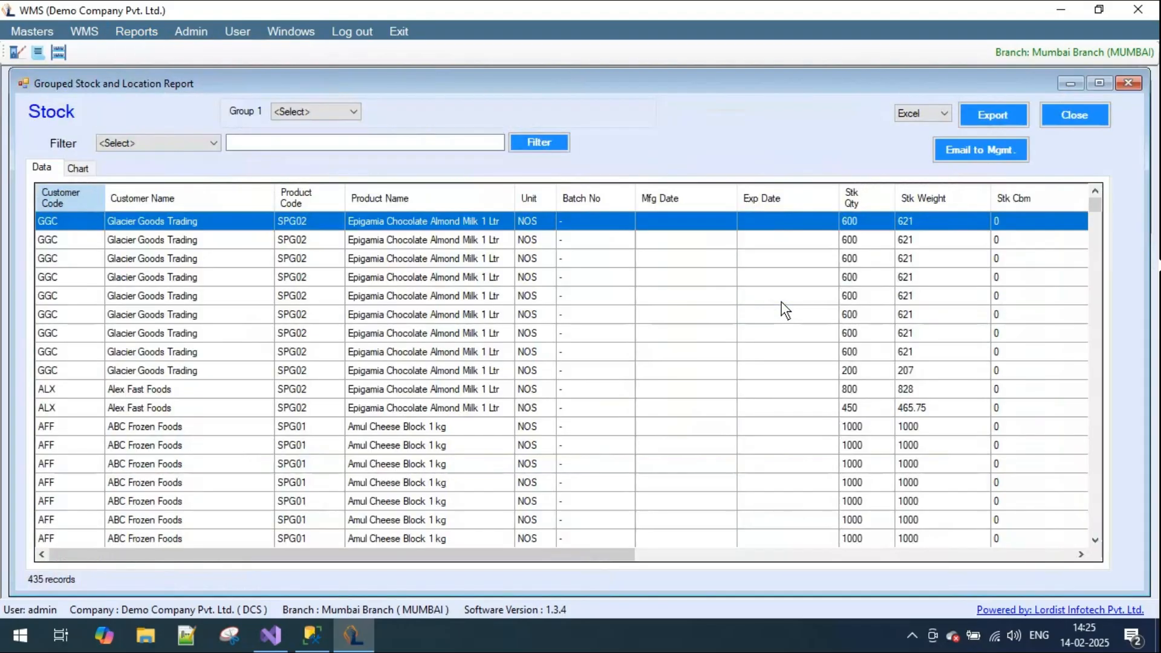
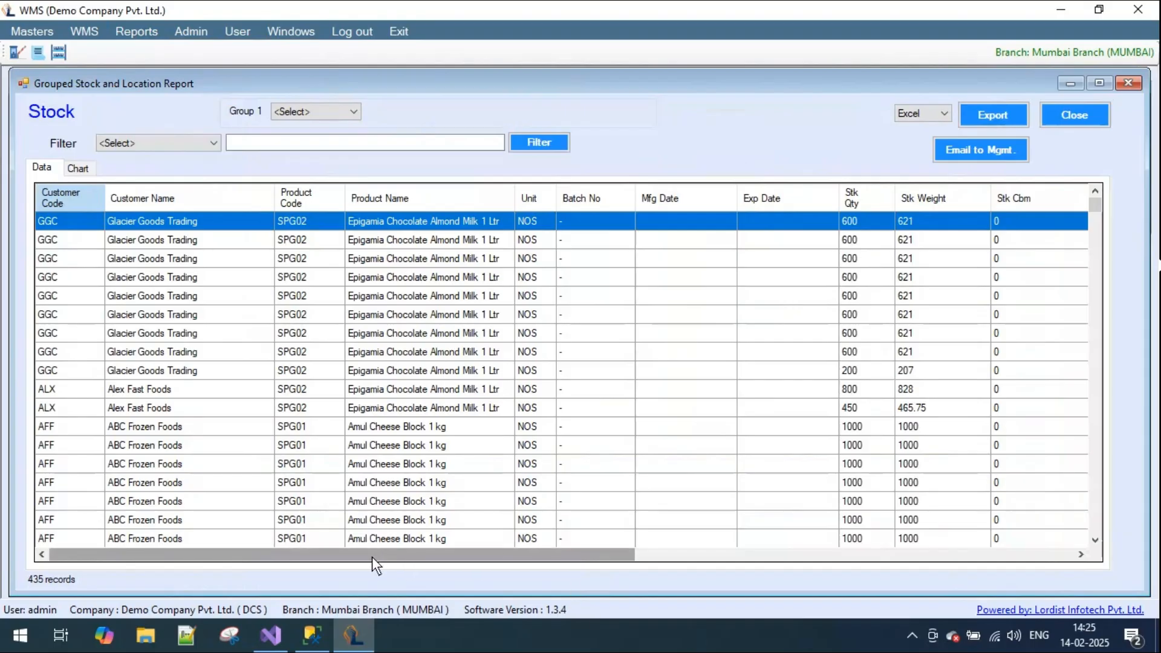
- Group the stock by Customer Name and show the grouped stock as a chart
{"action": "left_click_drag", "start_coordinate": [372, 557], "coordinate": [326, 620]}
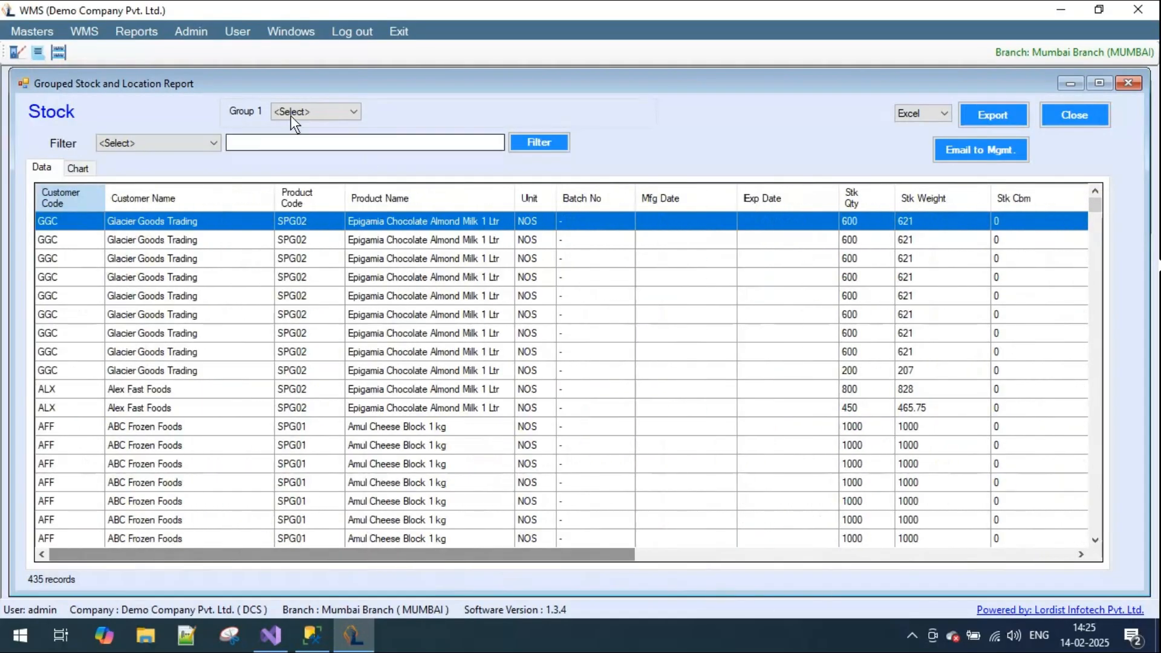
{"action": "left_click", "coordinate": [354, 112]}
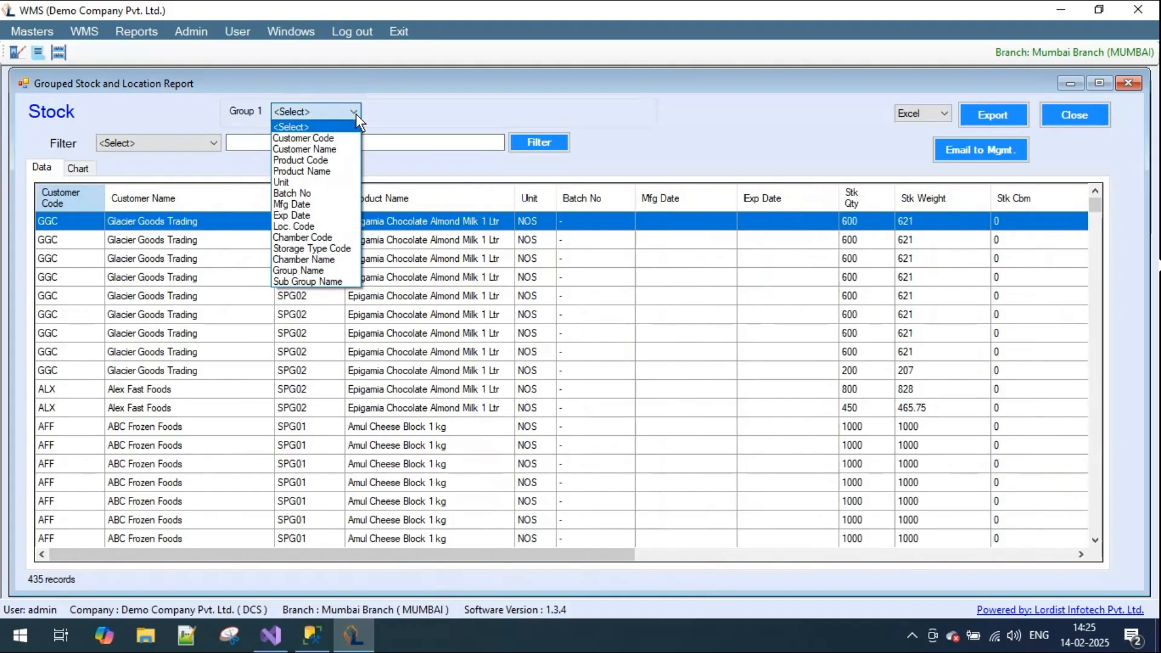
{"action": "left_click", "coordinate": [340, 150]}
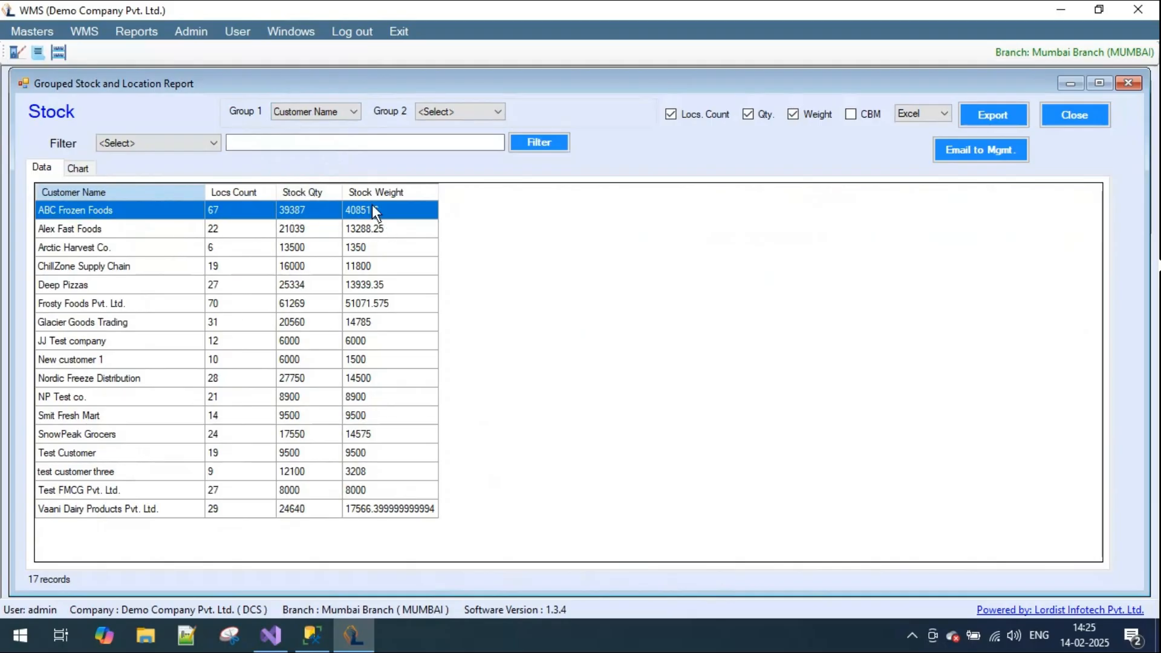
{"action": "left_click", "coordinate": [80, 168]}
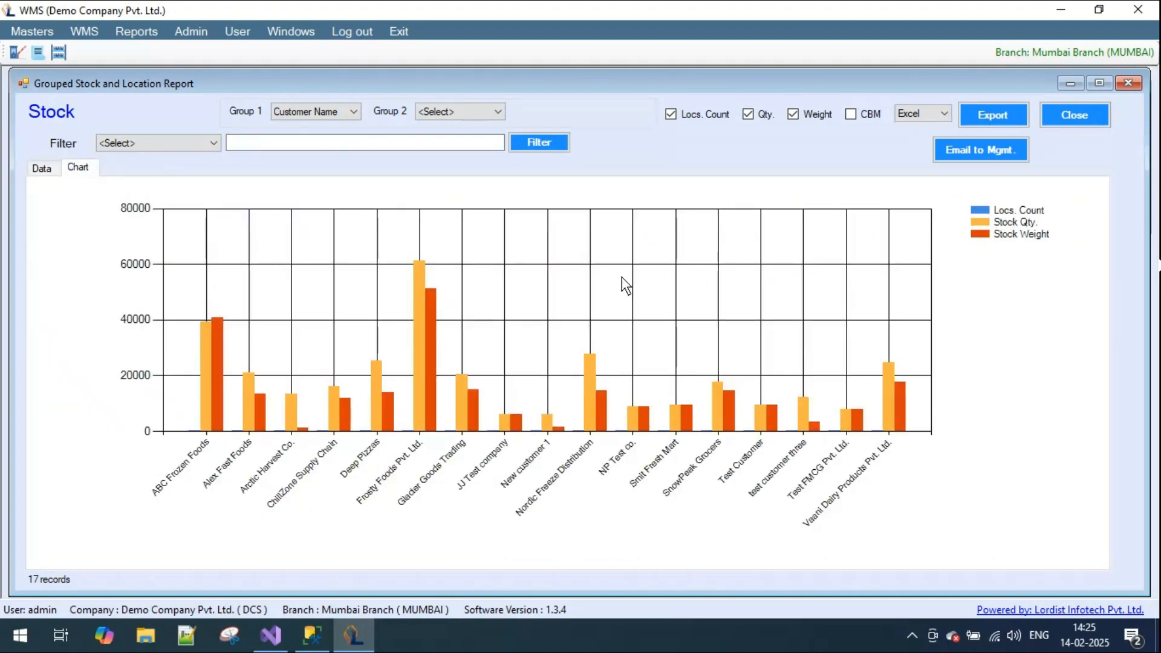
- Chart only the location count per customer and check its bars, and switch the chart to quantity and weight
{"action": "left_click", "coordinate": [750, 115]}
{"action": "left_click", "coordinate": [797, 114]}
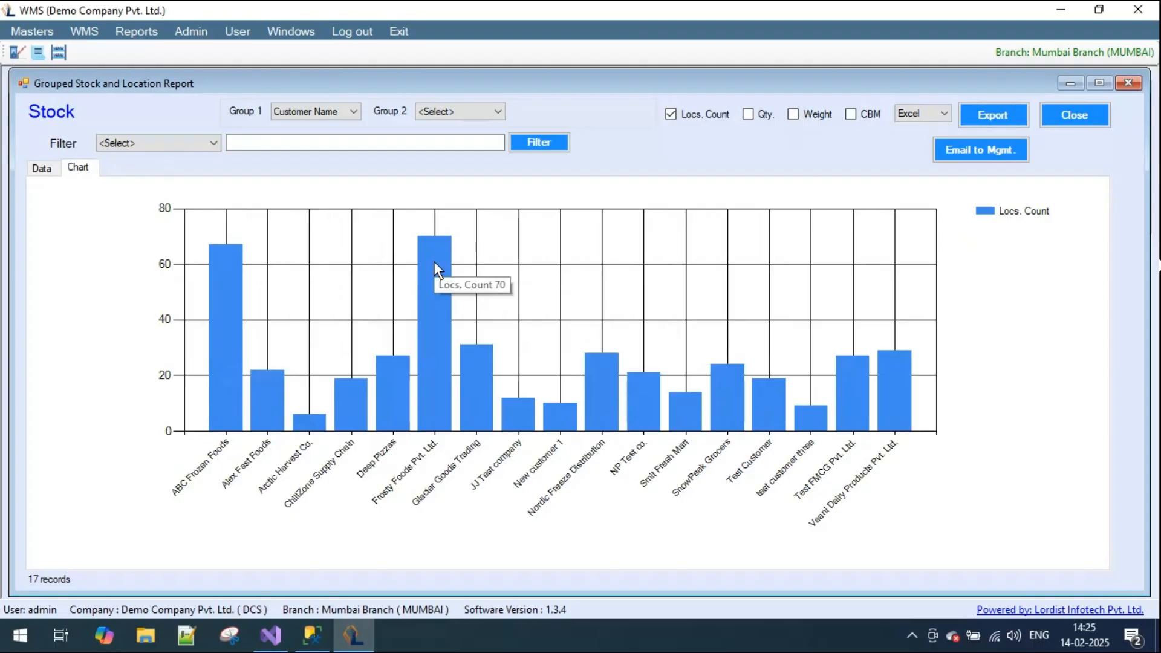
{"action": "mouse_move", "coordinate": [609, 367]}
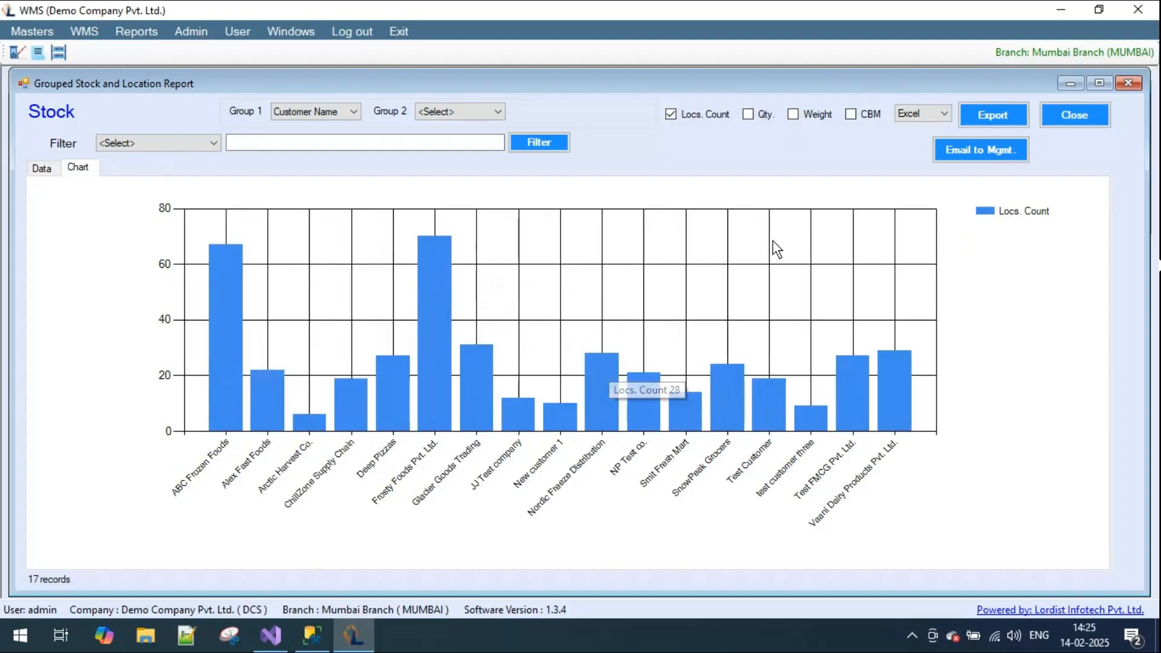
{"action": "left_click", "coordinate": [751, 113]}
{"action": "left_click", "coordinate": [792, 114]}
{"action": "left_click", "coordinate": [691, 118]}
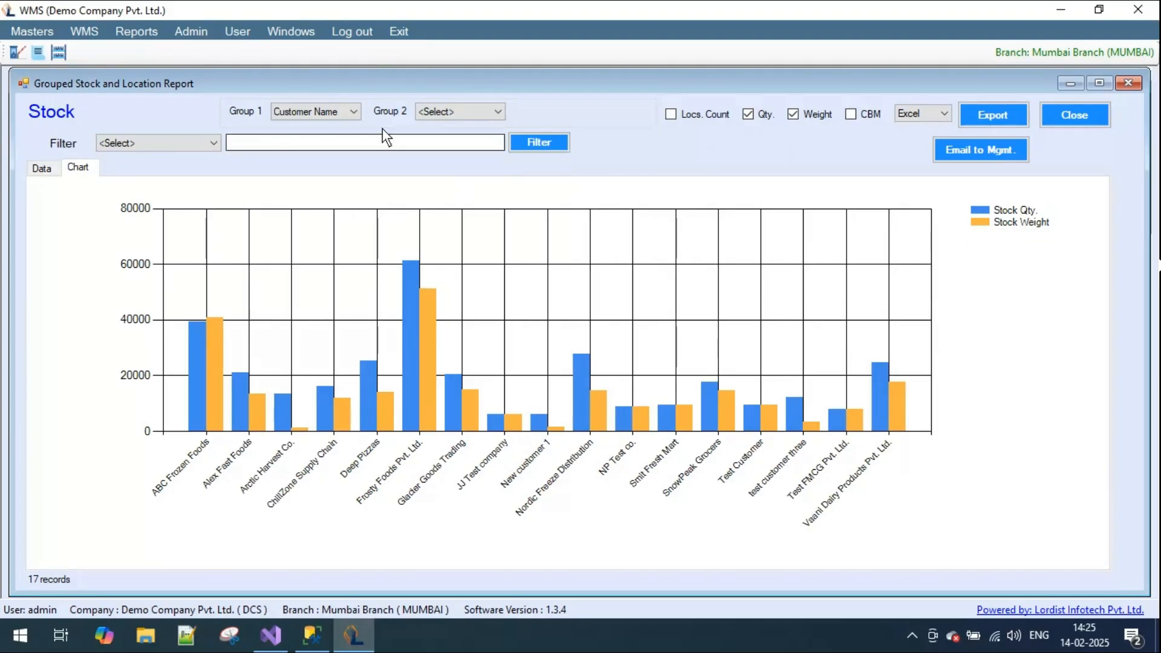
- Add Product Name as the second group with only the quantity shown, and view the result as a data table
{"action": "left_click", "coordinate": [498, 111]}
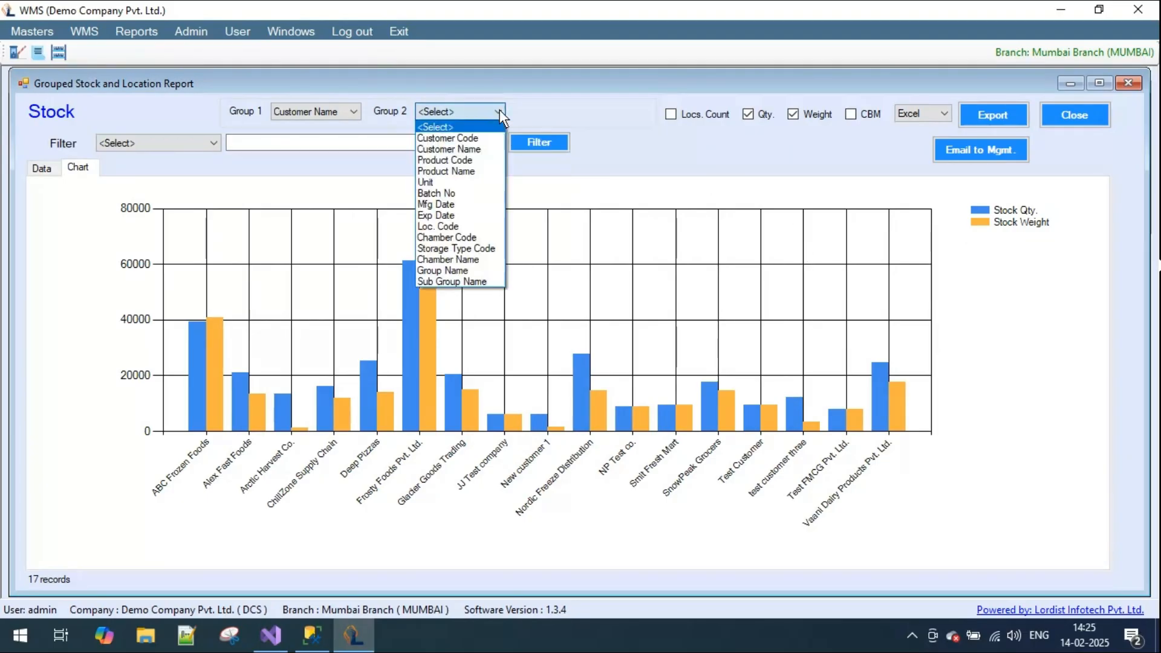
{"action": "left_click", "coordinate": [473, 171]}
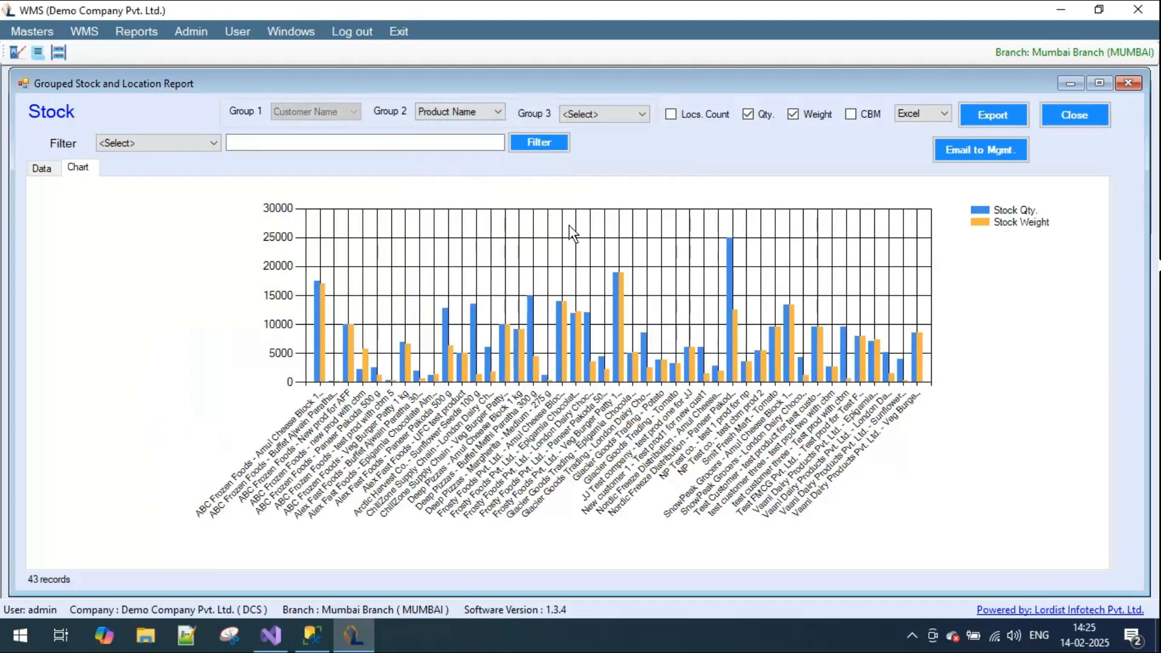
{"action": "left_click", "coordinate": [792, 114]}
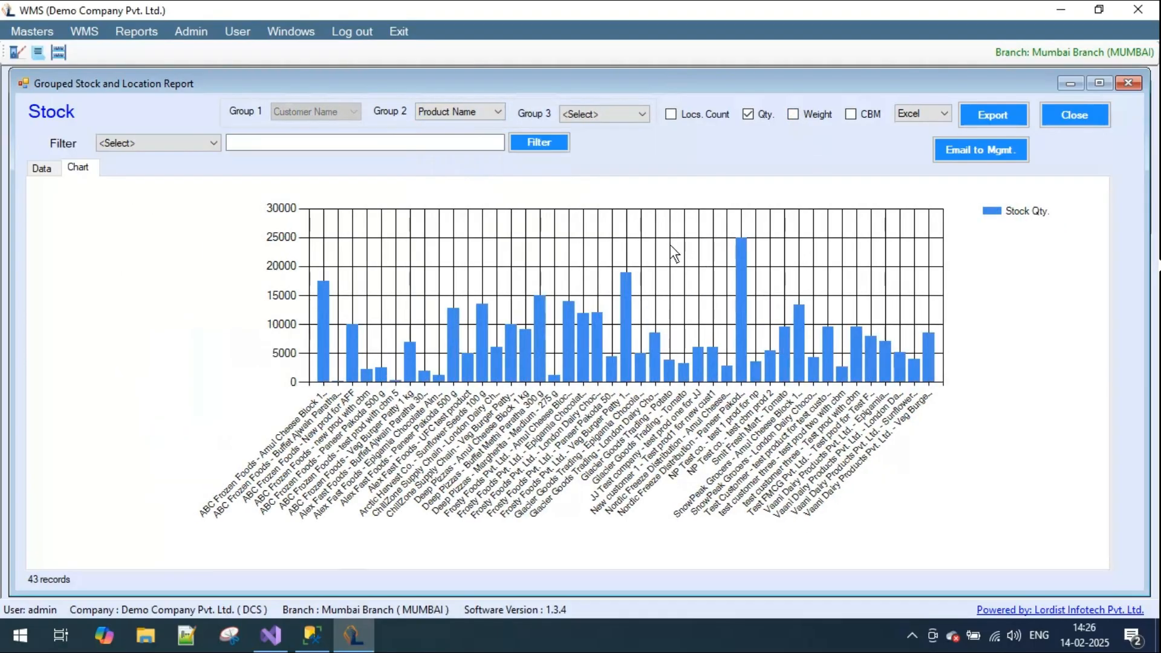
{"action": "left_click", "coordinate": [41, 168]}
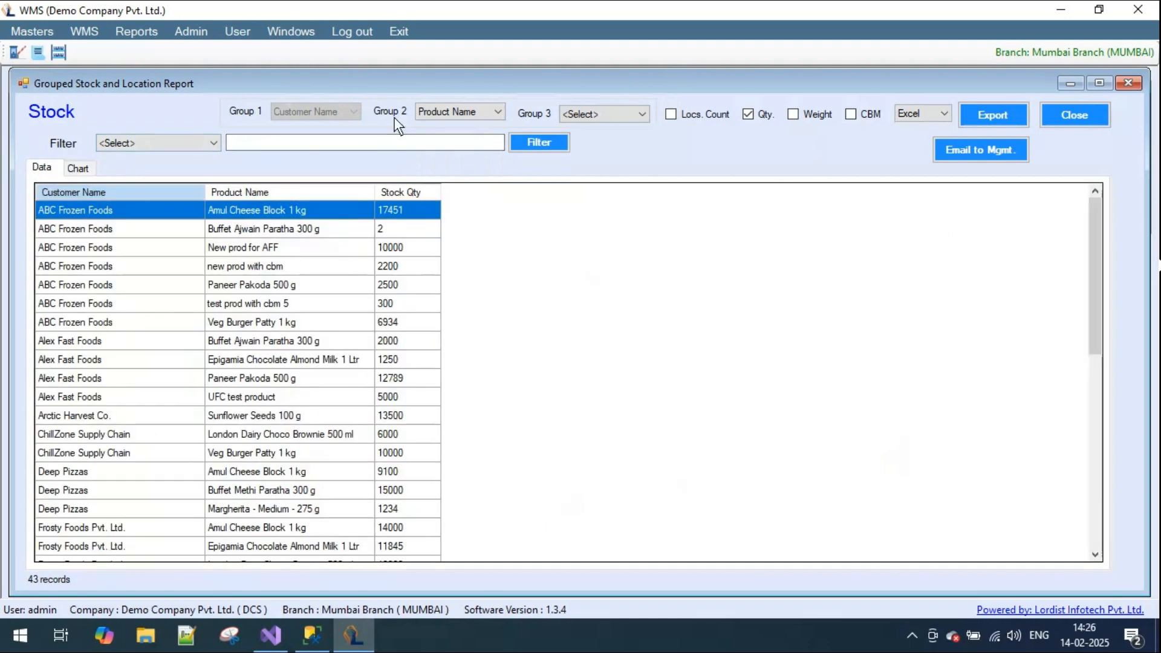
- Change the second group to Product Code to view the customer stock by code, and clear the second group
{"action": "left_click", "coordinate": [499, 111]}
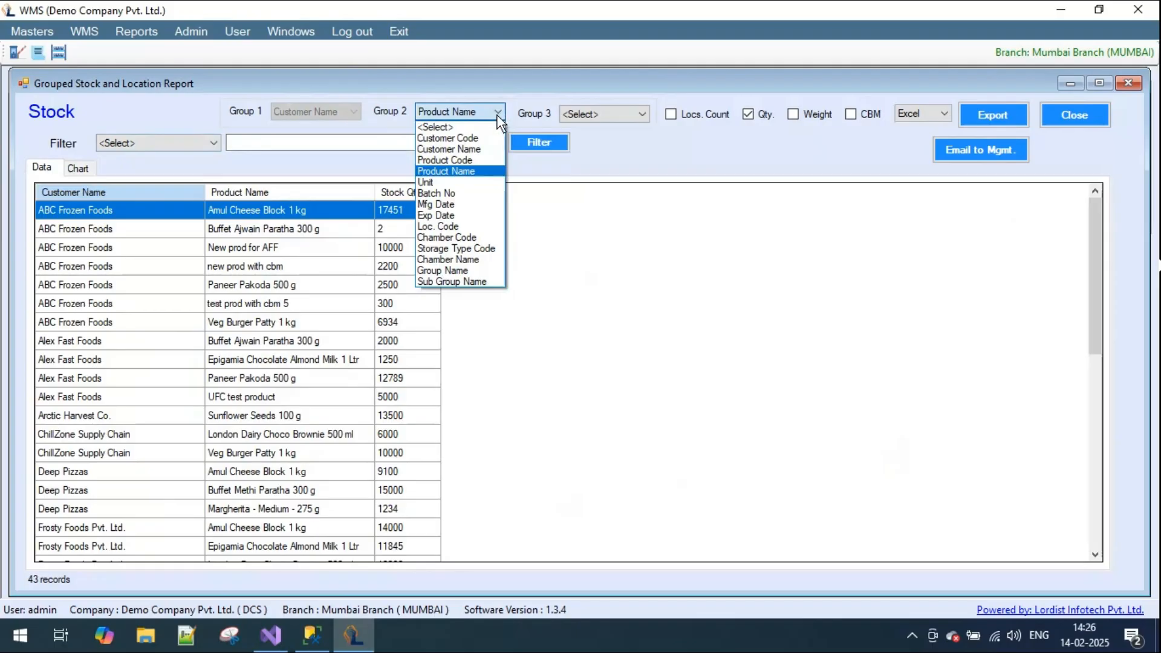
{"action": "left_click", "coordinate": [477, 158]}
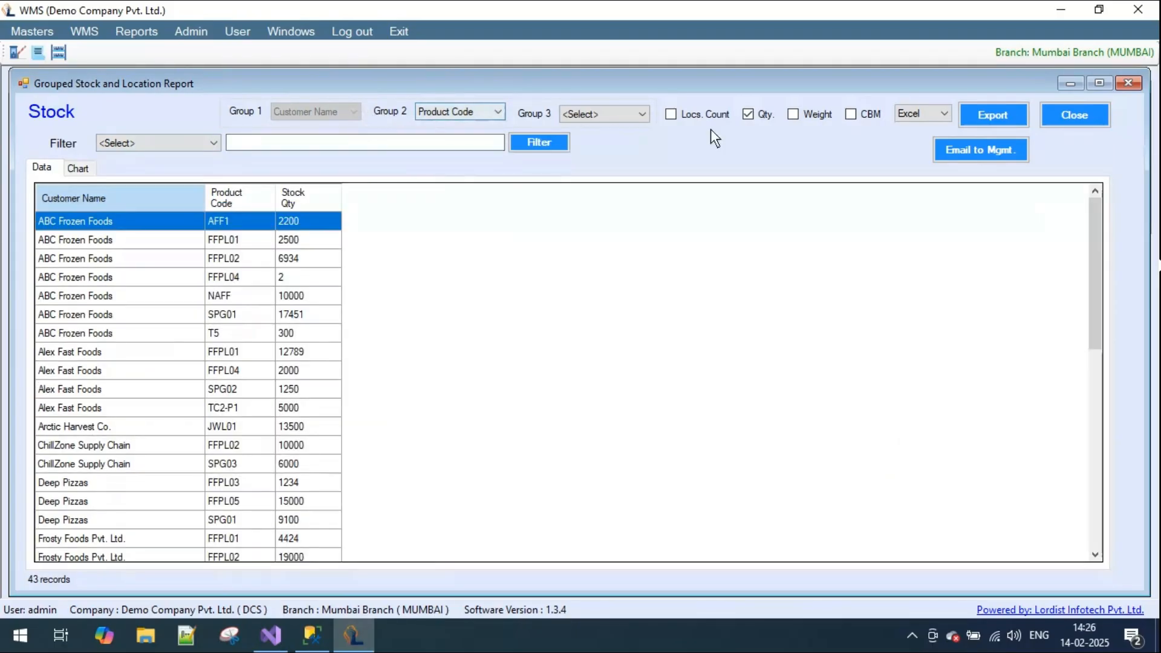
{"action": "left_click", "coordinate": [465, 111]}
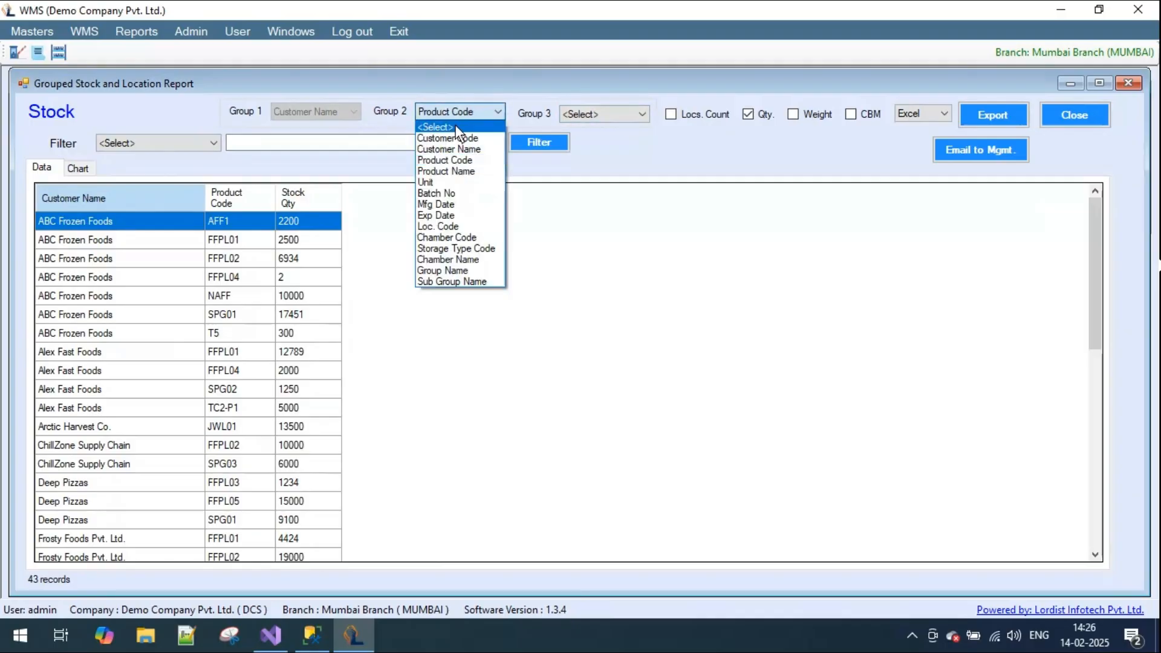
{"action": "left_click", "coordinate": [455, 126]}
- Group the stock by Group Name and Sub Group Name, and view the stock quantity as a chart
{"action": "left_click", "coordinate": [334, 112]}
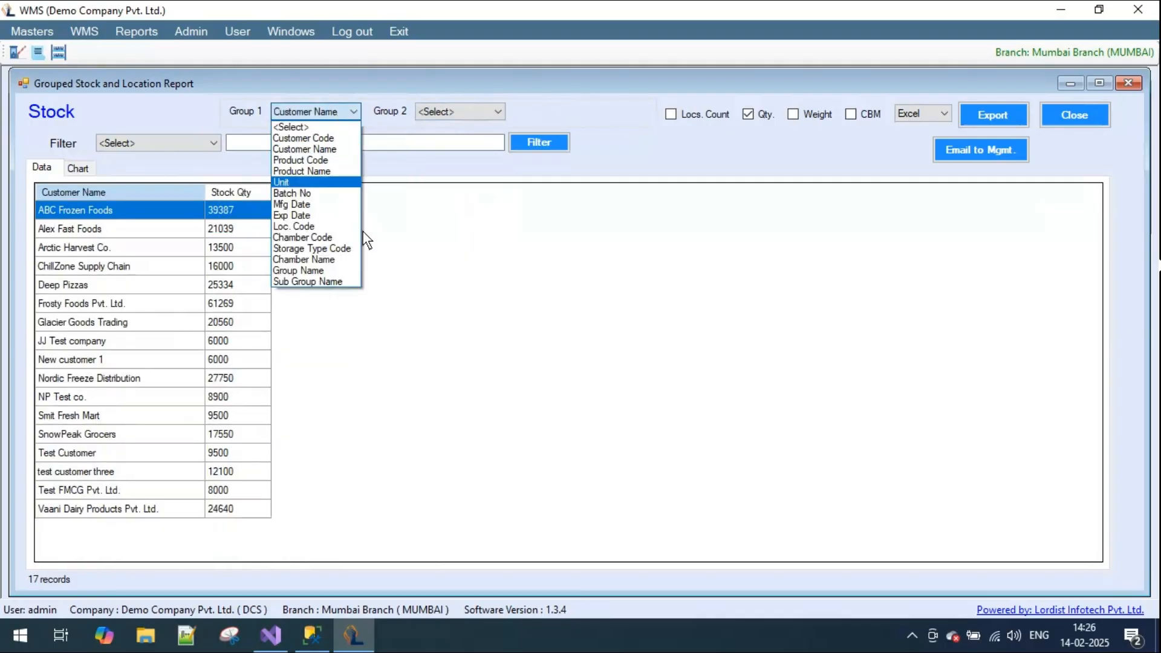
{"action": "left_click", "coordinate": [325, 272]}
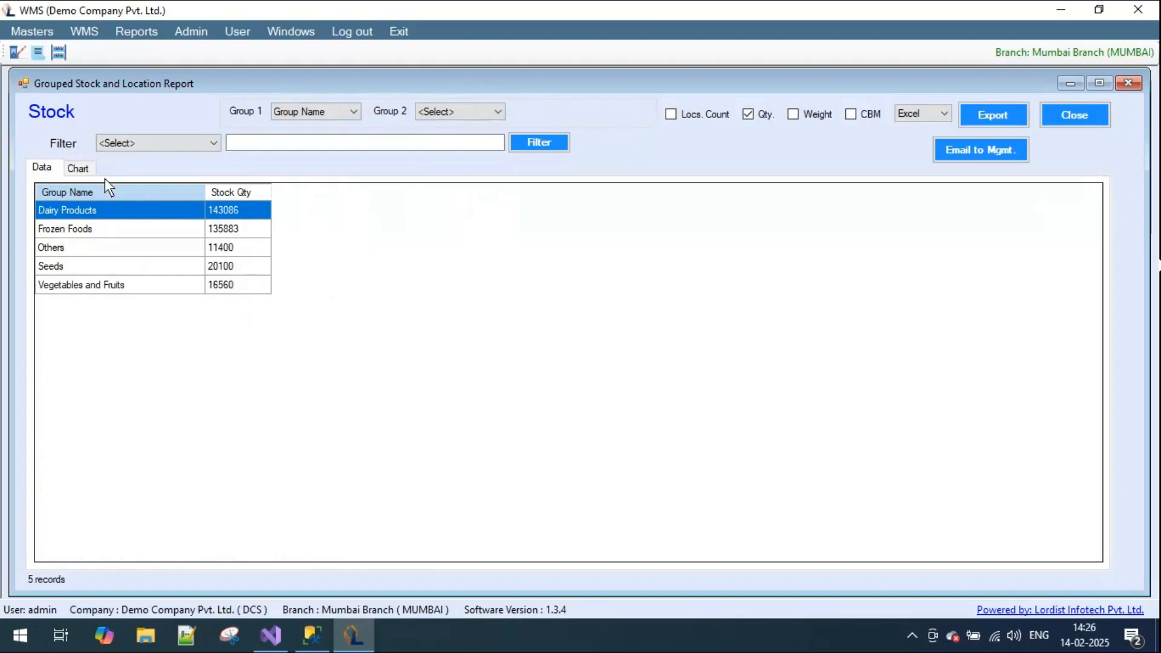
{"action": "left_click", "coordinate": [79, 169]}
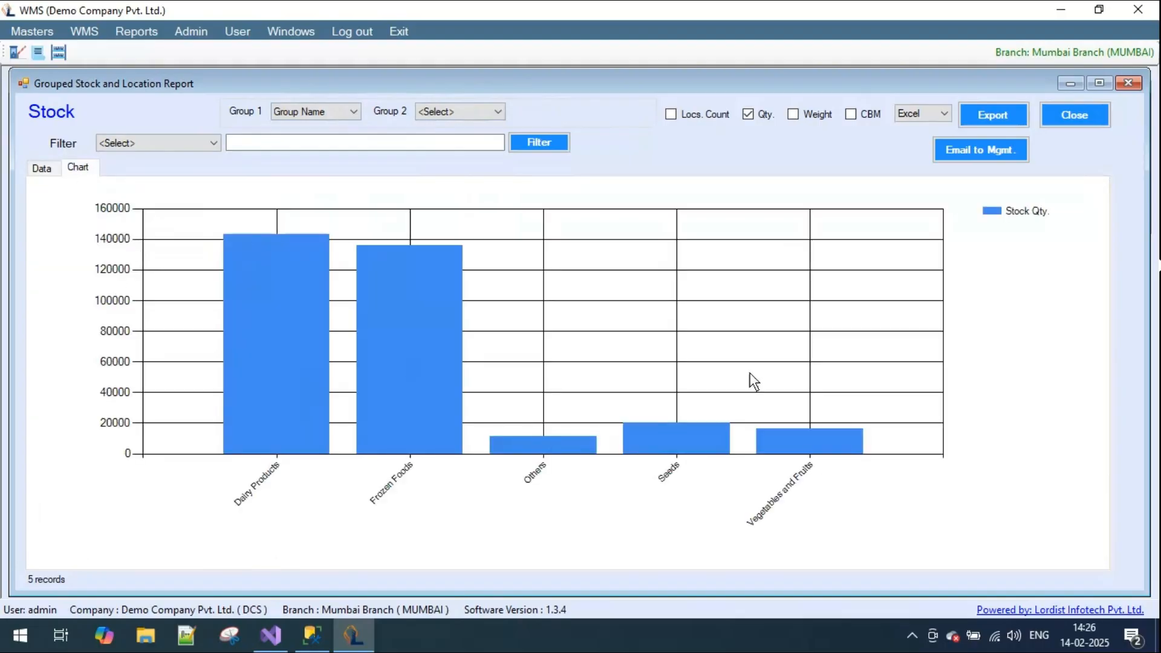
{"action": "left_click", "coordinate": [495, 111]}
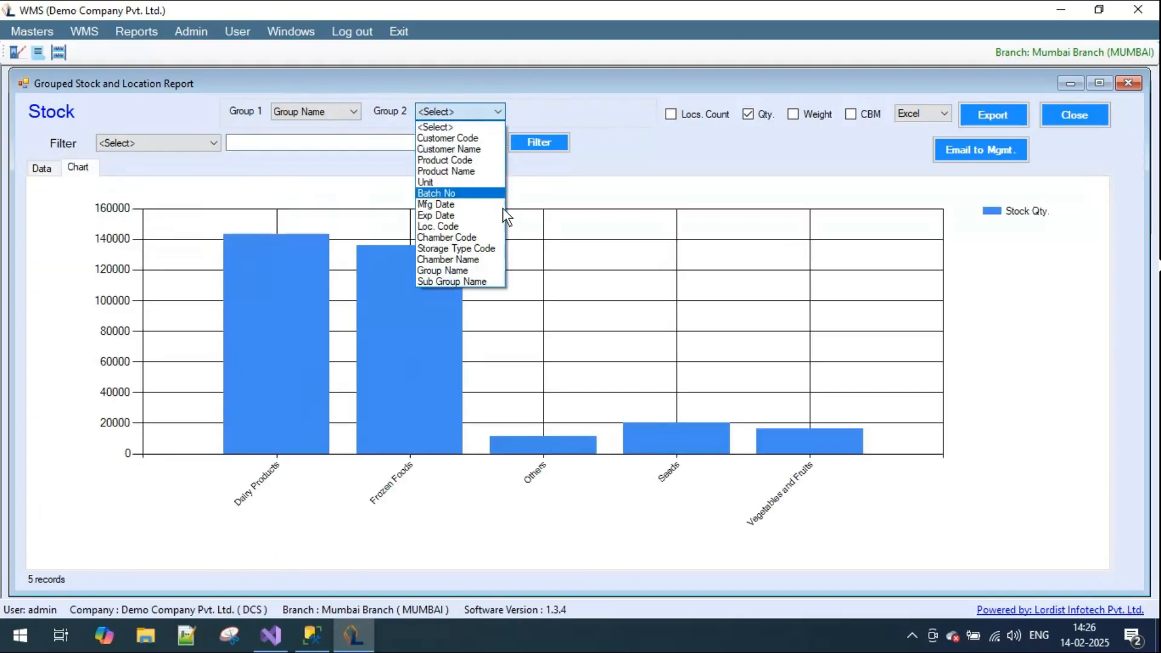
{"action": "left_click", "coordinate": [487, 282]}
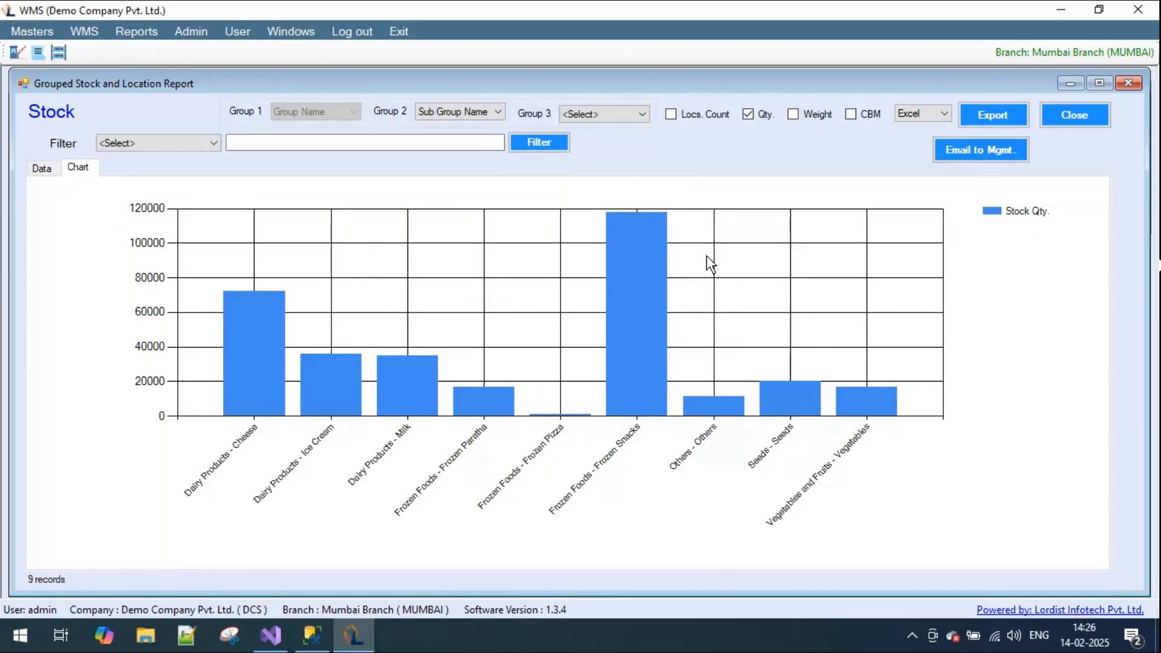
- Regroup the chart by Storage Type Code and Chamber Code, and check the stock quantities of chambers CH01 and CH02
{"action": "left_click", "coordinate": [493, 112]}
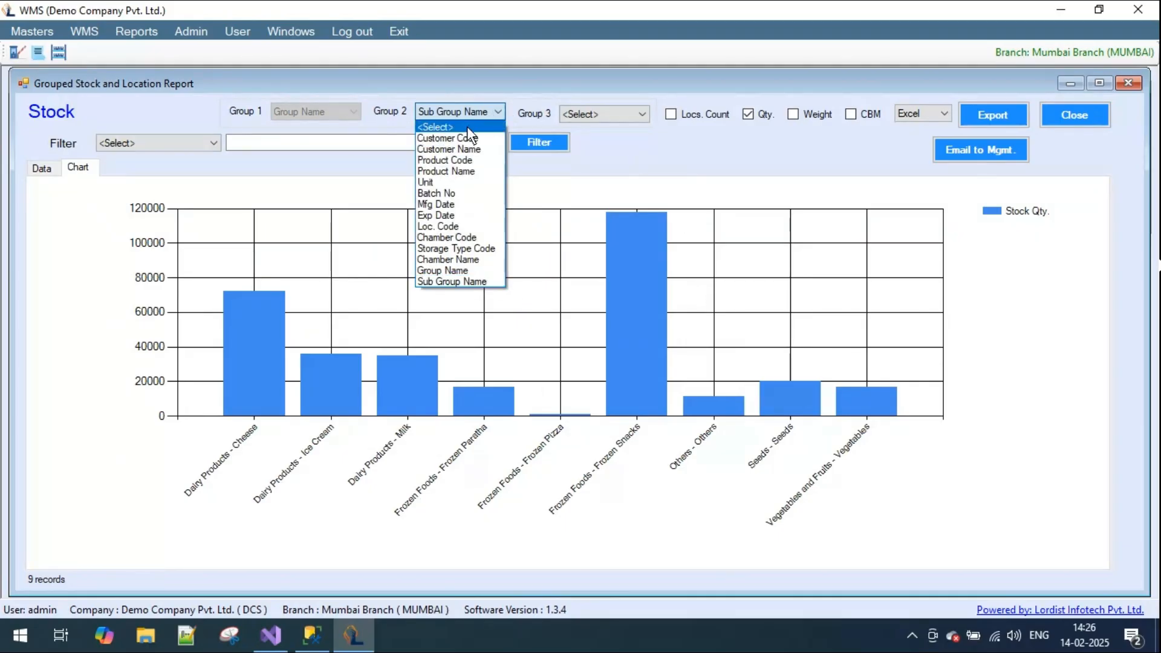
{"action": "left_click", "coordinate": [466, 126]}
{"action": "left_click", "coordinate": [354, 112]}
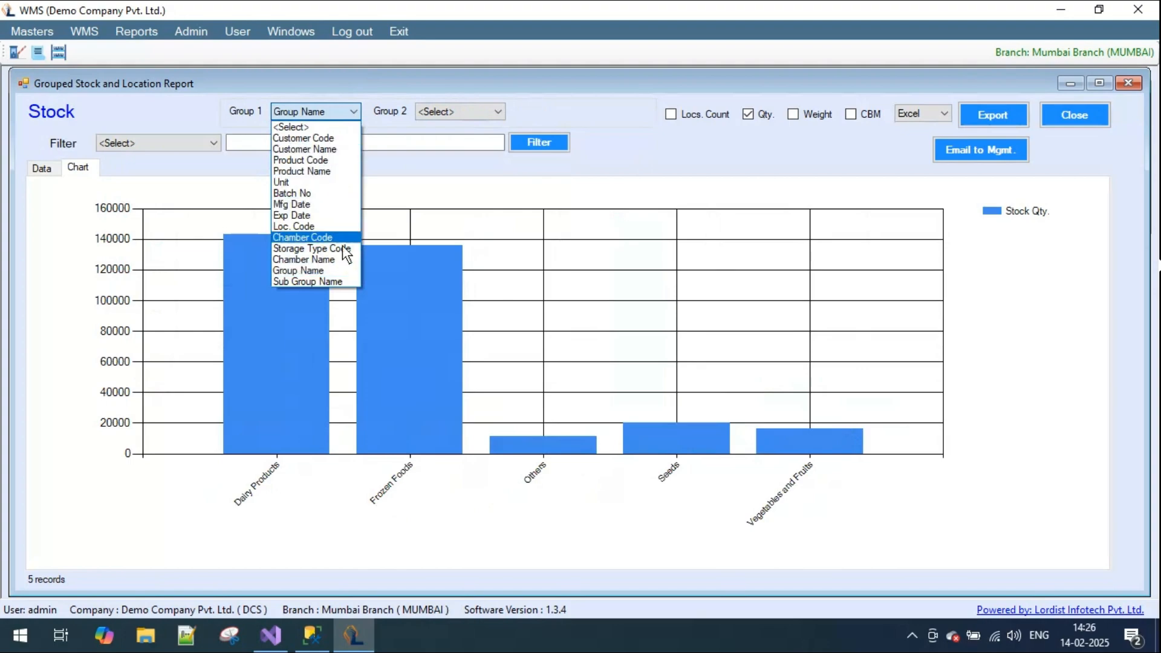
{"action": "left_click", "coordinate": [341, 250]}
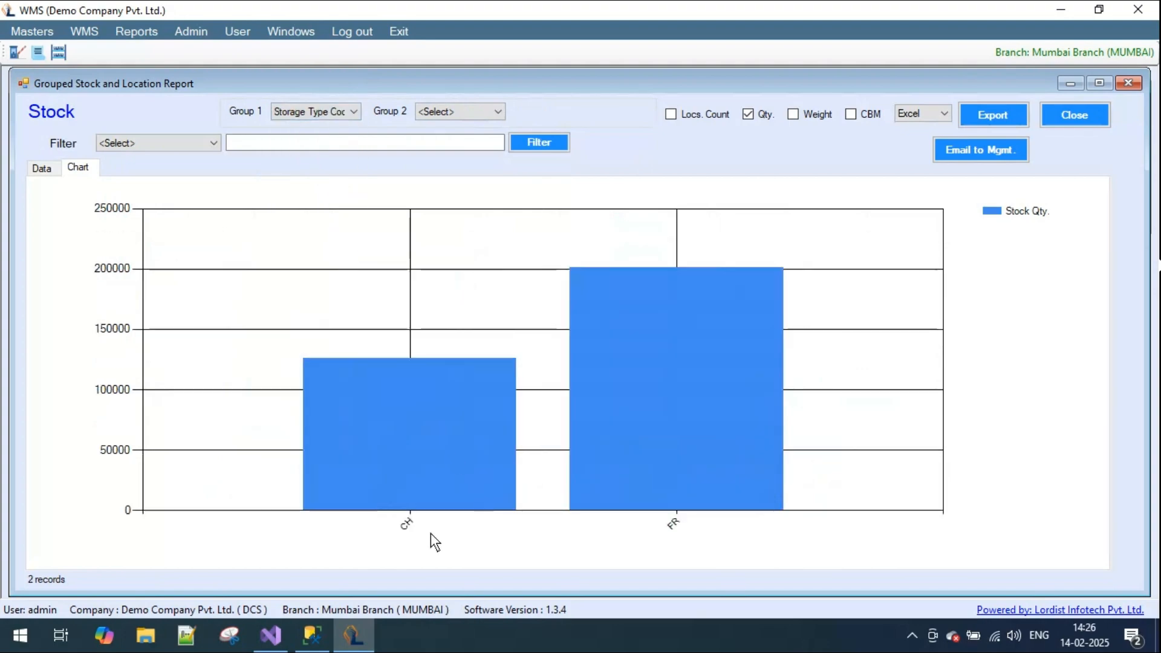
{"action": "left_click", "coordinate": [499, 113]}
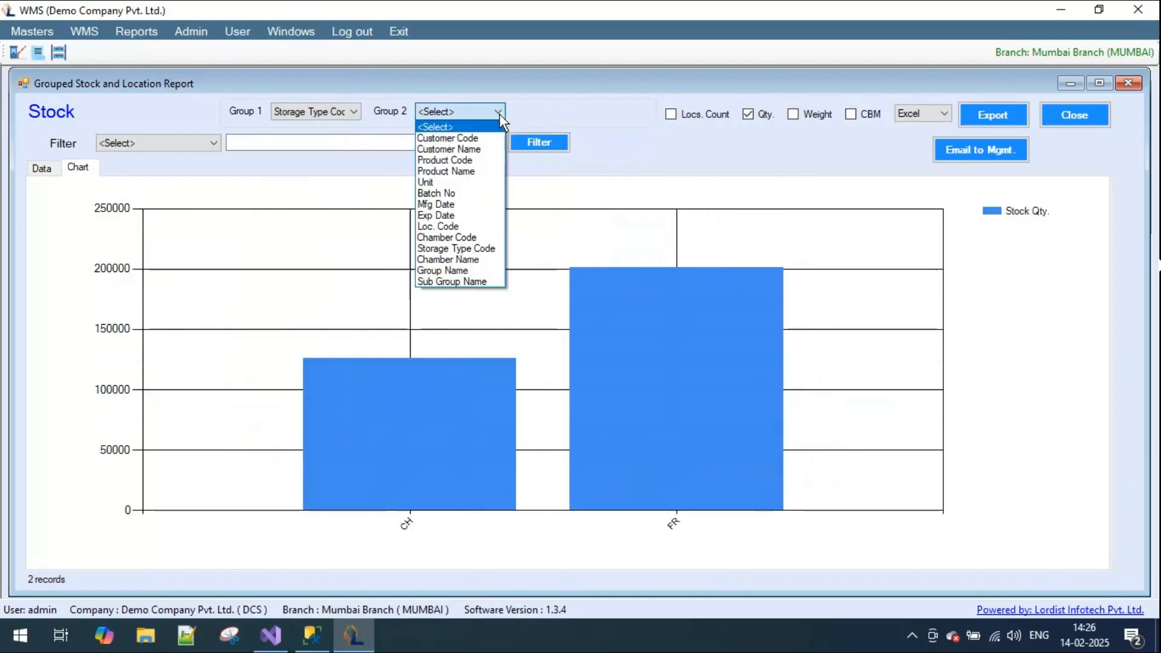
{"action": "left_click", "coordinate": [484, 237]}
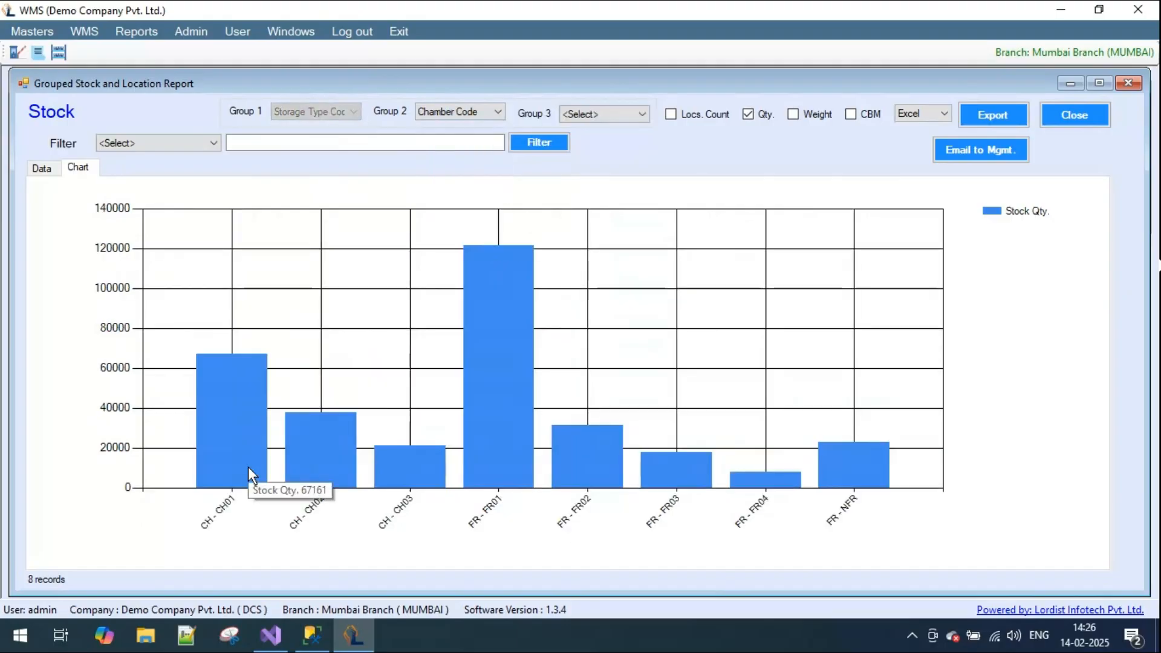
{"action": "mouse_move", "coordinate": [353, 456]}
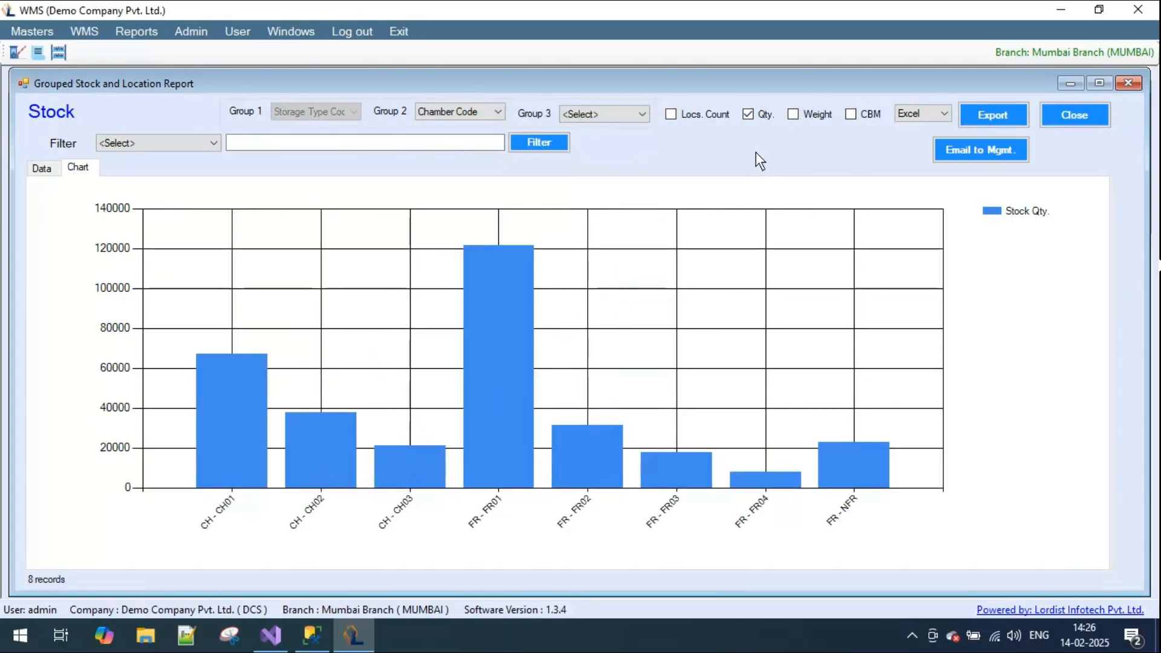
- View the chamber stock as a data table, return to the chart, and look through the second group choices without picking one
{"action": "left_click", "coordinate": [41, 169]}
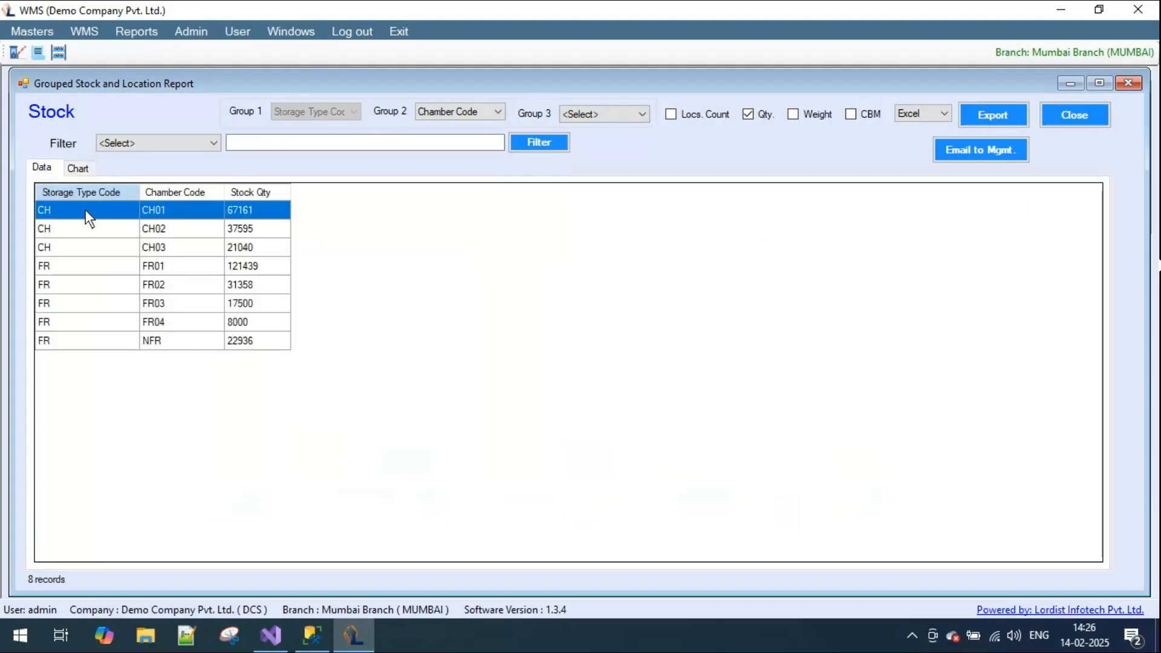
{"action": "left_click", "coordinate": [77, 168]}
{"action": "left_click", "coordinate": [490, 112]}
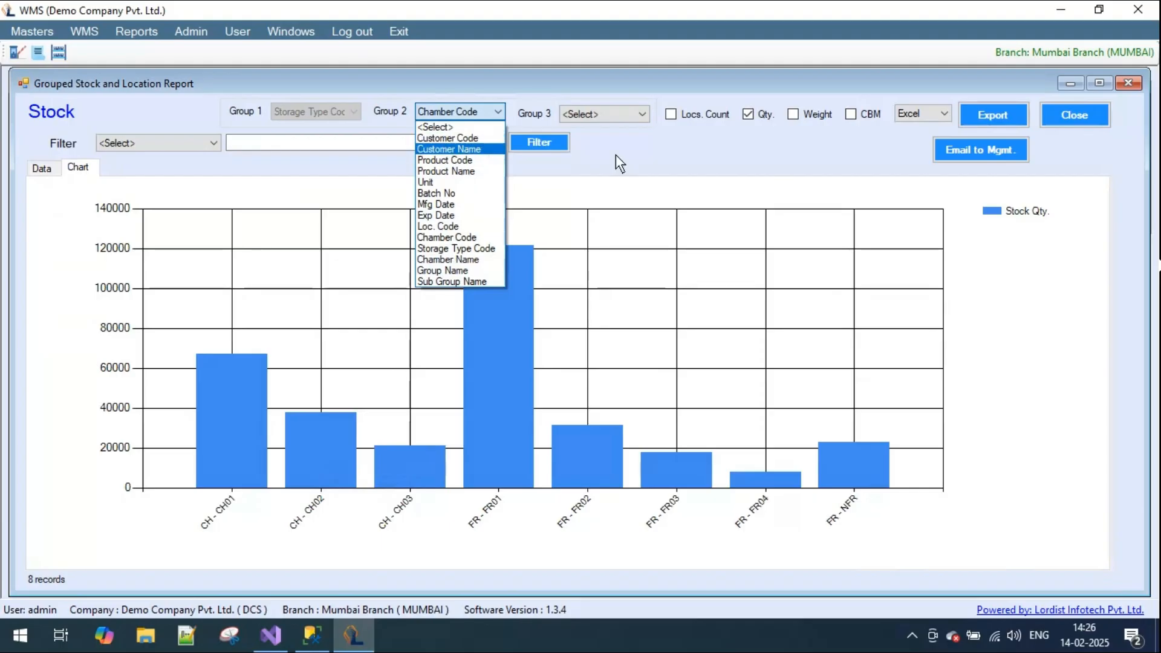
{"action": "left_click", "coordinate": [636, 154]}
- Filter the chamber stock chart by Customer Name with the text FMCG
{"action": "left_click", "coordinate": [214, 144]}
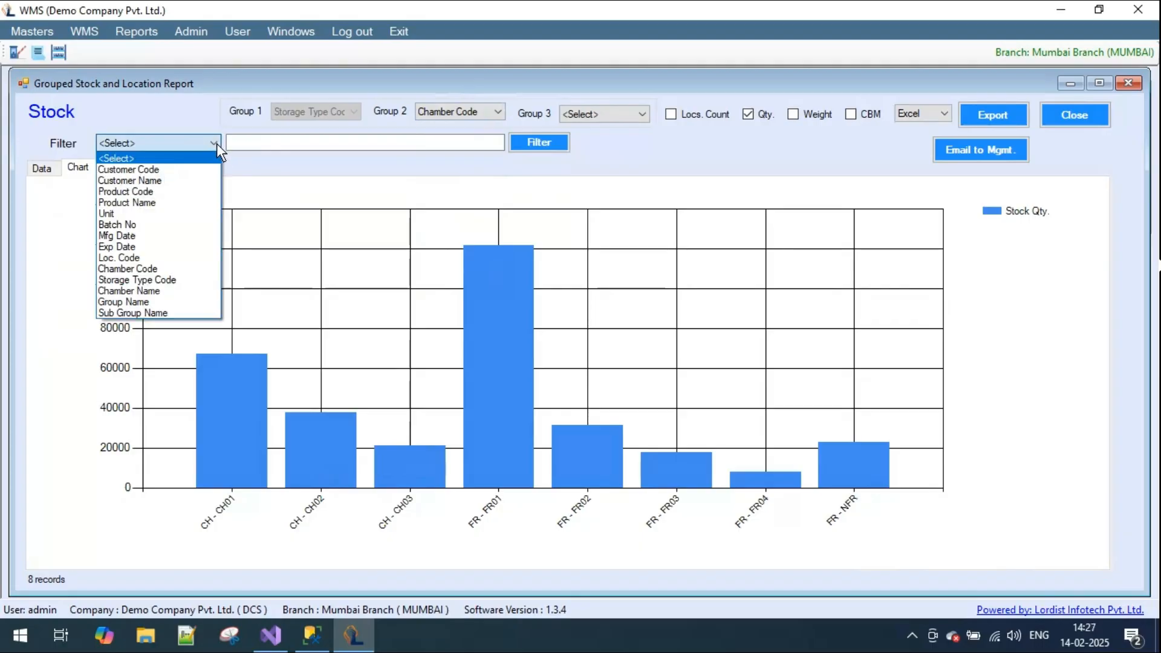
{"action": "left_click", "coordinate": [186, 180]}
{"action": "left_click", "coordinate": [263, 144]}
{"action": "type", "text": "FMCG"}
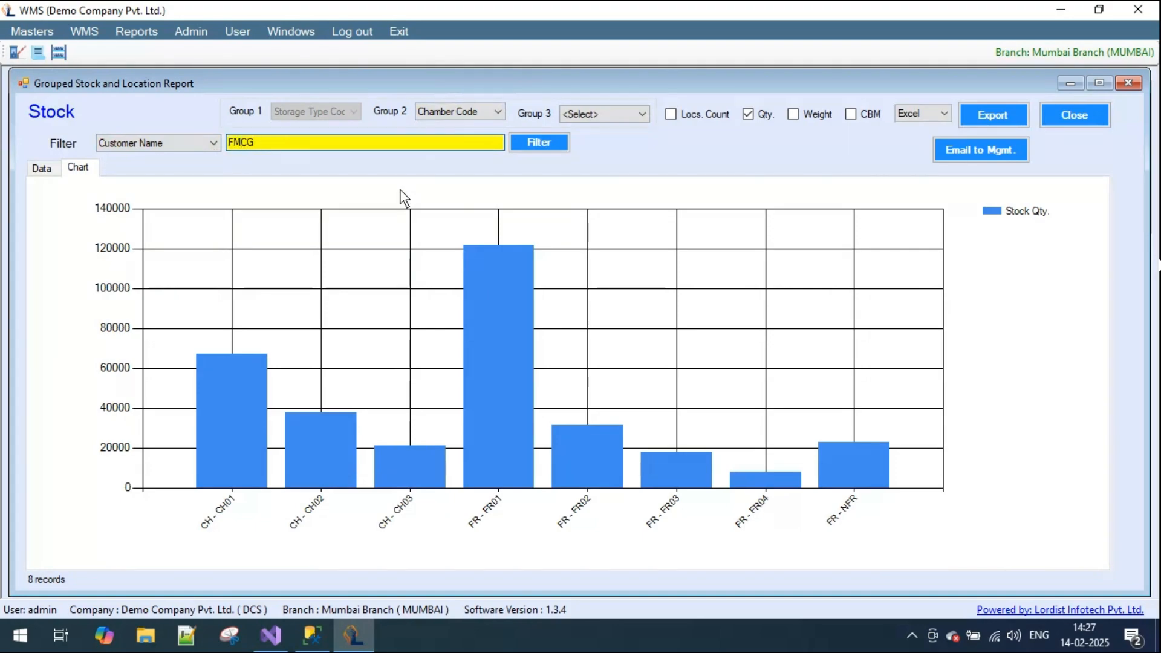
{"action": "left_click", "coordinate": [539, 144]}
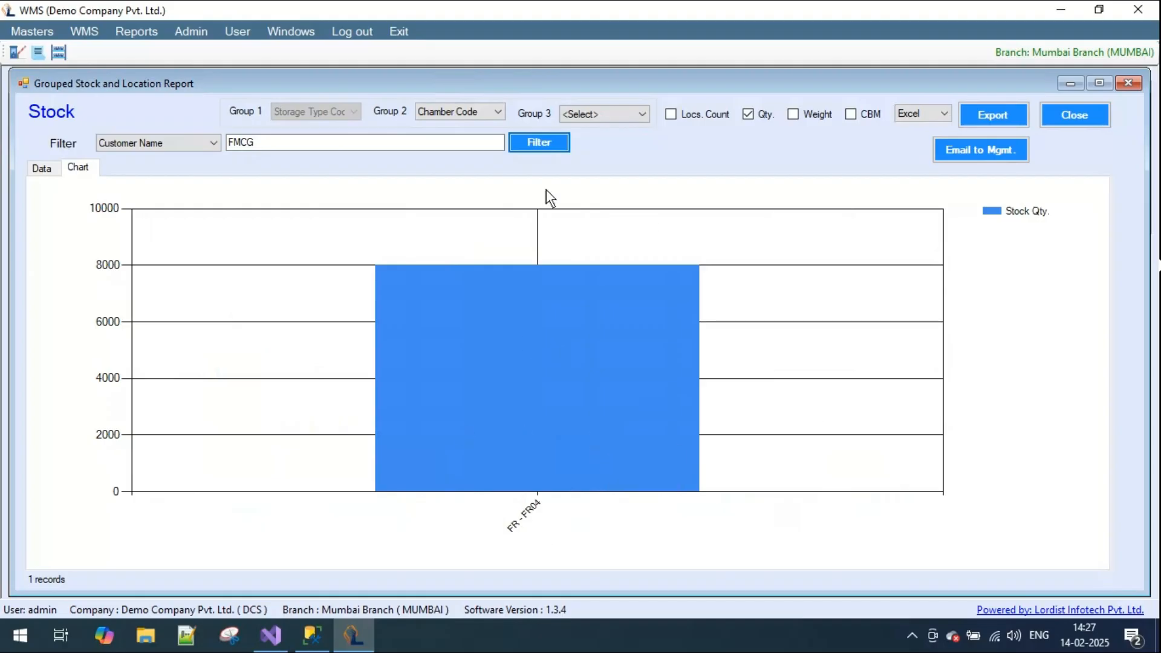
- Clear the FMCG filter text, reapply the filter, and view the stock of all chambers as a data table
{"action": "left_click", "coordinate": [275, 144]}
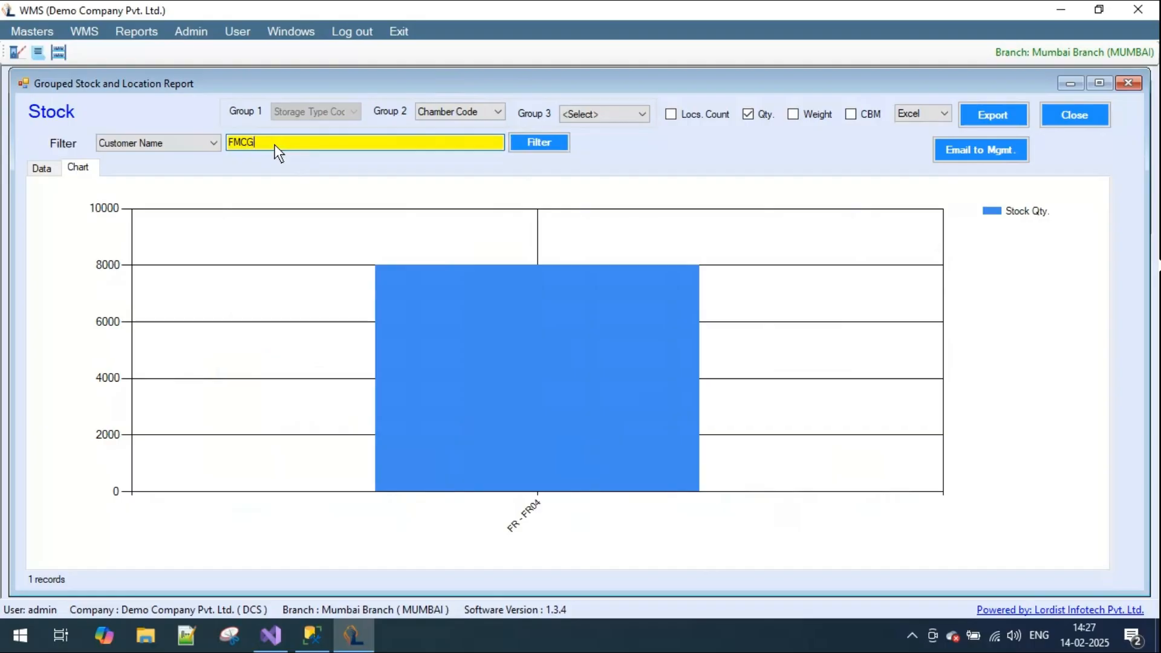
{"action": "double_click", "coordinate": [279, 144]}
{"action": "key", "text": "BackSpace"}
{"action": "left_click", "coordinate": [539, 142]}
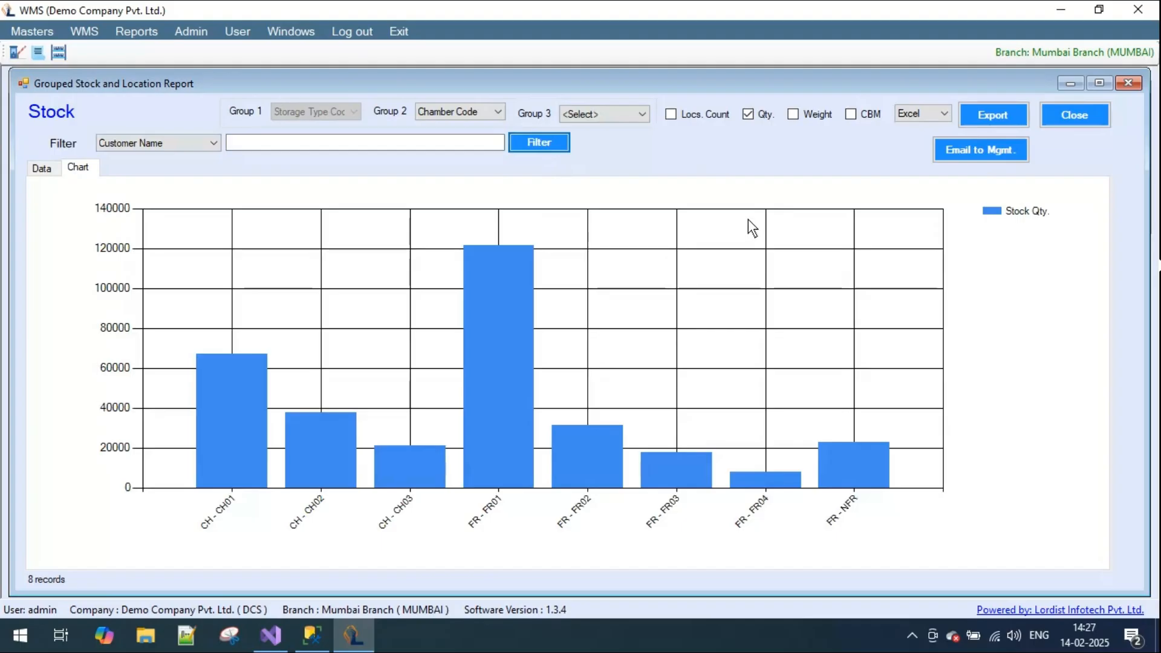
{"action": "left_click", "coordinate": [41, 169]}
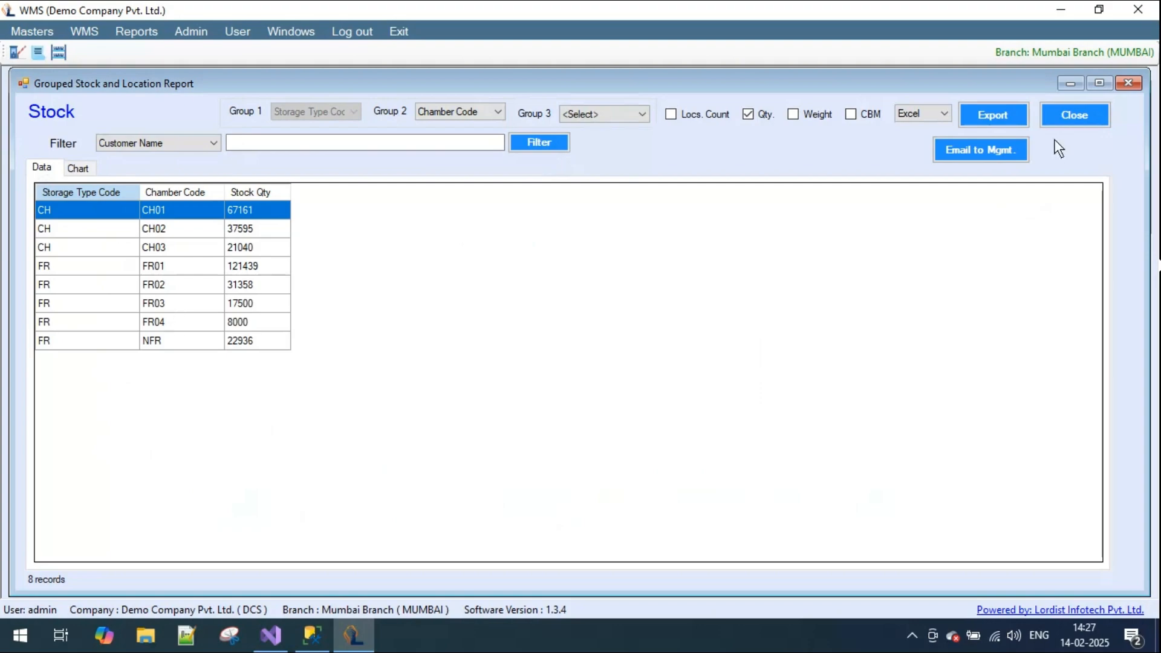
- Close the grouped stock report, then open the Storage Usage report and search it for customer ABC Frozen Foods
{"action": "left_click", "coordinate": [1094, 113]}
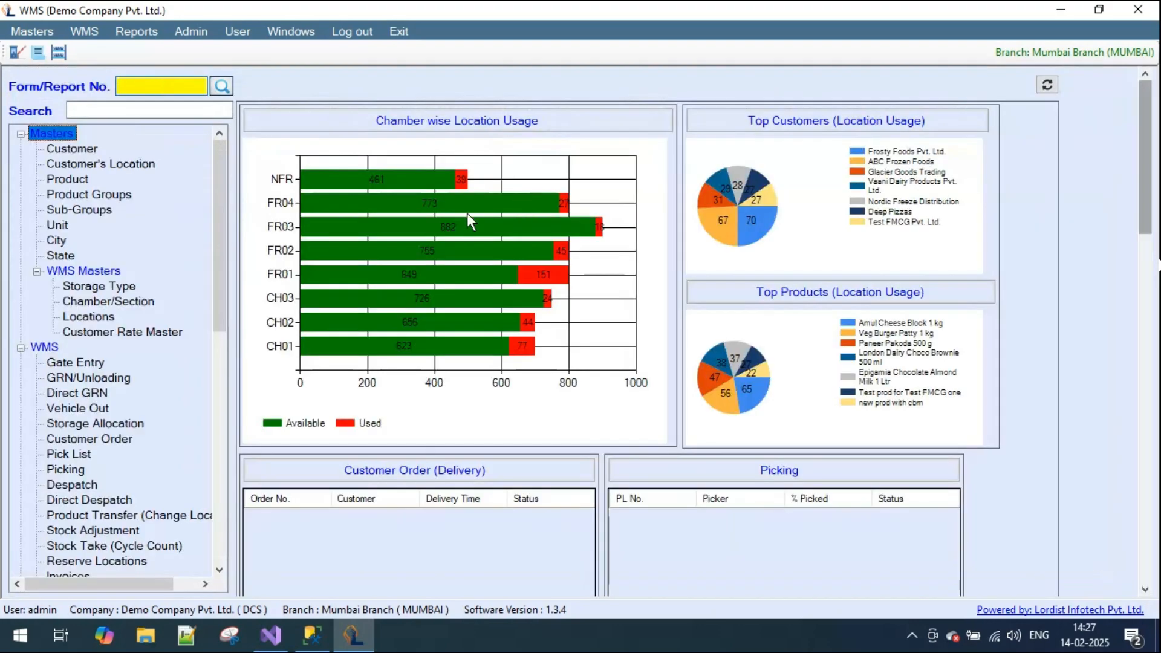
{"action": "left_click", "coordinate": [145, 30]}
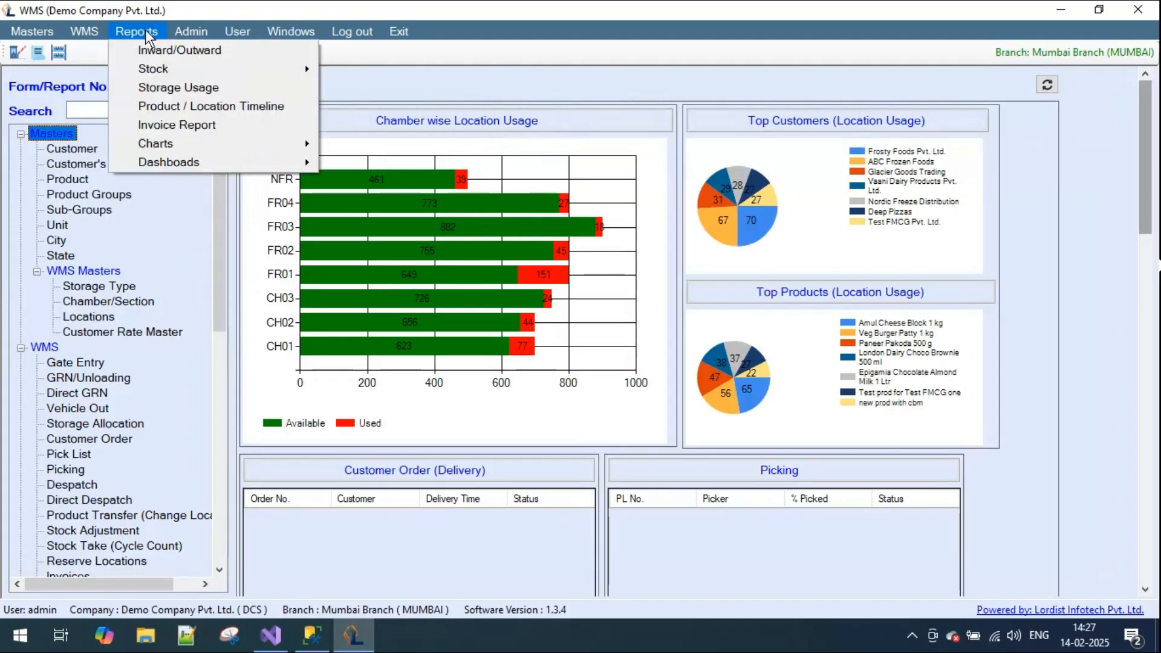
{"action": "left_click", "coordinate": [191, 89]}
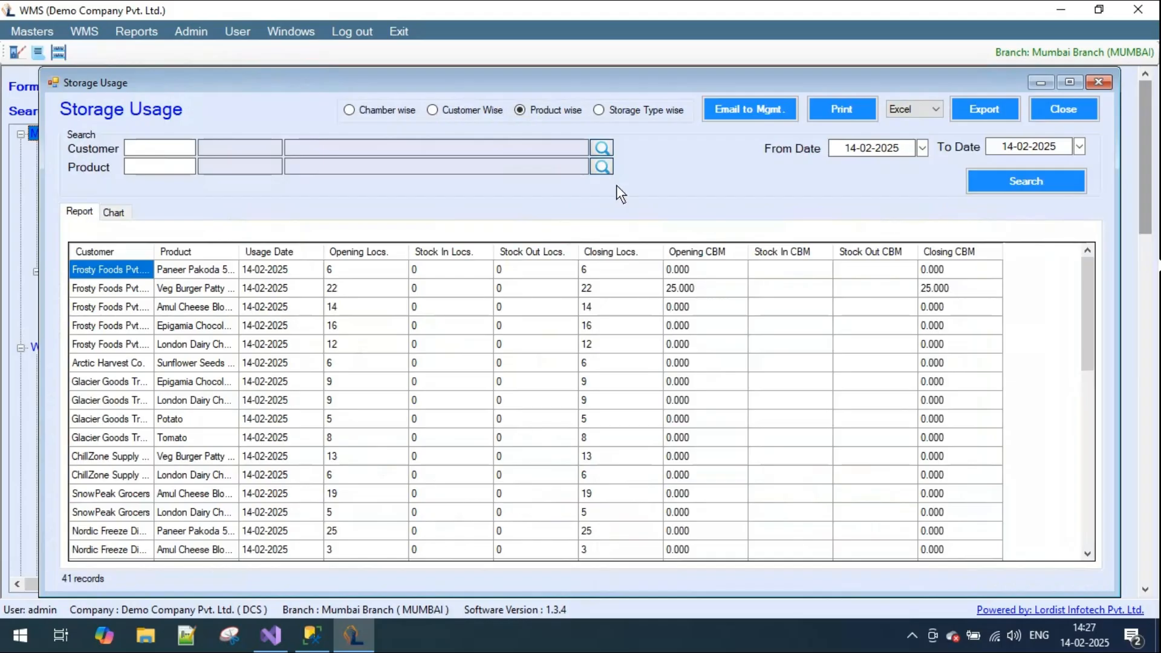
{"action": "left_click", "coordinate": [603, 148]}
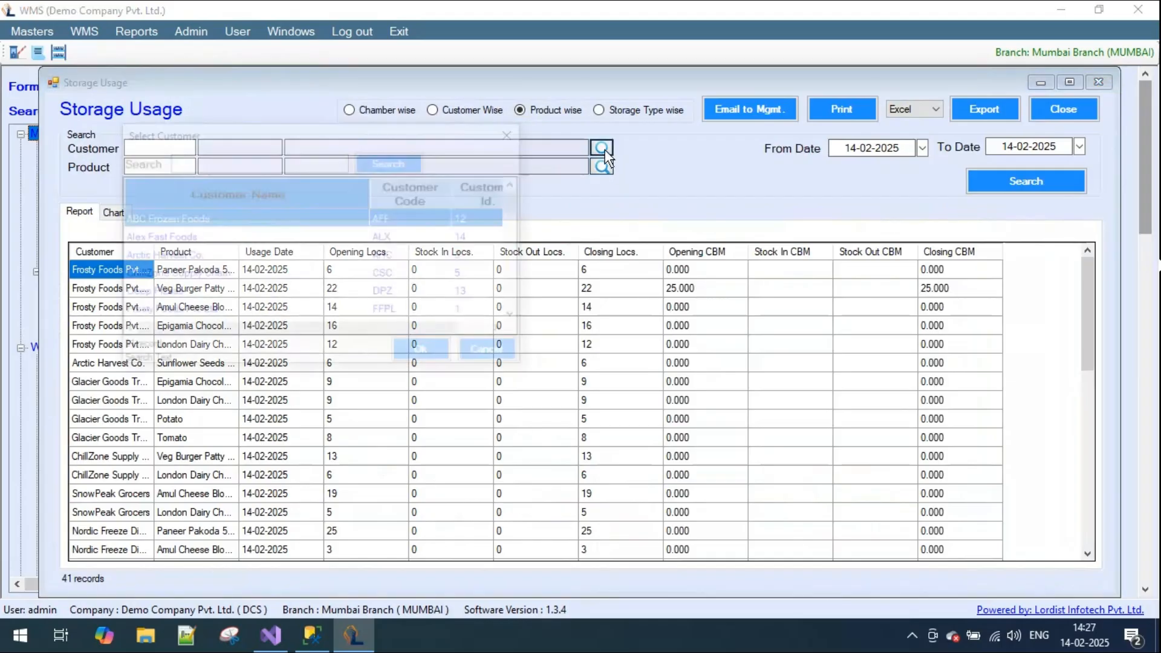
{"action": "double_click", "coordinate": [151, 218]}
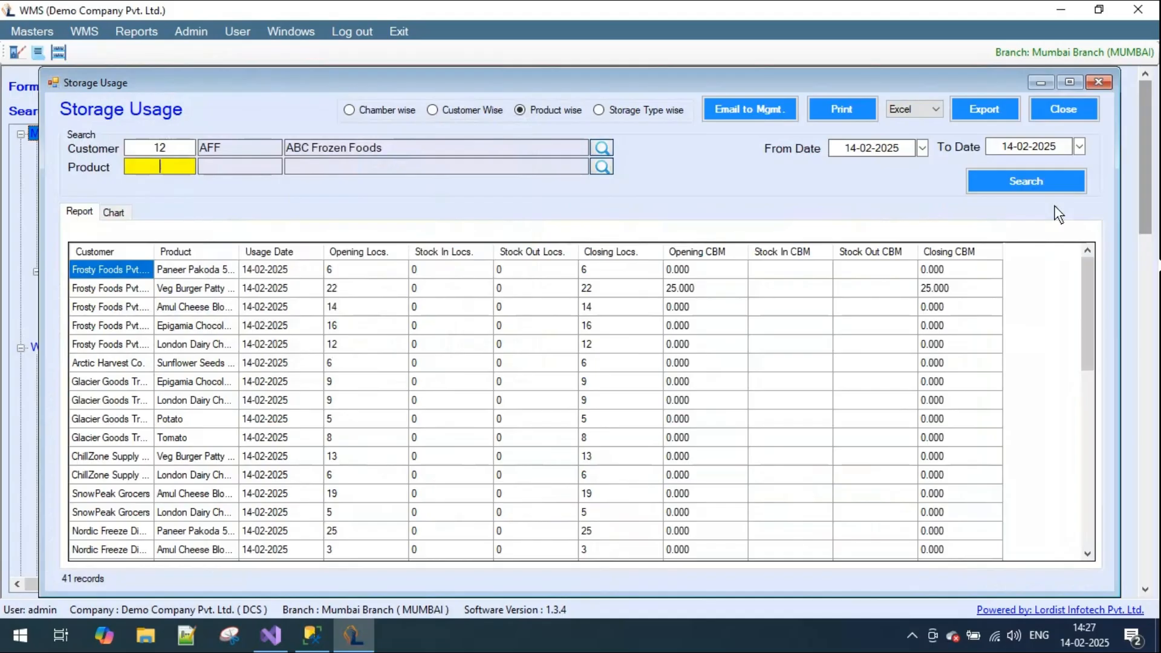
{"action": "left_click", "coordinate": [1031, 180]}
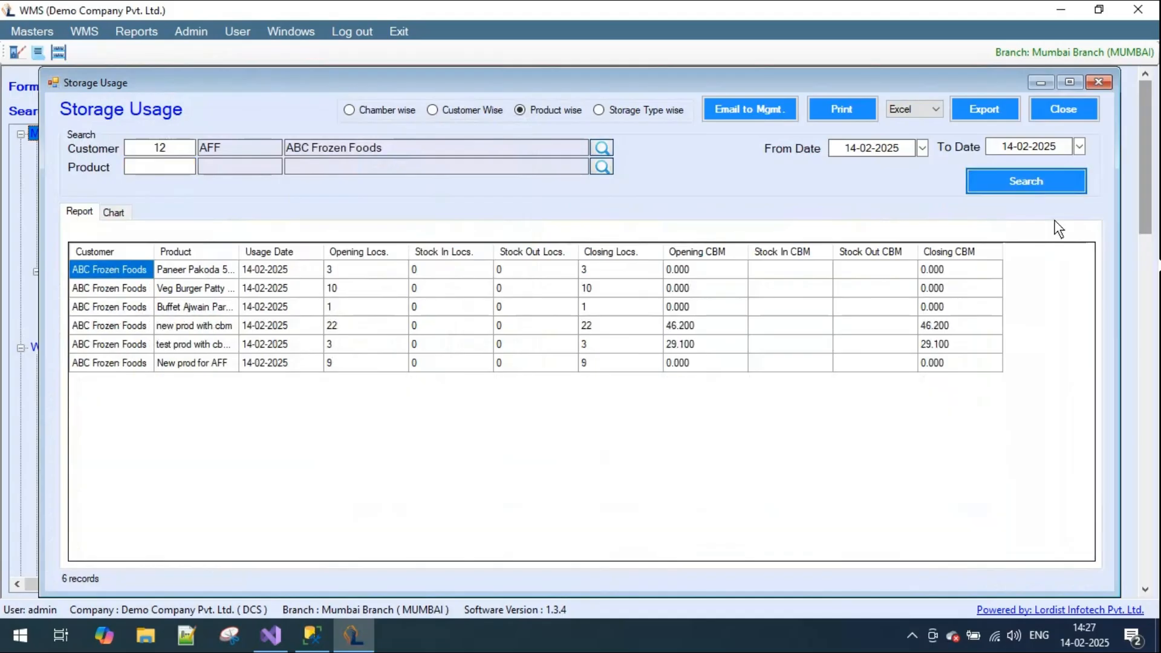
- Search the ABC Frozen Foods storage usage from 10-02-2025 and examine the opening and stock-in CBM of new prod with cbm
{"action": "left_click", "coordinate": [921, 148]}
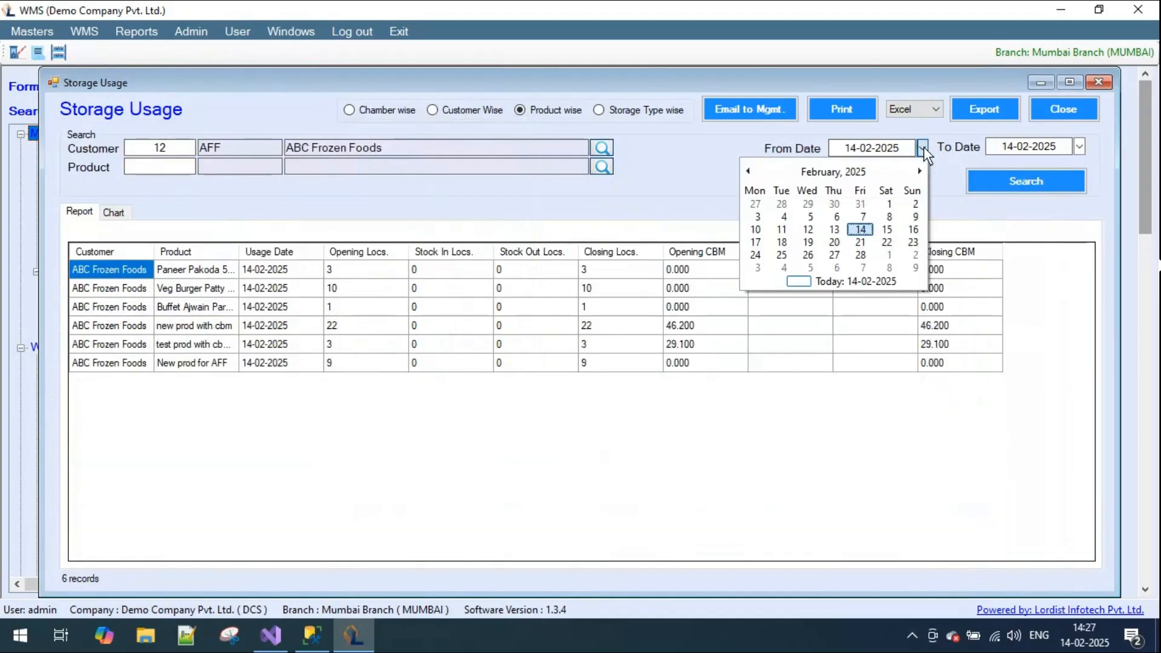
{"action": "left_click", "coordinate": [755, 230]}
{"action": "left_click", "coordinate": [1050, 183]}
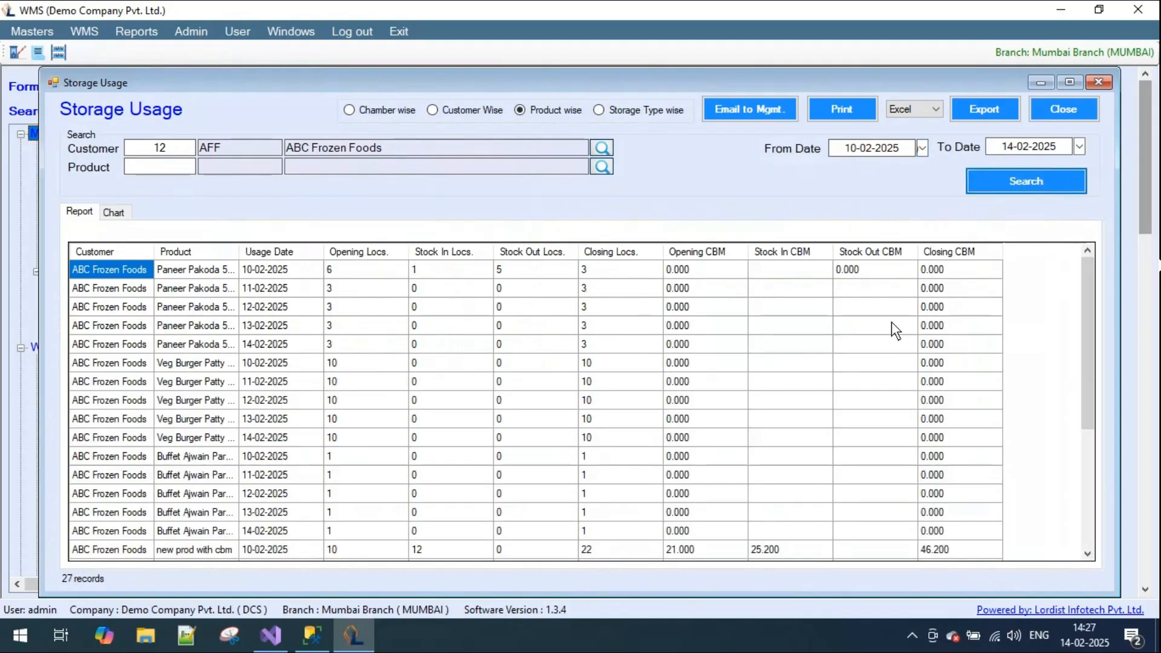
{"action": "scroll", "coordinate": [725, 317], "scroll_direction": "down", "scroll_amount": 2}
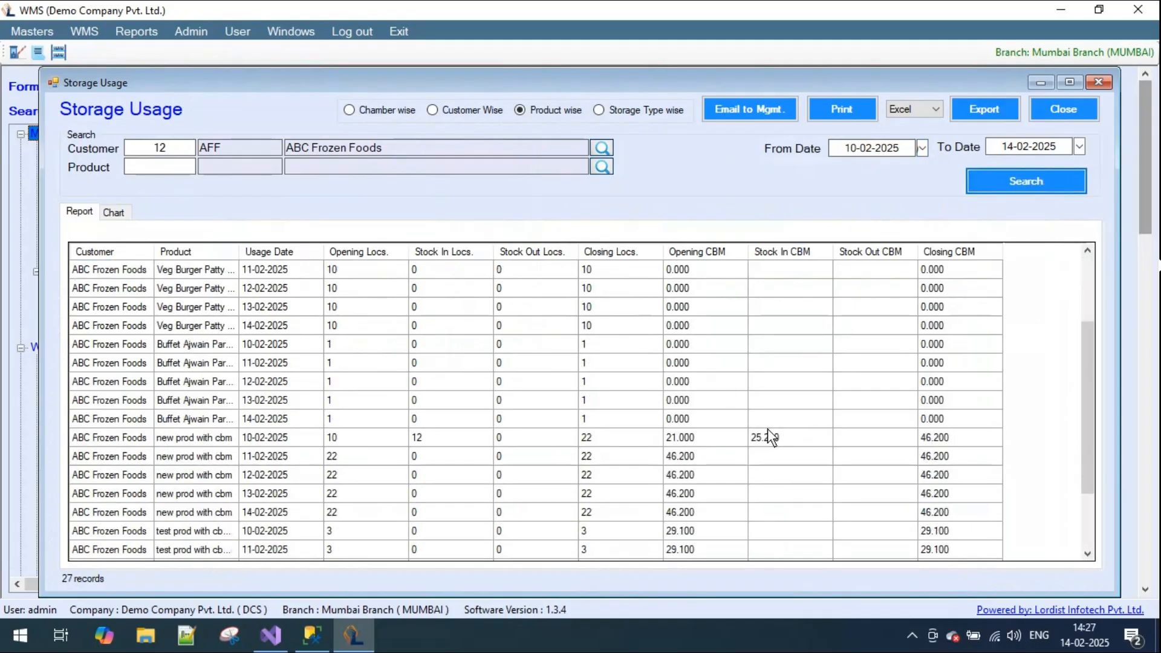
{"action": "left_click", "coordinate": [768, 440]}
{"action": "scroll", "coordinate": [810, 454], "scroll_direction": "down", "scroll_amount": 2}
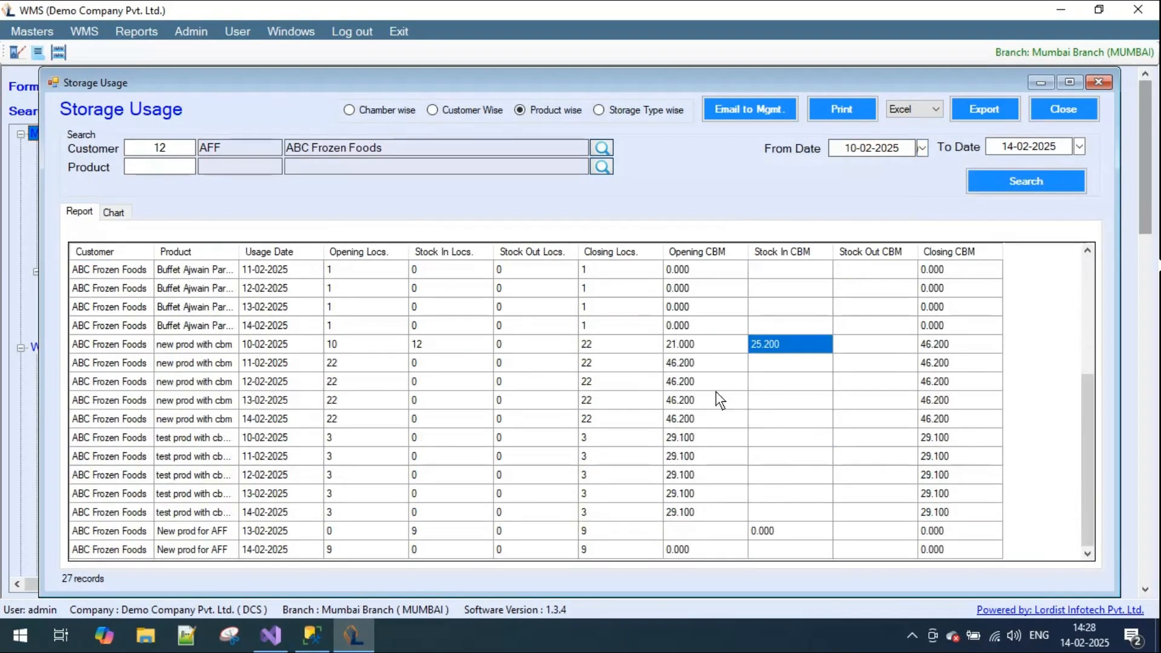
{"action": "left_click", "coordinate": [688, 344]}
{"action": "scroll", "coordinate": [711, 477], "scroll_direction": "up", "scroll_amount": 4}
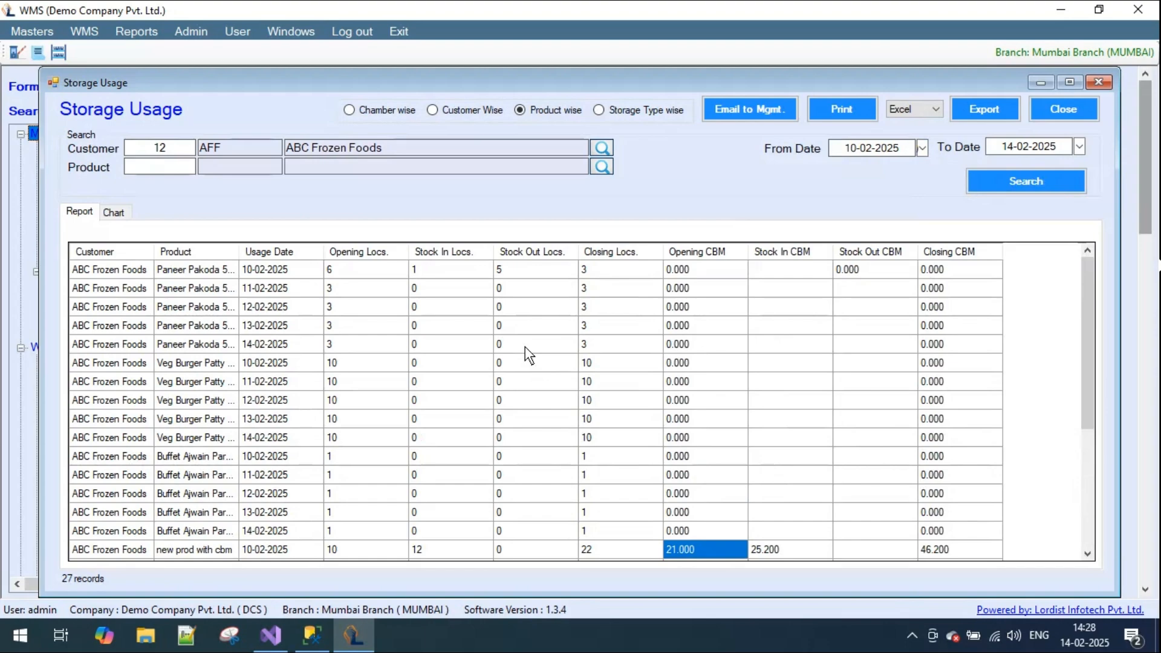
- Change the customer to Frosty Foods Pvt. Ltd., rerun the search, and look through its product-wise storage usage
{"action": "left_click", "coordinate": [601, 147]}
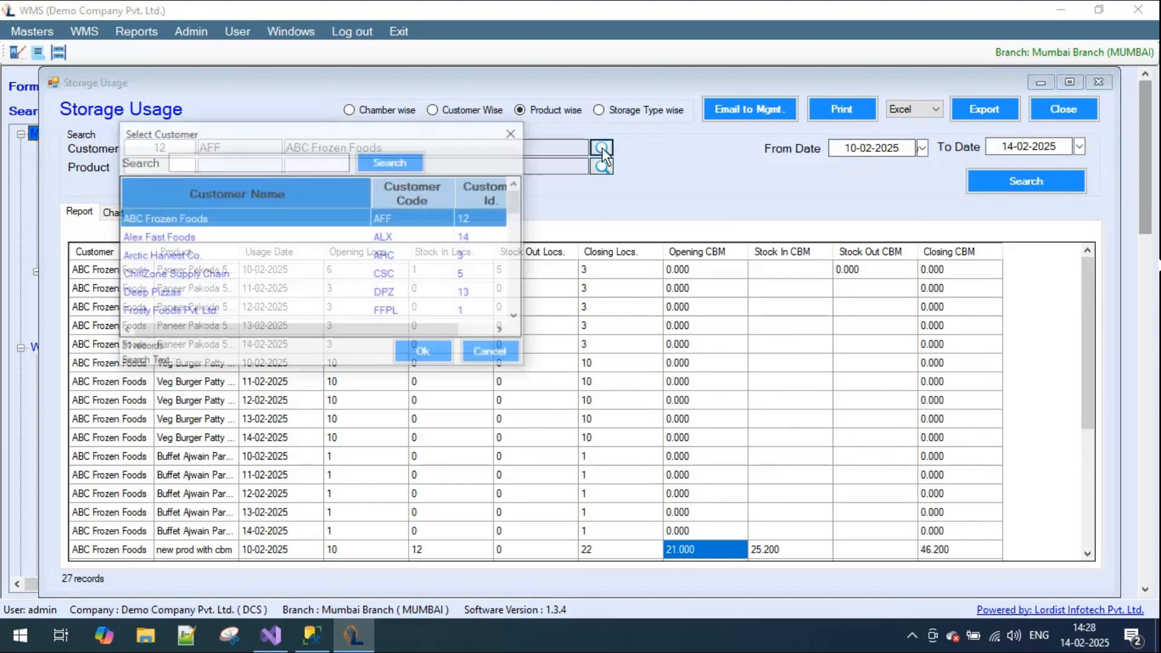
{"action": "left_click", "coordinate": [216, 312]}
{"action": "double_click", "coordinate": [216, 313]}
{"action": "left_click", "coordinate": [1027, 183]}
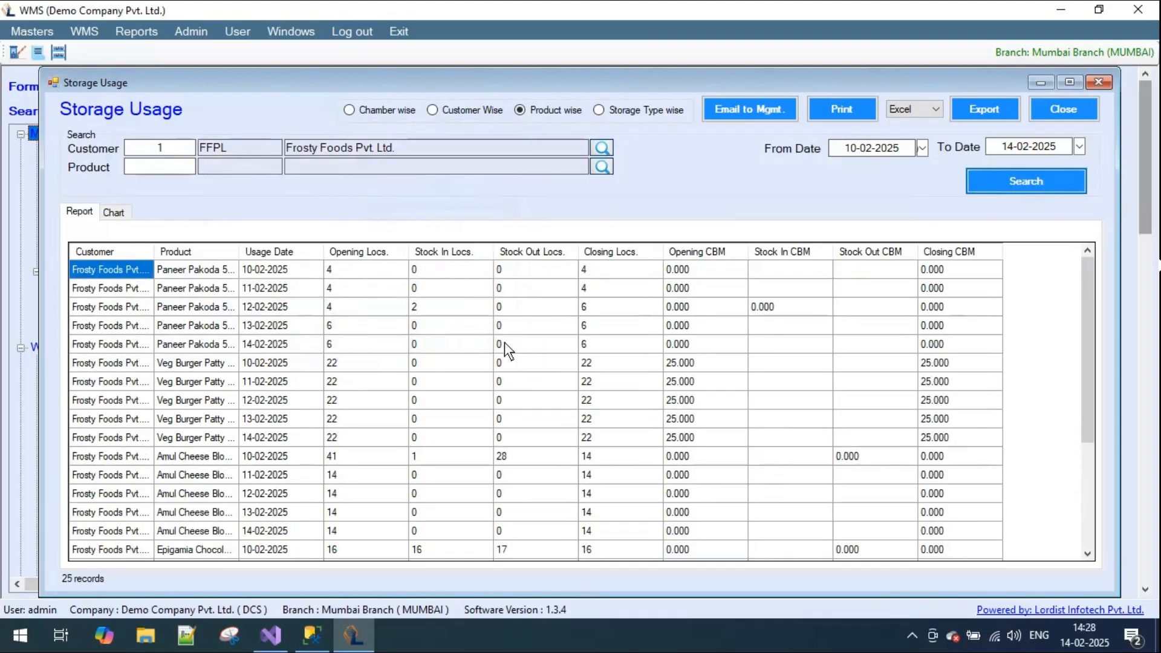
{"action": "scroll", "coordinate": [504, 348], "scroll_direction": "down", "scroll_amount": 3}
{"action": "scroll", "coordinate": [503, 353], "scroll_direction": "up", "scroll_amount": 3}
- View the Frosty Foods storage usage chamber wise, customer wise, product wise and storage type wise
{"action": "left_click", "coordinate": [359, 110]}
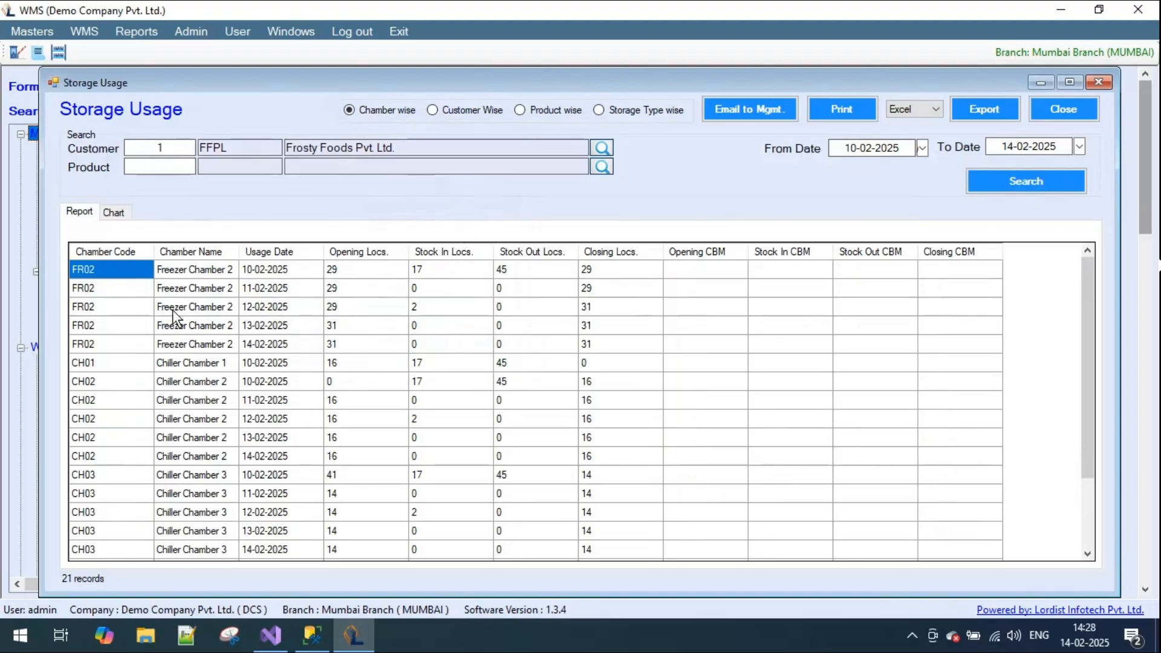
{"action": "left_click", "coordinate": [470, 114]}
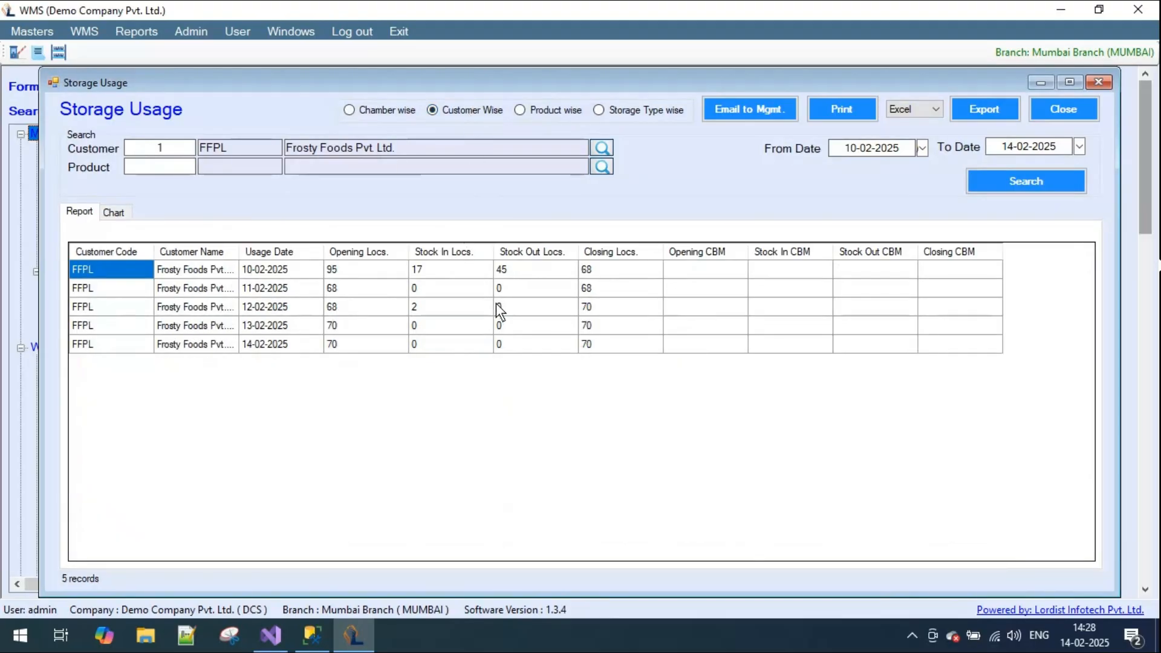
{"action": "left_click", "coordinate": [563, 113]}
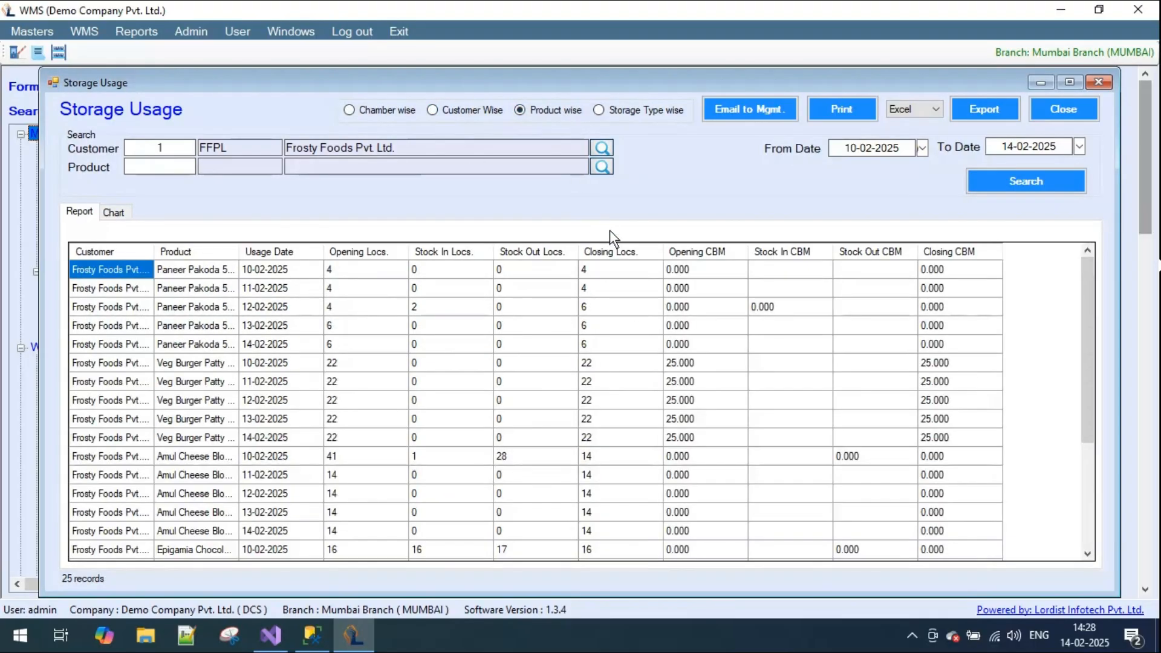
{"action": "left_click", "coordinate": [644, 114]}
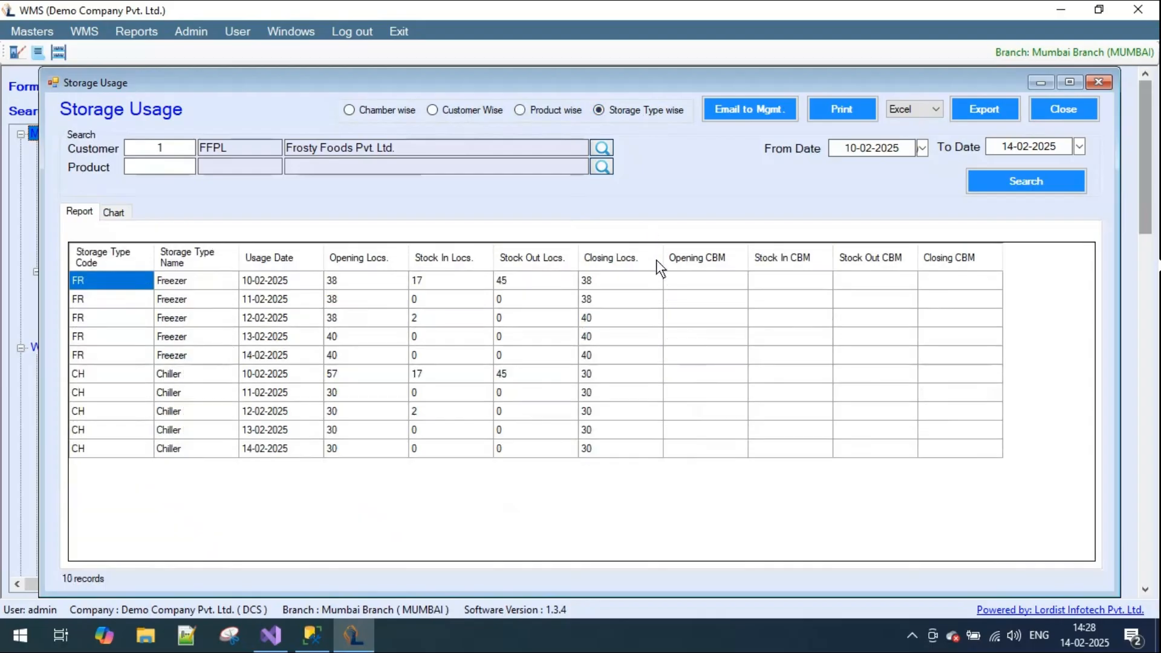
- Clear the customer filter, search the storage usage of all customers, and view the storage type result as a chart
{"action": "left_click", "coordinate": [125, 150]}
{"action": "key", "text": "BackSpace"}
{"action": "left_click", "coordinate": [1024, 177]}
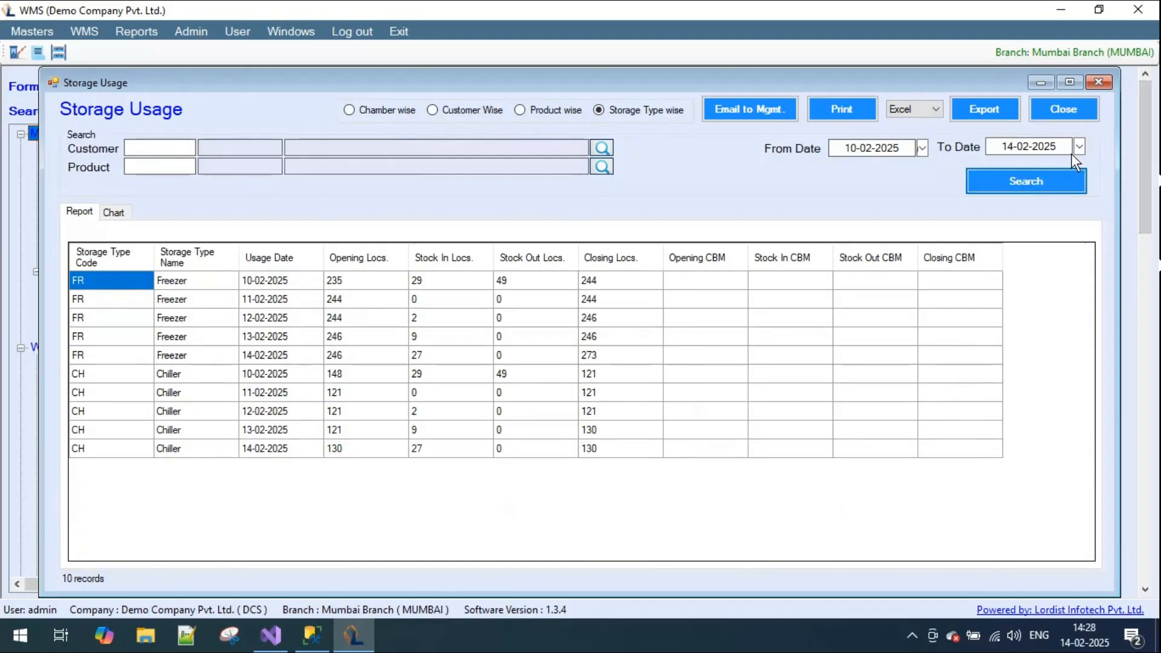
{"action": "left_click", "coordinate": [120, 213]}
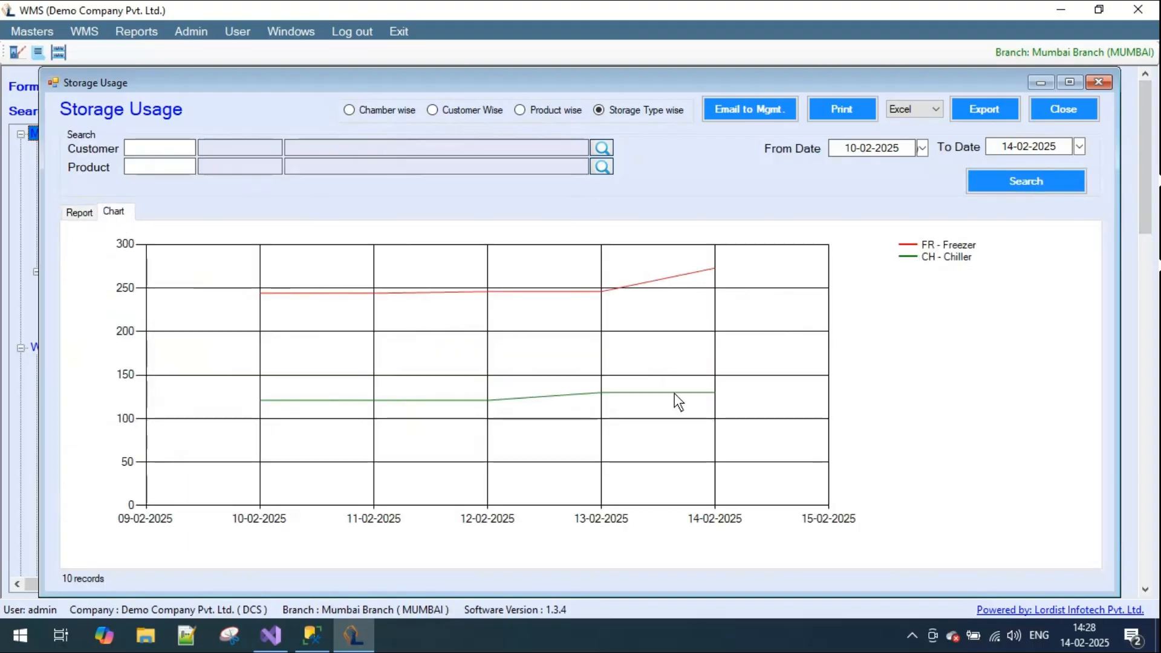
- Extend the storage usage chart to start from 02-12-2024 and regroup it chamber wise
{"action": "left_click", "coordinate": [921, 148]}
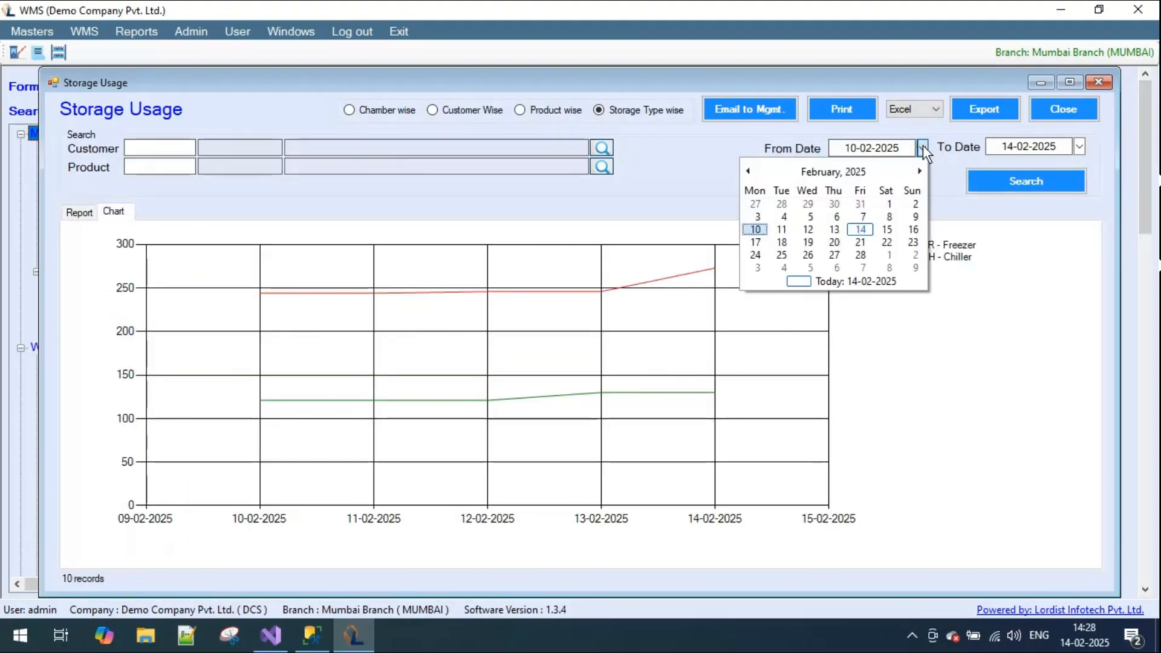
{"action": "left_click", "coordinate": [748, 171]}
{"action": "left_click", "coordinate": [748, 171]}
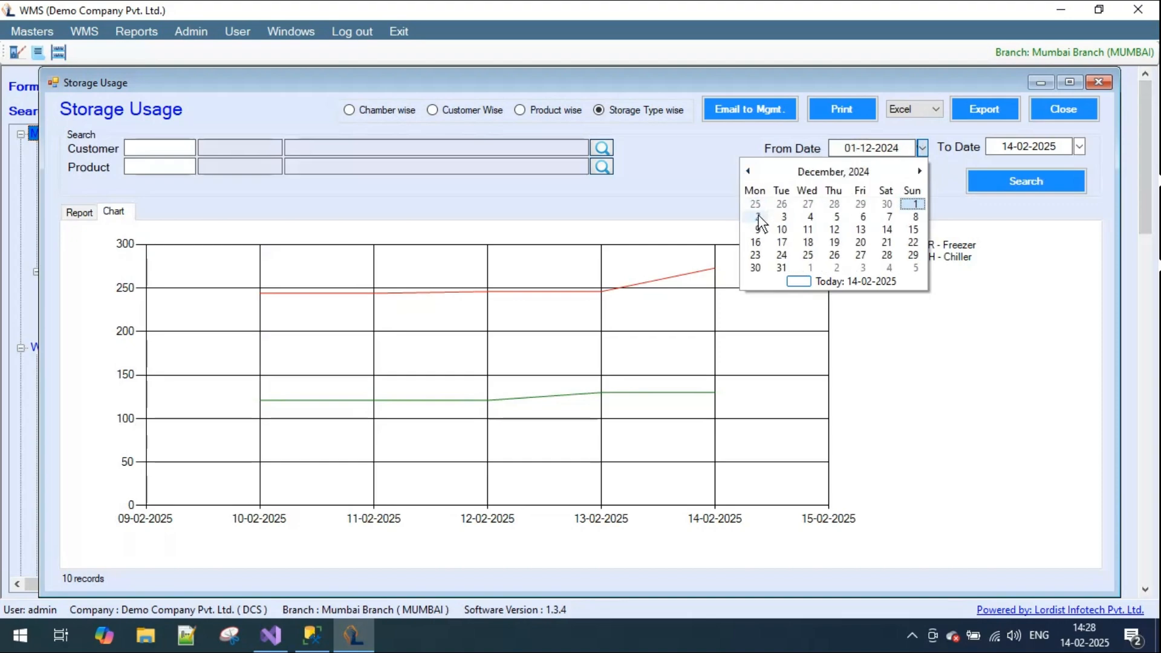
{"action": "left_click", "coordinate": [758, 217]}
{"action": "left_click", "coordinate": [1031, 178]}
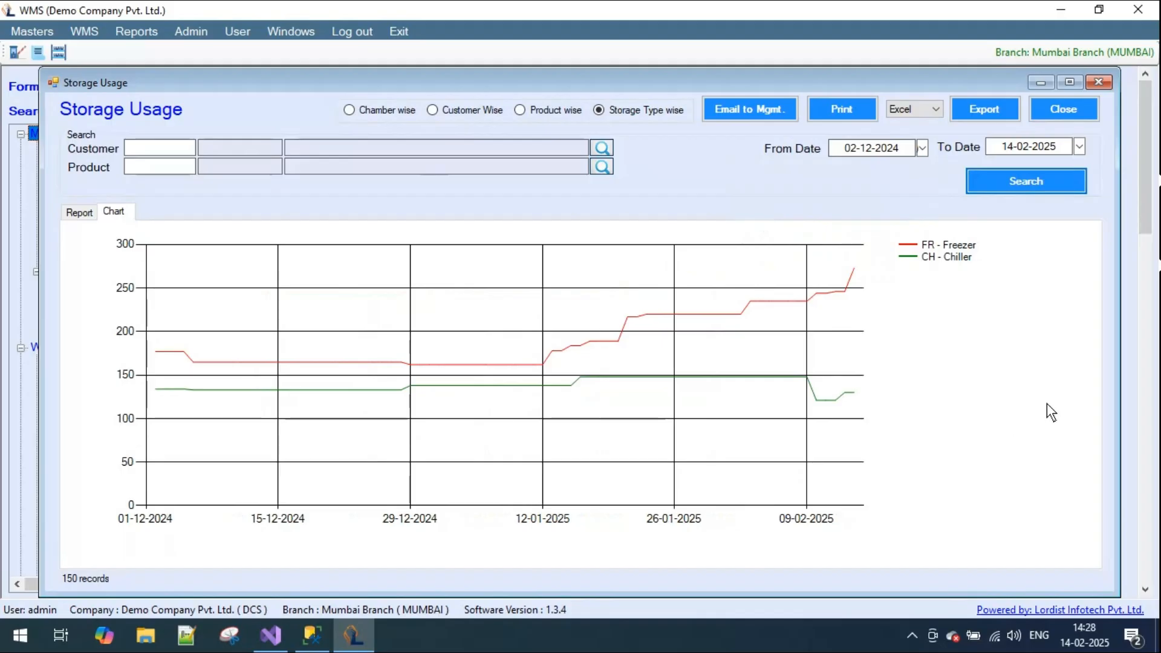
{"action": "left_click", "coordinate": [387, 114]}
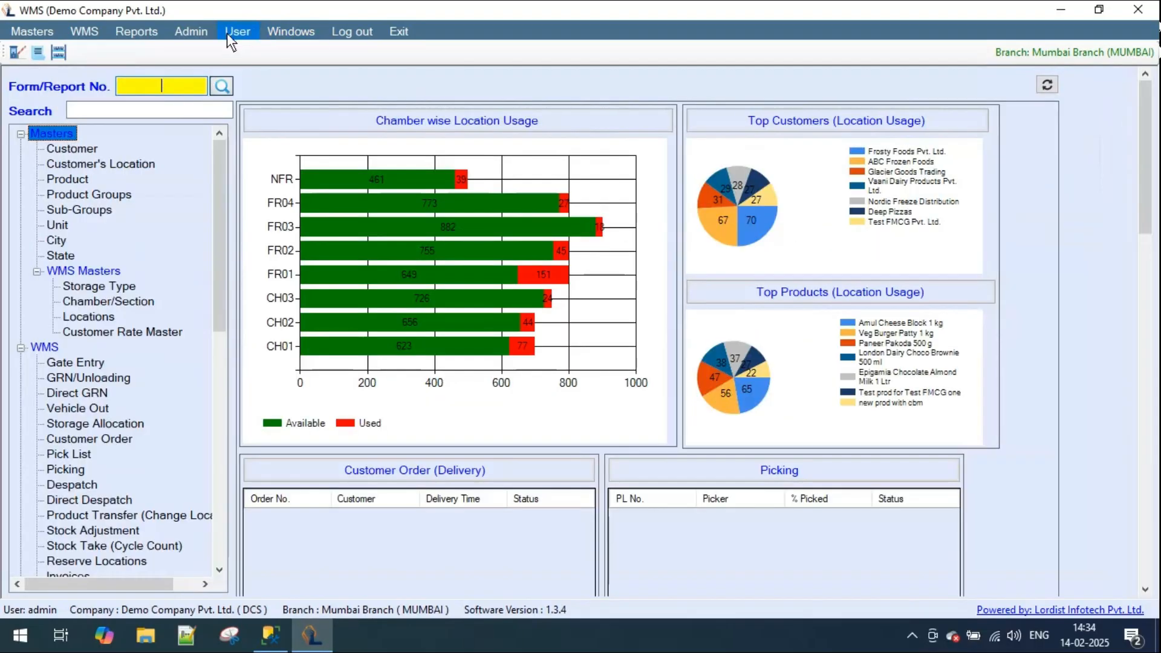
- Open the Product / Location Timeline report and view its transactions by location, by chamber and by product
{"action": "left_click", "coordinate": [147, 31]}
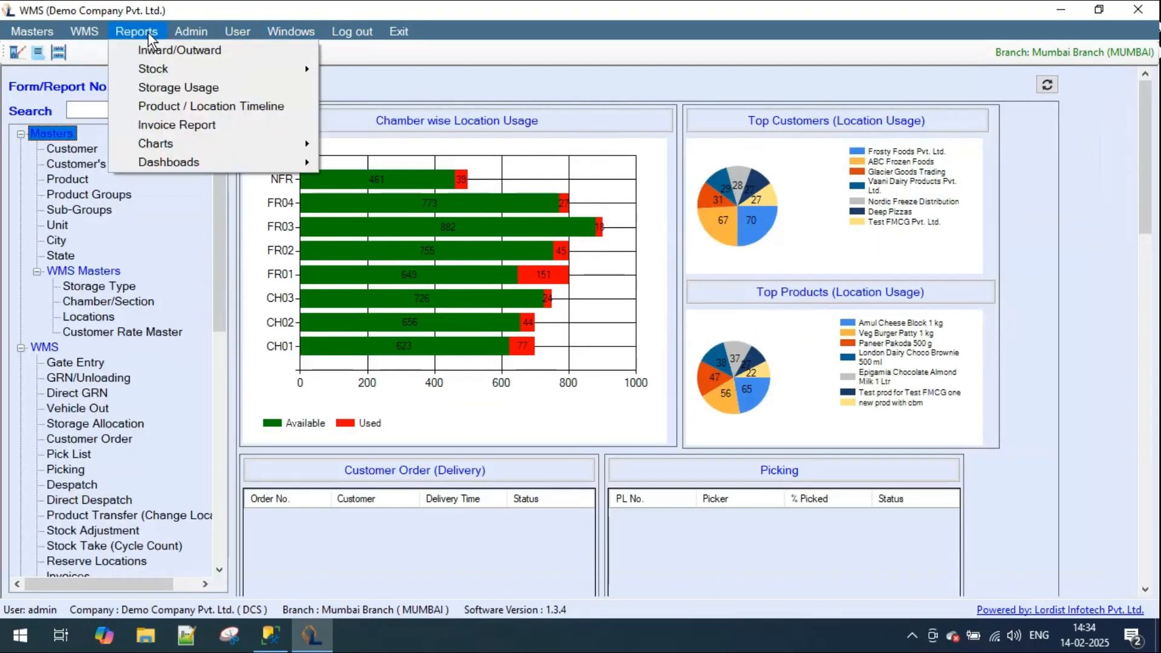
{"action": "left_click", "coordinate": [195, 102]}
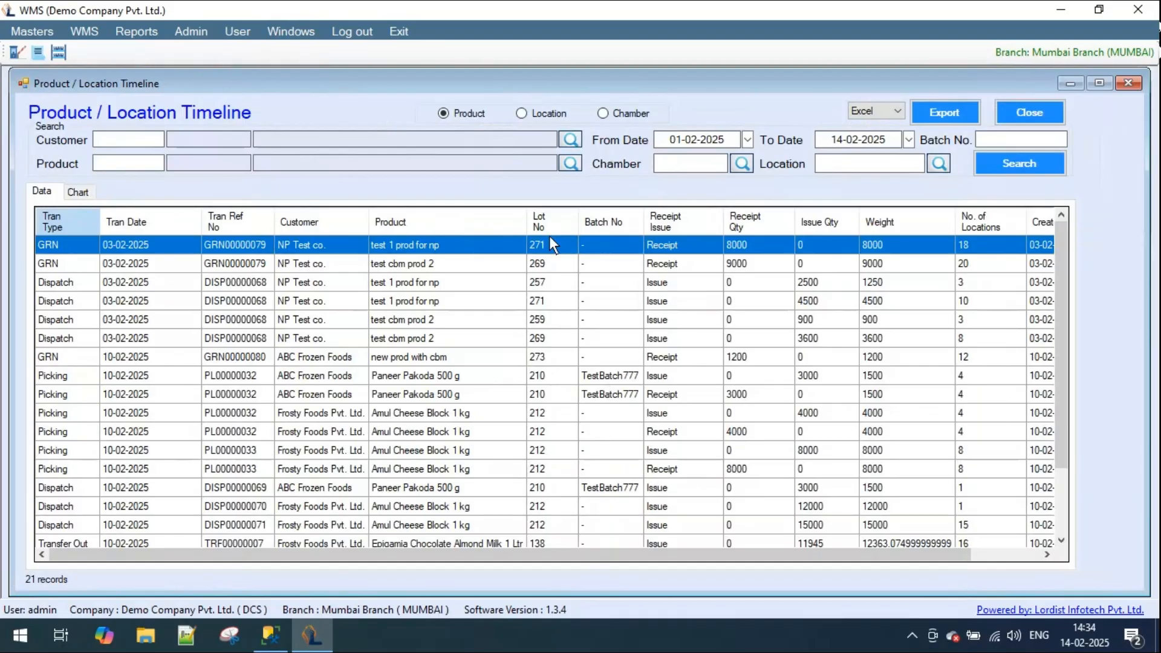
{"action": "left_click_drag", "start_coordinate": [611, 555], "coordinate": [530, 568]}
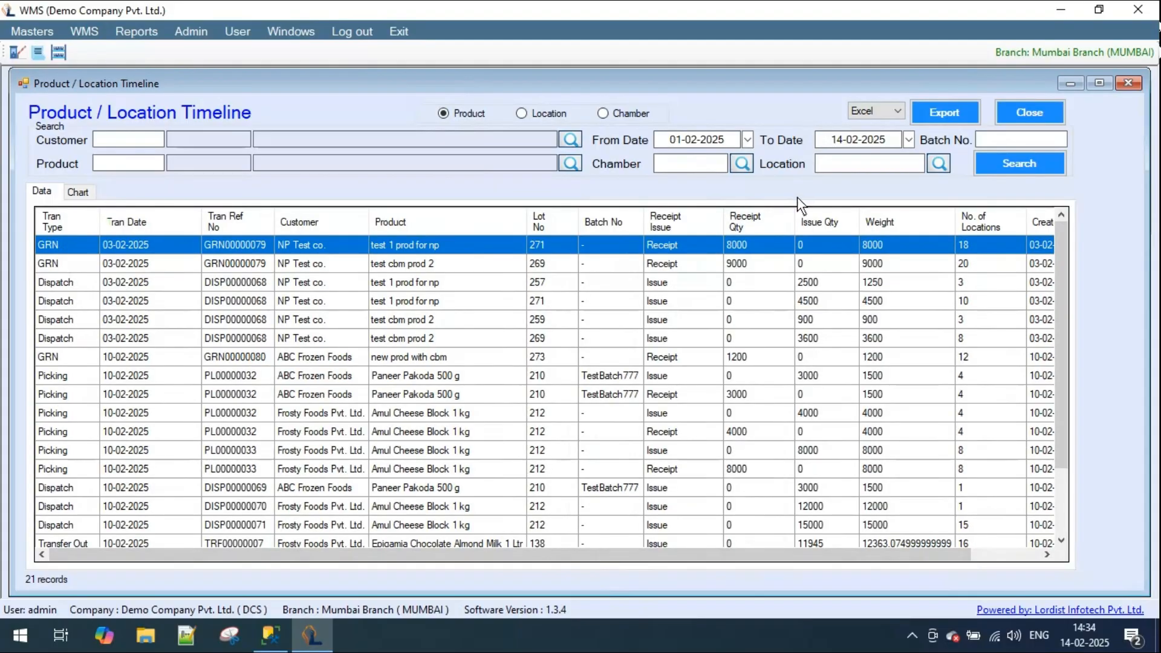
{"action": "left_click", "coordinate": [542, 114]}
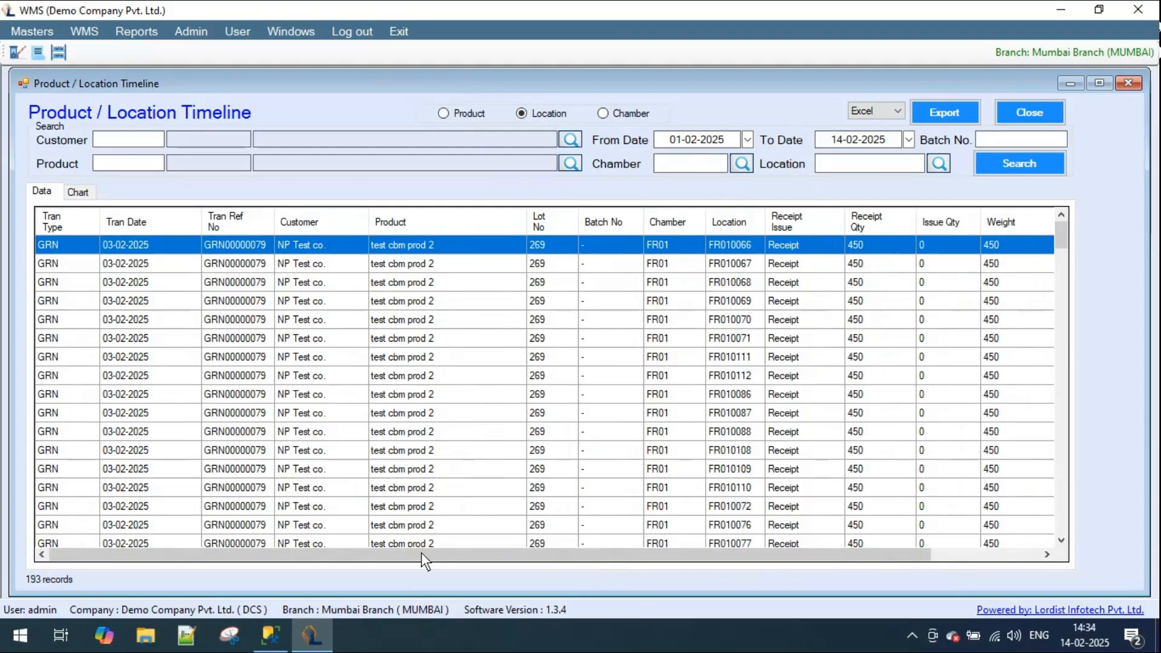
{"action": "left_click", "coordinate": [625, 114]}
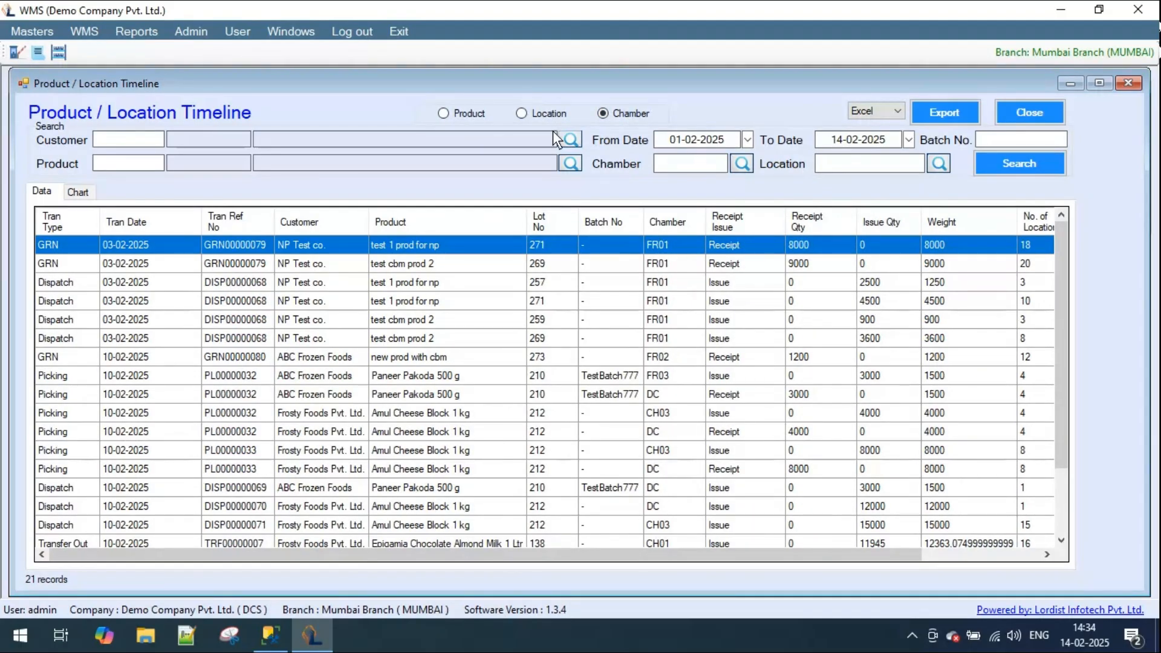
{"action": "left_click", "coordinate": [456, 113]}
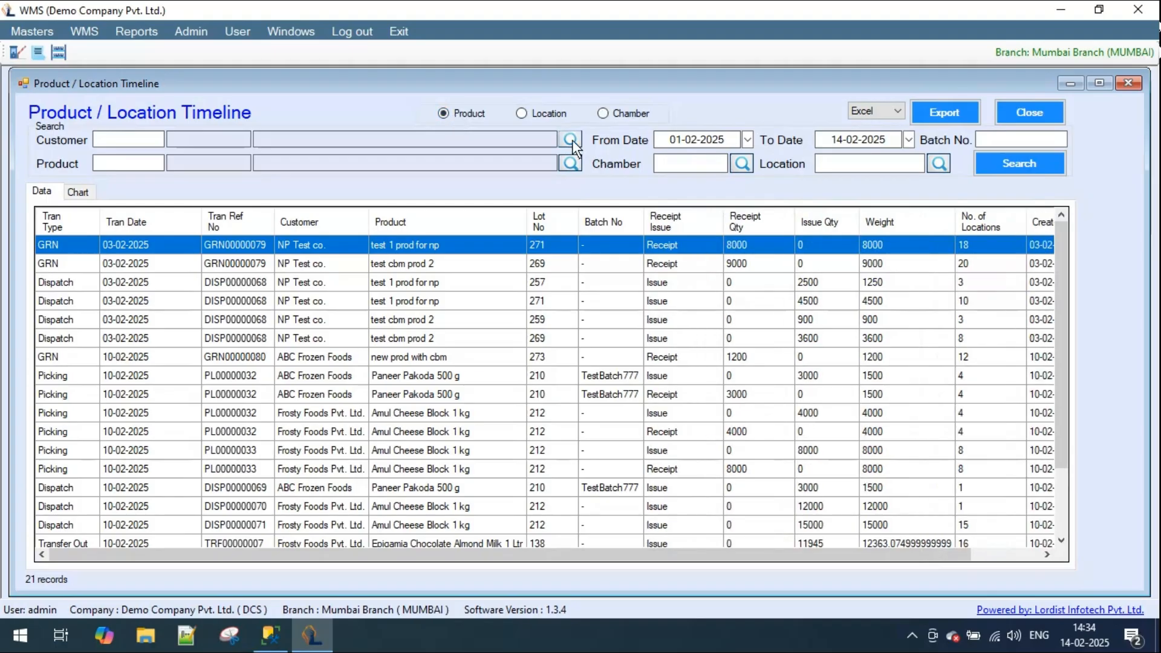
- Search the timeline for customer ABC Frozen Foods and look through its transactions by location
{"action": "left_click", "coordinate": [570, 140]}
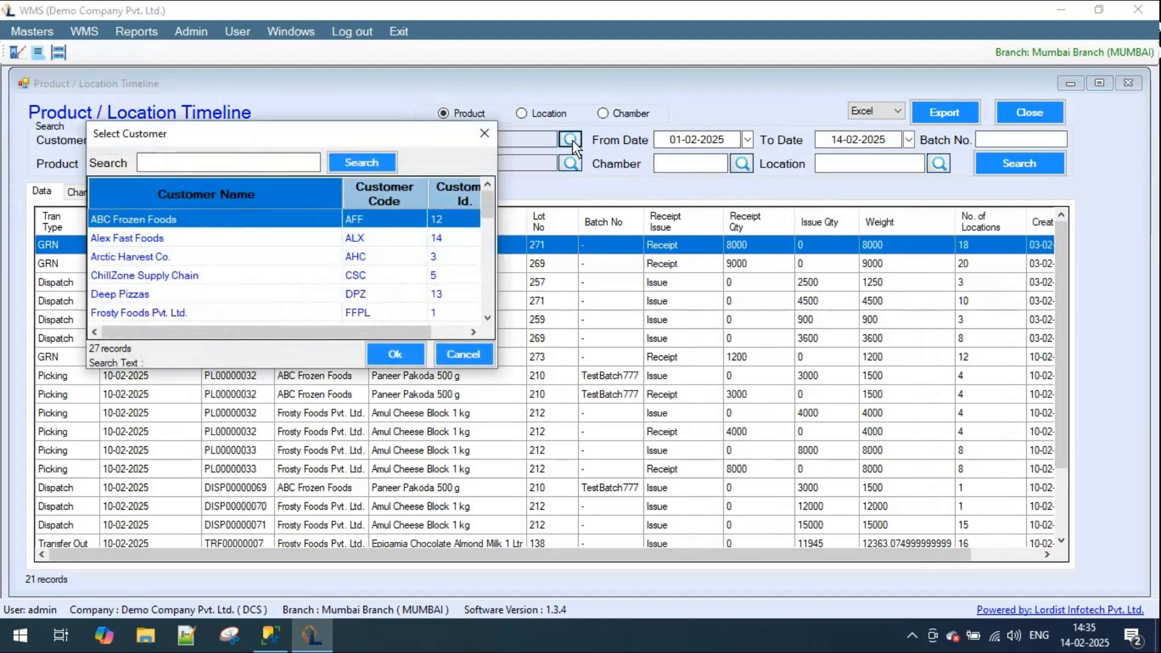
{"action": "double_click", "coordinate": [183, 220]}
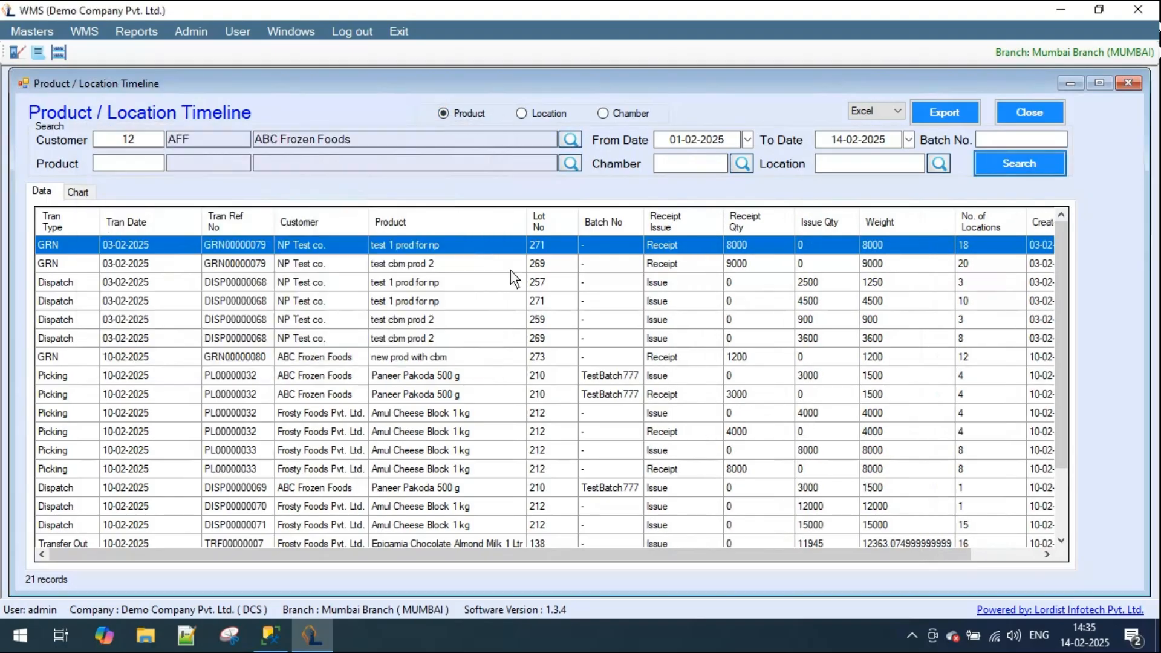
{"action": "left_click", "coordinate": [1008, 171]}
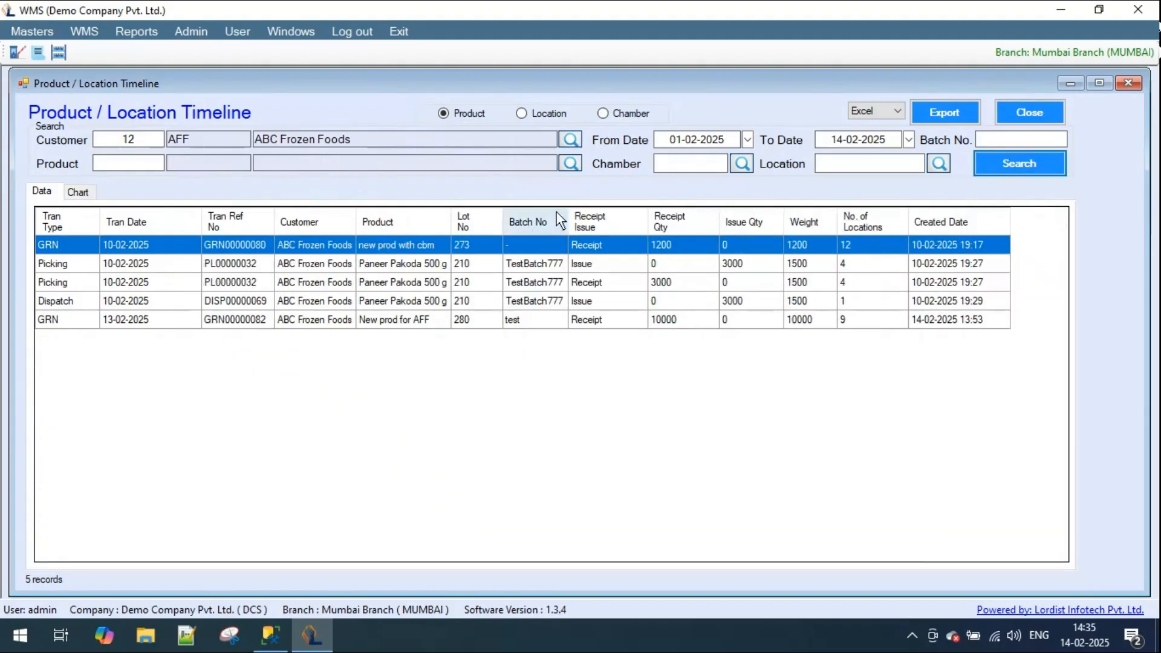
{"action": "left_click", "coordinate": [556, 113]}
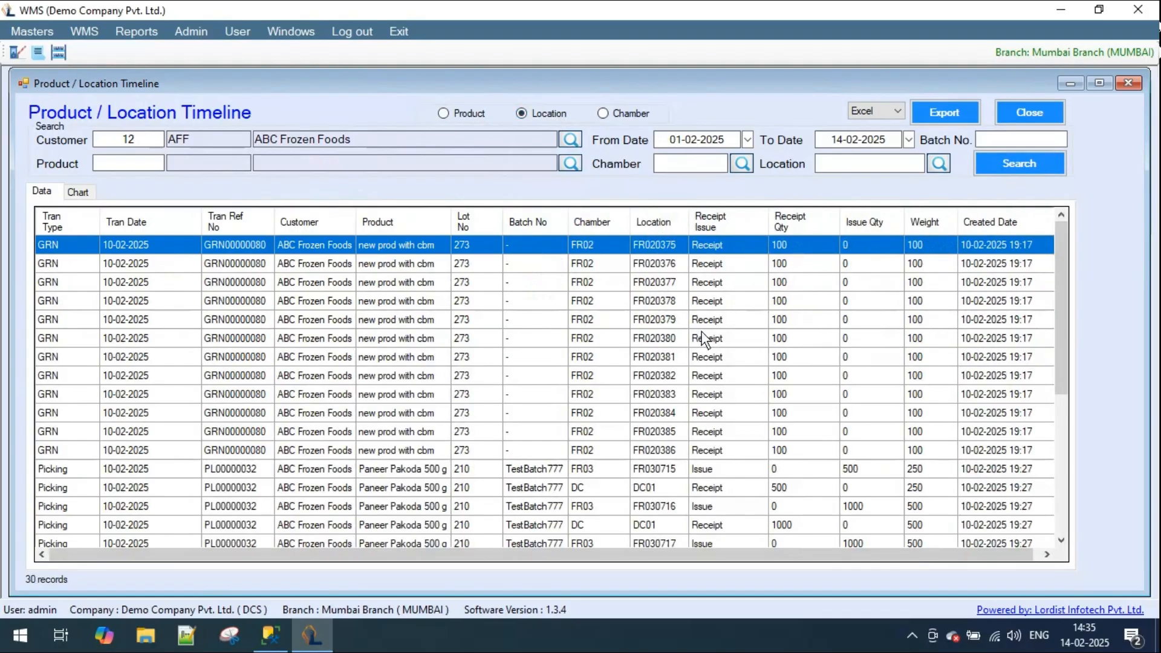
{"action": "scroll", "coordinate": [822, 400], "scroll_direction": "down", "scroll_amount": 4}
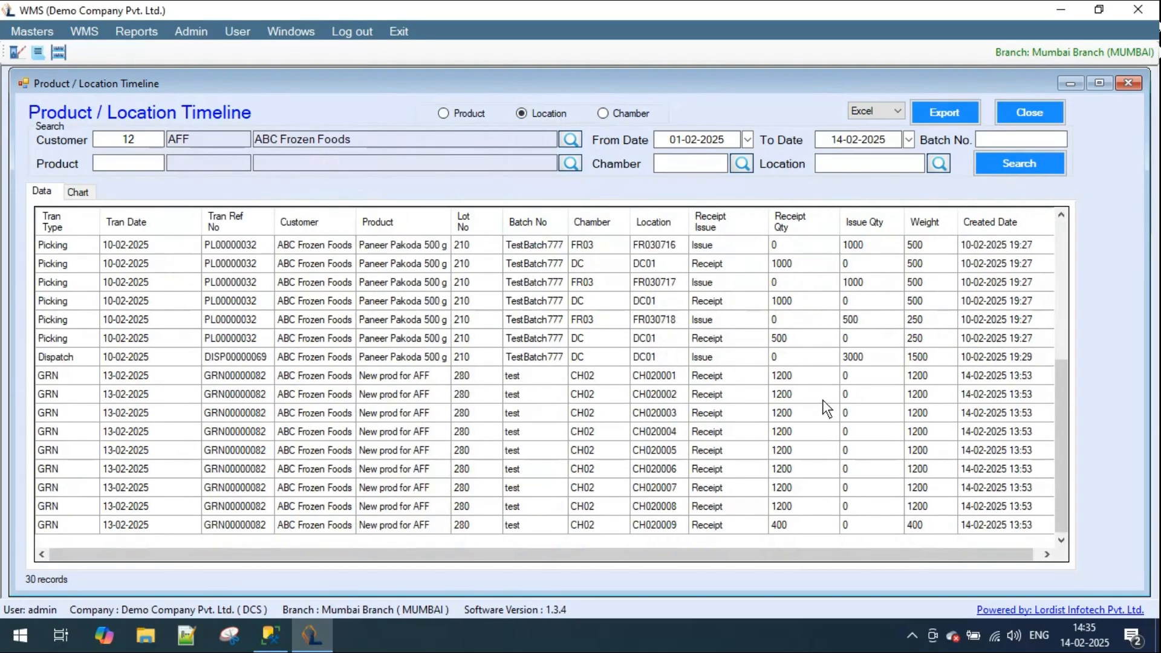
{"action": "scroll", "coordinate": [803, 418], "scroll_direction": "up", "scroll_amount": 3}
{"action": "scroll", "coordinate": [803, 418], "scroll_direction": "up", "scroll_amount": 2}
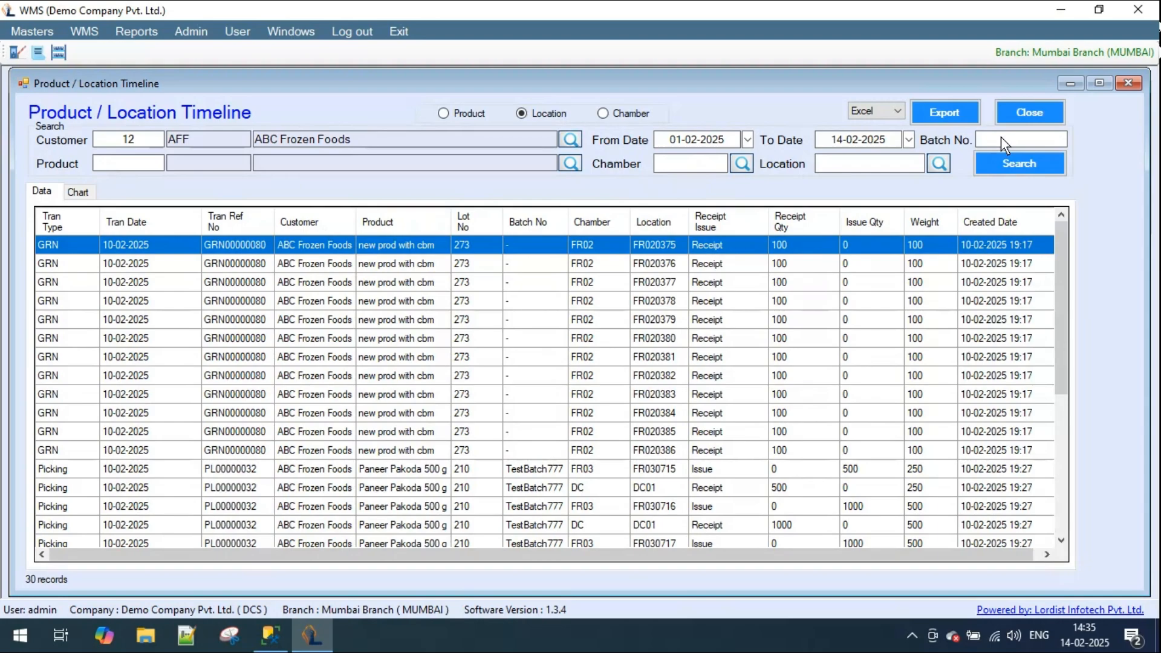
- Close the Product / Location Timeline report and look through the navigation tree for the remaining report entries
{"action": "left_click", "coordinate": [1030, 113]}
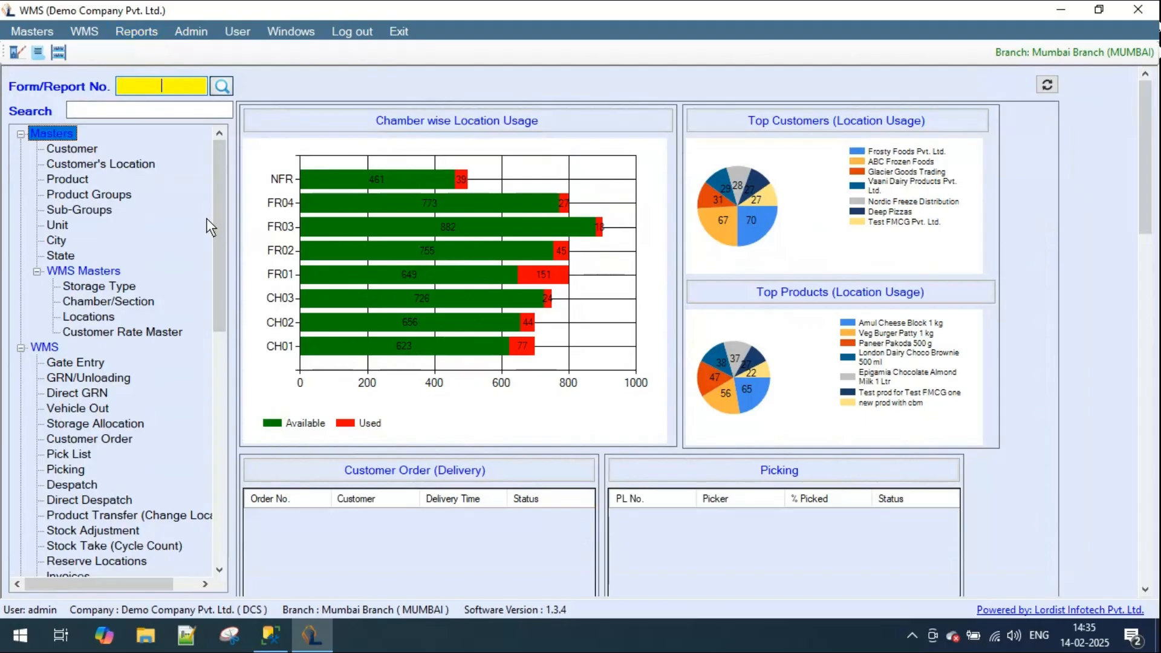
{"action": "left_click_drag", "start_coordinate": [223, 274], "coordinate": [218, 343]}
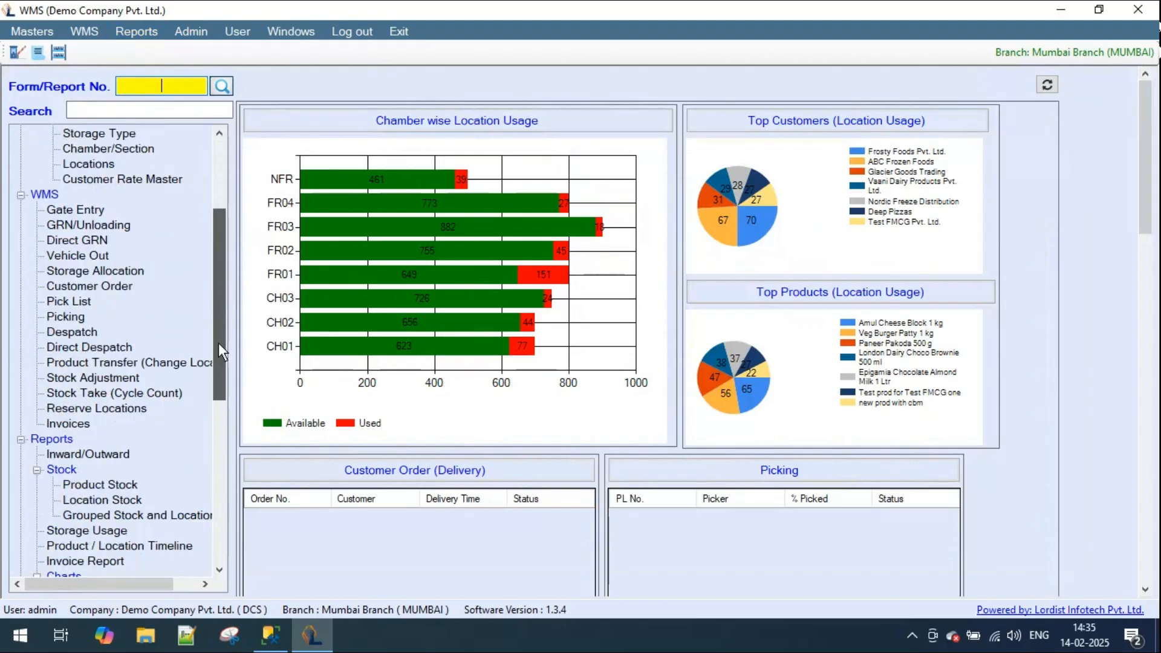